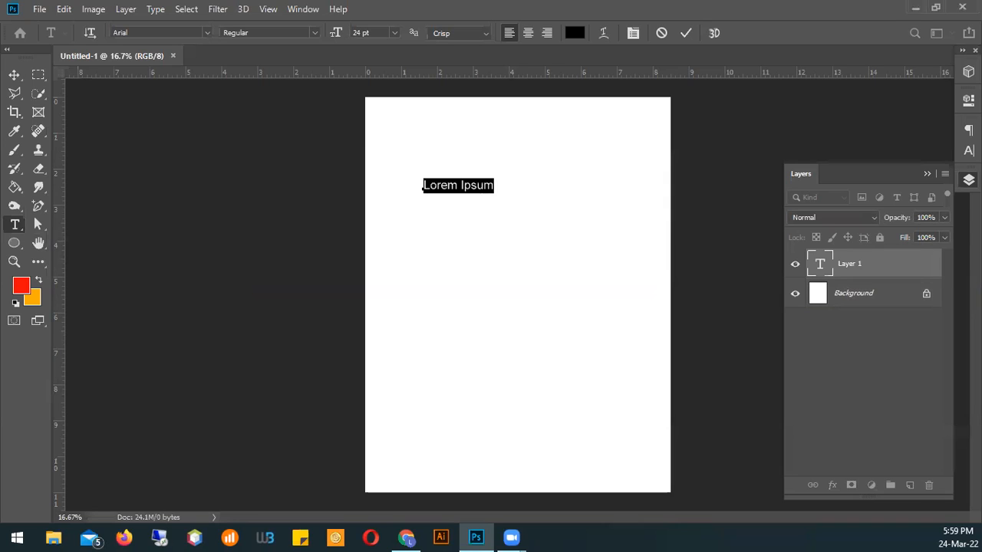
Step: Enter the point text "Freeform text mcknnsdflkjvnkjndsvaslknalcnkc" with "next ext line\" on a second line
{"action": "type", "text": "Lore"}
{"action": "type", "text": "form text"}
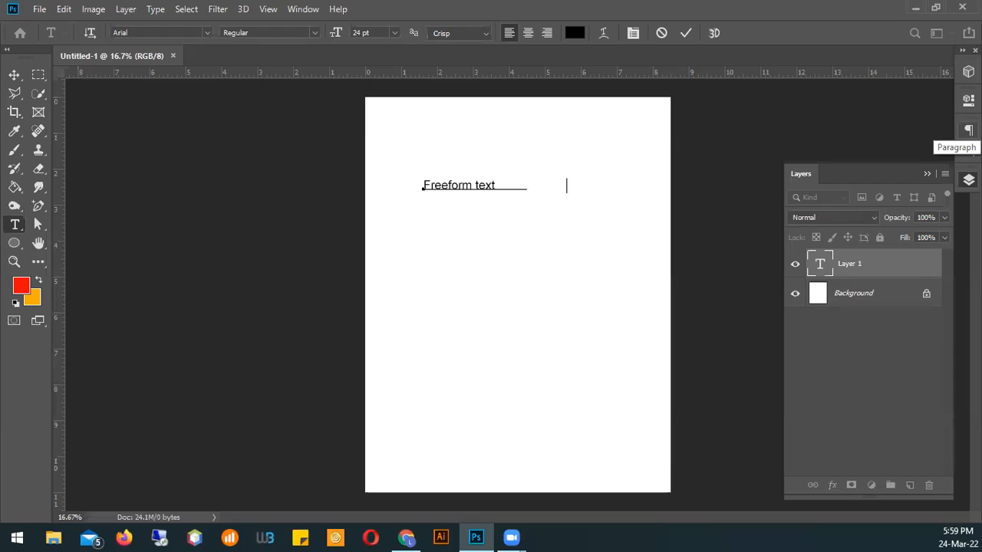
{"action": "type", "text": "mcknnsdflkjvnkjndsvaslknalcnkc"}
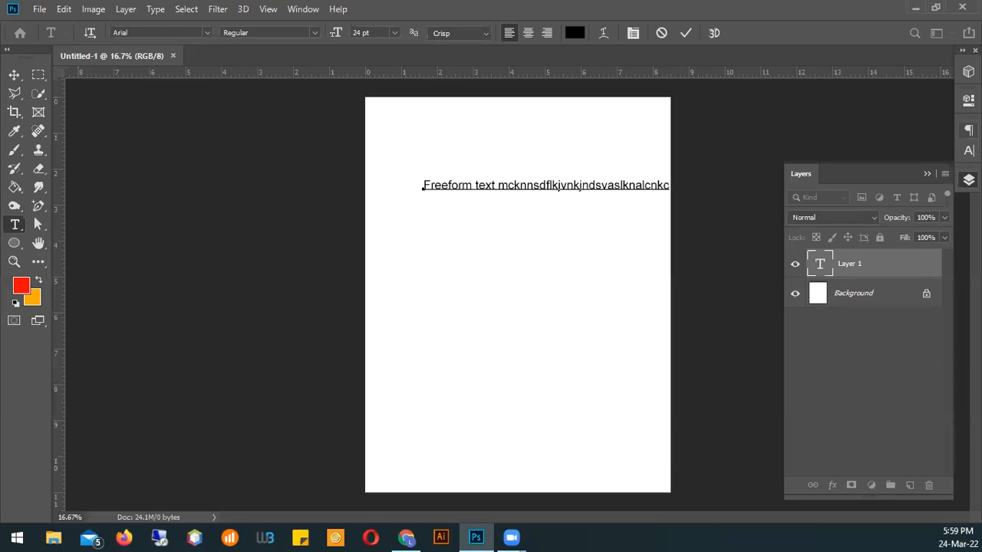
{"action": "type", "text": "next ext line"}
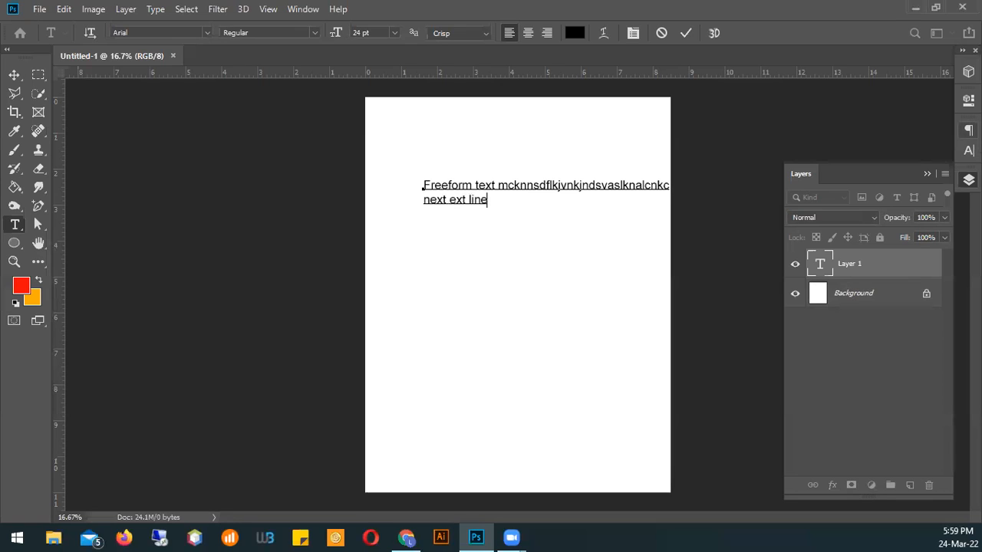
{"action": "type", "text": "\\"}
{"action": "key", "text": "Return"}
Step: Break the long first line after "Freeform text" and again after "mcknnsdflkjvn", and commit the text
{"action": "left_click", "coordinate": [566, 184]}
{"action": "key", "text": "Delete"}
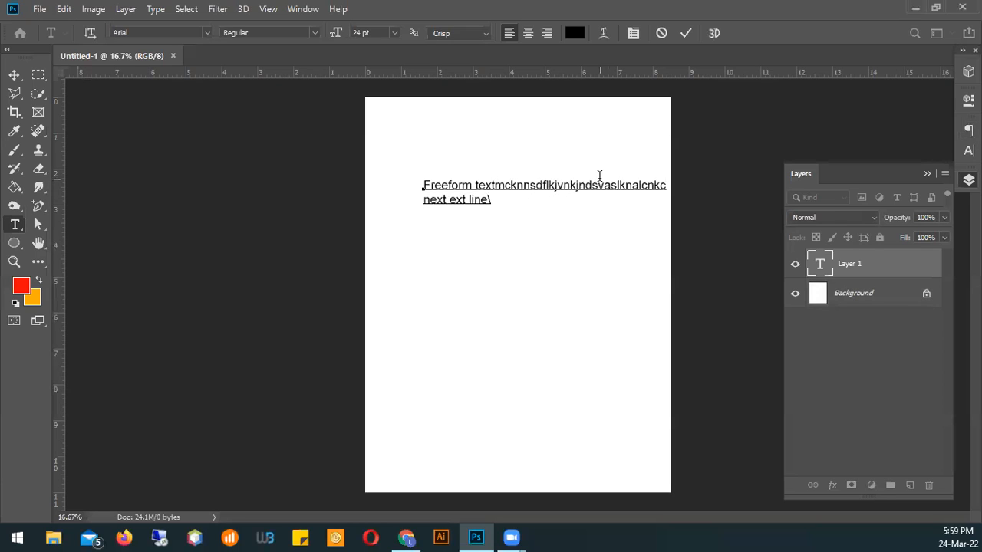
{"action": "key", "text": "Return"}
{"action": "left_click", "coordinate": [491, 198]}
{"action": "key", "text": "Return"}
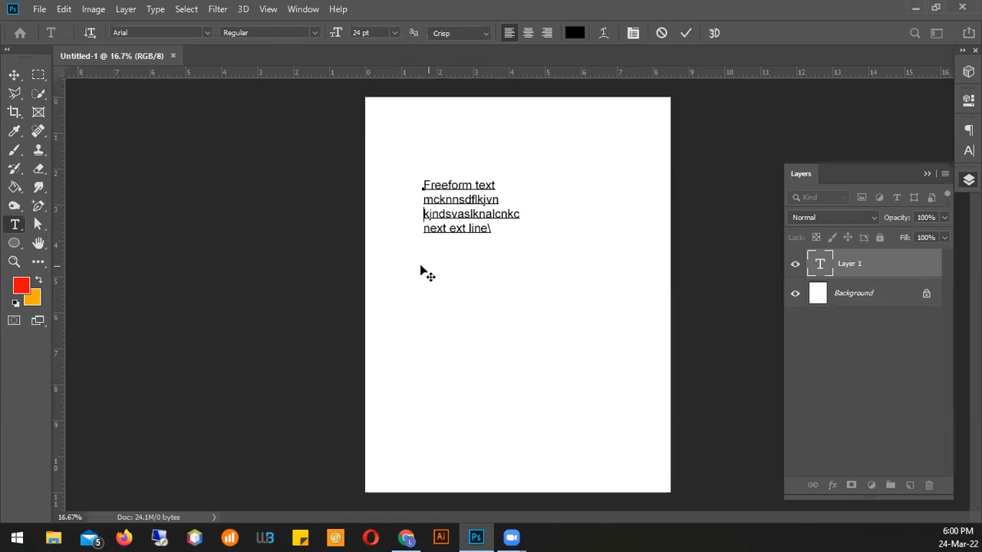
{"action": "left_click", "coordinate": [685, 33]}
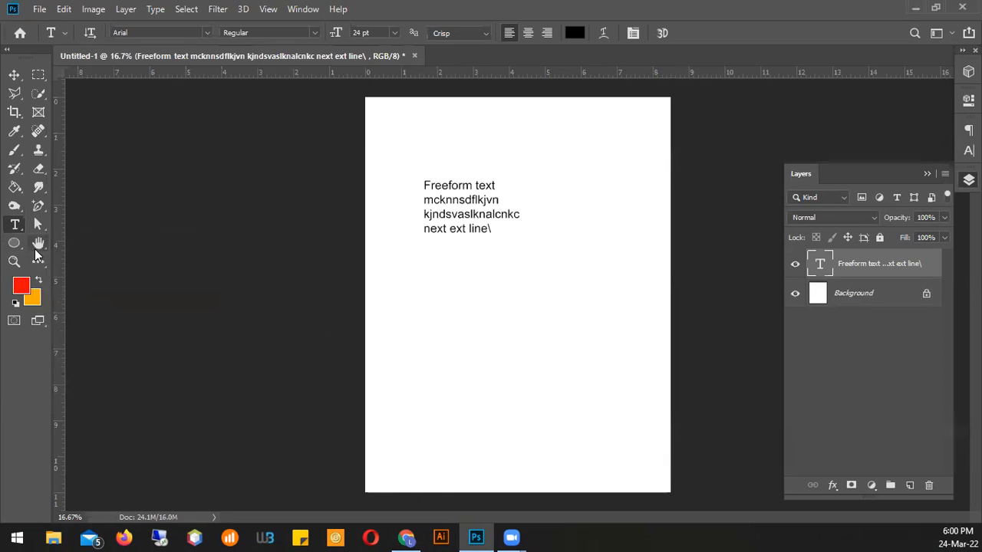
Step: Draw a black-filled rectangle of about 1014 × 1740 px in the page's lower-left area
{"action": "left_click", "coordinate": [14, 244]}
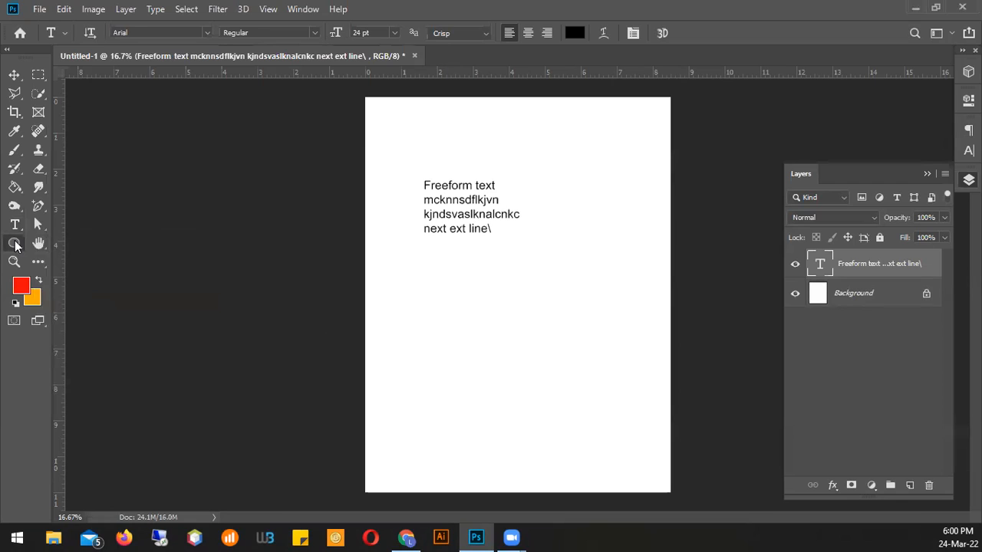
{"action": "right_click", "coordinate": [14, 244]}
{"action": "left_click", "coordinate": [72, 239]}
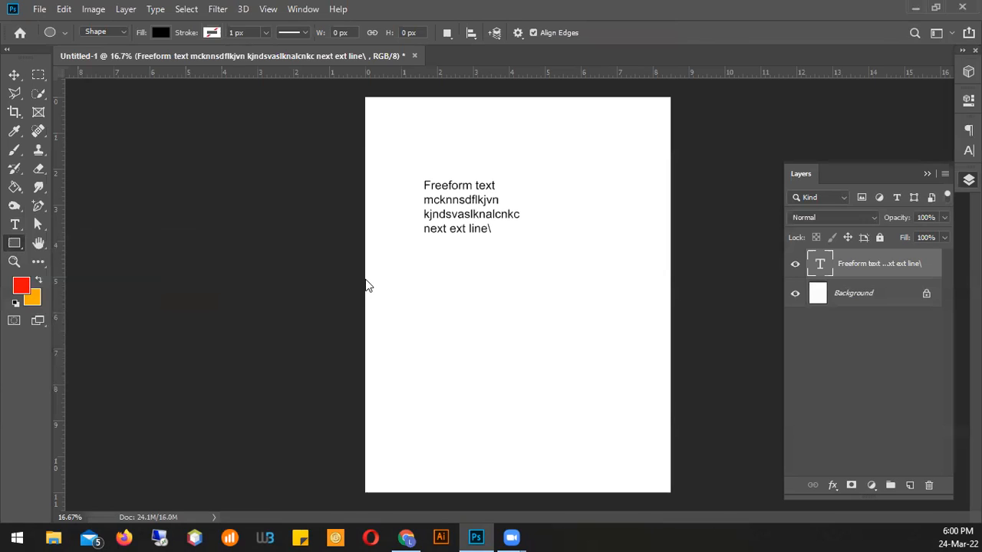
{"action": "left_click_drag", "start_coordinate": [366, 279], "coordinate": [488, 488]}
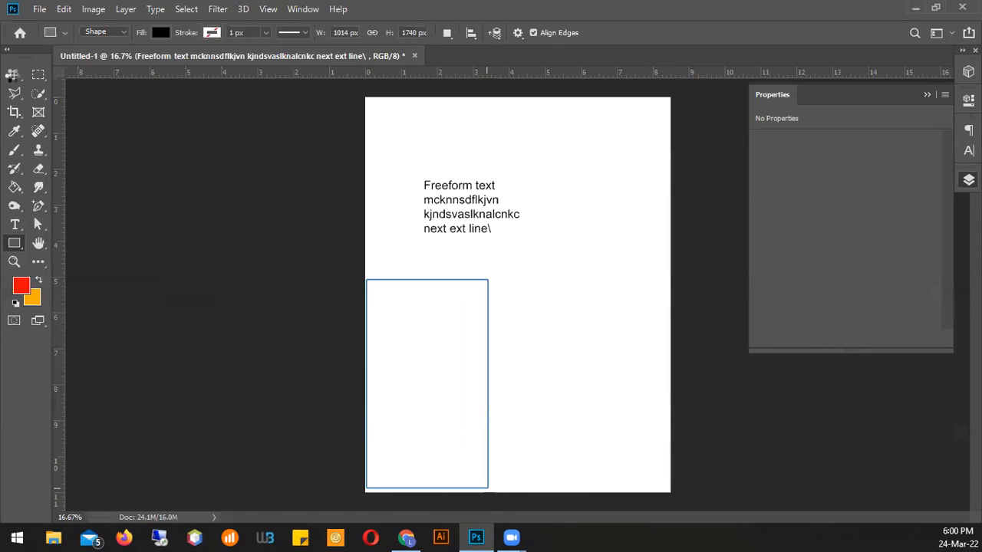
Step: Duplicate the black rectangle to the page's right edge and offset both so they slightly overhang the sides, leaving a gap between them
{"action": "left_click", "coordinate": [14, 75]}
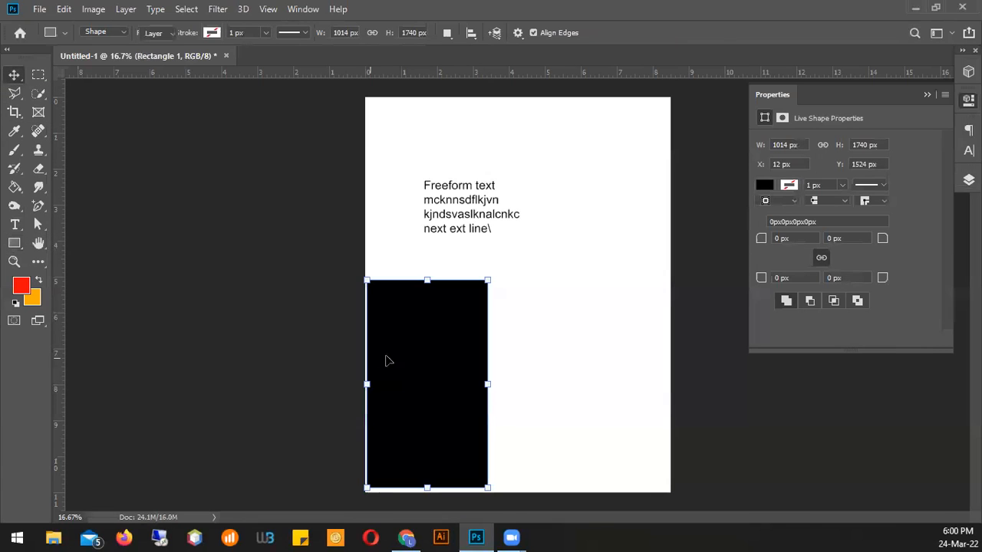
{"action": "left_click_drag", "start_coordinate": [455, 345], "coordinate": [636, 327]}
{"action": "mouse_move", "coordinate": [450, 347]}
{"action": "left_mouse_down"}
{"action": "mouse_move", "coordinate": [432, 344]}
{"action": "mouse_move", "coordinate": [437, 311]}
{"action": "mouse_move", "coordinate": [433, 337]}
{"action": "left_mouse_up"}
{"action": "left_click_drag", "start_coordinate": [635, 350], "coordinate": [614, 354]}
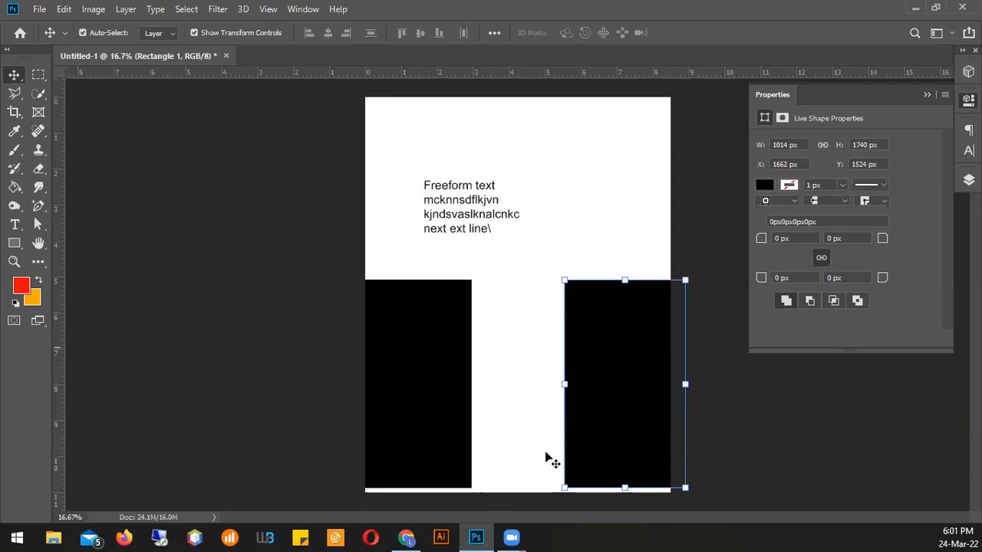
Step: Reposition the freeform text block in the middle of the page's upper half, at about X 2.38 in, Y 2.15 in
{"action": "left_click", "coordinate": [449, 204]}
{"action": "left_click_drag", "start_coordinate": [441, 215], "coordinate": [486, 340]}
{"action": "left_click_drag", "start_coordinate": [530, 311], "coordinate": [492, 192]}
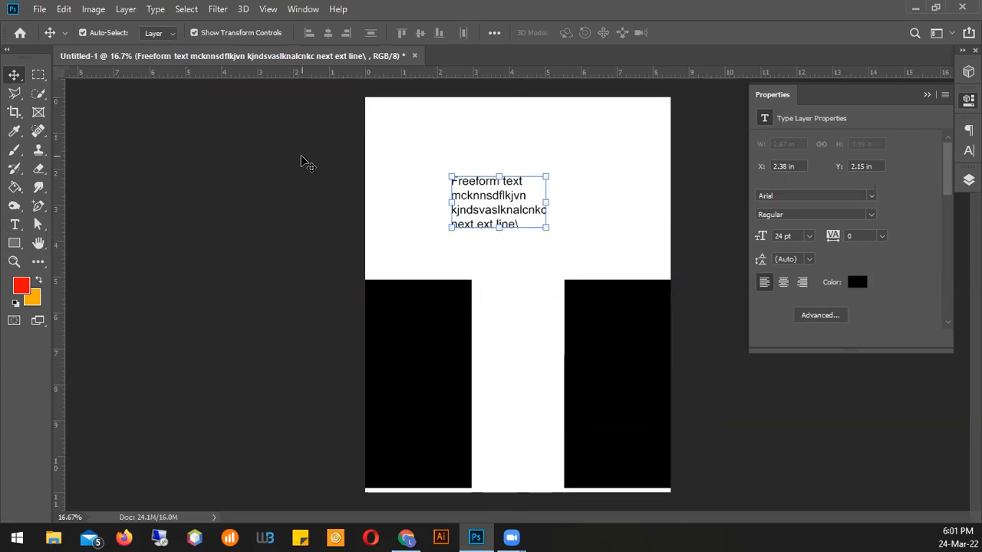
Step: Create a placeholder paragraph text box of about 2.08 × 5.8 in between the two rectangles, with 16 pt text
{"action": "left_click", "coordinate": [16, 226]}
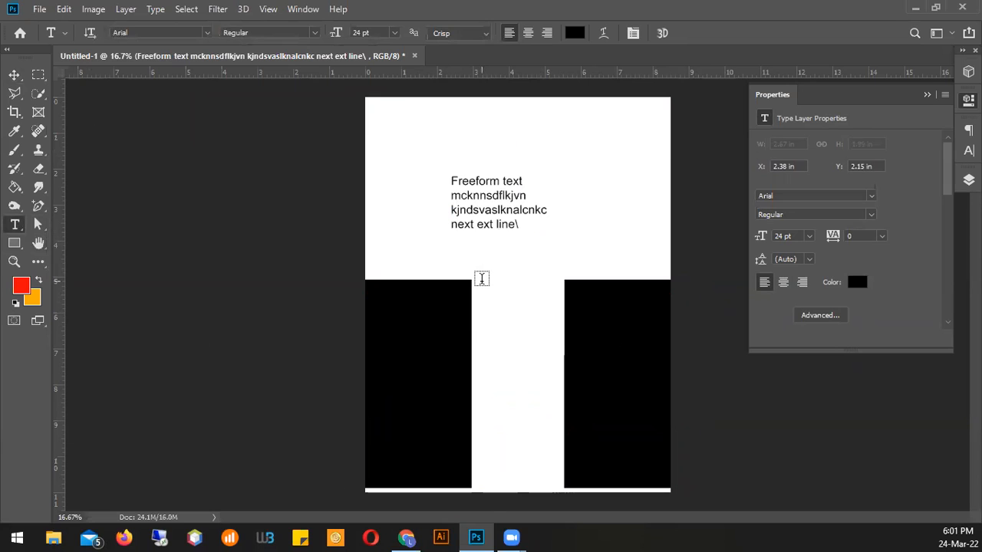
{"action": "left_click_drag", "start_coordinate": [482, 280], "coordinate": [555, 481]}
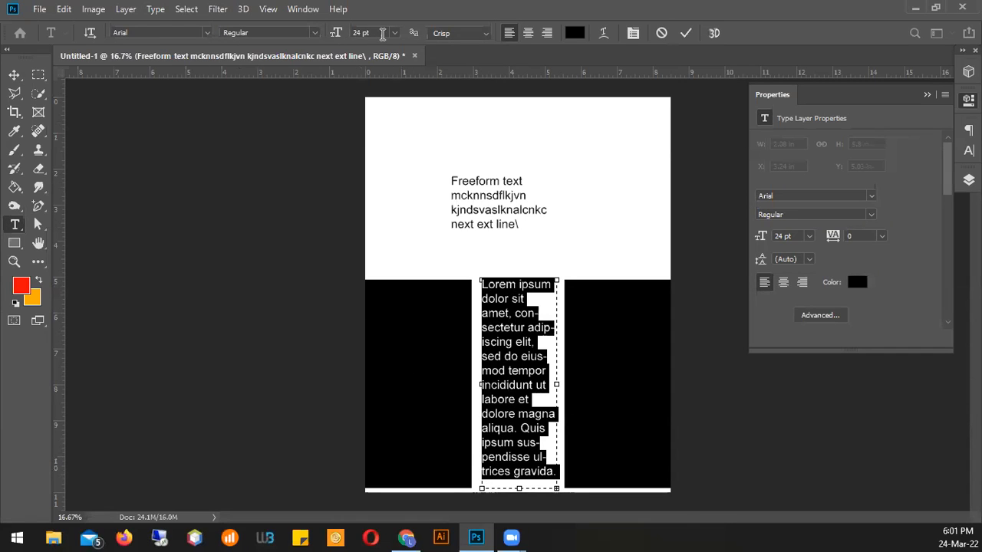
{"action": "left_click", "coordinate": [394, 33]}
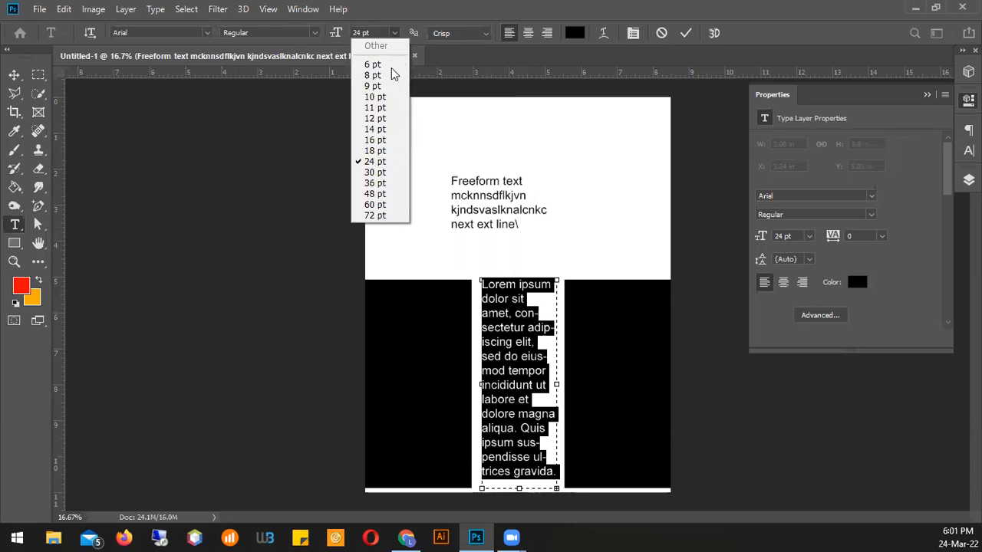
{"action": "left_click", "coordinate": [377, 140]}
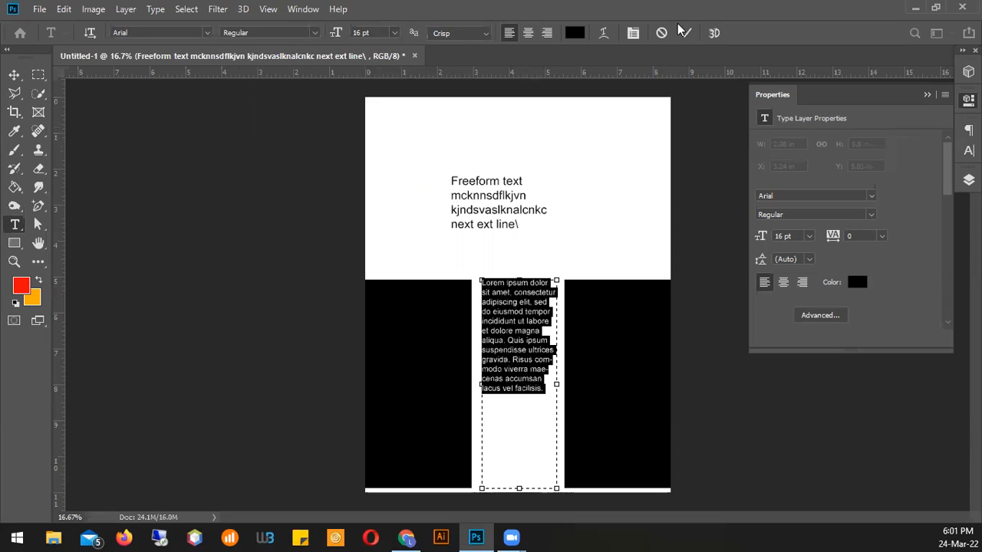
{"action": "left_click", "coordinate": [545, 251]}
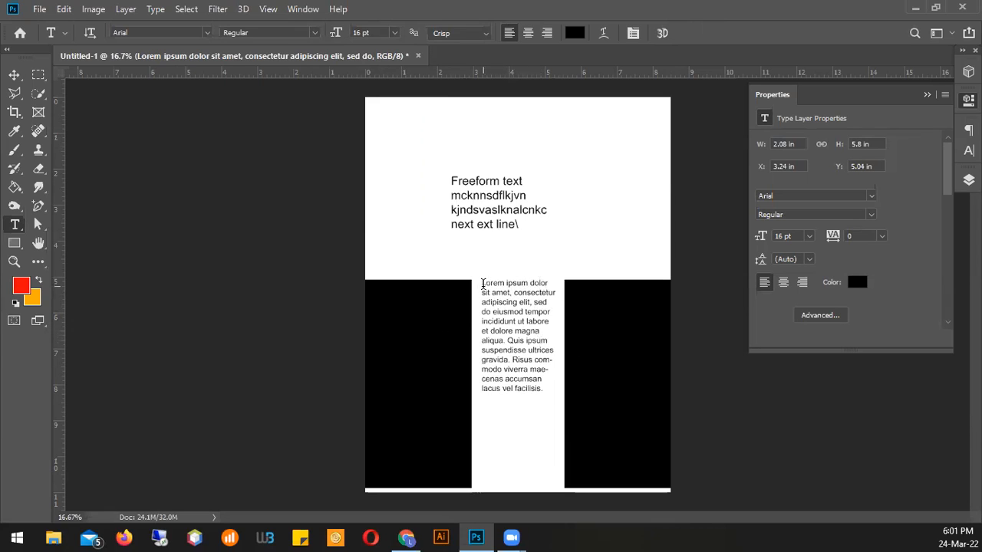
Step: Set all of the paragraph text between the rectangles to 18 pt and commit it
{"action": "left_click_drag", "start_coordinate": [483, 284], "coordinate": [546, 400]}
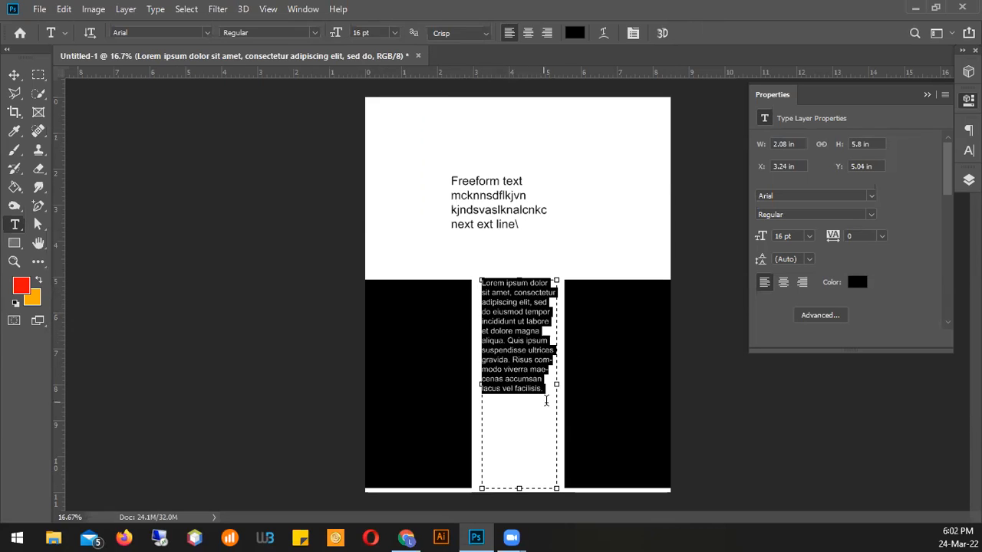
{"action": "left_click", "coordinate": [394, 32]}
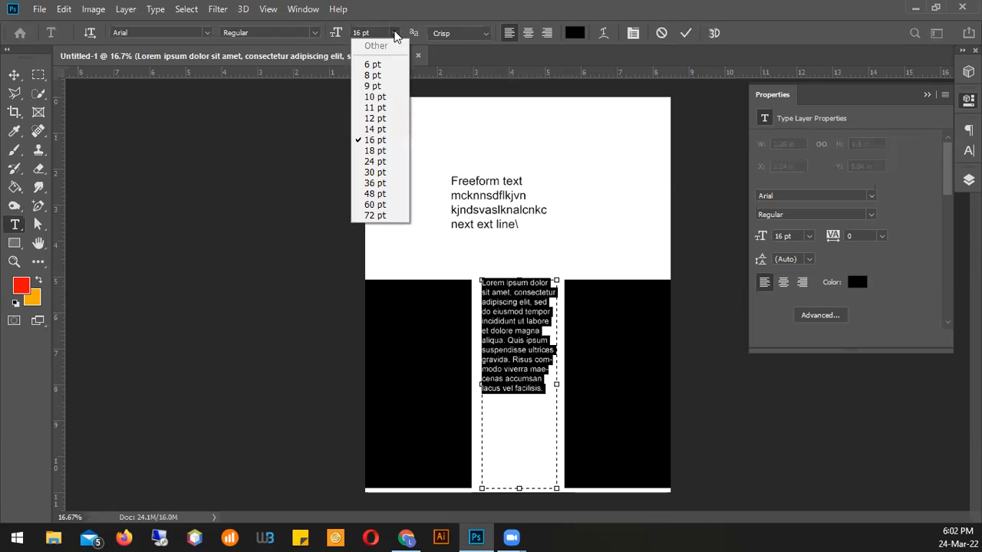
{"action": "left_click", "coordinate": [379, 154]}
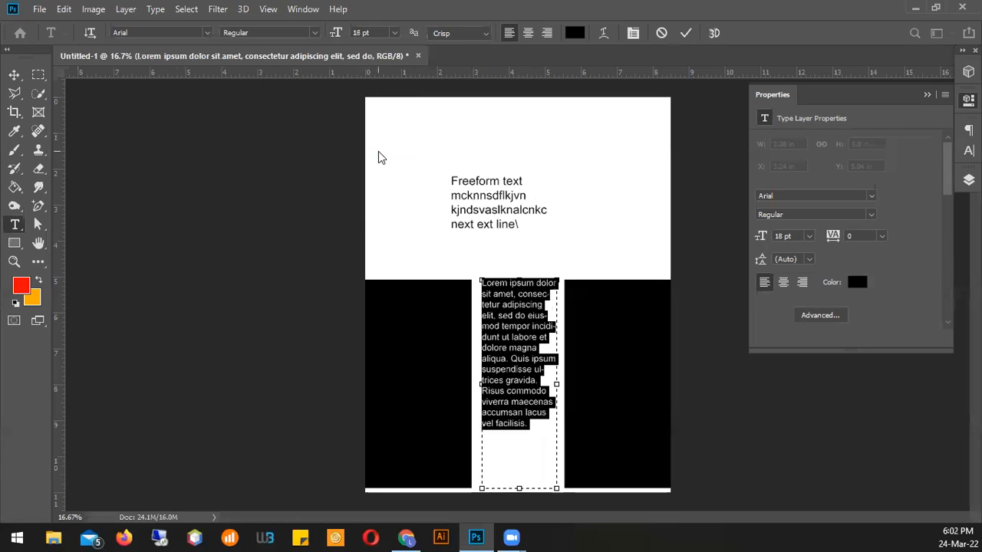
{"action": "left_click", "coordinate": [694, 36]}
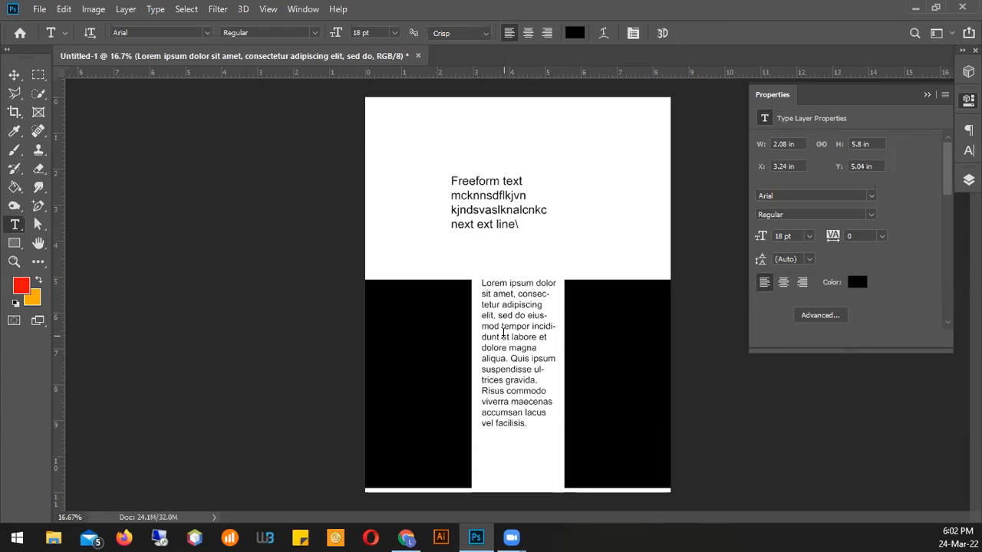
Step: Resize the paragraph text box to about 1.23 in wide and 6.06 in high so its text reflows
{"action": "left_click", "coordinate": [517, 326]}
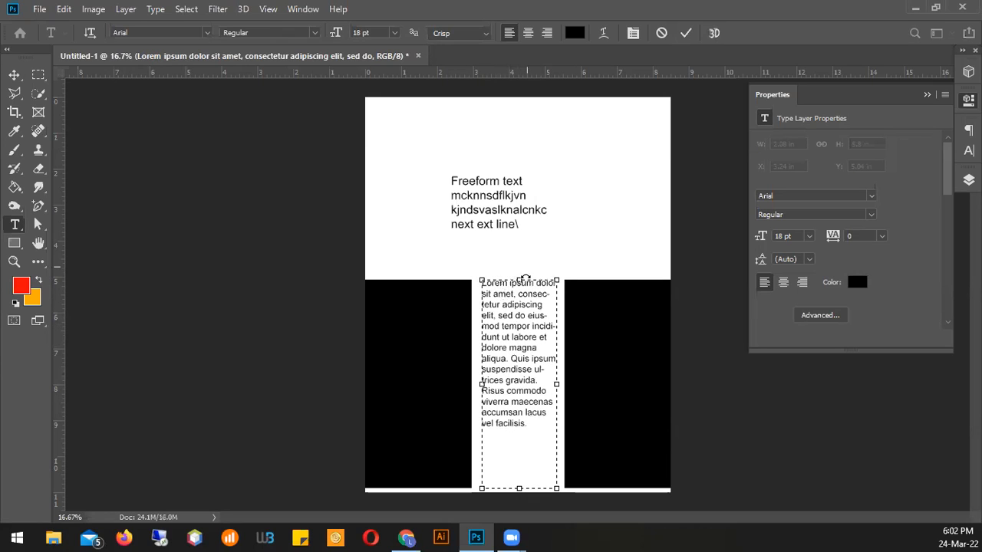
{"action": "left_click_drag", "start_coordinate": [524, 280], "coordinate": [518, 185]}
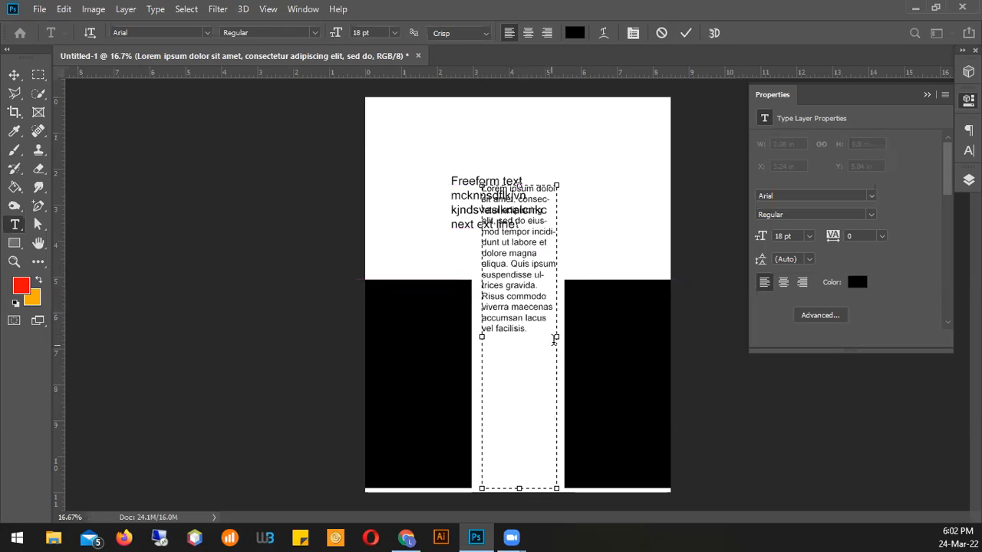
{"action": "left_click_drag", "start_coordinate": [557, 339], "coordinate": [525, 339]}
{"action": "left_click_drag", "start_coordinate": [512, 259], "coordinate": [503, 271]}
{"action": "left_click", "coordinate": [687, 37]}
Step: Move the left black rectangle into the page's lower-left corner and delete the right rectangle
{"action": "left_click", "coordinate": [13, 75]}
{"action": "left_click", "coordinate": [605, 358]}
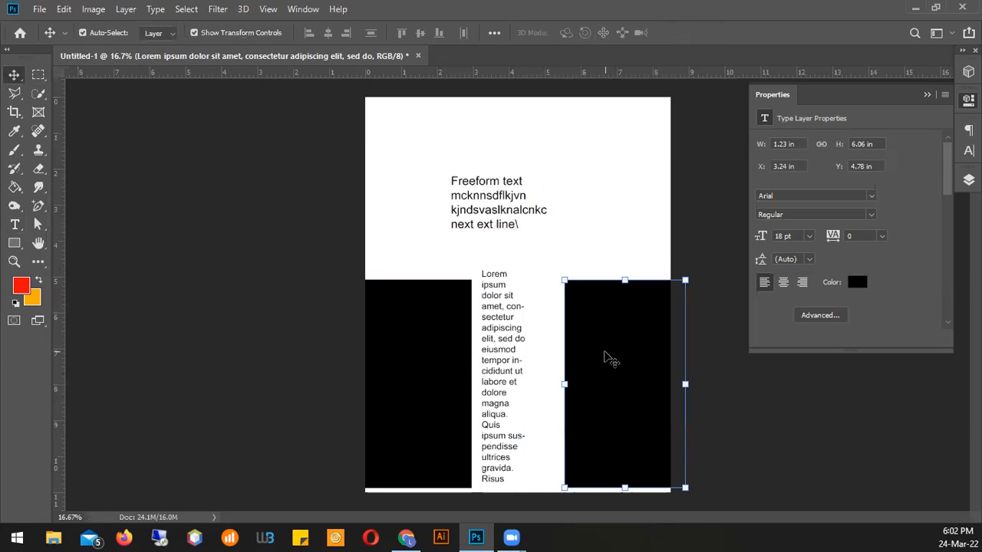
{"action": "left_click", "coordinate": [414, 357]}
{"action": "mouse_move", "coordinate": [451, 371]}
{"action": "left_mouse_down"}
{"action": "mouse_move", "coordinate": [440, 361]}
{"action": "mouse_move", "coordinate": [454, 351]}
{"action": "mouse_move", "coordinate": [450, 369]}
{"action": "left_mouse_up"}
{"action": "left_click_drag", "start_coordinate": [369, 449], "coordinate": [369, 445]}
{"action": "left_click", "coordinate": [578, 346]}
{"action": "left_click", "coordinate": [503, 281]}
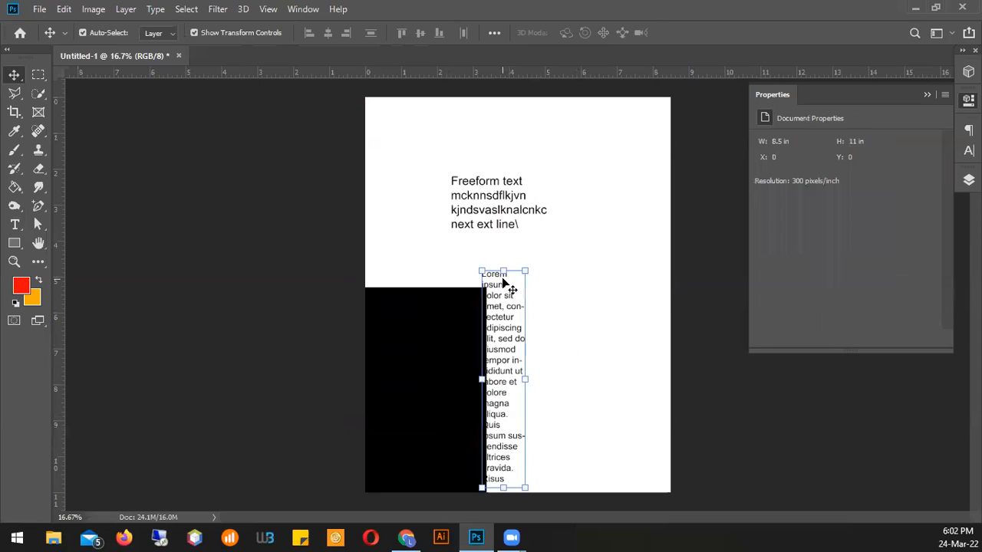
{"action": "left_click", "coordinate": [519, 281]}
{"action": "left_click_drag", "start_coordinate": [502, 328], "coordinate": [507, 325]}
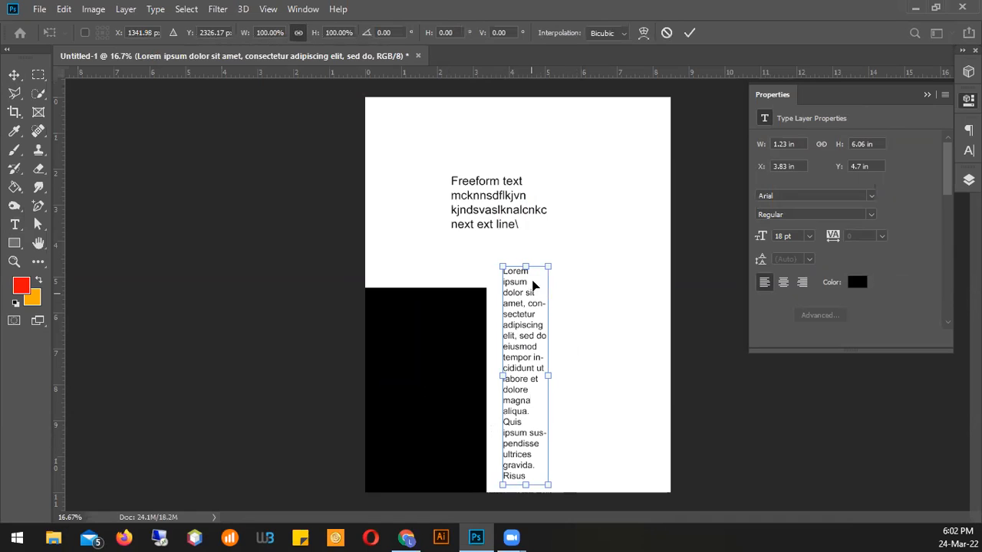
{"action": "left_click", "coordinate": [665, 33]}
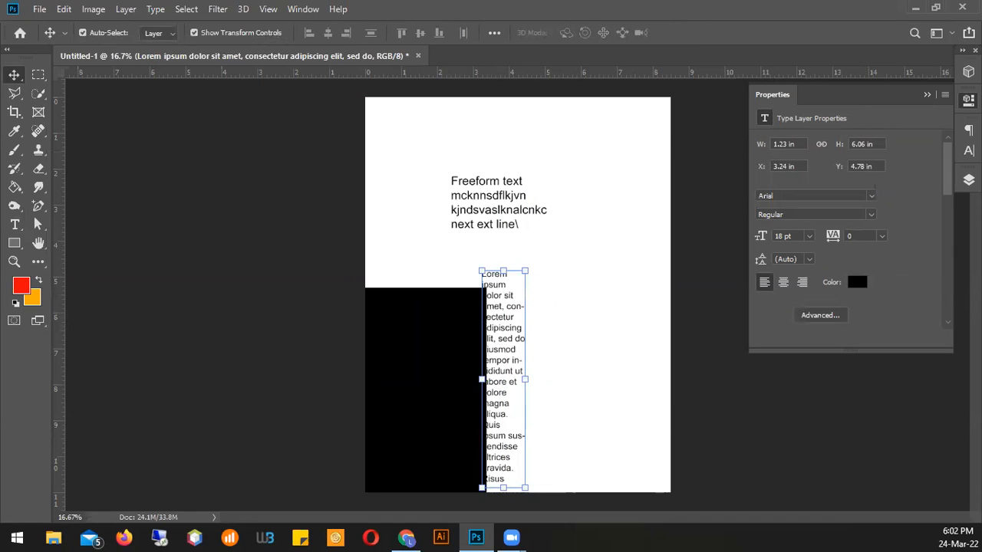
Step: Resize the paragraph text box to about 4.45 × 5.38 in to fill the space beside the black rectangle
{"action": "left_click", "coordinate": [14, 224]}
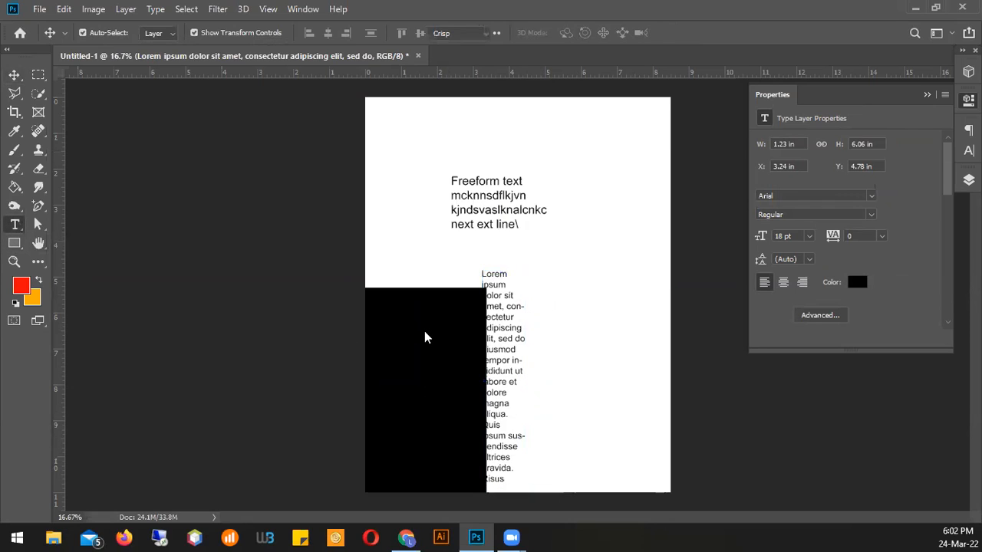
{"action": "left_click", "coordinate": [507, 321]}
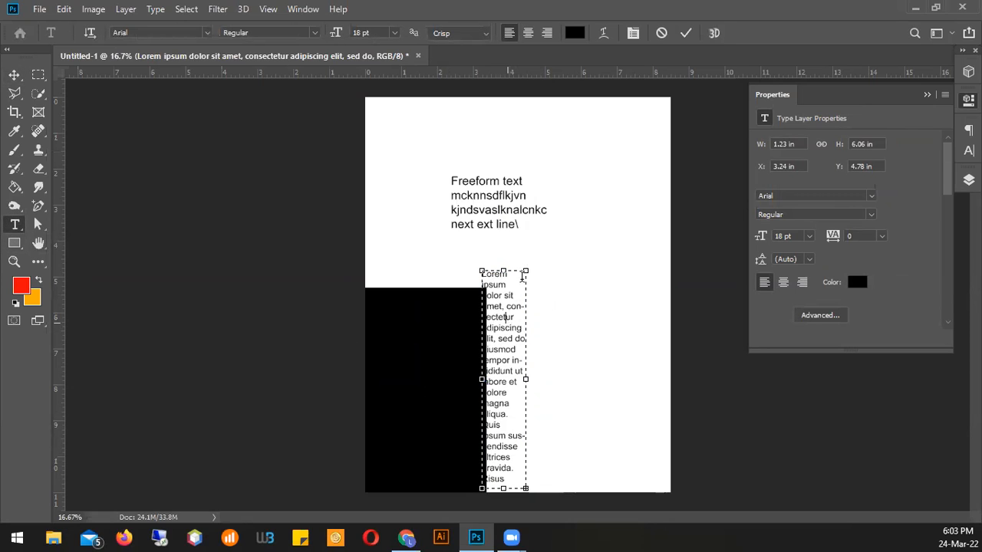
{"action": "left_click_drag", "start_coordinate": [526, 272], "coordinate": [658, 294]}
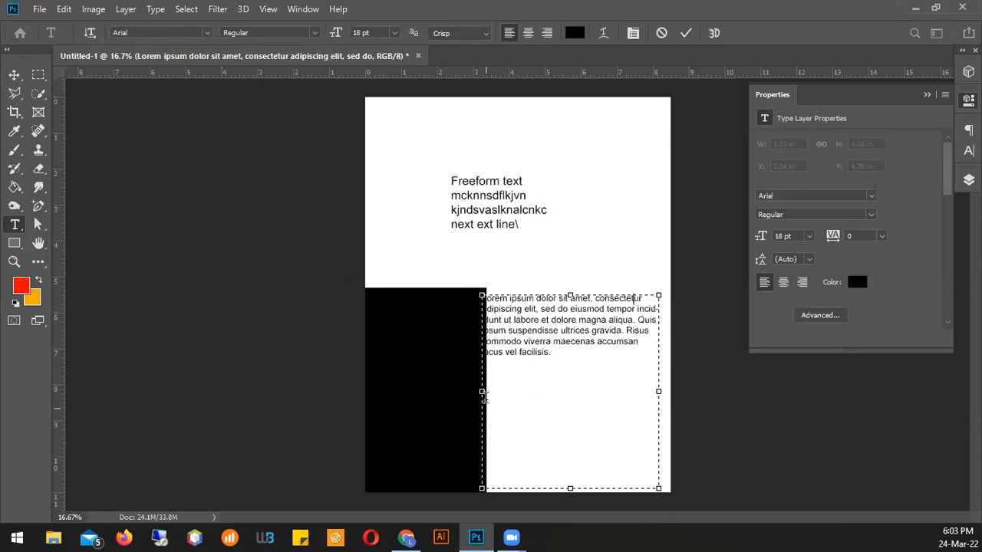
{"action": "left_click_drag", "start_coordinate": [484, 393], "coordinate": [500, 394]}
Step: Enlarge all of the paragraph text to 36 pt, reduce it to 27 pt, and commit the edit
{"action": "key", "text": "ctrl+a"}
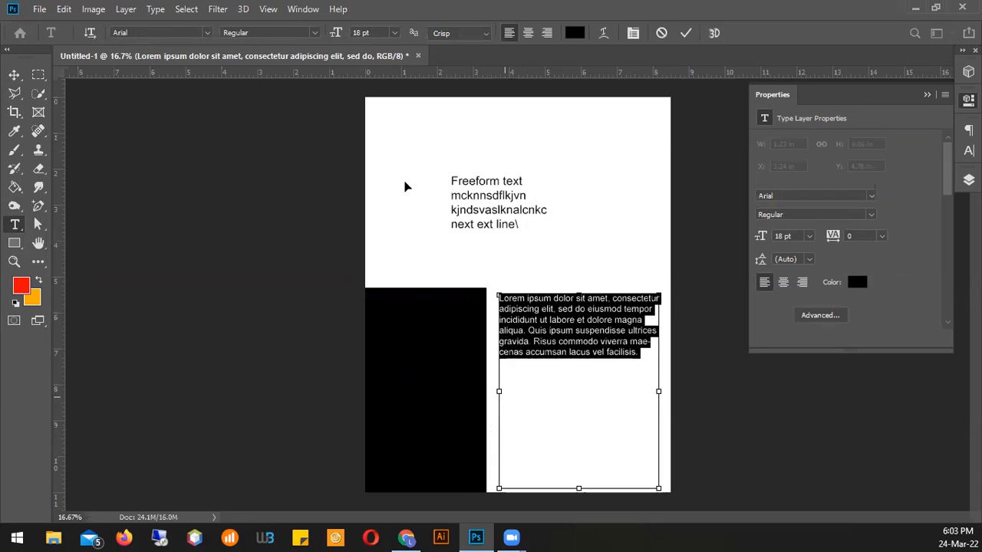
{"action": "left_click", "coordinate": [395, 33]}
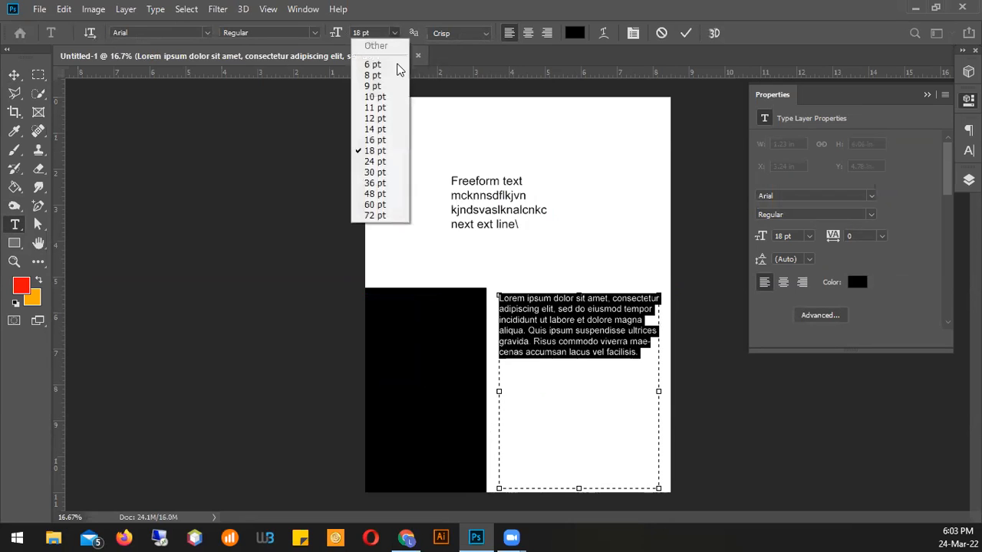
{"action": "left_click", "coordinate": [372, 184]}
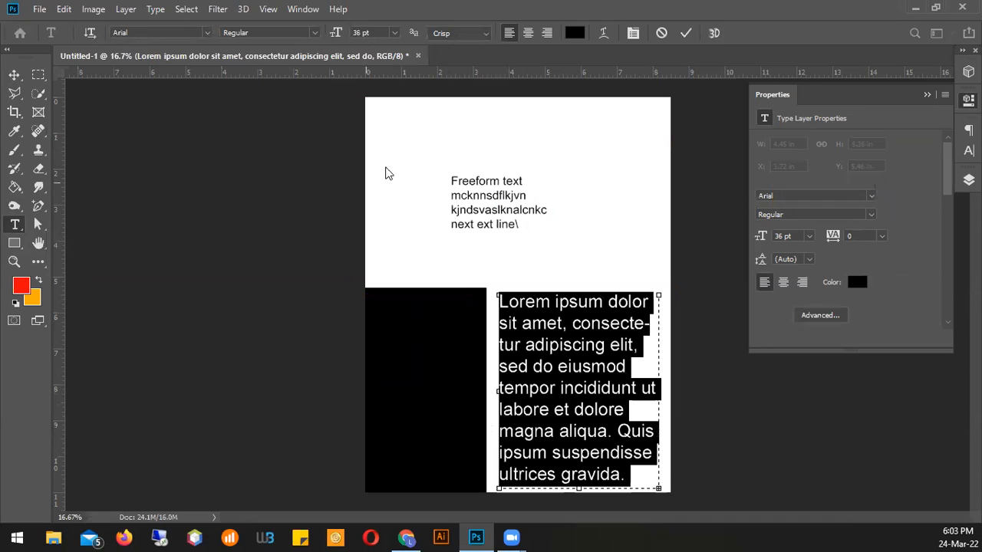
{"action": "left_click", "coordinate": [382, 33]}
{"action": "key", "text": "Down"}
{"action": "key", "text": "Down"}
{"action": "key", "text": "Down"}
{"action": "key", "text": "Down"}
{"action": "key", "text": "Down"}
{"action": "key", "text": "Down"}
{"action": "key", "text": "Down"}
{"action": "key", "text": "Down"}
{"action": "key", "text": "Down"}
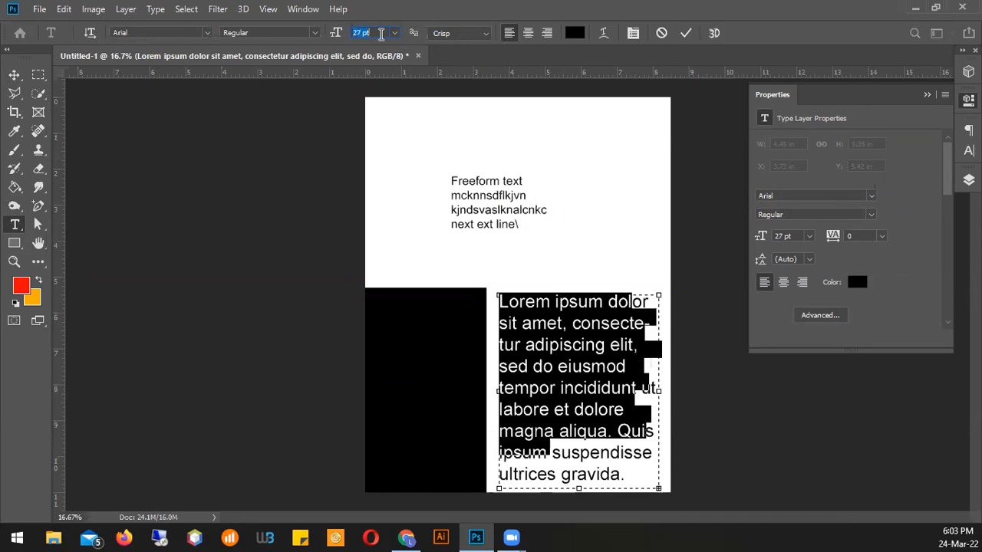
{"action": "left_click", "coordinate": [686, 35]}
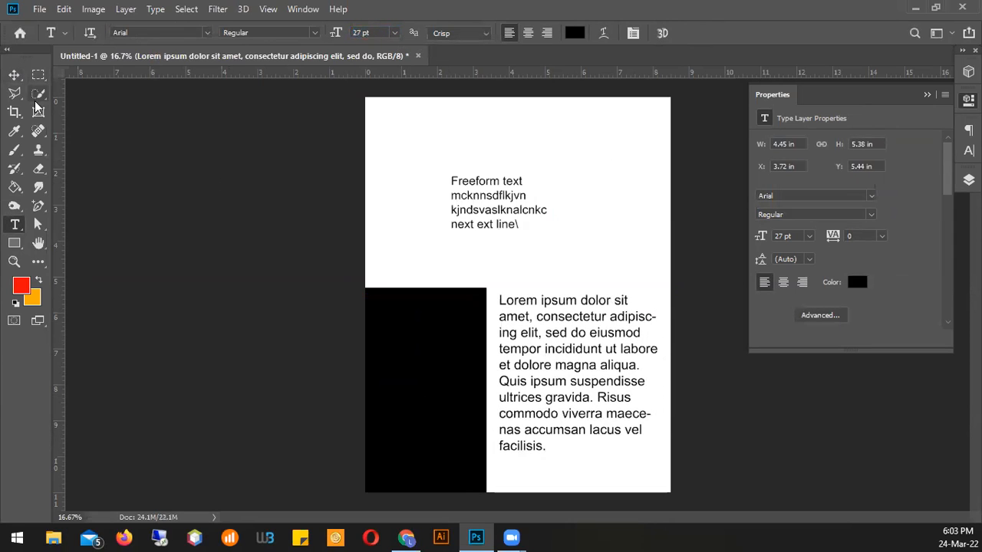
Step: Try to scale down the paragraph text with Free Transform to about 85.41% wide and 95.58% high
{"action": "left_click", "coordinate": [17, 75]}
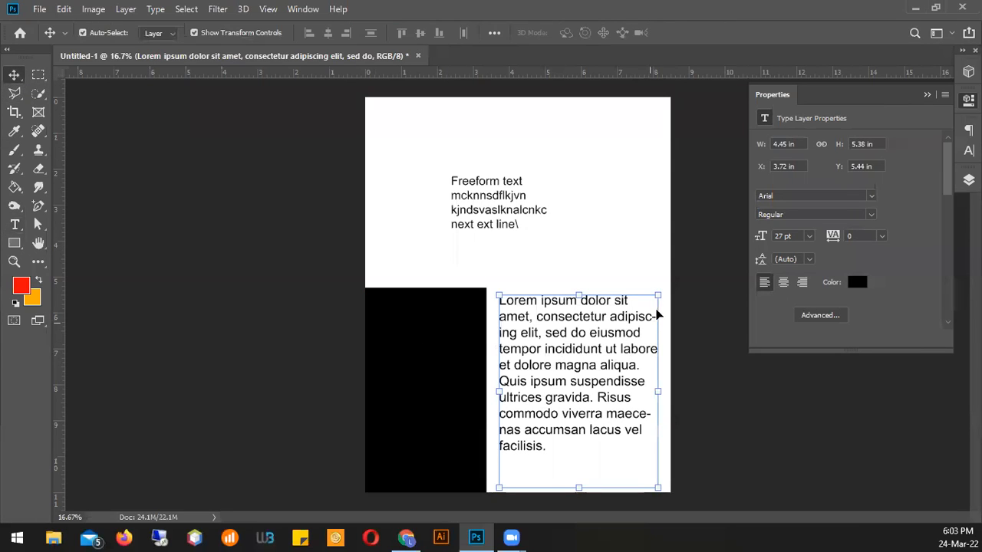
{"action": "left_click", "coordinate": [658, 293]}
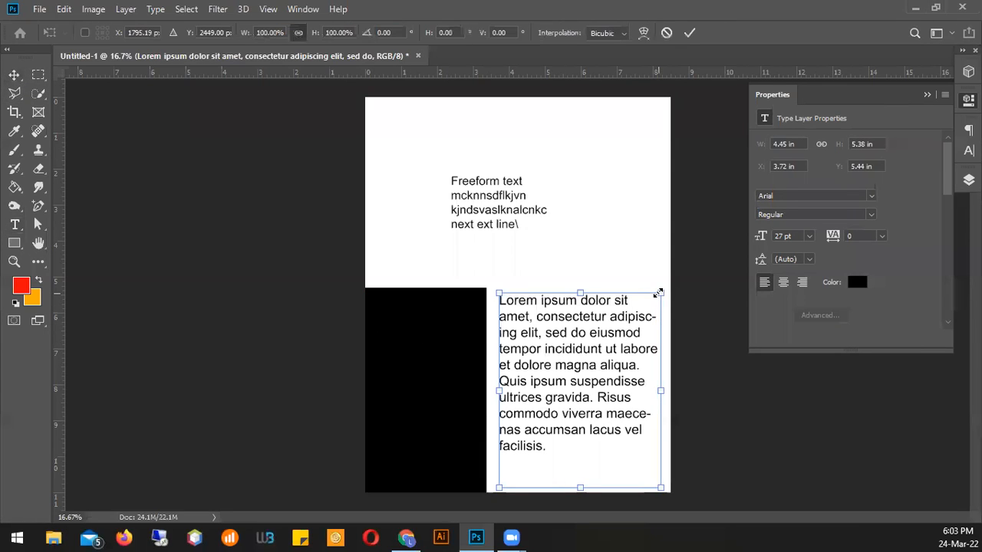
{"action": "left_click_drag", "start_coordinate": [658, 293], "coordinate": [634, 324]}
{"action": "left_click_drag", "start_coordinate": [592, 293], "coordinate": [624, 304]}
{"action": "key", "text": "Return"}
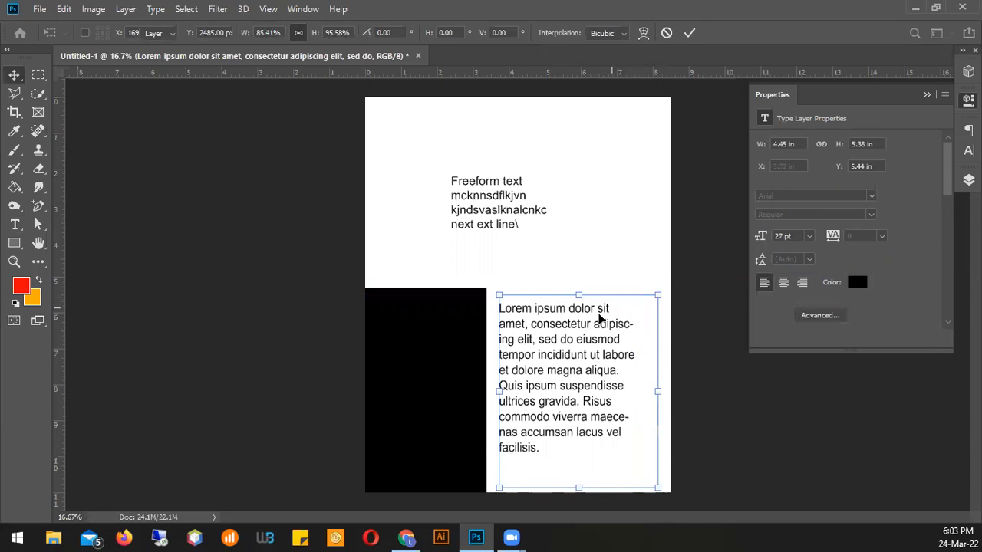
Step: Narrow the paragraph text box with the Type tool so its lines rewrap, and select all of its text
{"action": "key", "text": "t"}
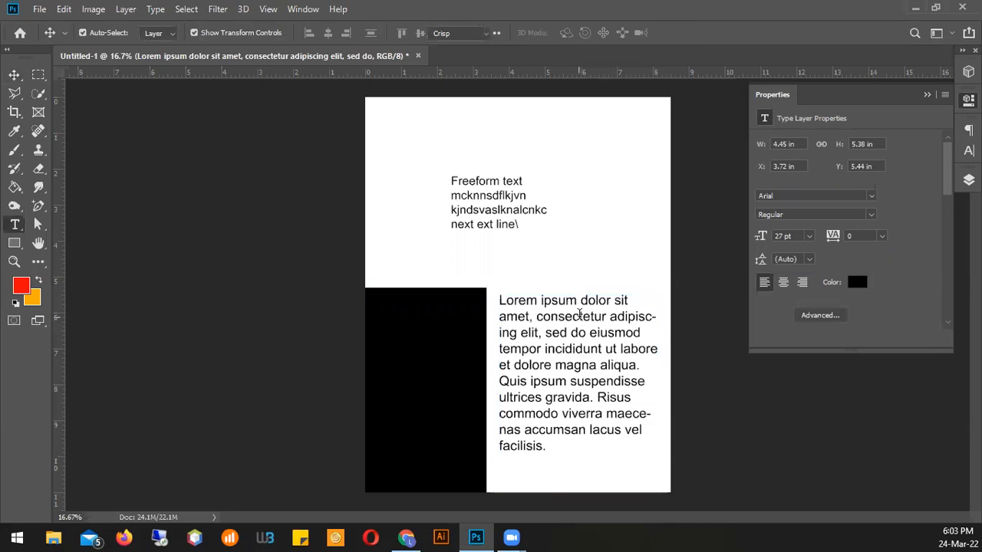
{"action": "left_click", "coordinate": [580, 329]}
{"action": "mouse_move", "coordinate": [656, 296]}
{"action": "left_mouse_down"}
{"action": "mouse_move", "coordinate": [641, 313]}
{"action": "mouse_move", "coordinate": [572, 301]}
{"action": "mouse_move", "coordinate": [649, 295]}
{"action": "left_mouse_up"}
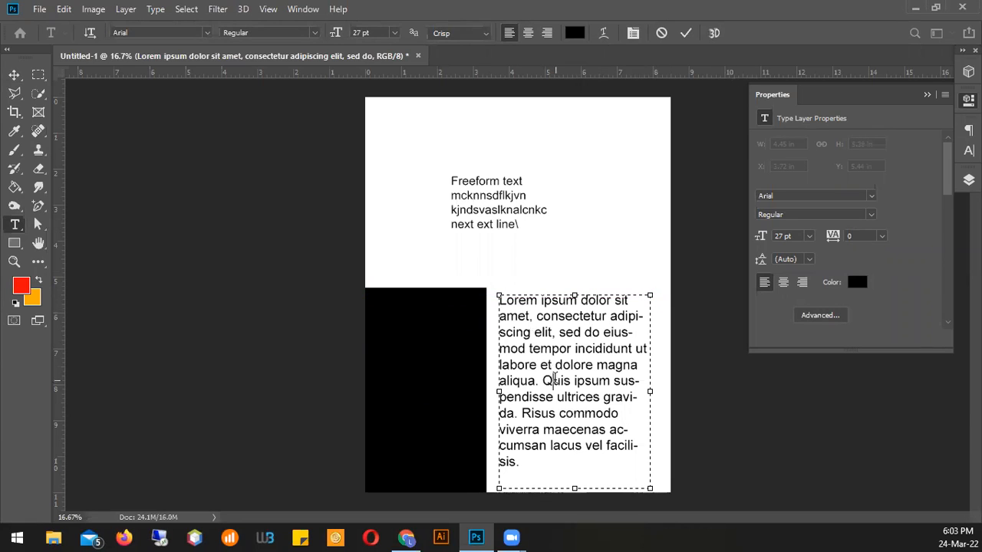
{"action": "key", "text": "ctrl+a"}
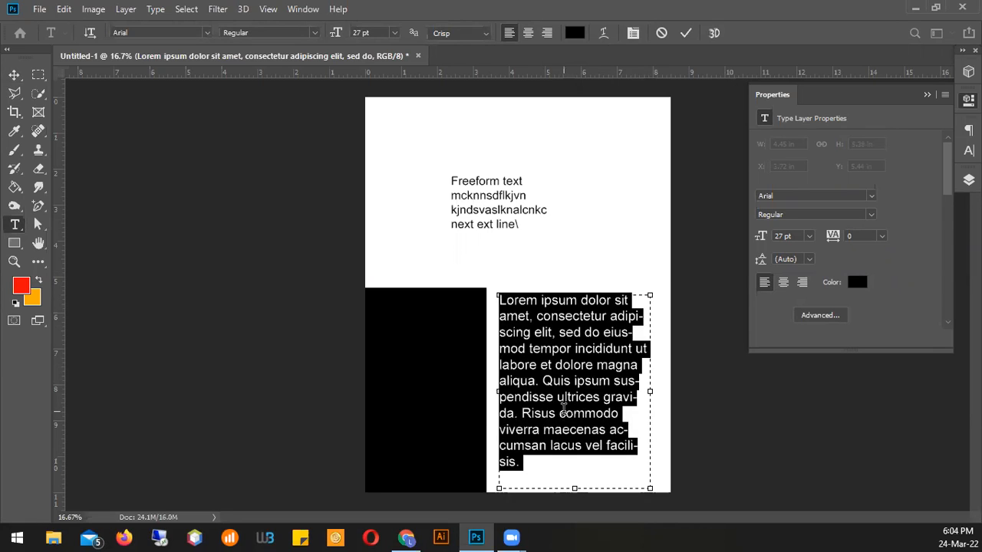
{"action": "type", "text": "Text"}
{"action": "key", "text": "ctrl+Return"}
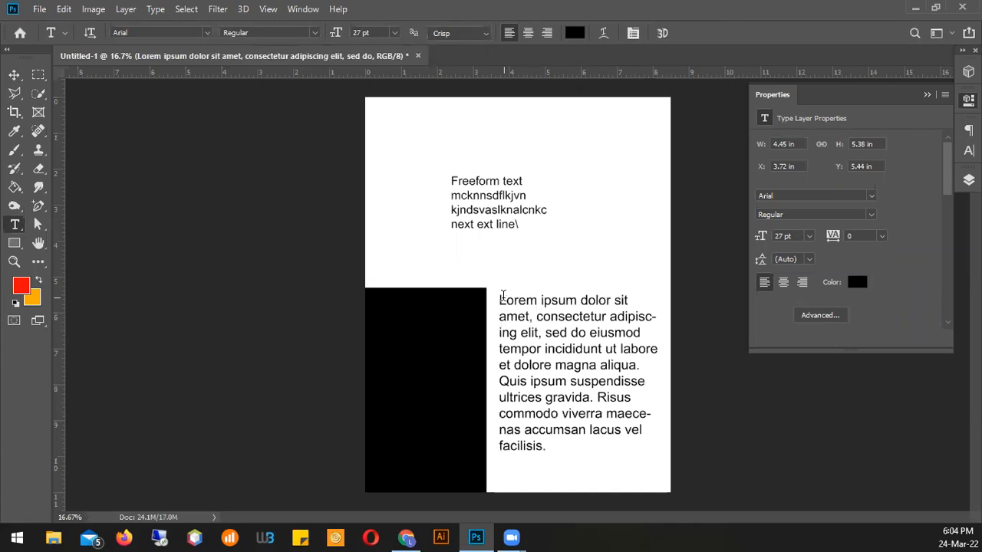
Step: Insert "Text Box" as a separate first line above the Lorem ipsum paragraph and commit the edit
{"action": "left_click", "coordinate": [503, 296]}
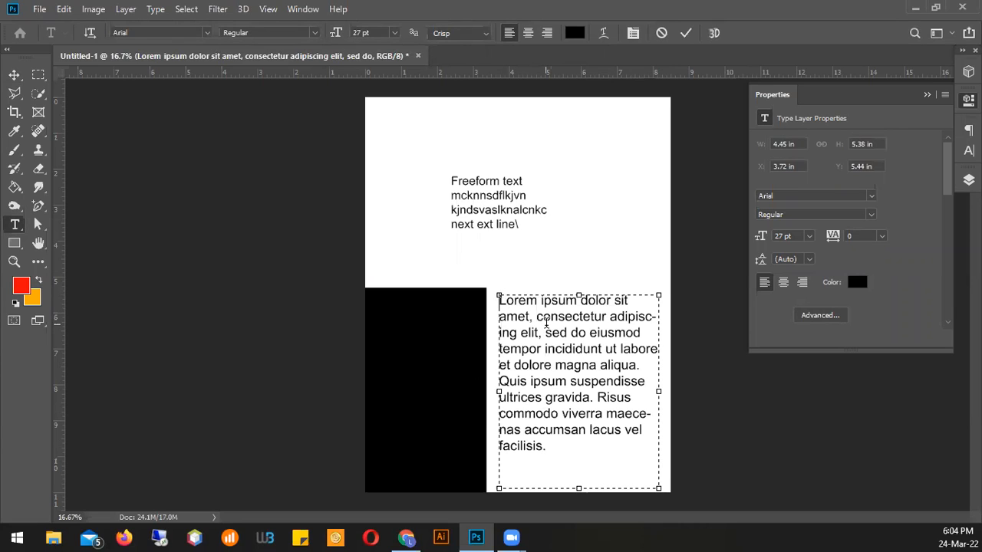
{"action": "type", "text": "Text Box"}
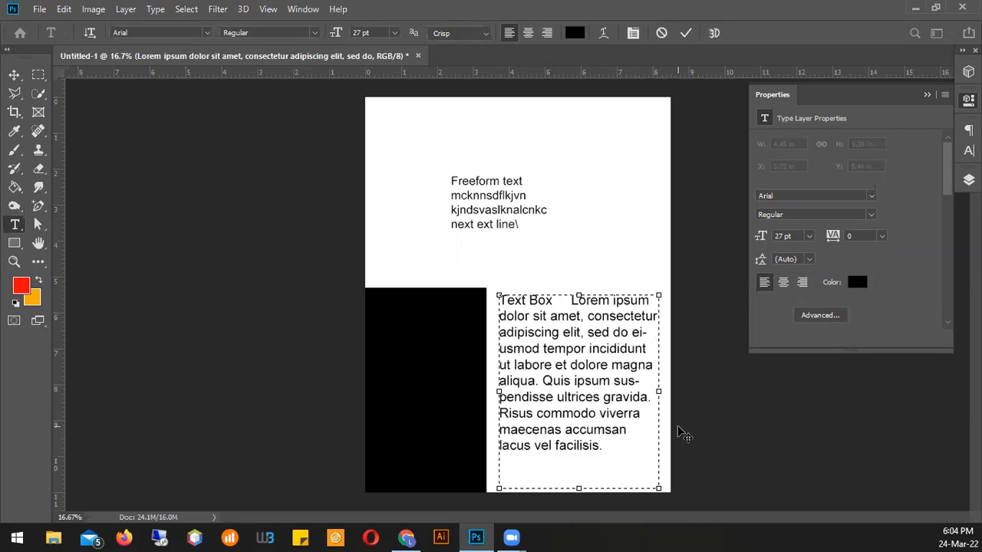
{"action": "key", "text": "Return"}
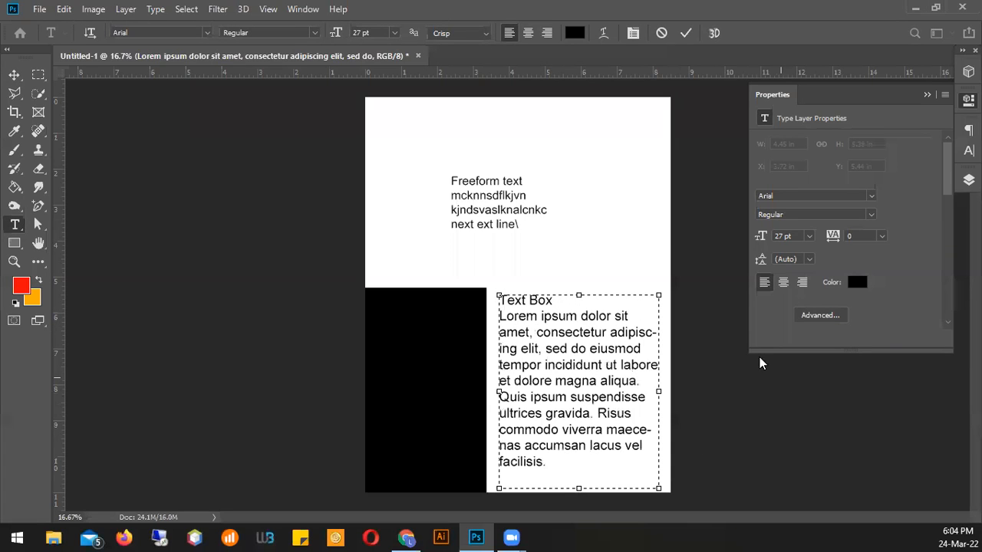
{"action": "left_click", "coordinate": [686, 33]}
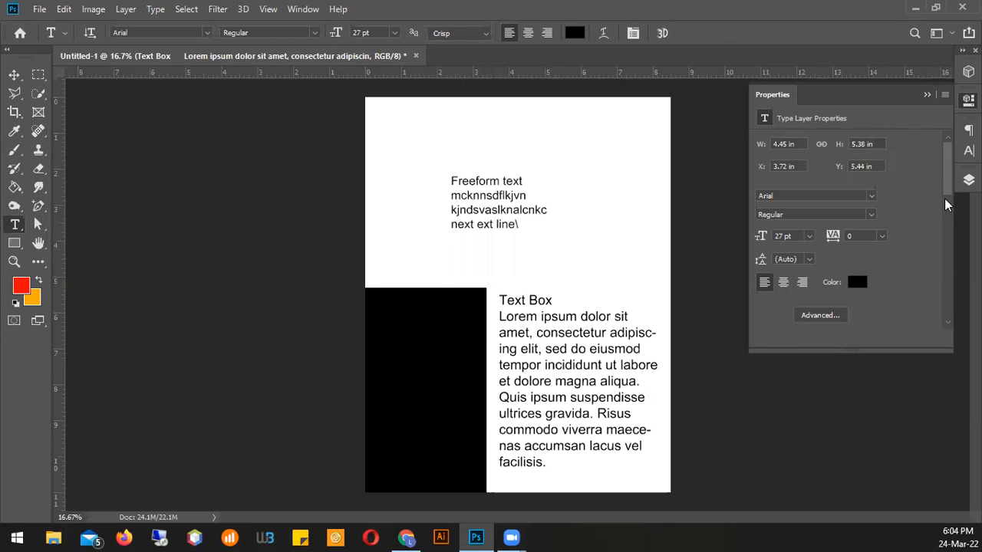
Step: Hide the Text Box, Freeform text and Rectangle 1 layers, leaving only the Background shown
{"action": "left_click", "coordinate": [968, 180]}
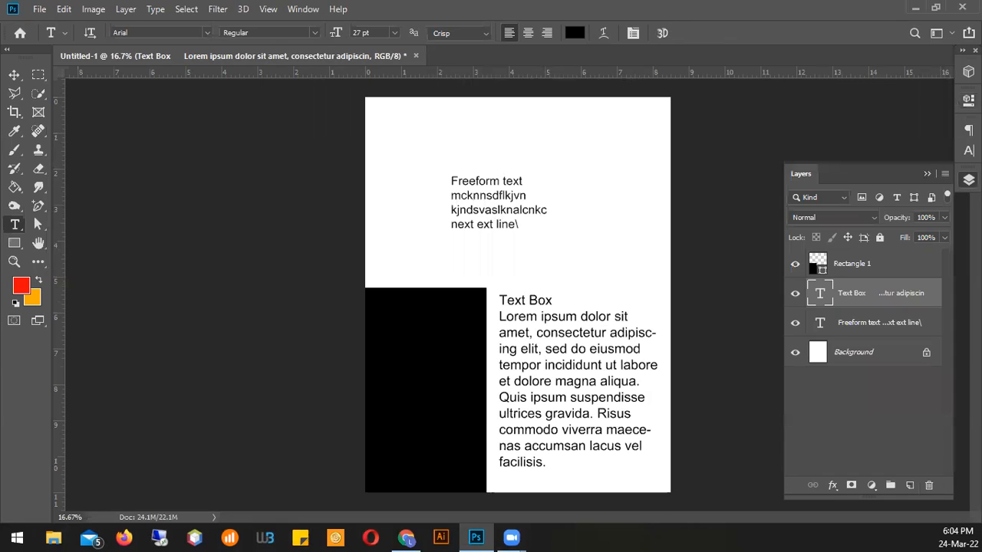
{"action": "left_click", "coordinate": [794, 293]}
{"action": "left_click", "coordinate": [796, 323]}
{"action": "left_click", "coordinate": [795, 264]}
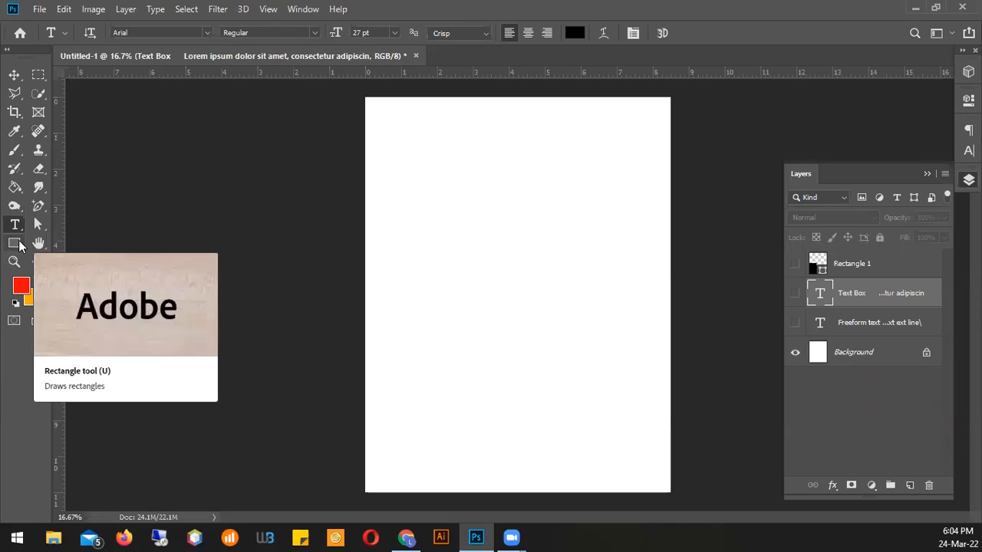
Step: Draw a black circle about 2046 px in diameter with the Ellipse Tool and centre it horizontally on the page
{"action": "left_click", "coordinate": [15, 242]}
{"action": "right_click", "coordinate": [18, 244]}
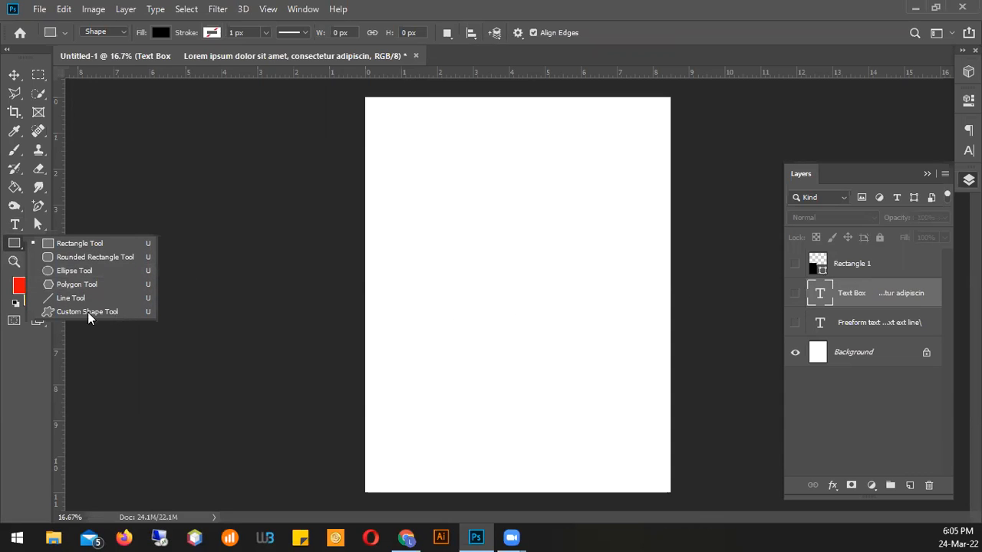
{"action": "left_click", "coordinate": [51, 269]}
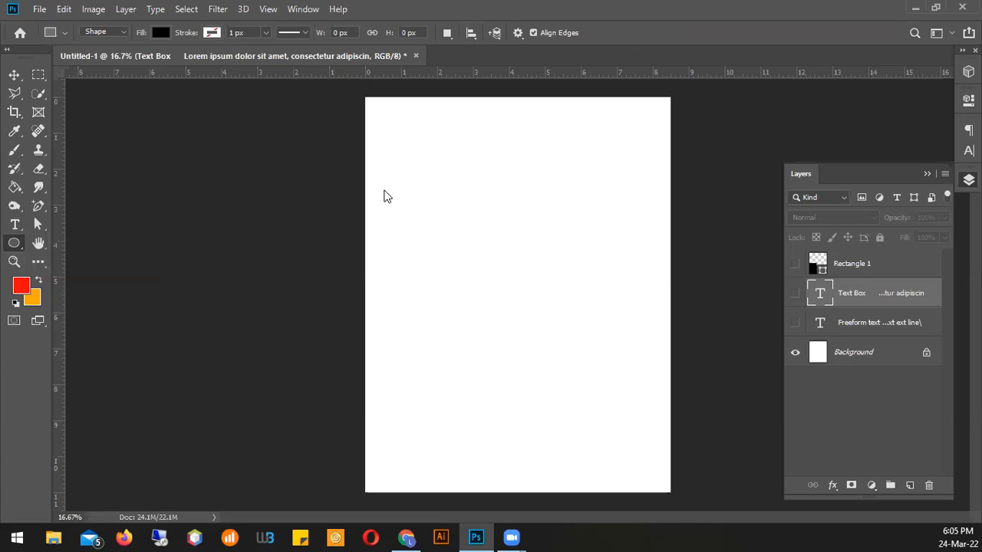
{"action": "left_click_drag", "start_coordinate": [378, 181], "coordinate": [642, 424]}
{"action": "left_click_drag", "start_coordinate": [642, 425], "coordinate": [642, 424]}
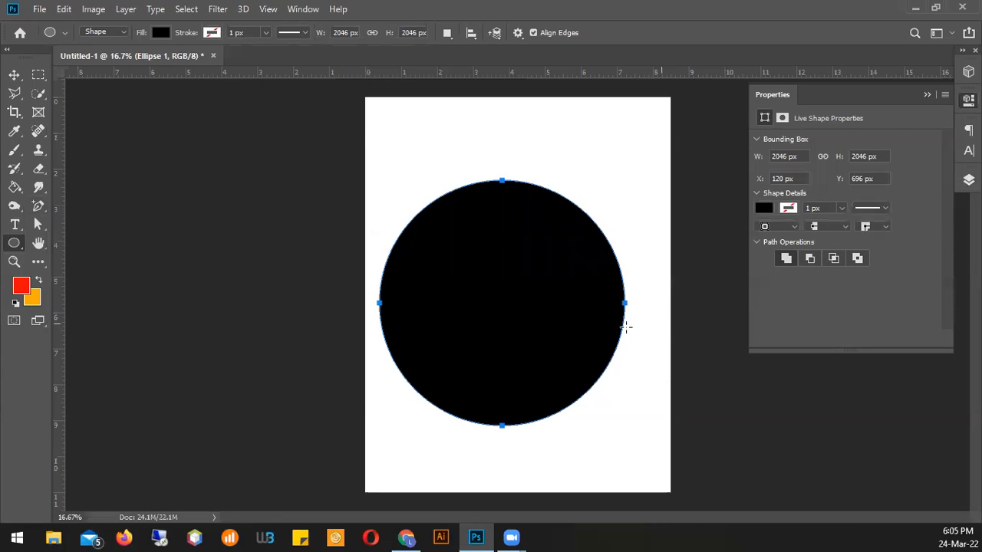
{"action": "left_click", "coordinate": [14, 74]}
{"action": "left_click_drag", "start_coordinate": [516, 311], "coordinate": [531, 303]}
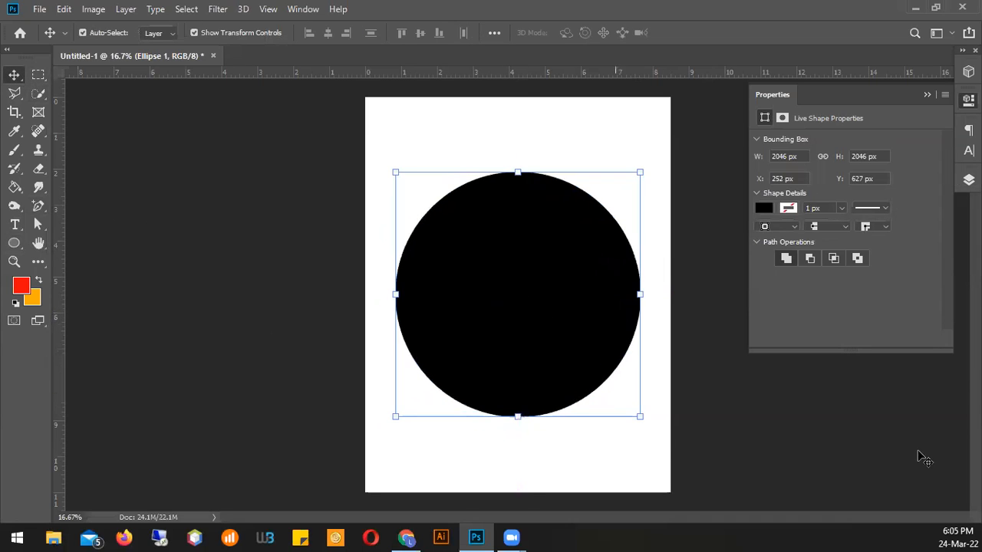
Step: Change the circle's fill to a pale cream-yellow swatch
{"action": "left_click", "coordinate": [763, 208]}
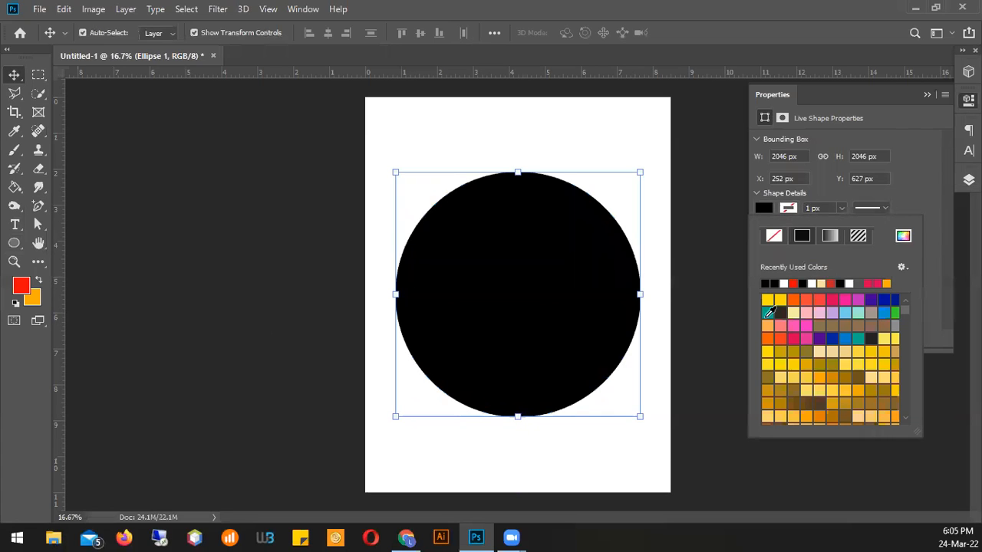
{"action": "left_click", "coordinate": [765, 316]}
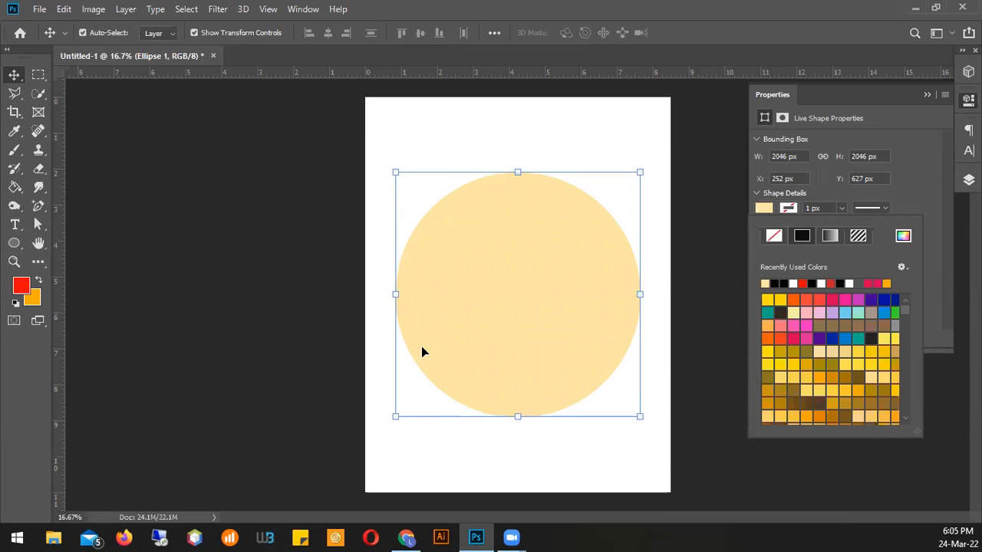
{"action": "left_click", "coordinate": [508, 261]}
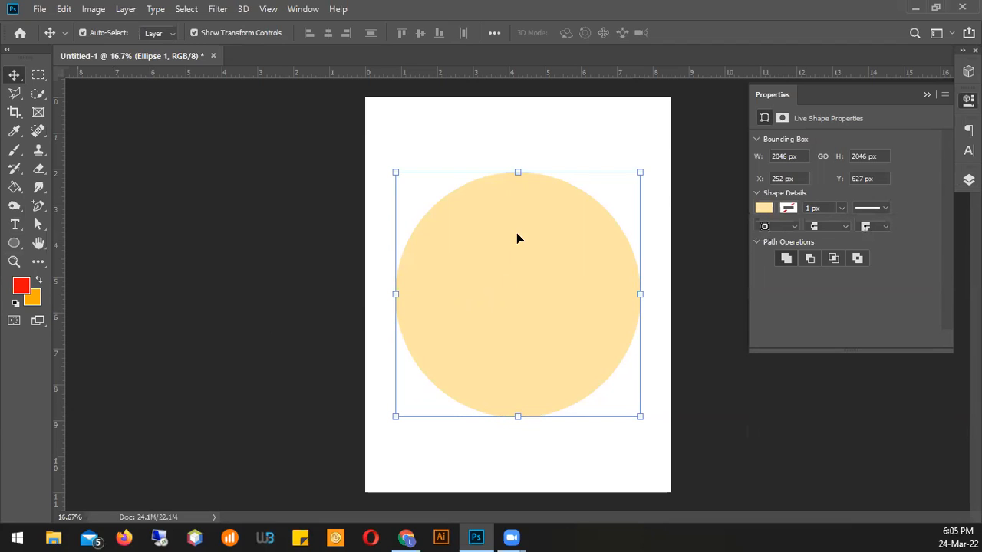
{"action": "left_click", "coordinate": [592, 224]}
Step: Create Lorem ipsum area text inside the circle, paste a second copy of it to fill the shape, and commit
{"action": "left_click", "coordinate": [13, 228]}
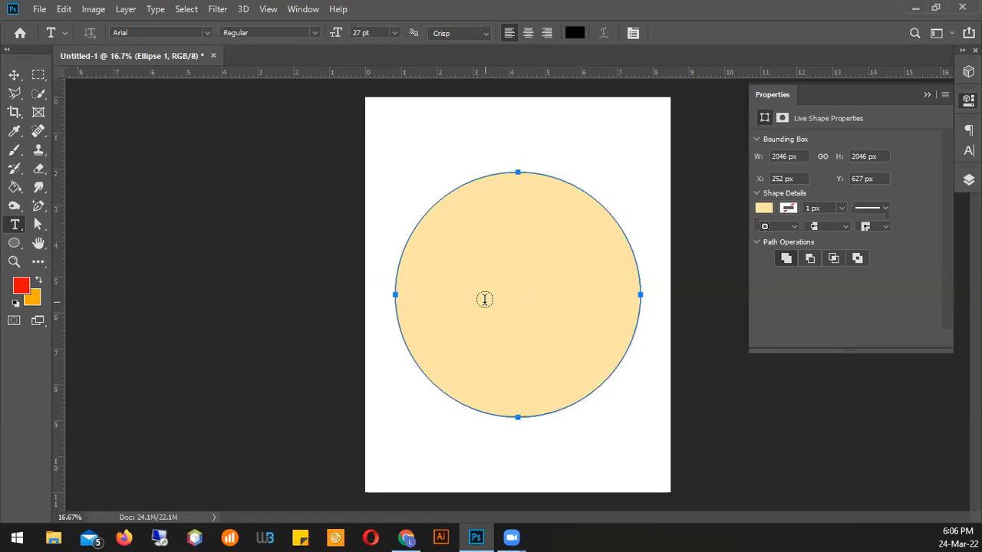
{"action": "left_click", "coordinate": [483, 254]}
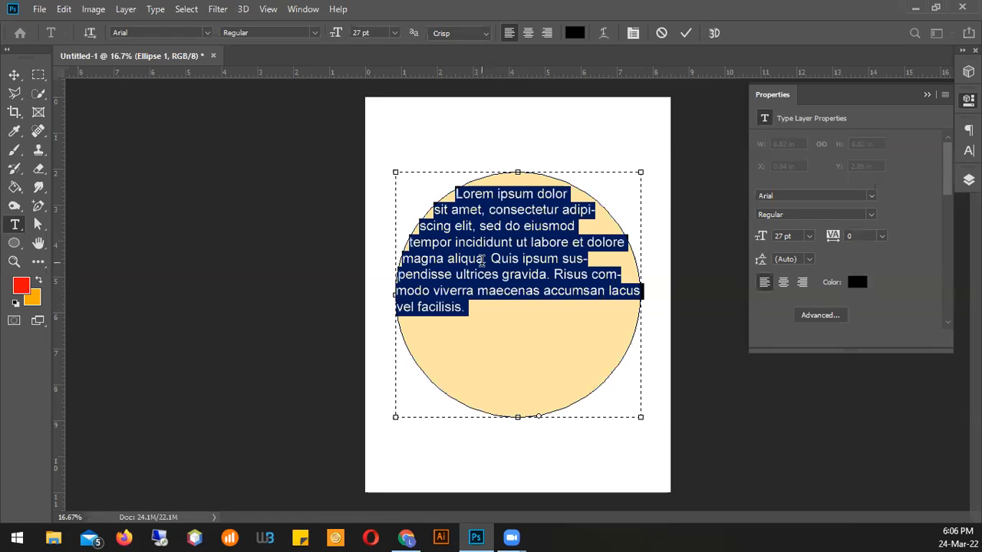
{"action": "left_click", "coordinate": [490, 306]}
{"action": "key", "text": "ctrl+a"}
{"action": "key", "text": "ctrl+c"}
{"action": "left_click", "coordinate": [490, 312]}
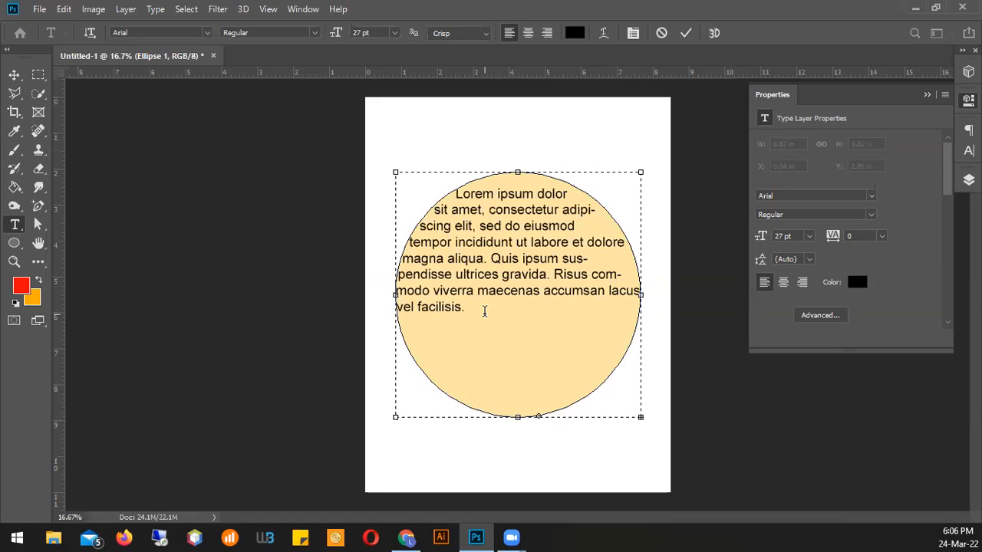
{"action": "key", "text": "ctrl+v"}
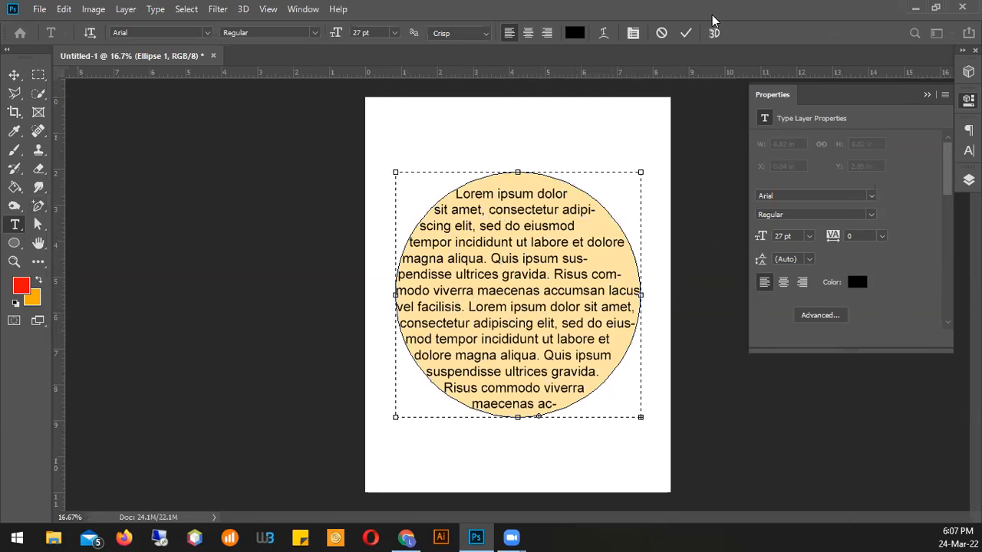
{"action": "left_click", "coordinate": [685, 35]}
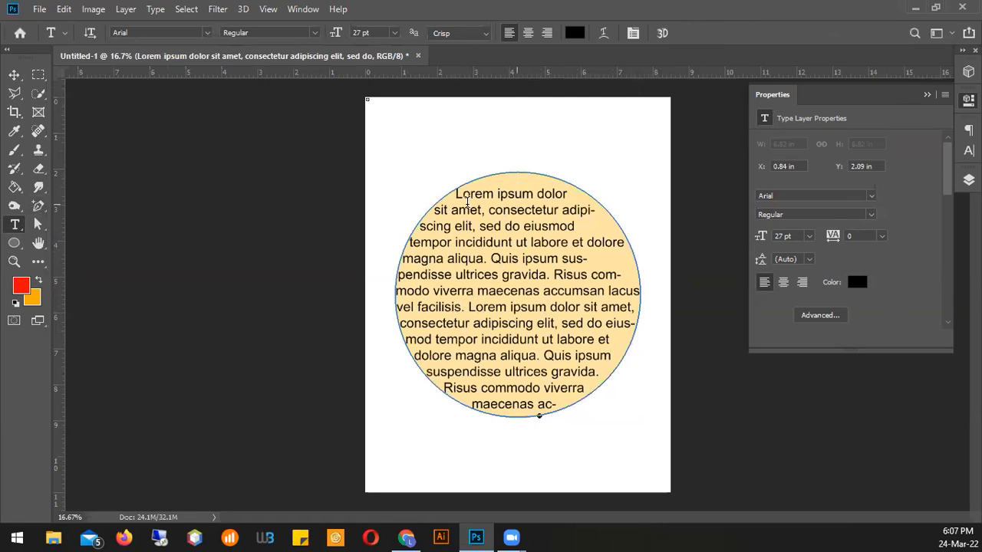
Step: Move the circular text block down to about X 0.4 in, Y 6.23 in and delete the cream circle
{"action": "left_click", "coordinate": [14, 75]}
{"action": "left_click_drag", "start_coordinate": [484, 246], "coordinate": [468, 394]}
{"action": "left_click", "coordinate": [523, 247]}
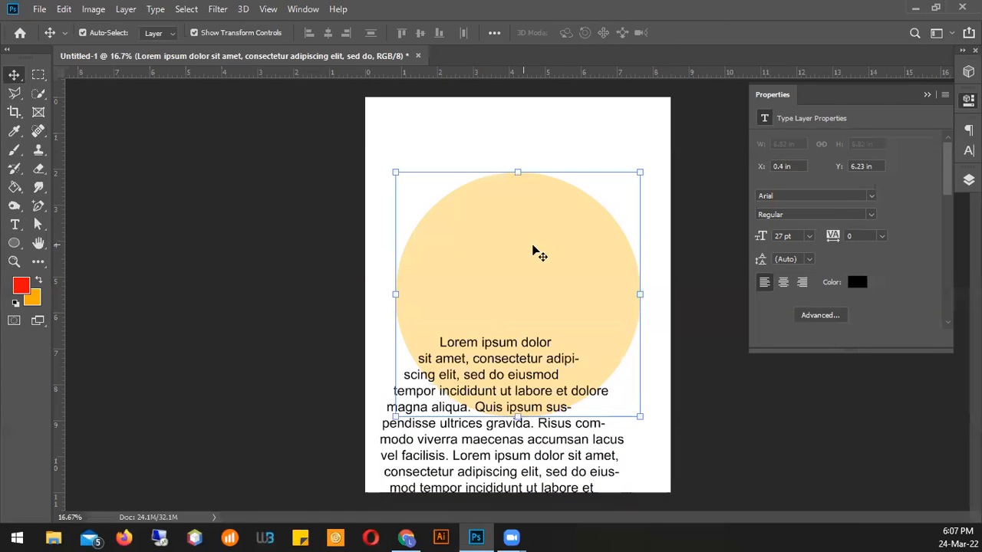
{"action": "left_click_drag", "start_coordinate": [538, 250], "coordinate": [492, 290]}
{"action": "key", "text": "Delete"}
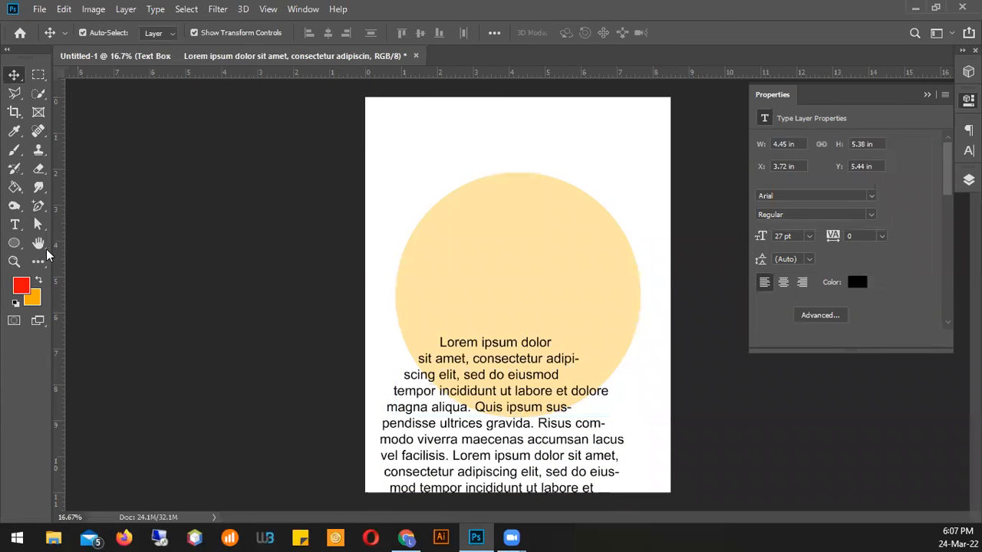
Step: Draw a 3-sided polygon about 1746 × 1512 px and move it onto the page above the text block
{"action": "left_click", "coordinate": [22, 242]}
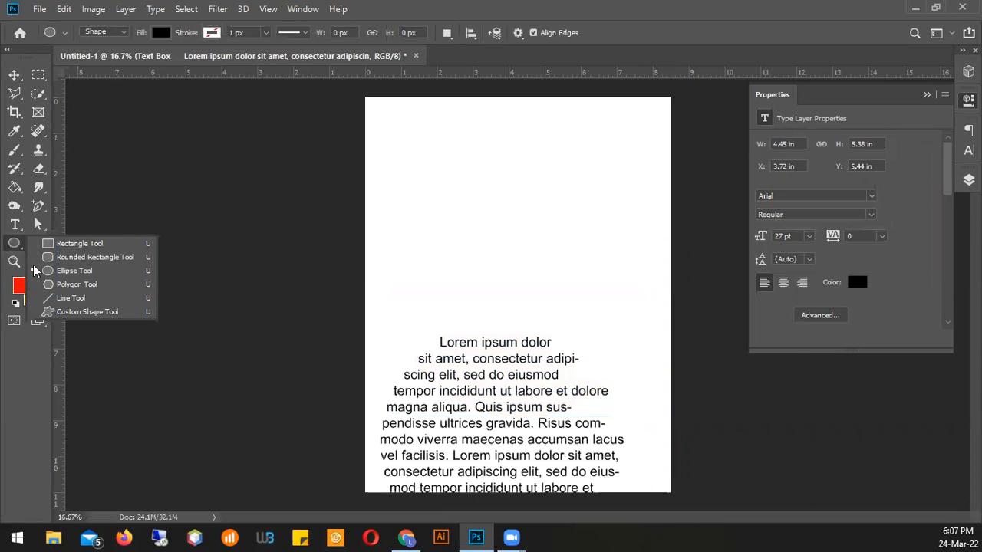
{"action": "left_click", "coordinate": [61, 284]}
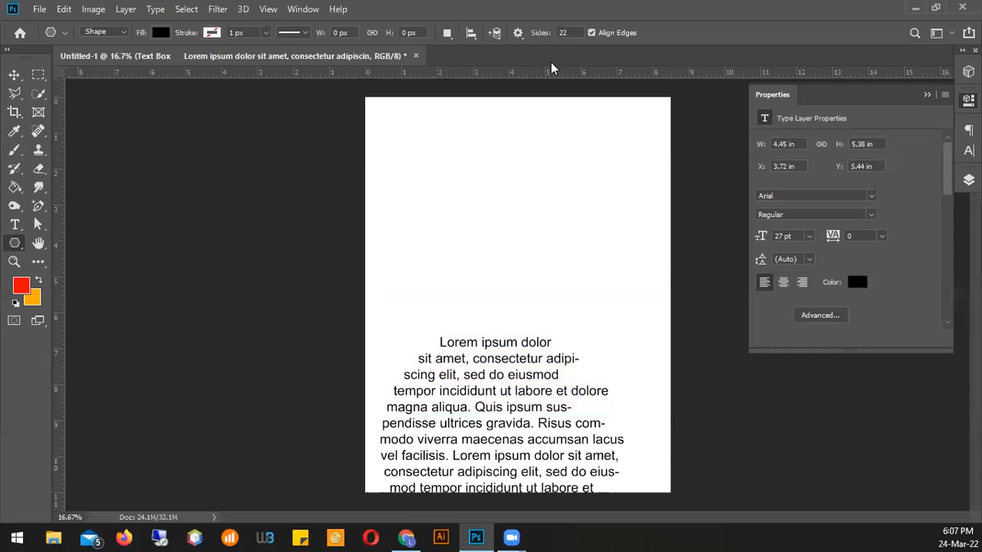
{"action": "left_click", "coordinate": [572, 33]}
{"action": "left_click_drag", "start_coordinate": [446, 123], "coordinate": [433, 10]}
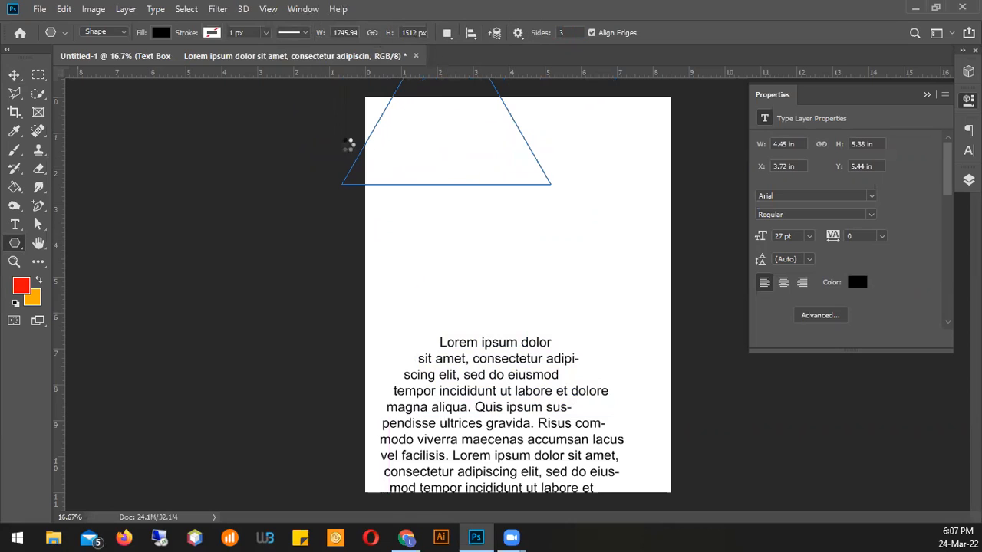
{"action": "key", "text": "v"}
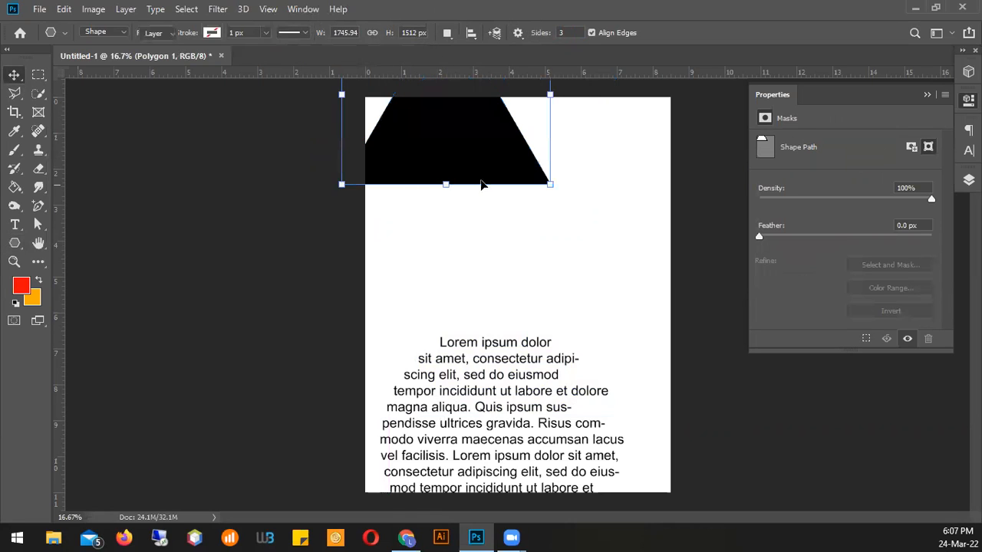
{"action": "left_click_drag", "start_coordinate": [492, 176], "coordinate": [560, 299]}
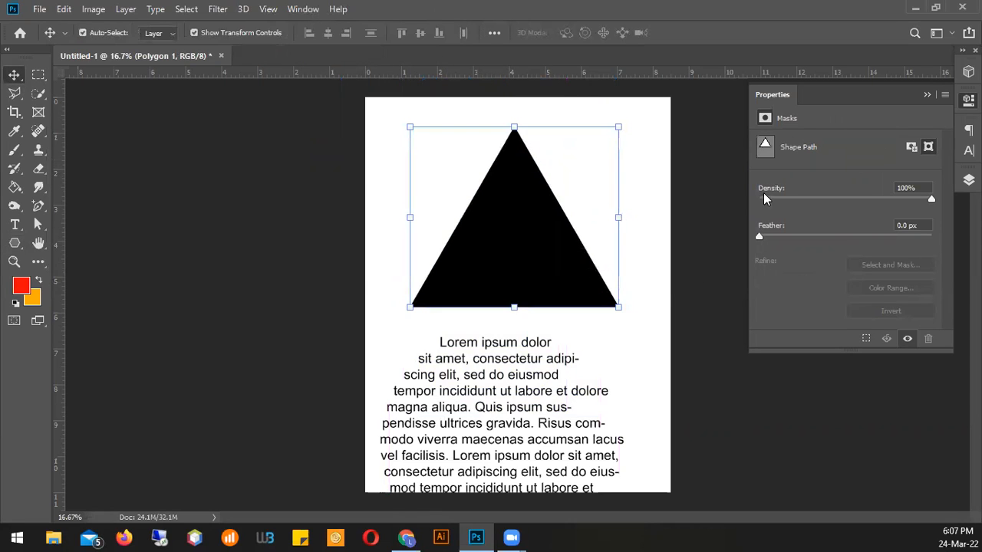
Step: Change the triangle's fill to a light teal swatch
{"action": "left_click", "coordinate": [14, 243]}
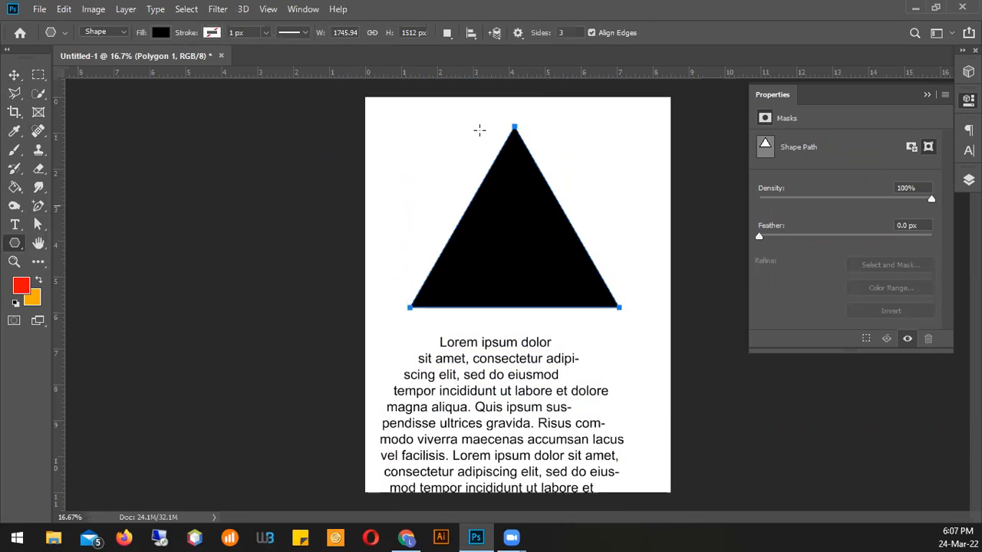
{"action": "left_click", "coordinate": [160, 35]}
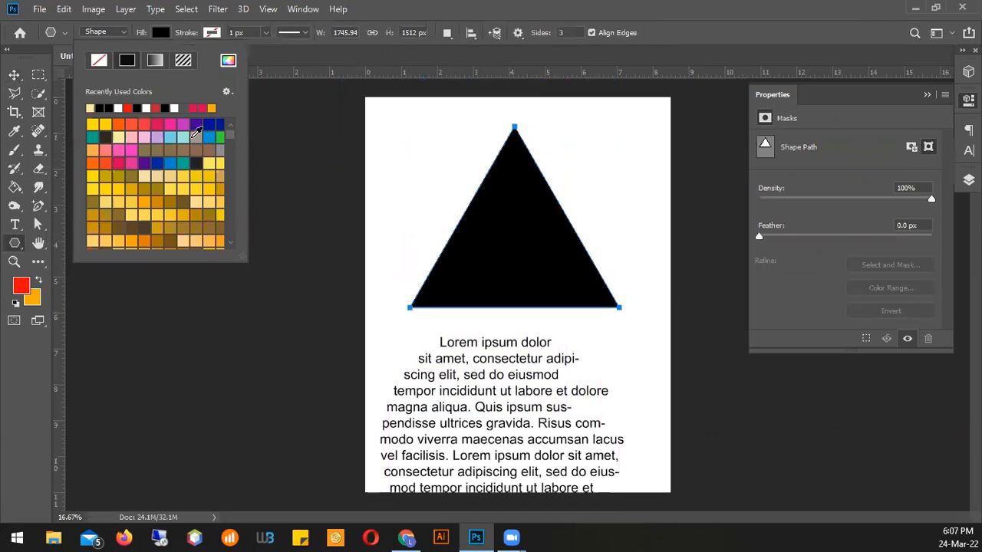
{"action": "left_click", "coordinate": [184, 139]}
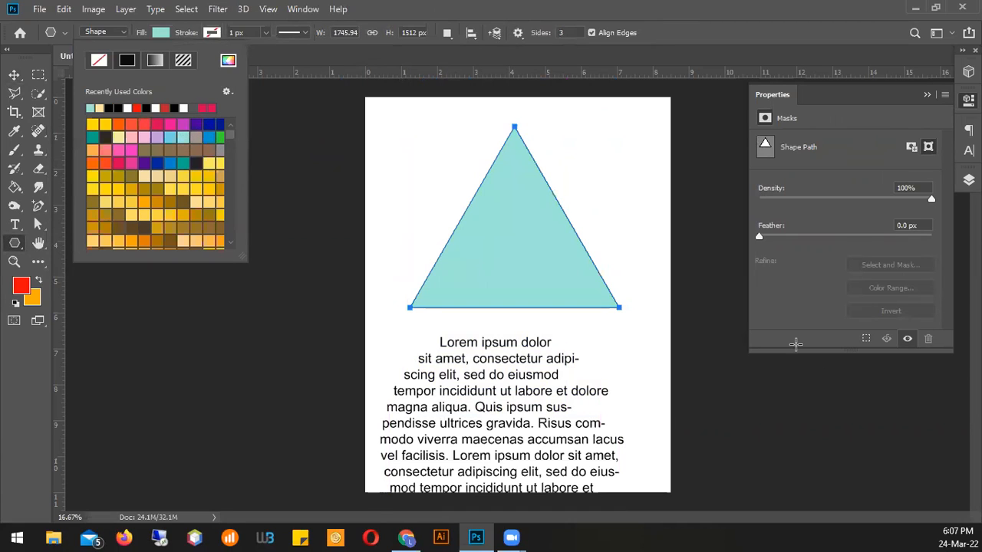
Step: Create Lorem ipsum area text inside the teal triangle with the Type tool
{"action": "left_click", "coordinate": [161, 33]}
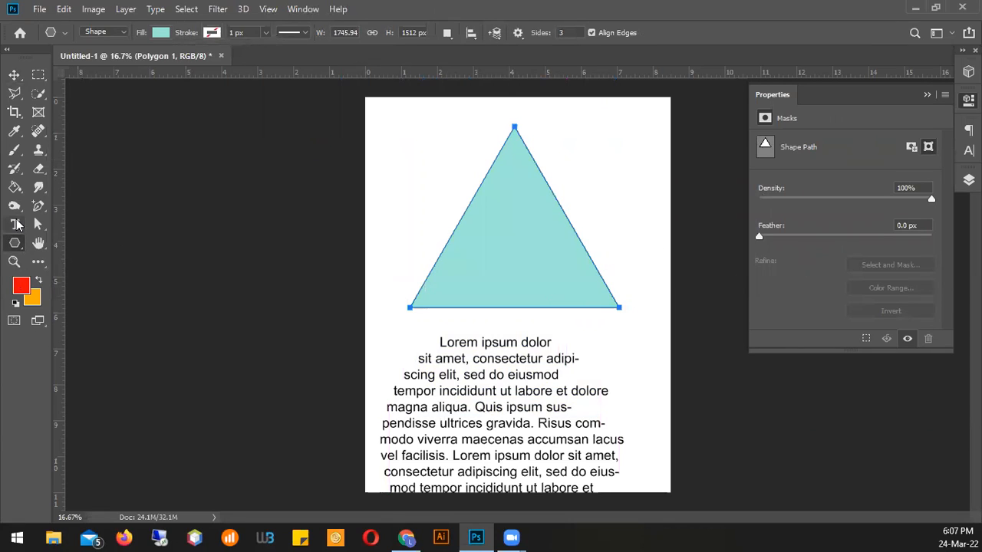
{"action": "left_click", "coordinate": [15, 224]}
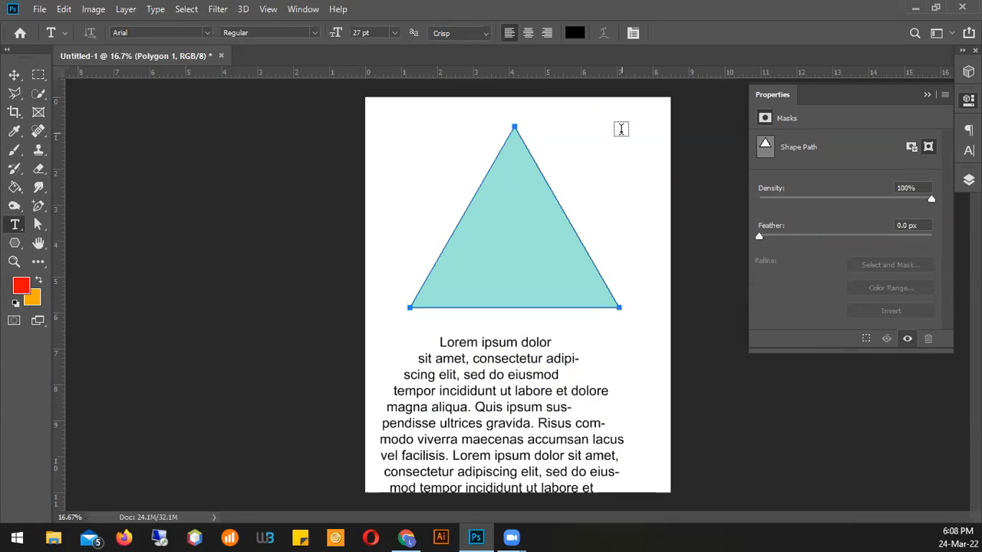
{"action": "left_click", "coordinate": [506, 195]}
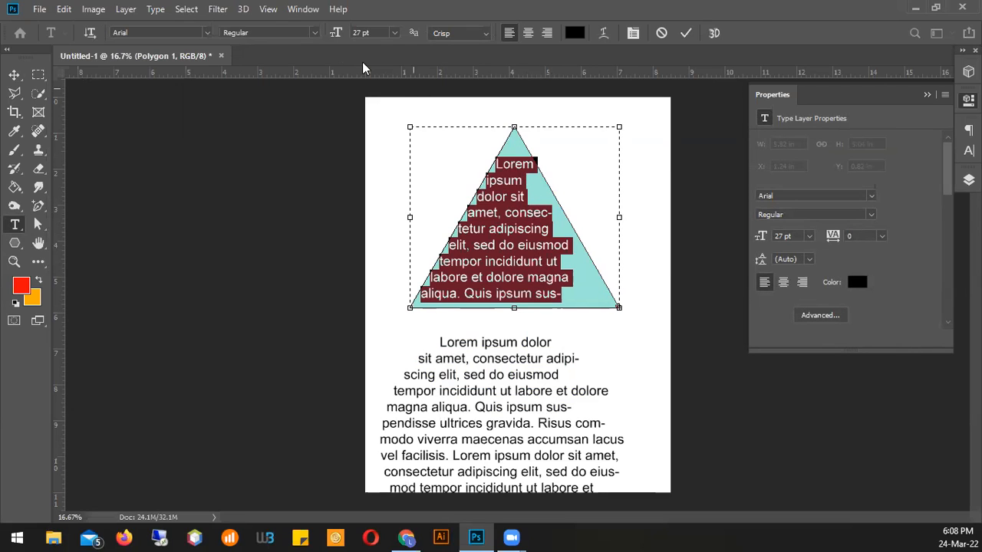
Step: Set the triangle text's size to 16 pt and append a second copy of the Lorem ipsum paragraph
{"action": "left_click", "coordinate": [394, 32]}
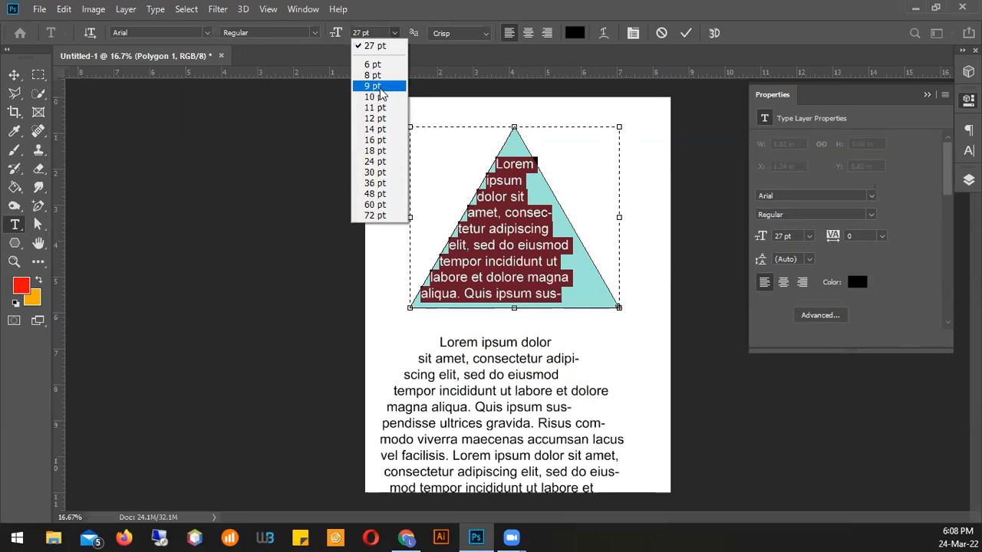
{"action": "left_click", "coordinate": [375, 151]}
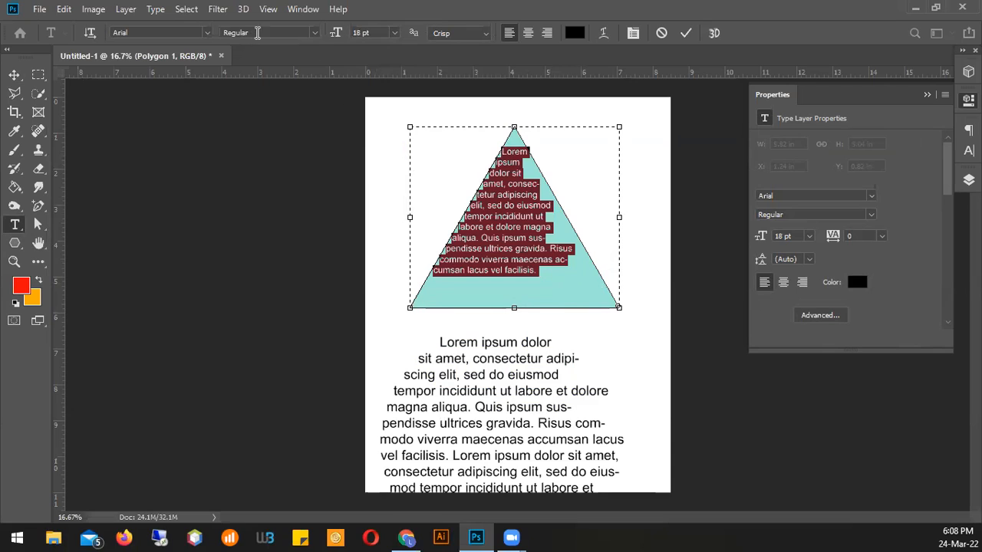
{"action": "left_click", "coordinate": [394, 32]}
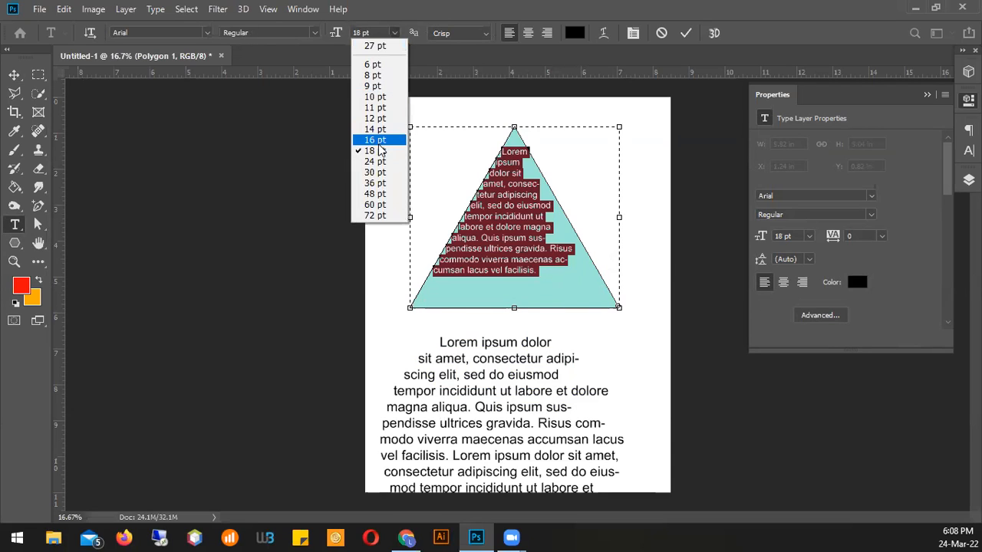
{"action": "left_click", "coordinate": [377, 141]}
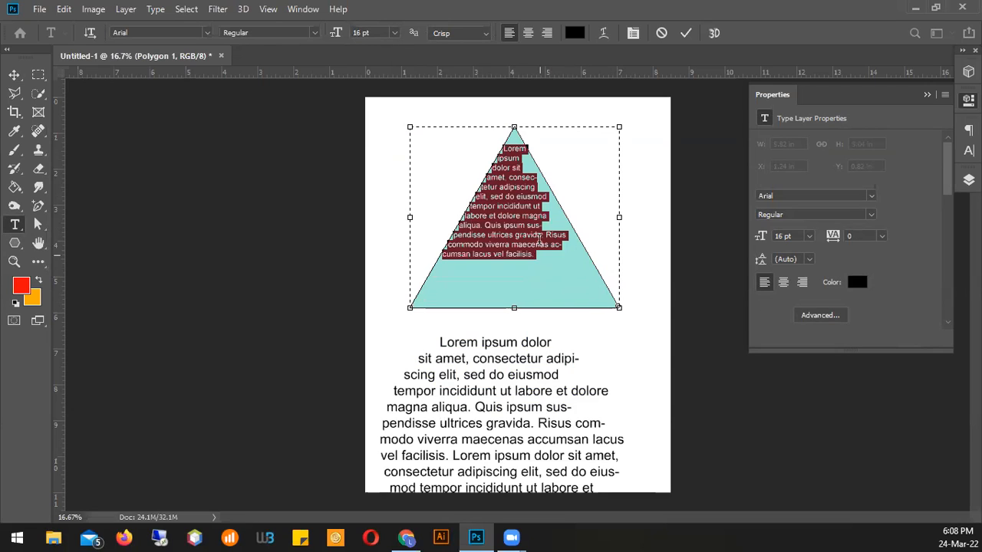
{"action": "left_click", "coordinate": [539, 258]}
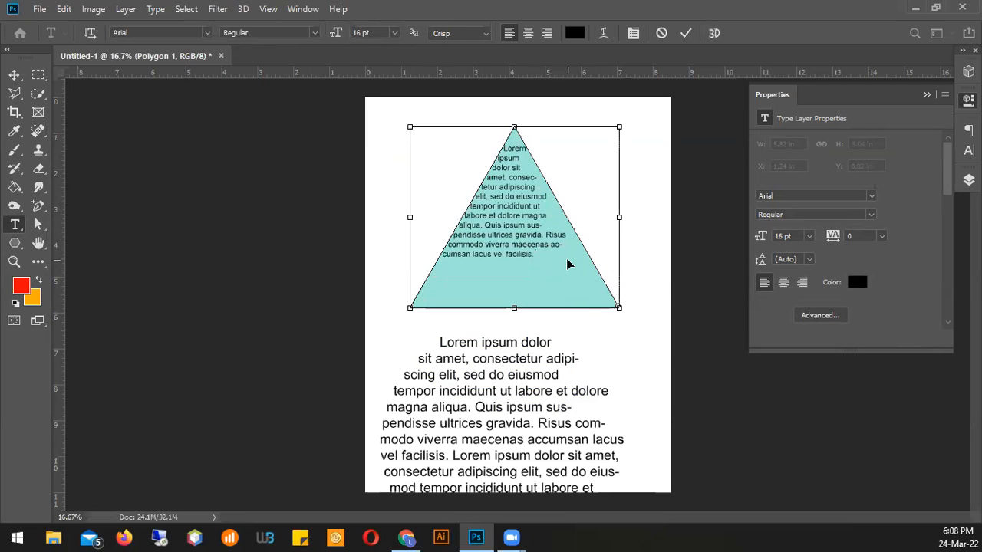
{"action": "type", "text": "Lorem ipsum dolor sit amet, consectetur adipiscing elit, sed do eiusmod tempor incididunt ut labore et dolore magna aliqua. Quis ipsum suspendisse ultrices gravida. Risus commodo viverra maecenas accumsan lacus vel facilisis."}
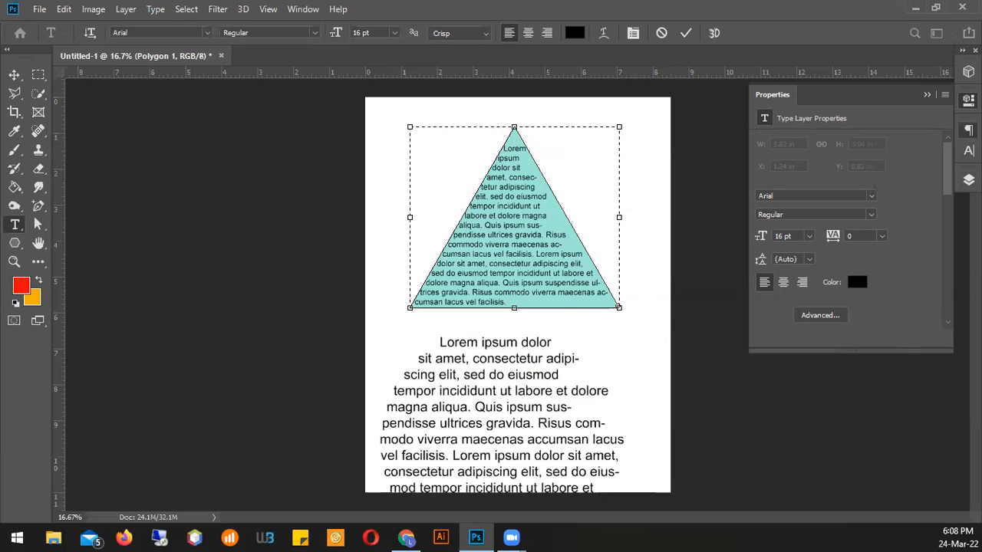
Step: Turn hyphenation off for the triangle's paragraph, and switch it back on
{"action": "left_click", "coordinate": [968, 130]}
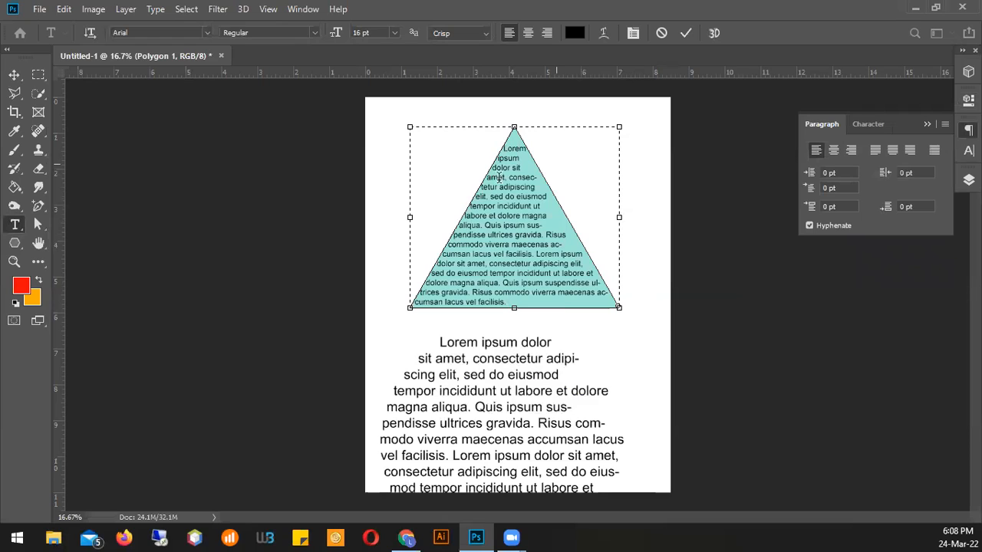
{"action": "left_click", "coordinate": [811, 224]}
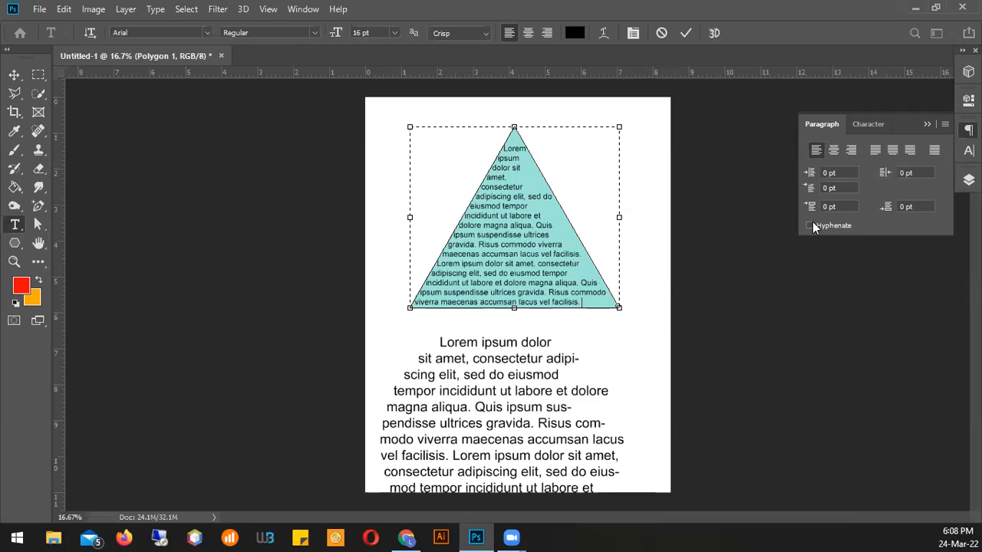
{"action": "left_click", "coordinate": [811, 225]}
{"action": "left_click", "coordinate": [926, 123]}
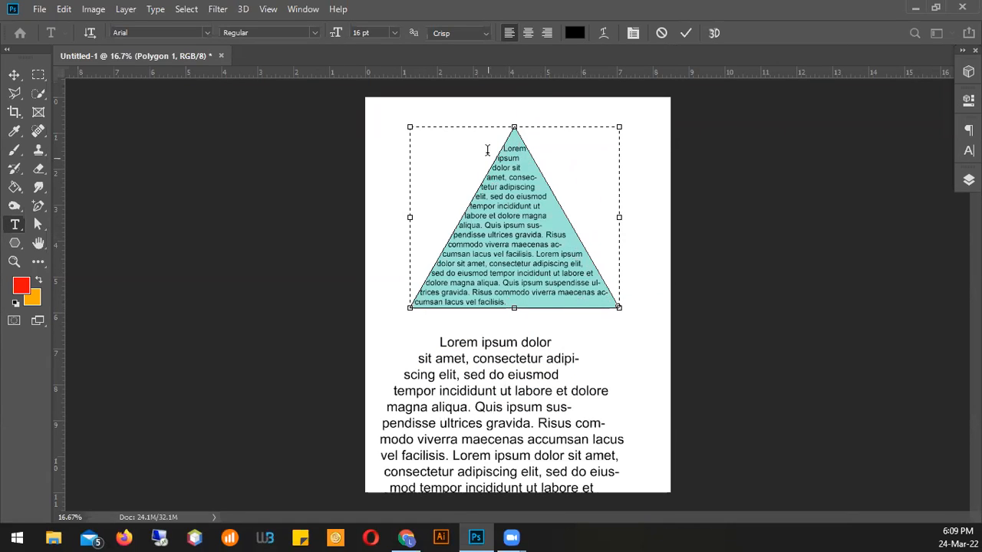
Step: Delete the teal triangle behind the committed text and place the triangular text block above the circular one
{"action": "left_click", "coordinate": [686, 33]}
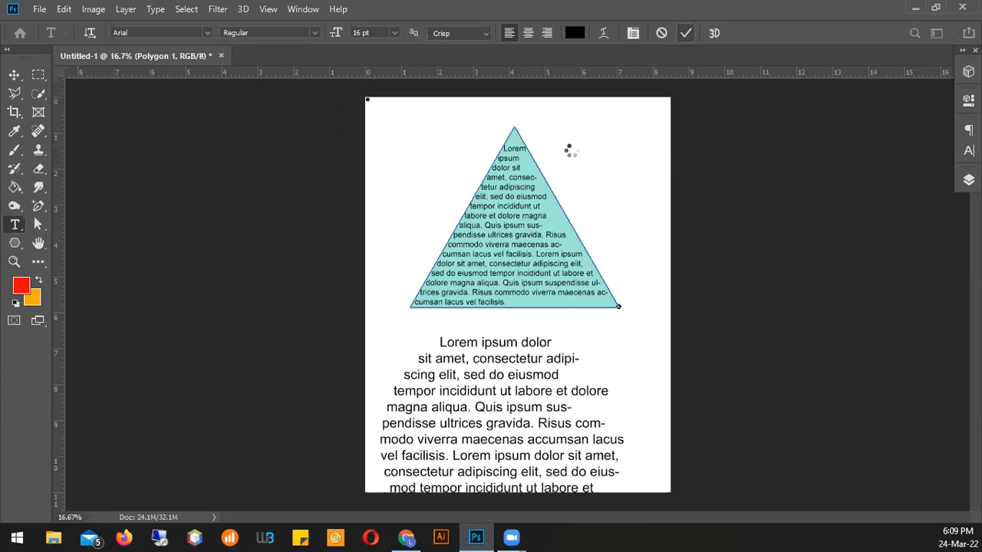
{"action": "left_click", "coordinate": [14, 74]}
{"action": "left_click_drag", "start_coordinate": [499, 250], "coordinate": [568, 228]}
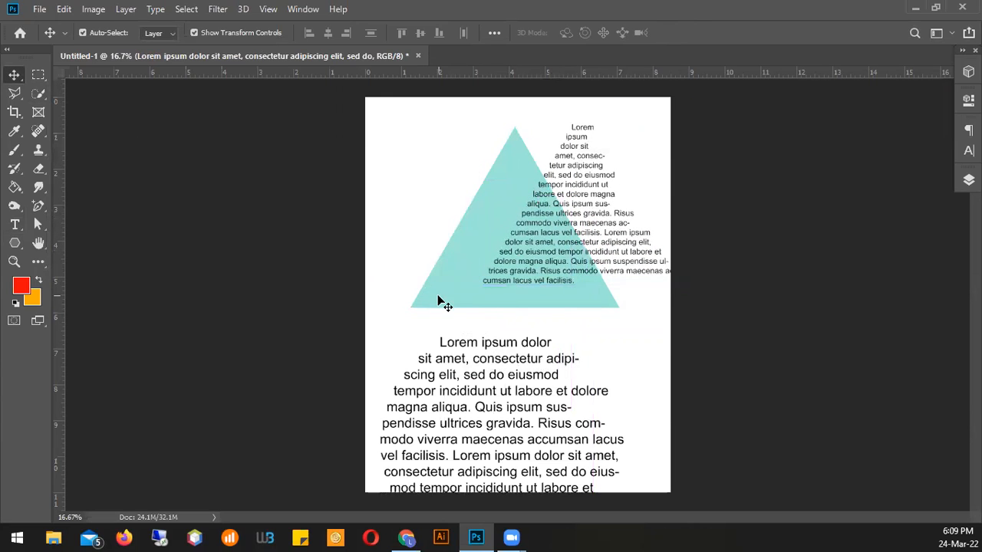
{"action": "left_click_drag", "start_coordinate": [447, 284], "coordinate": [428, 255]}
{"action": "key", "text": "Delete"}
{"action": "left_click_drag", "start_coordinate": [568, 182], "coordinate": [495, 205]}
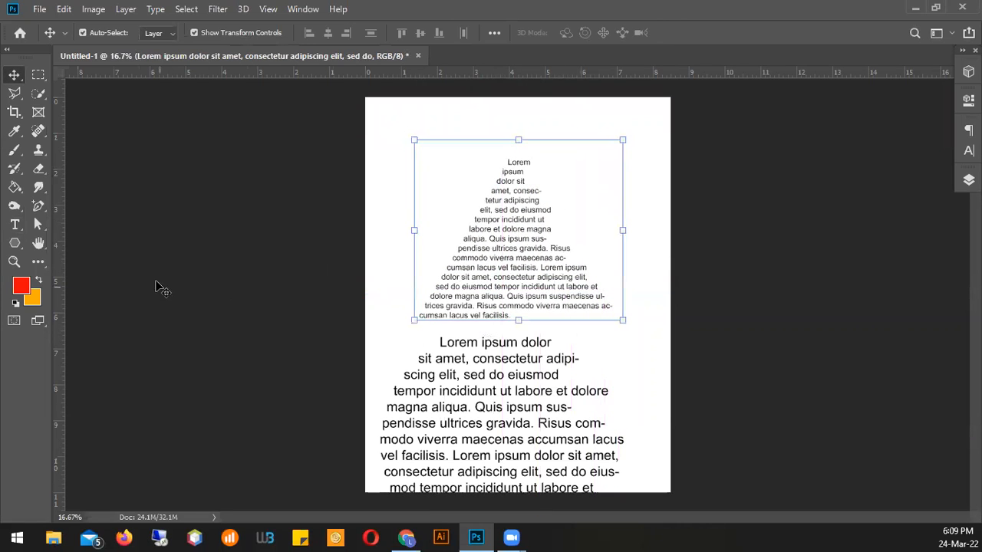
Step: Reshape the triangular text frame by pulling its right corner up, its apex toward the left and its lower-left corner inward
{"action": "left_click", "coordinate": [15, 224]}
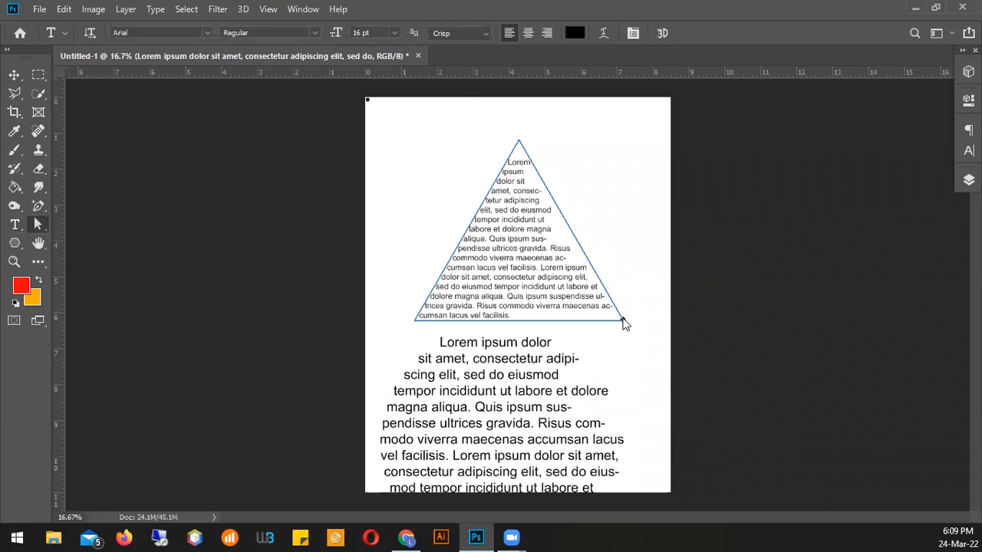
{"action": "left_click", "coordinate": [612, 323]}
{"action": "left_click_drag", "start_coordinate": [612, 321], "coordinate": [629, 221]}
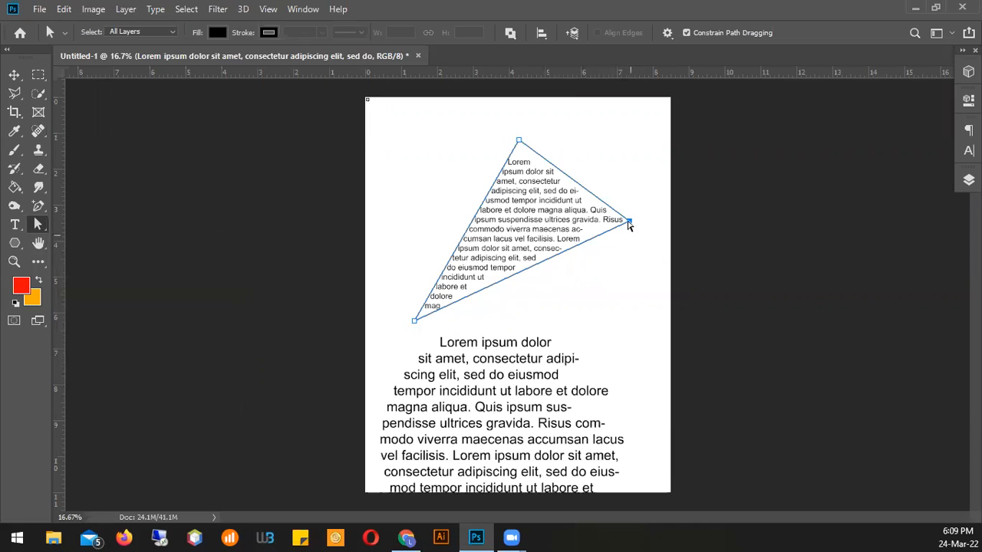
{"action": "left_click_drag", "start_coordinate": [633, 230], "coordinate": [638, 283]}
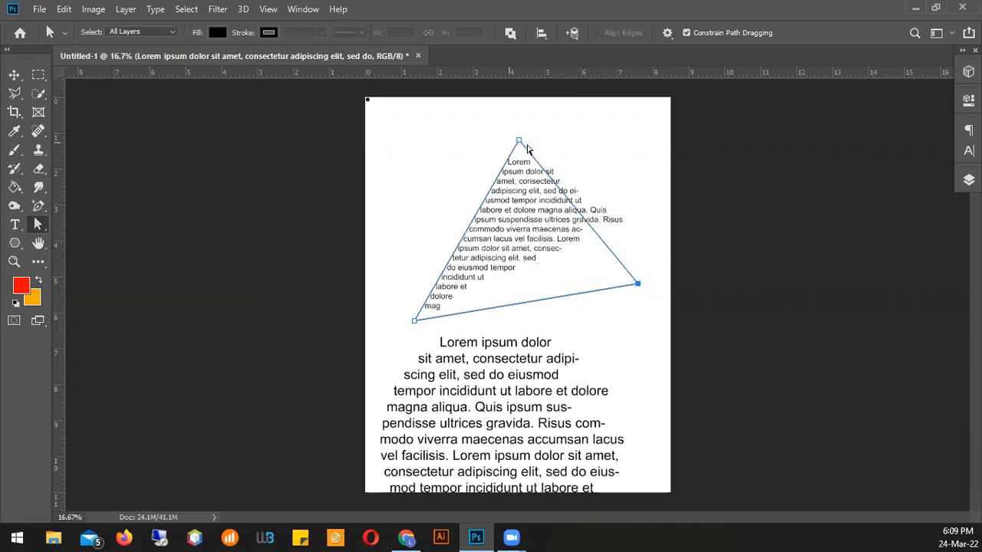
{"action": "left_click_drag", "start_coordinate": [519, 141], "coordinate": [434, 166]}
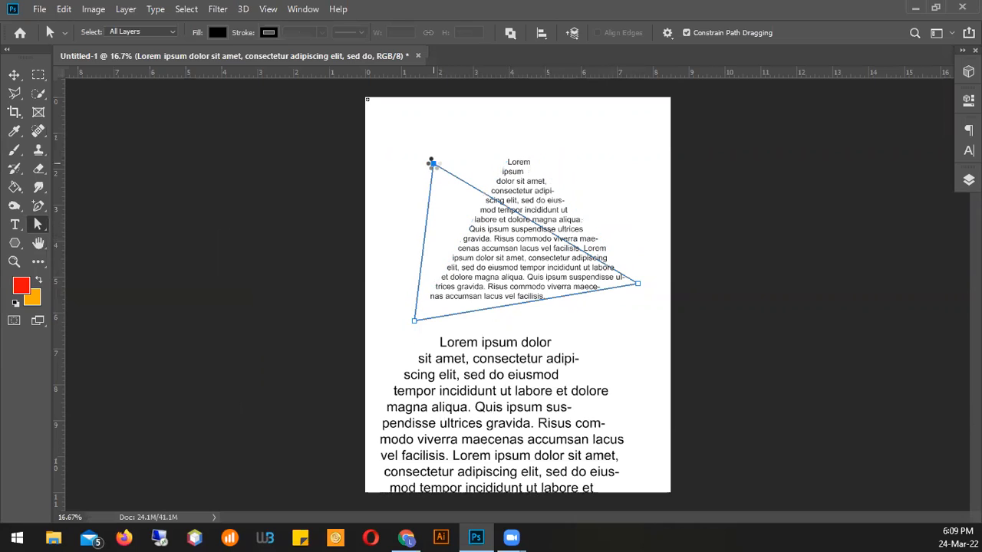
{"action": "left_click_drag", "start_coordinate": [414, 322], "coordinate": [456, 285]}
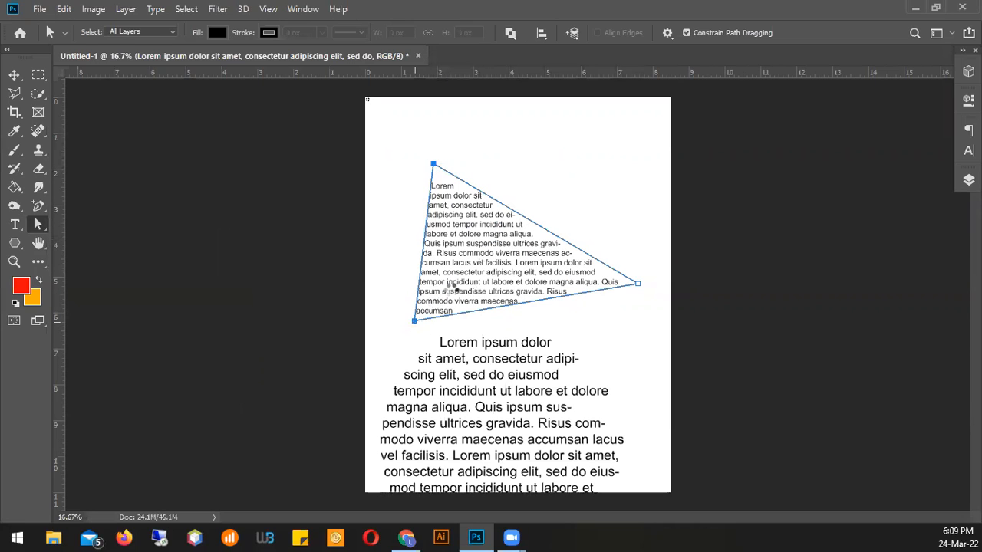
Step: Stretch the text frame into a downward-pointing triangle with two corners near the page's top and one just above the circular text, then deselect it
{"action": "left_click", "coordinate": [633, 285]}
{"action": "left_click_drag", "start_coordinate": [635, 283], "coordinate": [650, 122]}
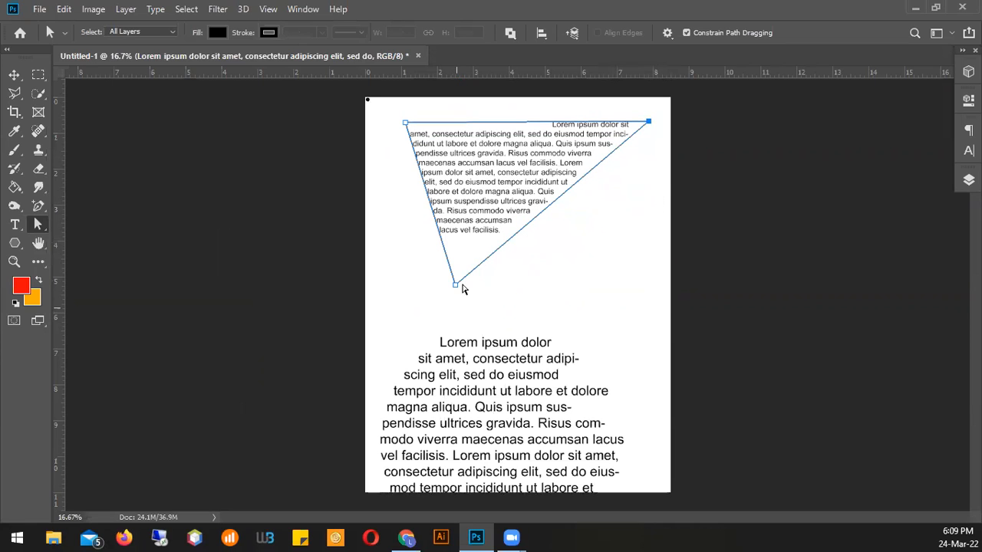
{"action": "left_click_drag", "start_coordinate": [458, 288], "coordinate": [424, 336]}
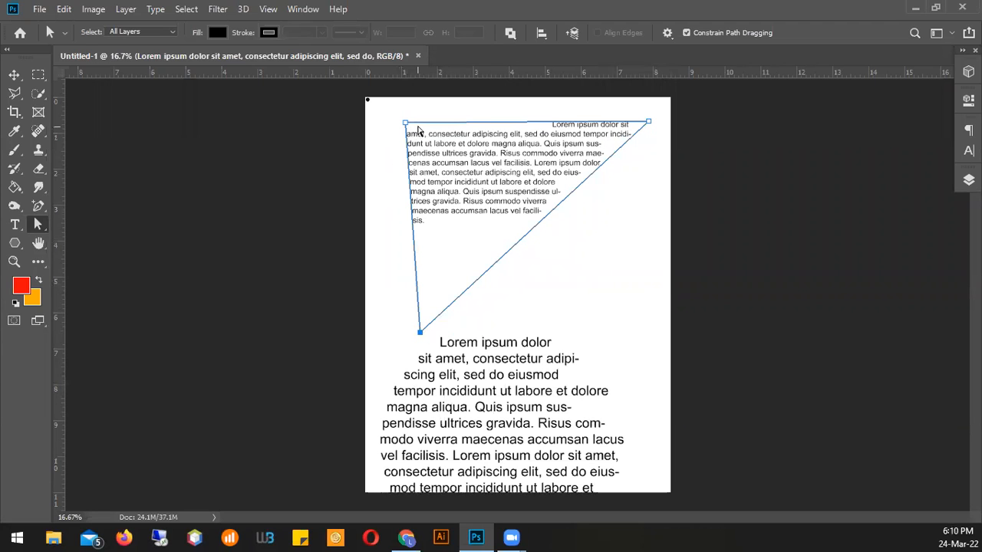
{"action": "left_click_drag", "start_coordinate": [406, 124], "coordinate": [398, 118]}
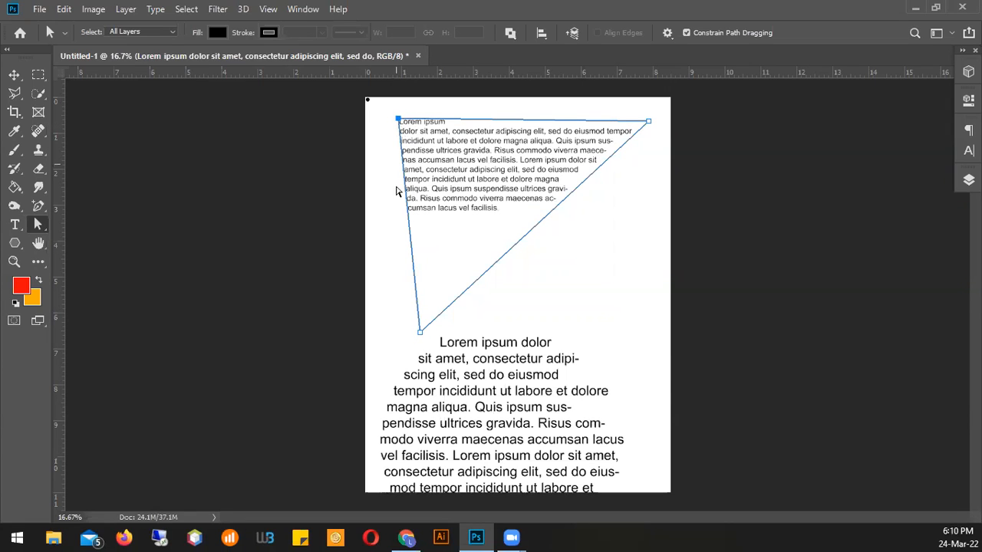
{"action": "left_click", "coordinate": [603, 299]}
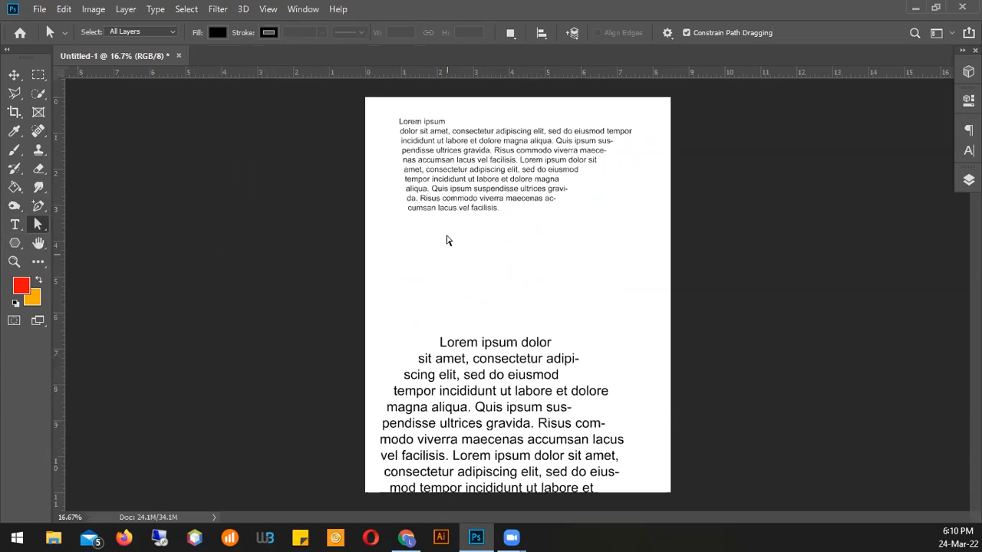
Step: Move the small text block down to the circular text and delete both text blocks from the page
{"action": "left_click", "coordinate": [14, 74]}
{"action": "left_click_drag", "start_coordinate": [494, 158], "coordinate": [506, 287]}
{"action": "left_click", "coordinate": [462, 439]}
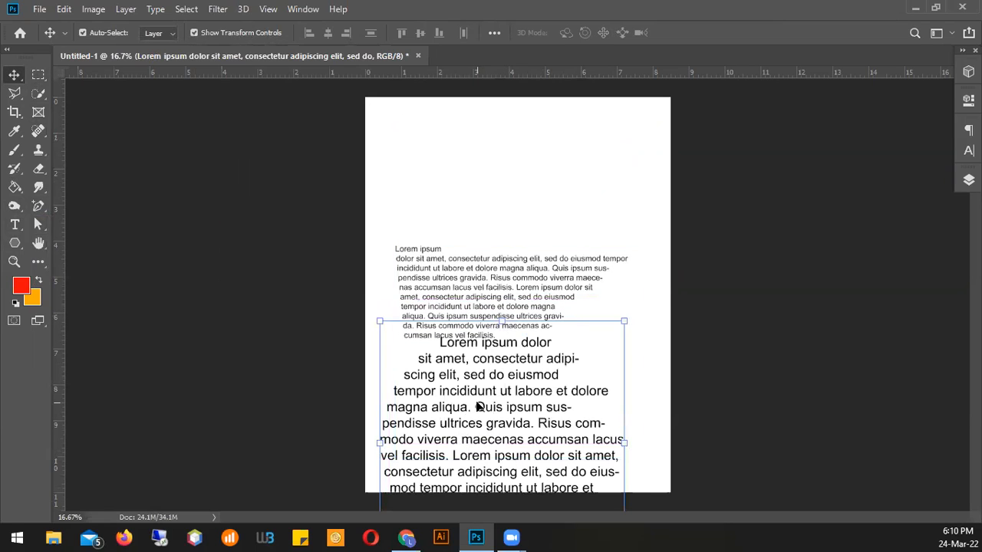
{"action": "key", "text": "Delete"}
{"action": "key", "text": "Delete"}
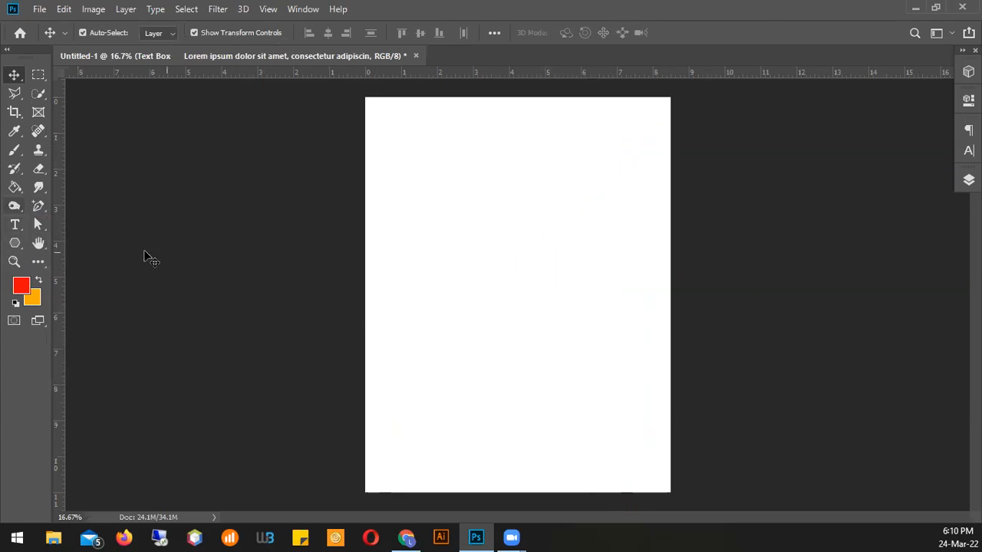
Step: Draw a 5-sided polygon about 1233 × 1172 px and move it to just below the middle of the page
{"action": "left_click", "coordinate": [16, 244]}
{"action": "right_click", "coordinate": [16, 244]}
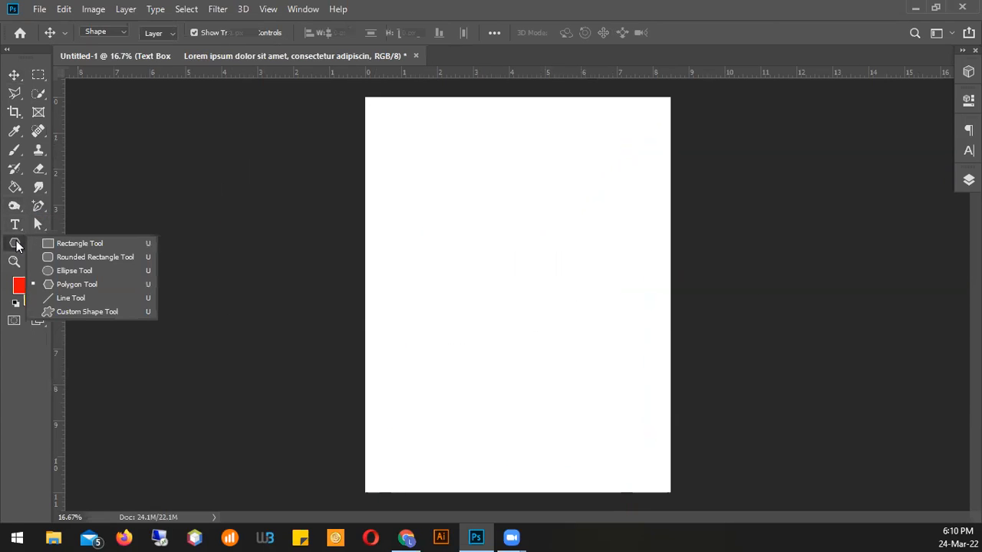
{"action": "left_click", "coordinate": [77, 287]}
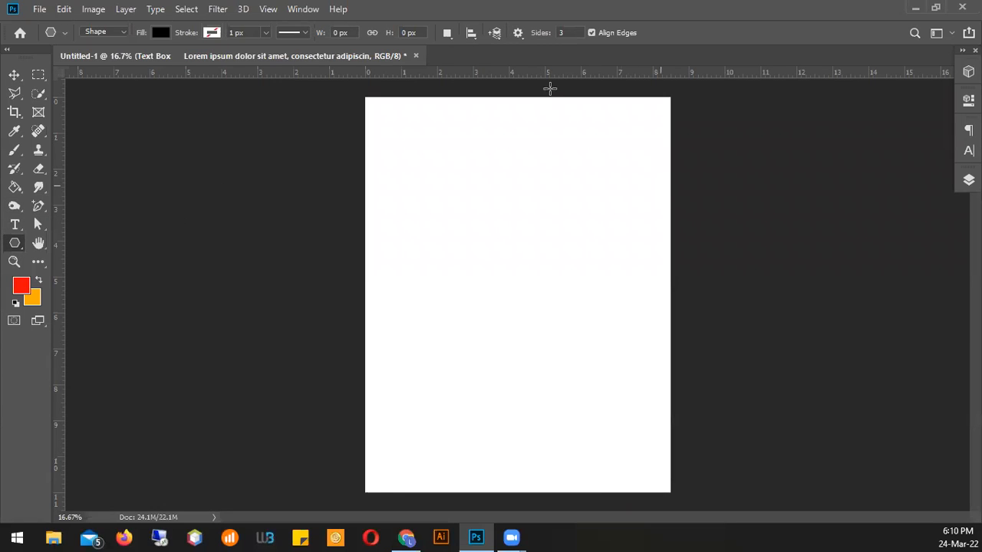
{"action": "left_click", "coordinate": [540, 33]}
{"action": "type", "text": "5"}
{"action": "left_click_drag", "start_coordinate": [456, 262], "coordinate": [474, 185]}
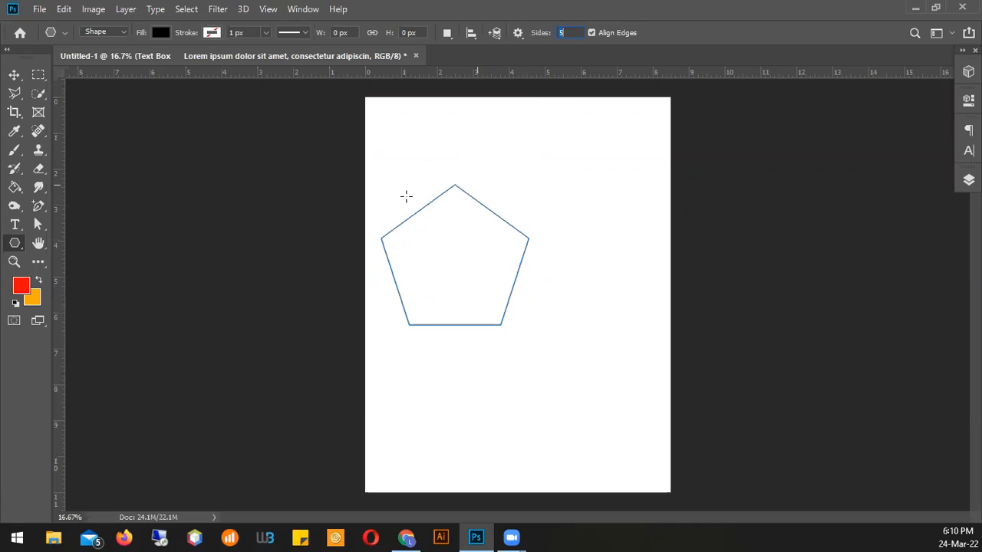
{"action": "left_click", "coordinate": [14, 75]}
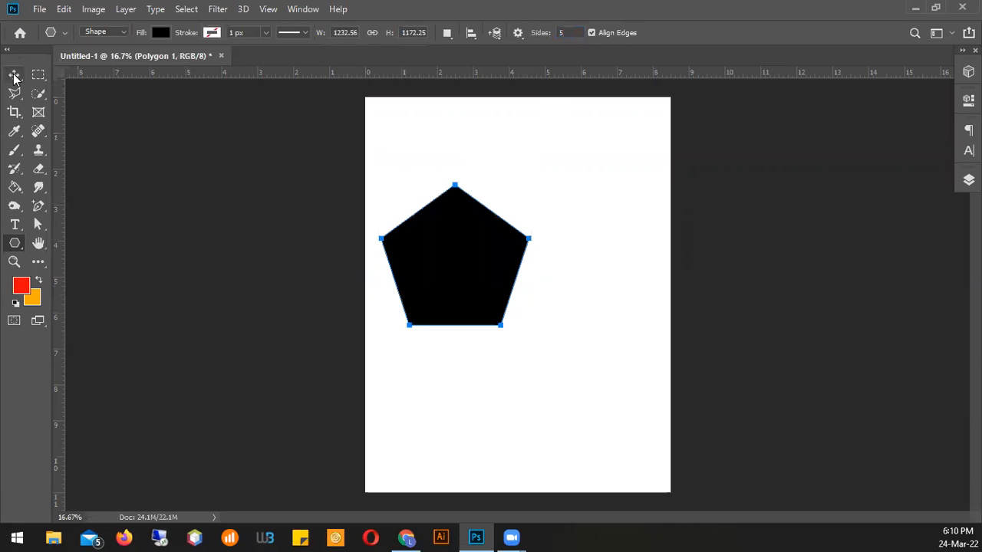
{"action": "left_click_drag", "start_coordinate": [456, 296], "coordinate": [529, 352]}
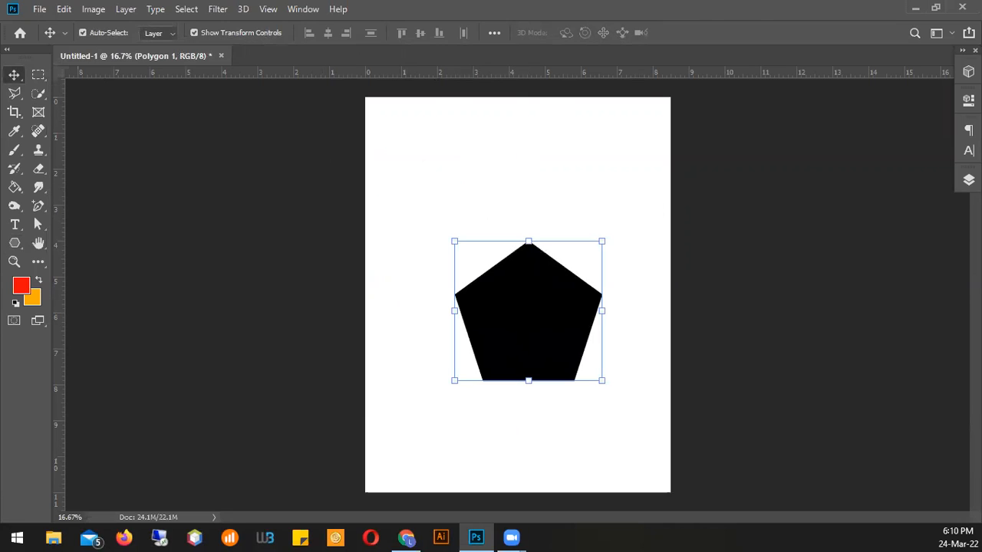
Step: Change the pentagon's fill to a light pink swatch
{"action": "left_click", "coordinate": [12, 245]}
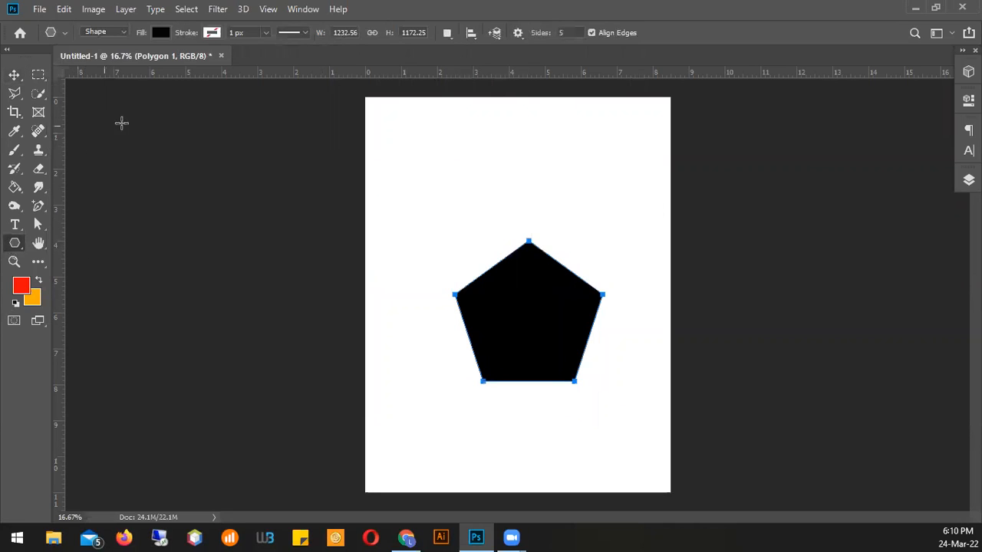
{"action": "left_click", "coordinate": [160, 33]}
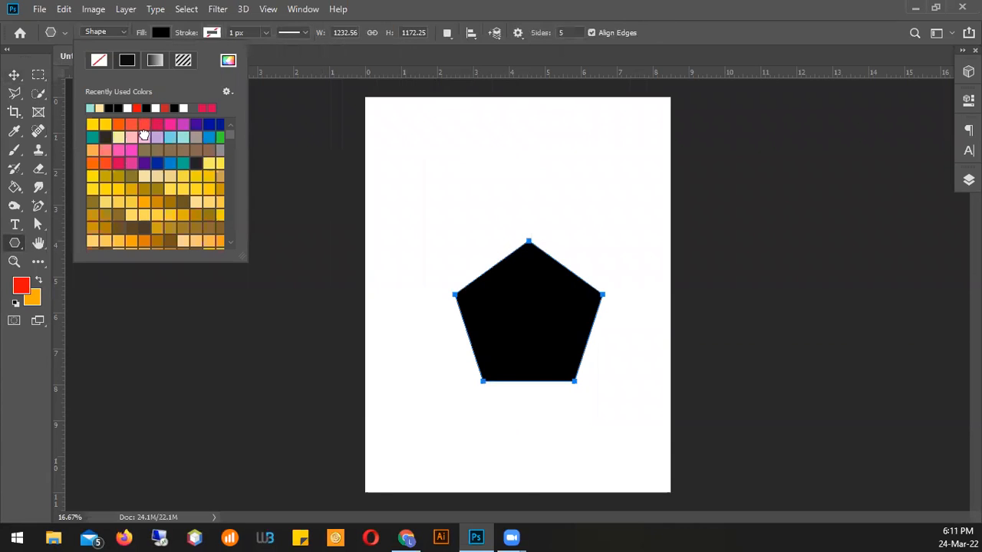
{"action": "left_click", "coordinate": [145, 136]}
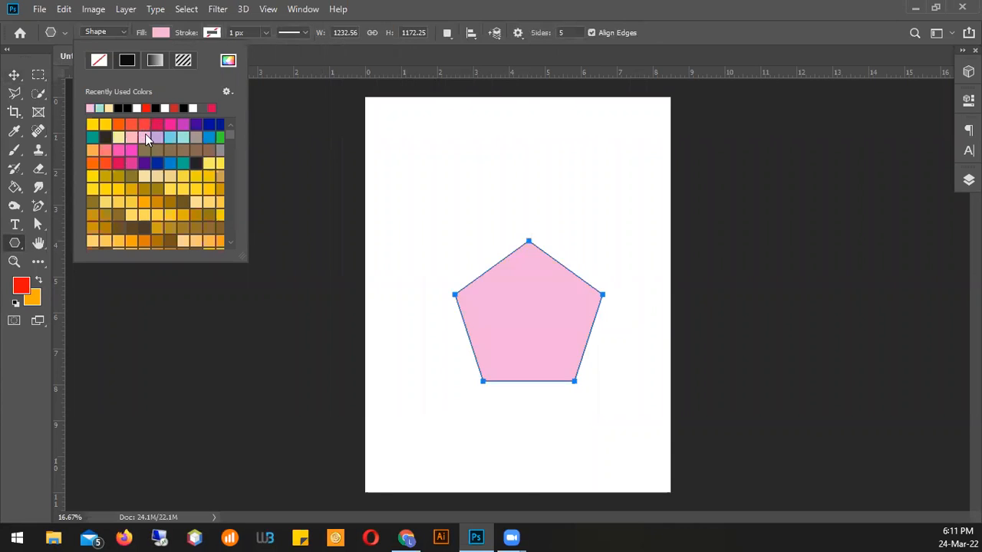
{"action": "left_click", "coordinate": [14, 74]}
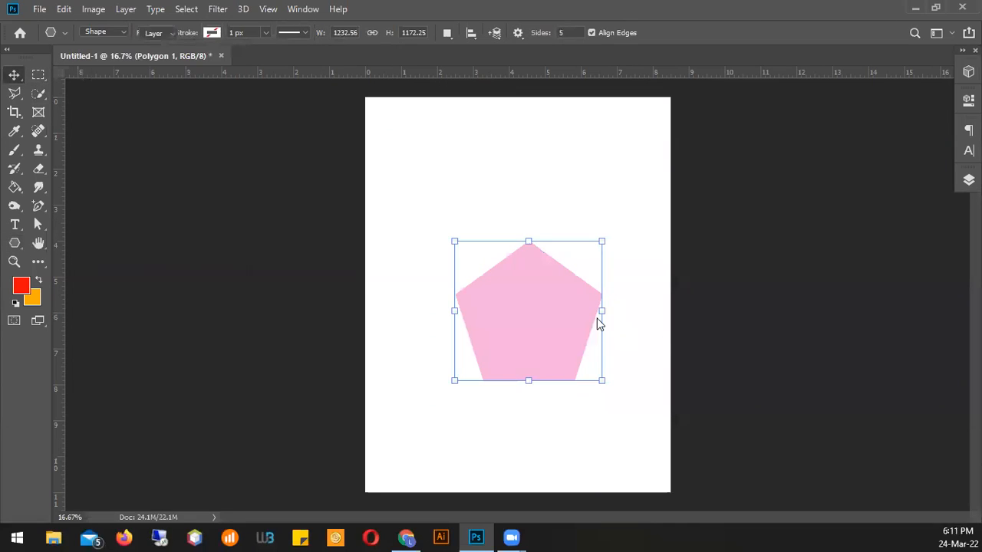
Step: Move the pink pentagon slightly up to the horizontal centre of the page and leave it selected
{"action": "left_click_drag", "start_coordinate": [541, 339], "coordinate": [529, 310]}
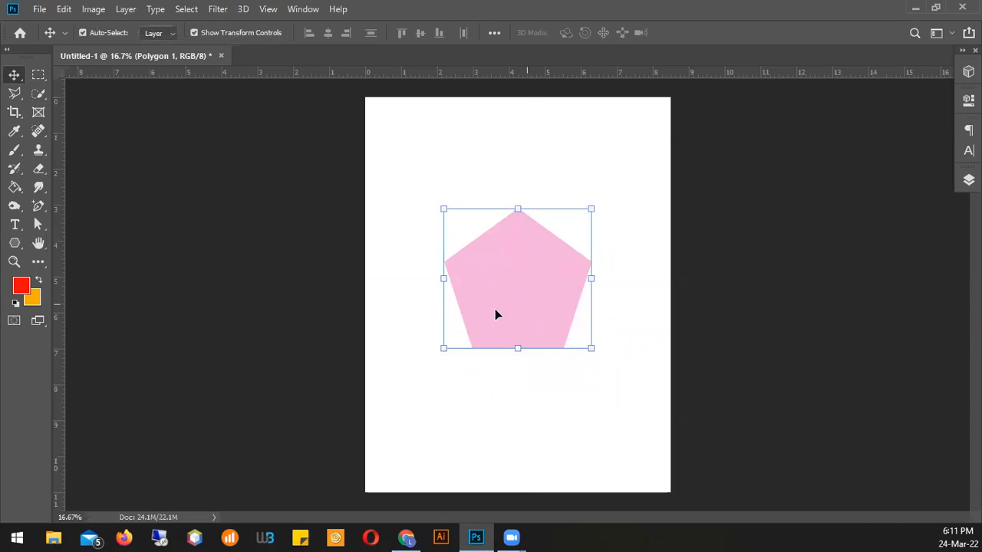
{"action": "left_click", "coordinate": [272, 297]}
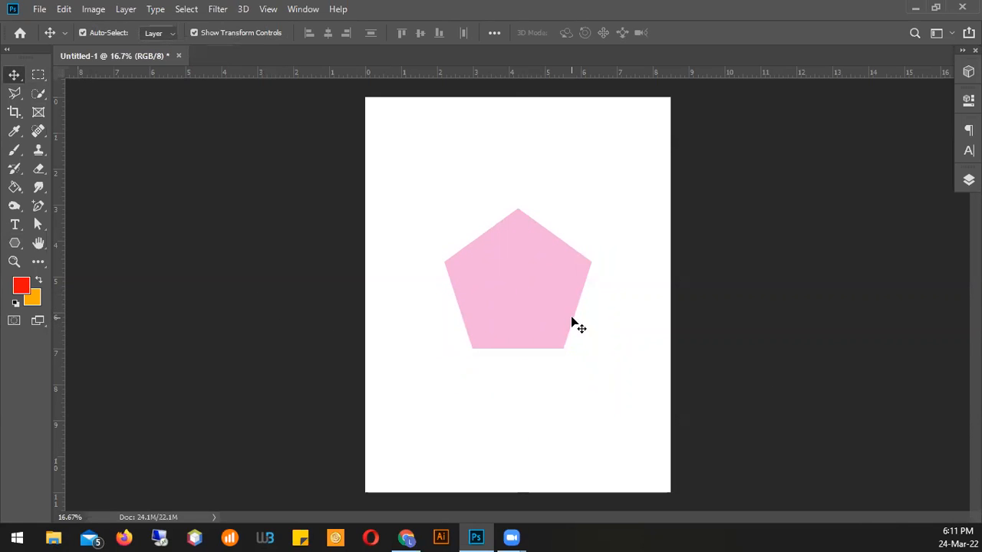
{"action": "left_click", "coordinate": [525, 299]}
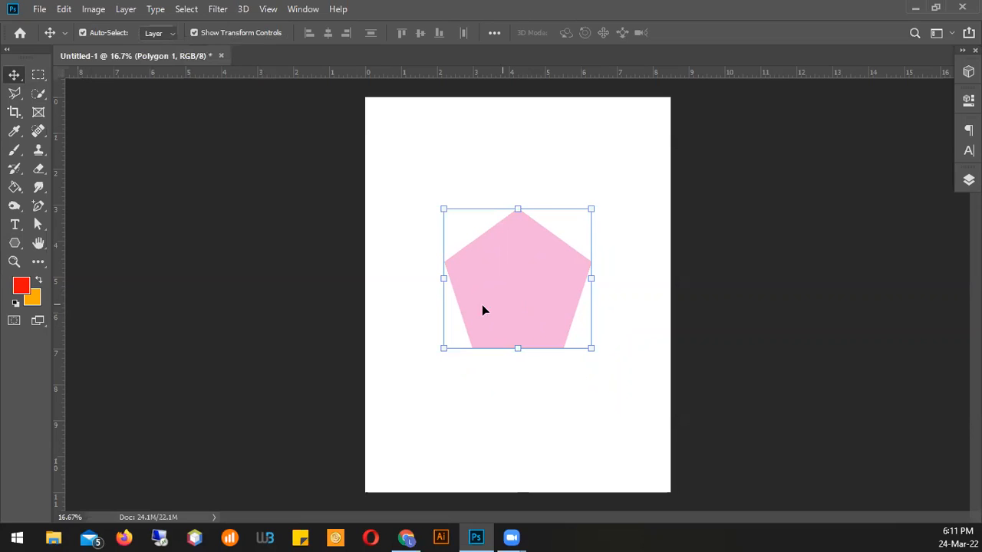
Step: Place 16 pt Arial placeholder text along the pentagon's outline, starting on its upper-left edge, and commit it
{"action": "left_click", "coordinate": [13, 226]}
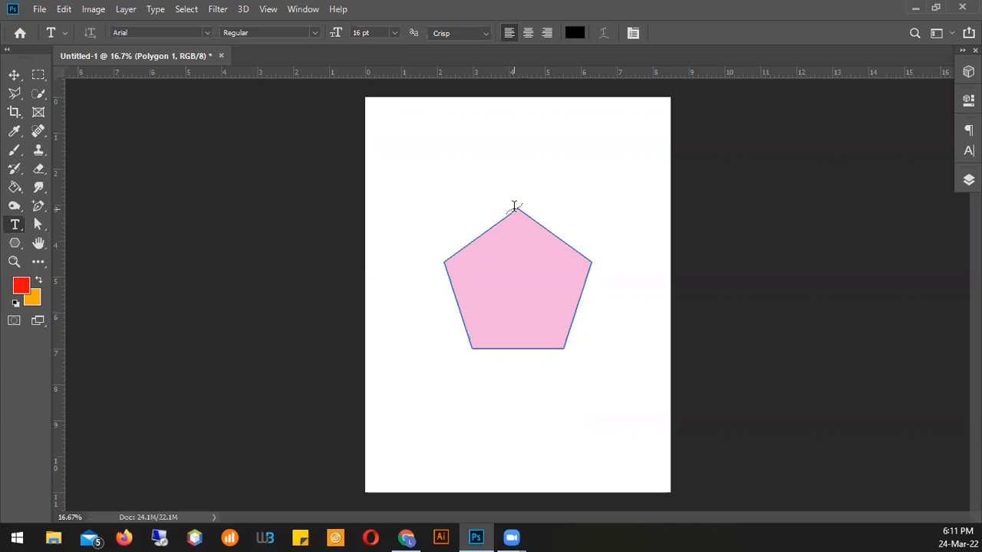
{"action": "left_click", "coordinate": [454, 249]}
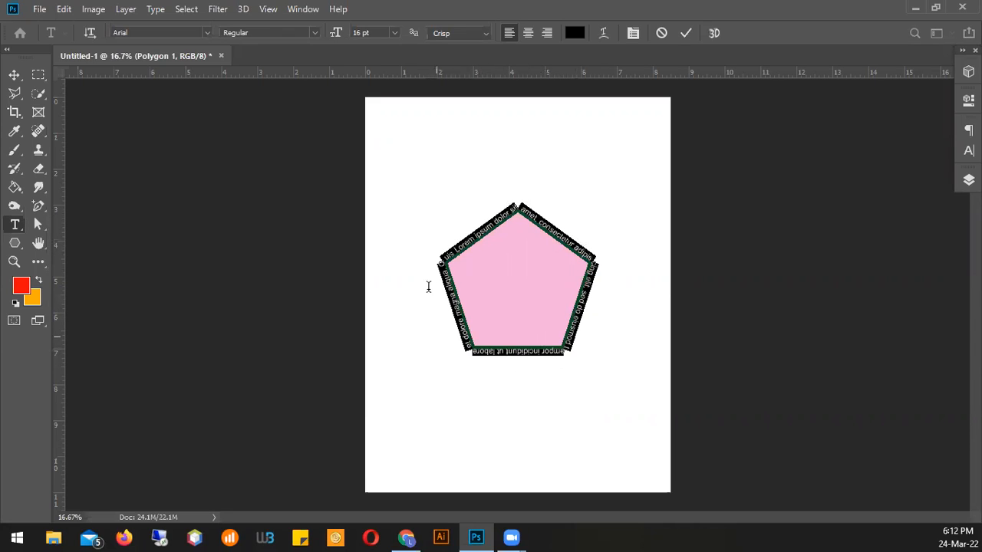
{"action": "left_click", "coordinate": [686, 34]}
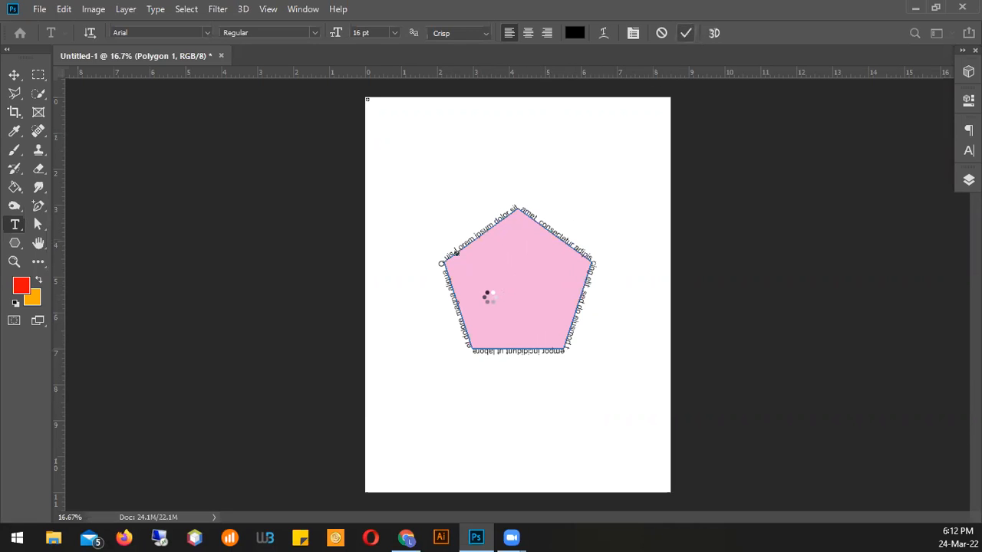
Step: Insert "add more text" and the filler characters "skncfkdnkxnaskcnksnckkslcnk" after "Lorem" in the text around the pentagon
{"action": "left_click", "coordinate": [494, 279], "text": "ctrl"}
{"action": "left_click", "coordinate": [496, 270], "text": "ctrl"}
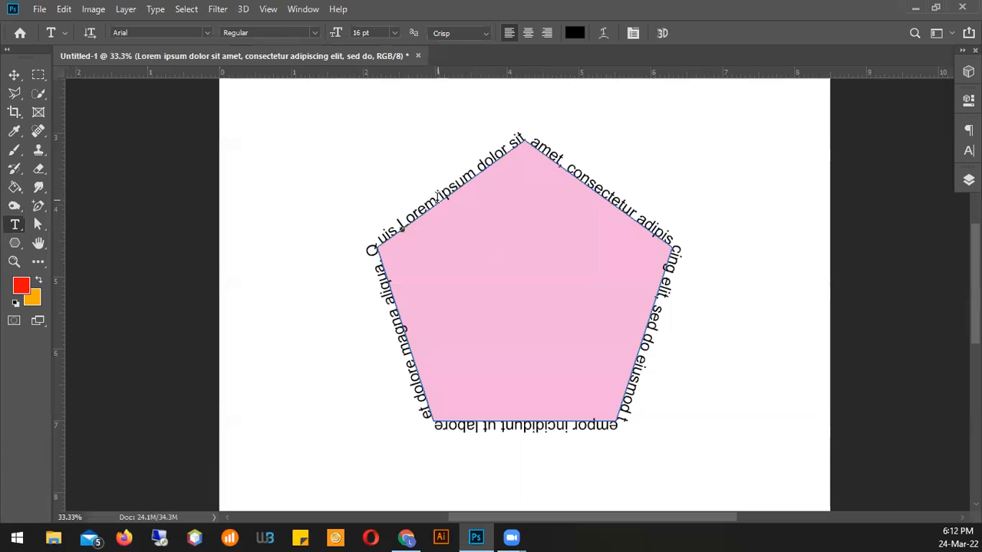
{"action": "left_click", "coordinate": [415, 236]}
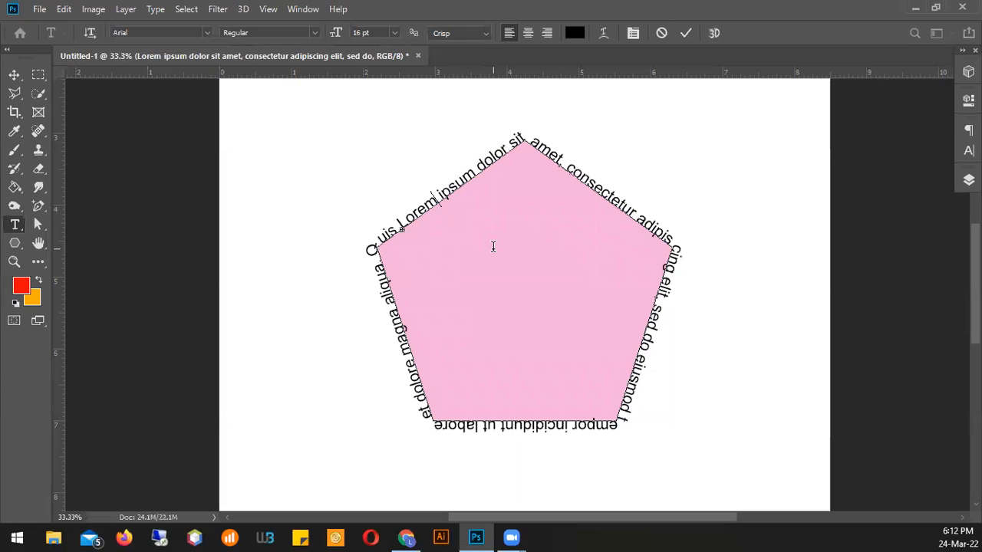
{"action": "type", "text": "add more "}
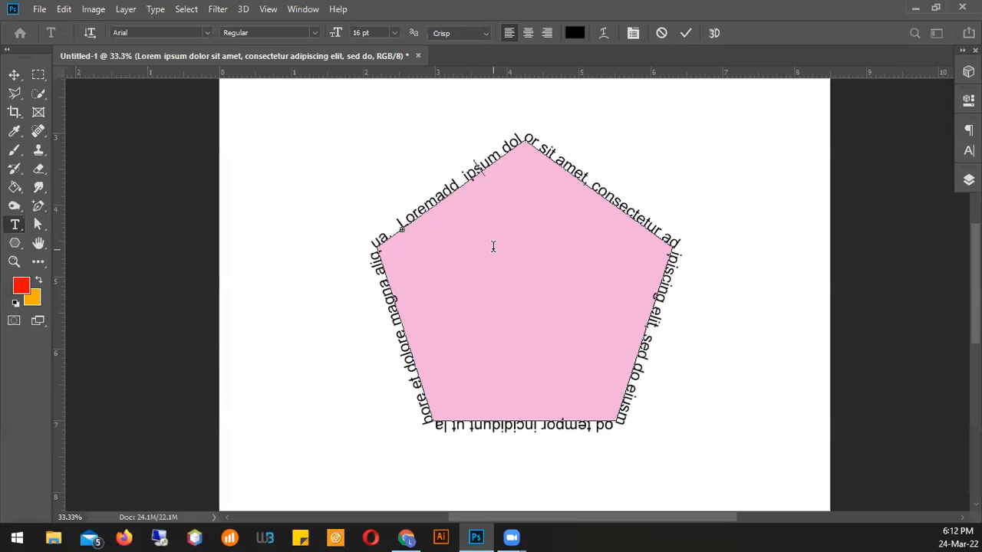
{"action": "type", "text": "tes"}
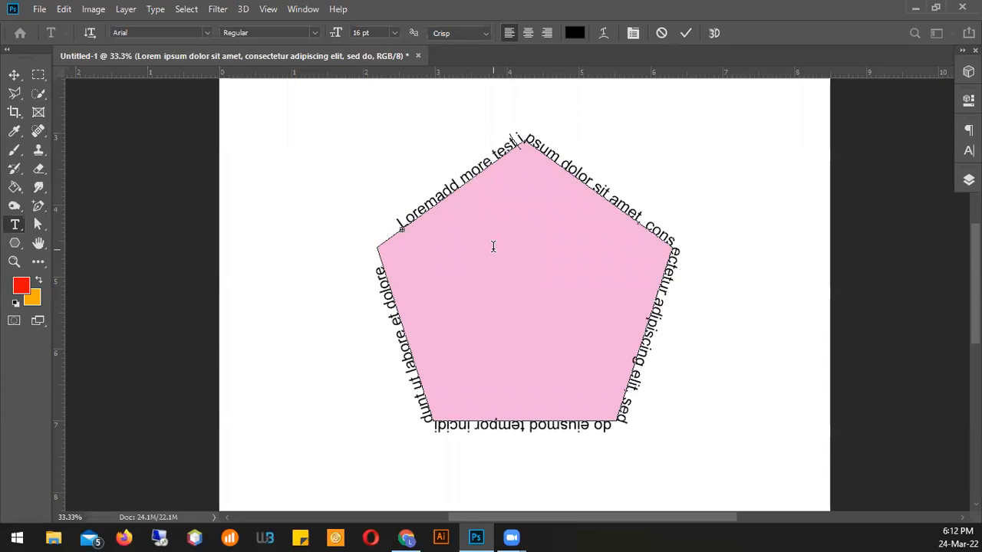
{"action": "type", "text": "t"}
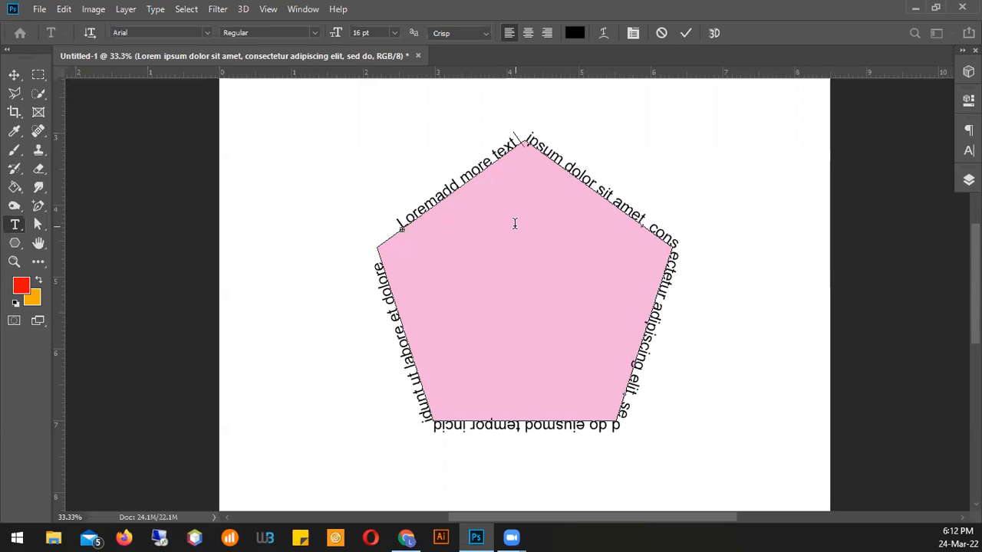
{"action": "type", "text": "skncfkd"}
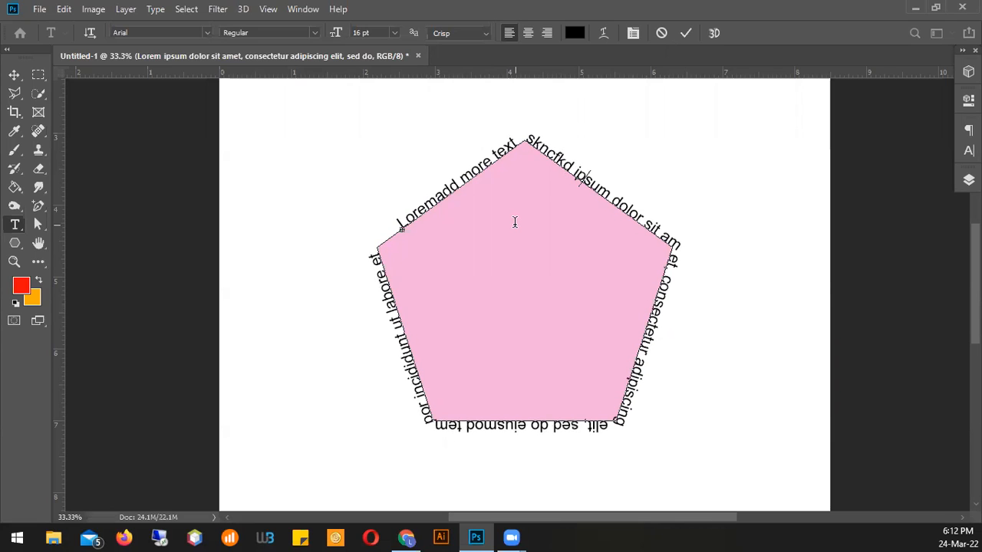
{"action": "type", "text": "nkxnaskcnksnck"}
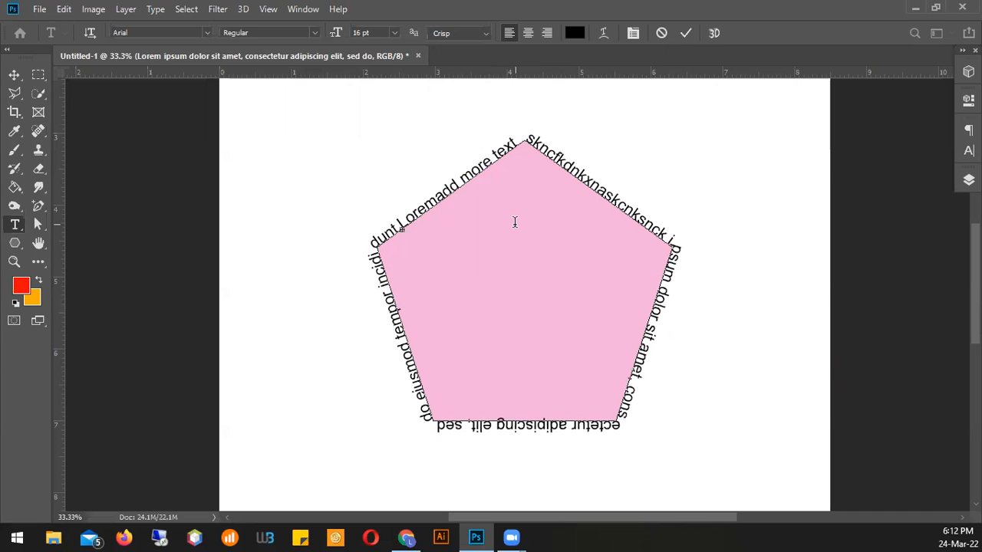
{"action": "type", "text": "k slcnk"}
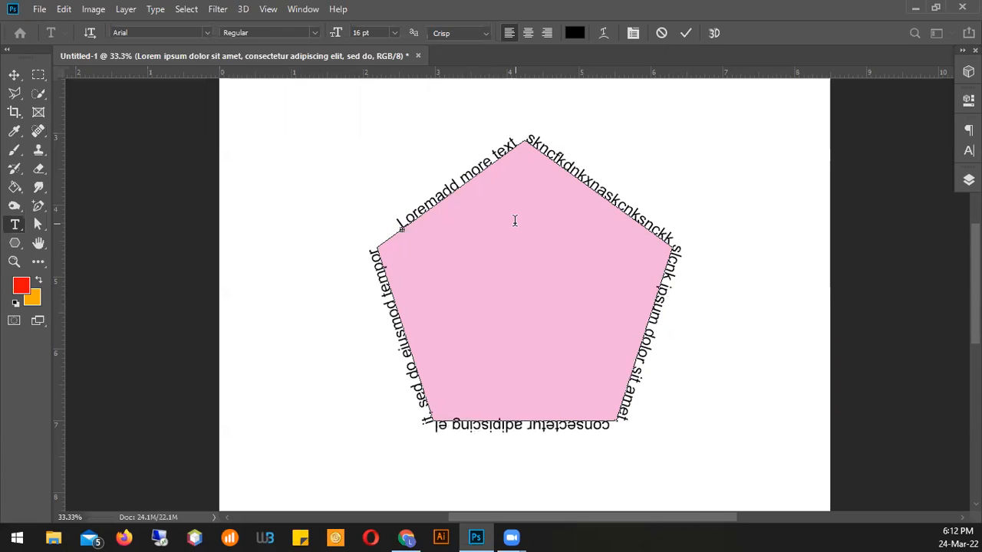
Step: Shift the upper-left segment of the text path slightly to the left
{"action": "left_click", "coordinate": [37, 224]}
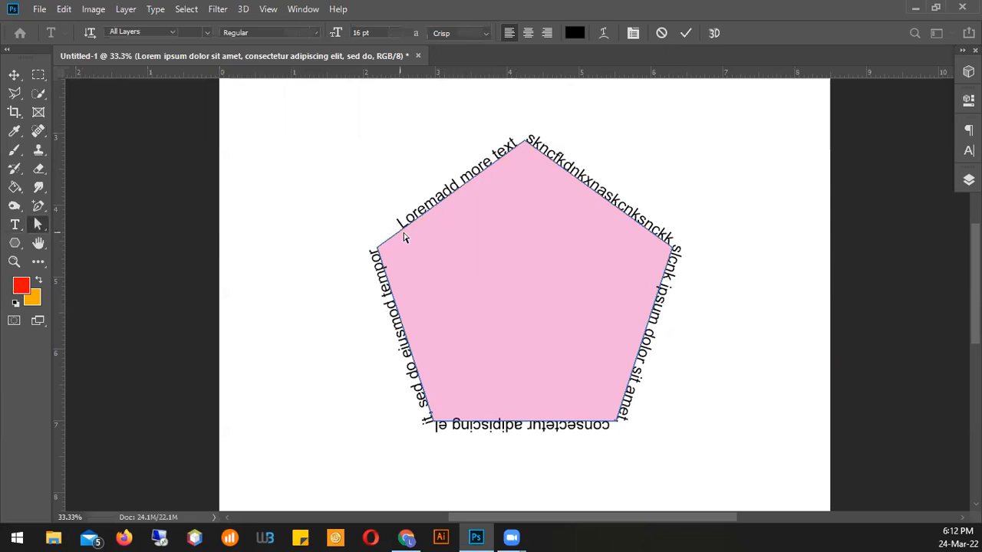
{"action": "left_click", "coordinate": [403, 237]}
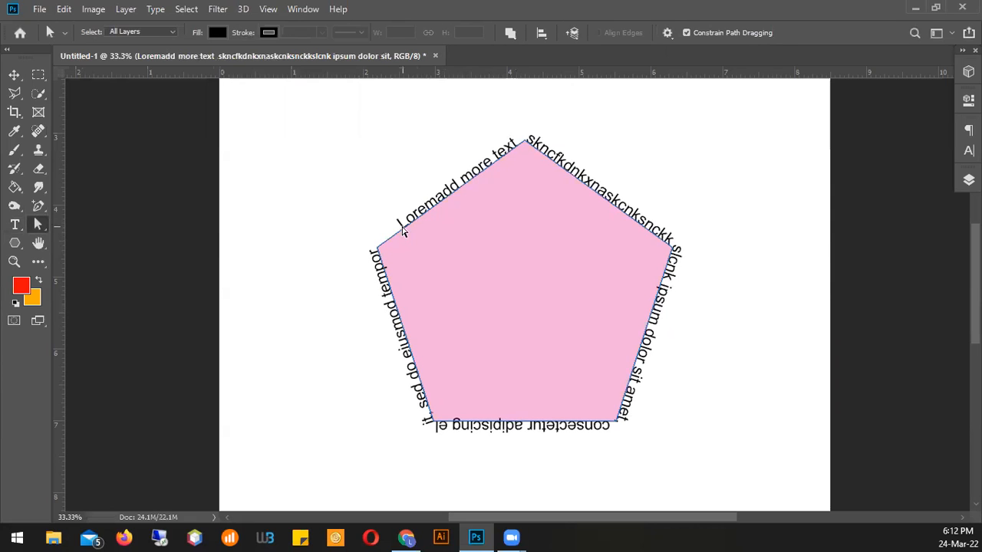
{"action": "mouse_move", "coordinate": [404, 232]}
{"action": "left_mouse_down"}
{"action": "mouse_move", "coordinate": [418, 220]}
{"action": "mouse_move", "coordinate": [400, 230]}
{"action": "left_mouse_up"}
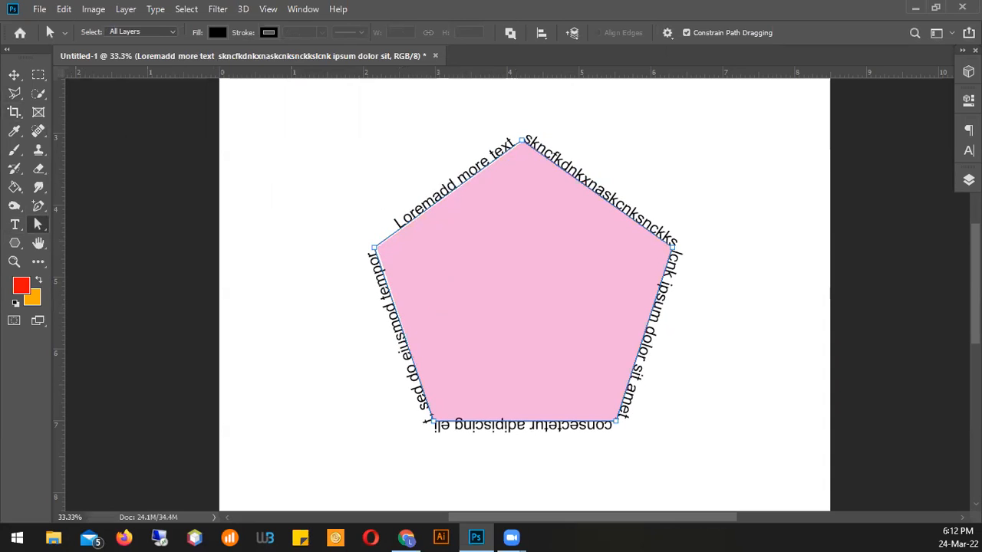
Step: Separate the path text from the pink pentagon, delete the pentagon and move the text back to the page's middle
{"action": "left_click", "coordinate": [13, 74]}
{"action": "left_click_drag", "start_coordinate": [431, 198], "coordinate": [517, 268]}
{"action": "left_click_drag", "start_coordinate": [518, 172], "coordinate": [269, 142]}
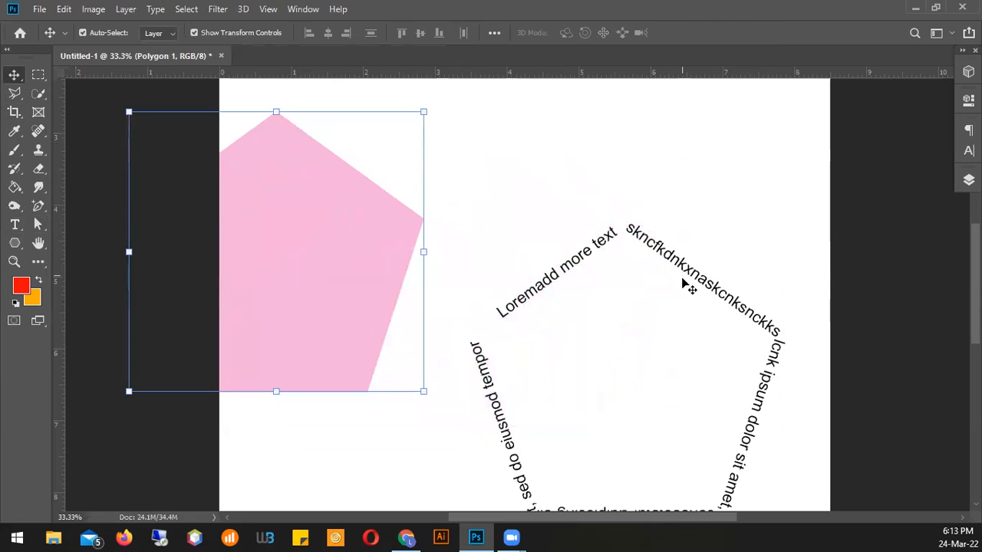
{"action": "key", "text": "Delete"}
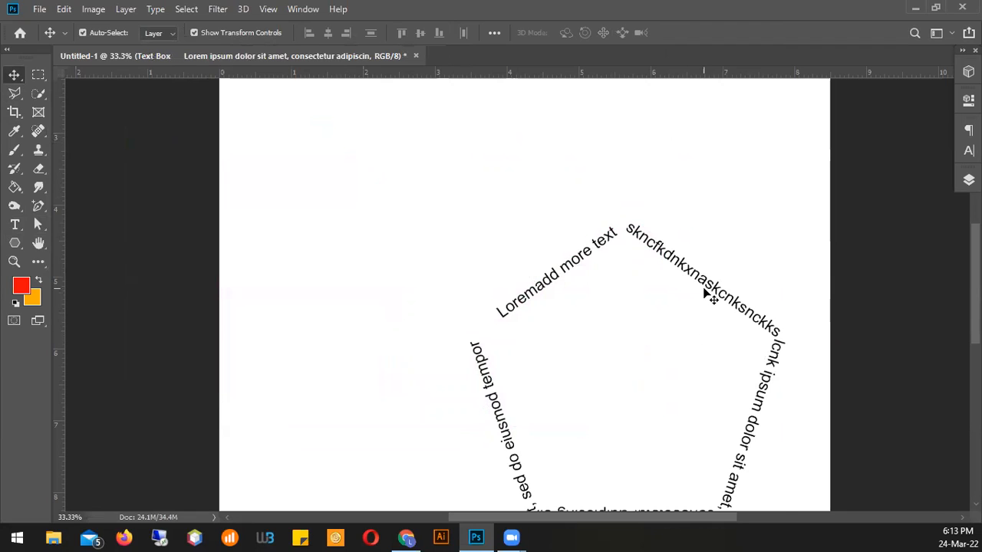
{"action": "left_click_drag", "start_coordinate": [709, 264], "coordinate": [592, 178]}
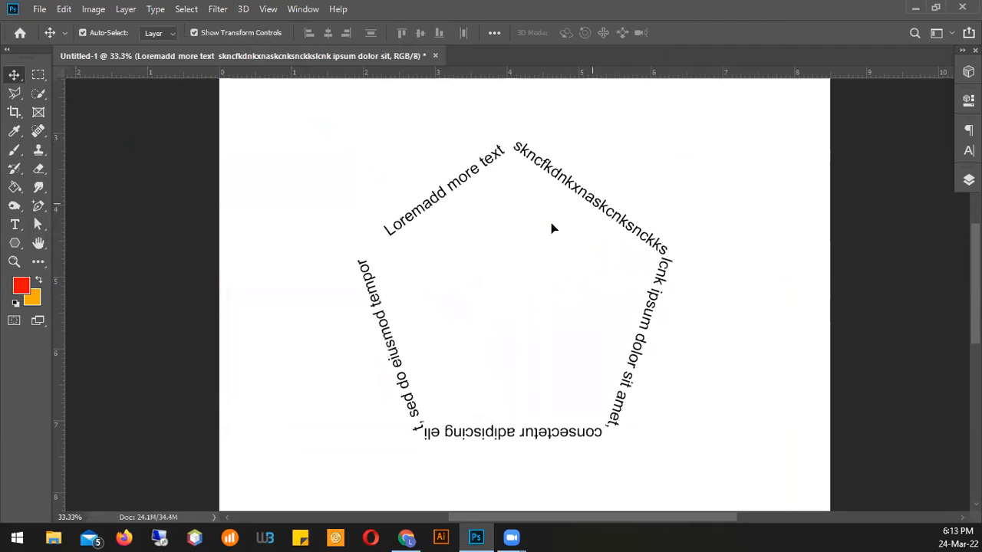
Step: Slide the text's starting point along the path's upper-left edge, then flip the text to the inside of the pentagon and deselect it
{"action": "left_click", "coordinate": [14, 225]}
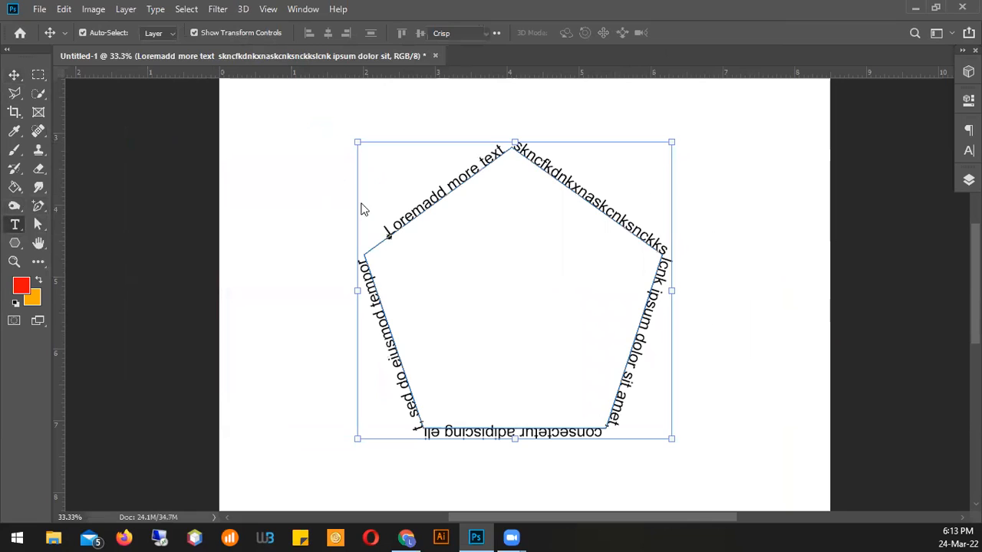
{"action": "left_click", "coordinate": [385, 235]}
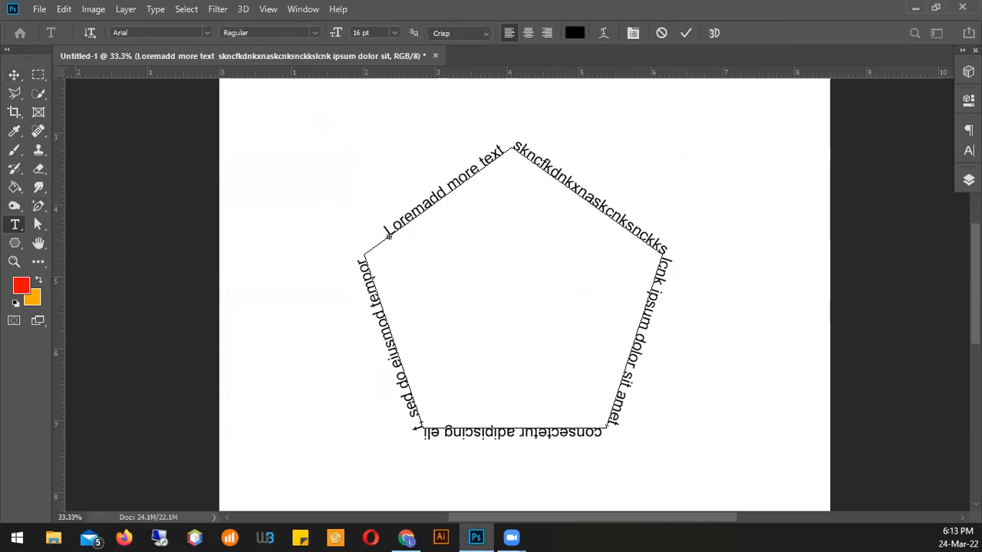
{"action": "left_click", "coordinate": [41, 228]}
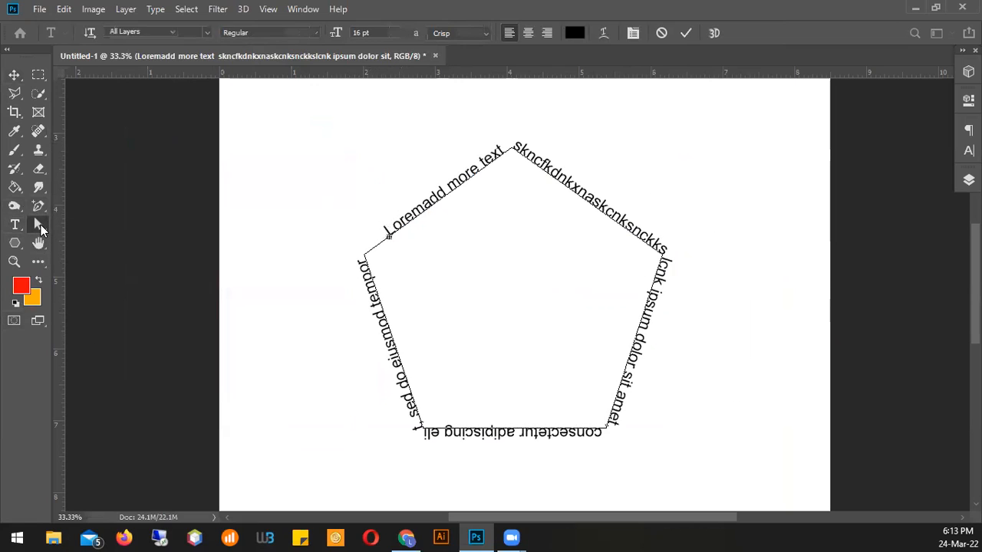
{"action": "right_click", "coordinate": [42, 230]}
{"action": "left_click", "coordinate": [86, 237]}
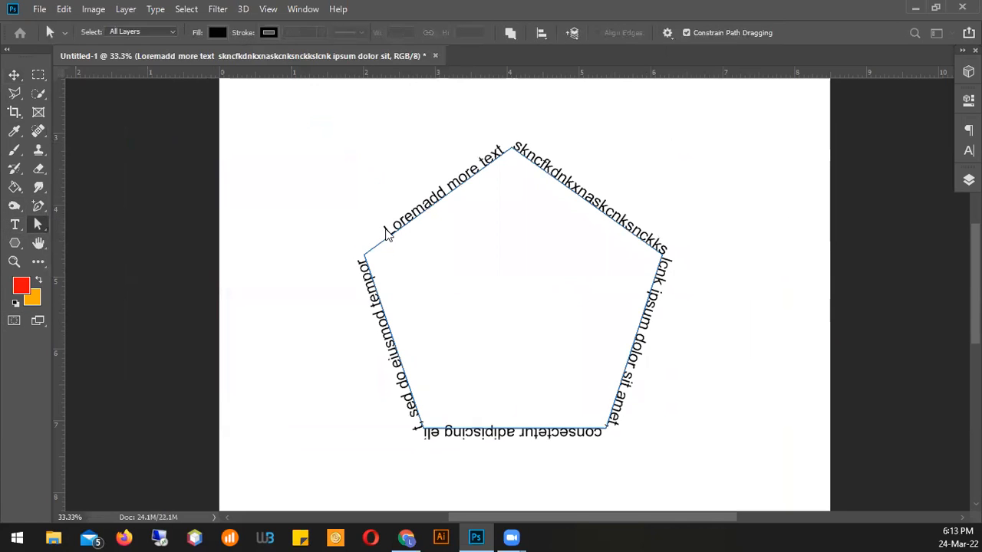
{"action": "left_click_drag", "start_coordinate": [388, 229], "coordinate": [431, 196]}
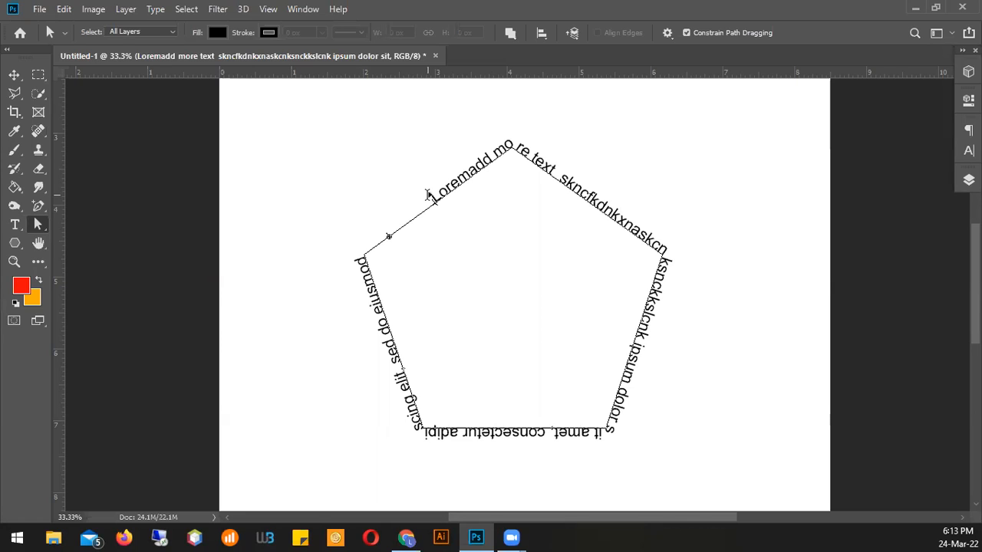
{"action": "mouse_move", "coordinate": [427, 195]}
{"action": "left_mouse_down"}
{"action": "mouse_move", "coordinate": [451, 276]}
{"action": "mouse_move", "coordinate": [412, 278]}
{"action": "mouse_move", "coordinate": [440, 360]}
{"action": "mouse_move", "coordinate": [622, 382]}
{"action": "mouse_move", "coordinate": [618, 243]}
{"action": "left_mouse_up"}
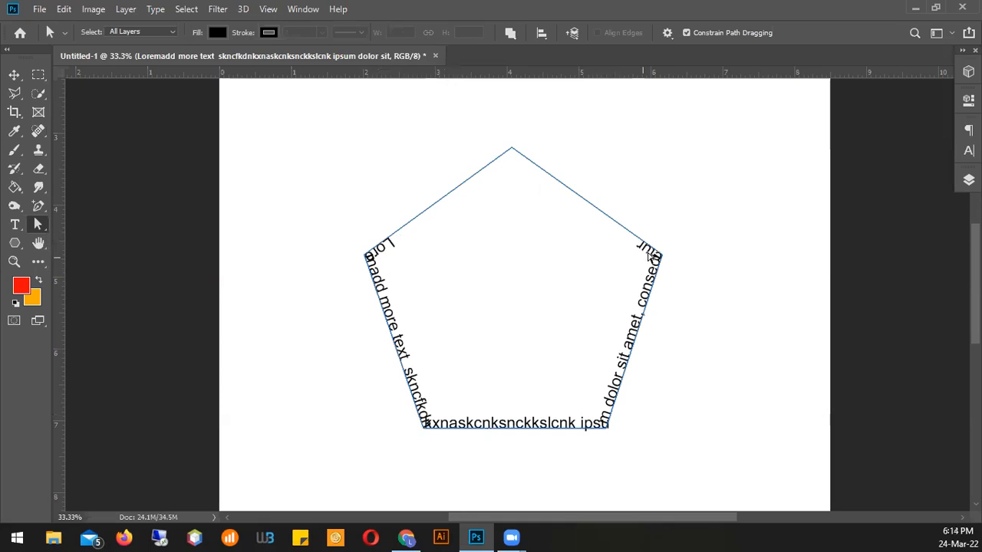
{"action": "left_click", "coordinate": [397, 253]}
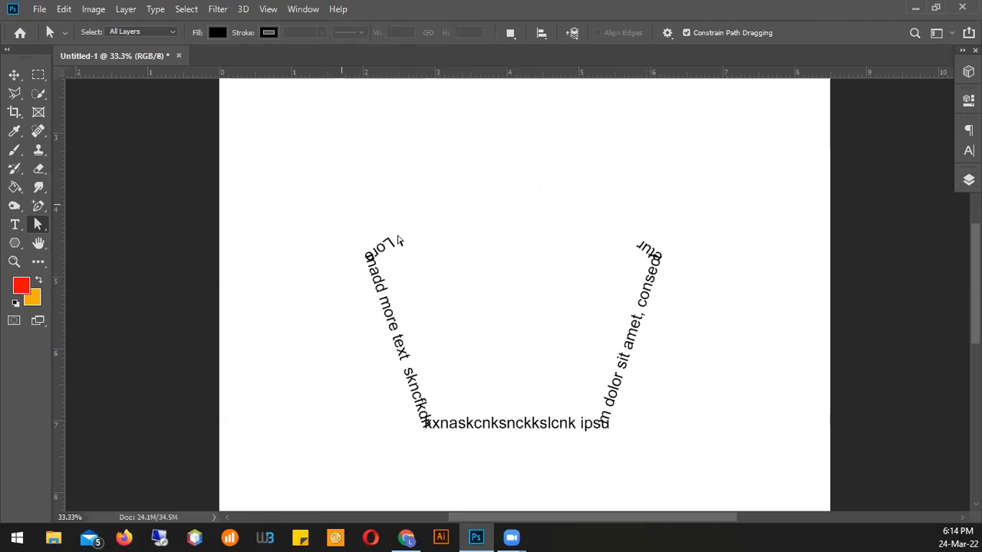
Step: Reshape the text path by pulling its top corner down into the pentagon and its two bottom corners outward
{"action": "left_click", "coordinate": [17, 224]}
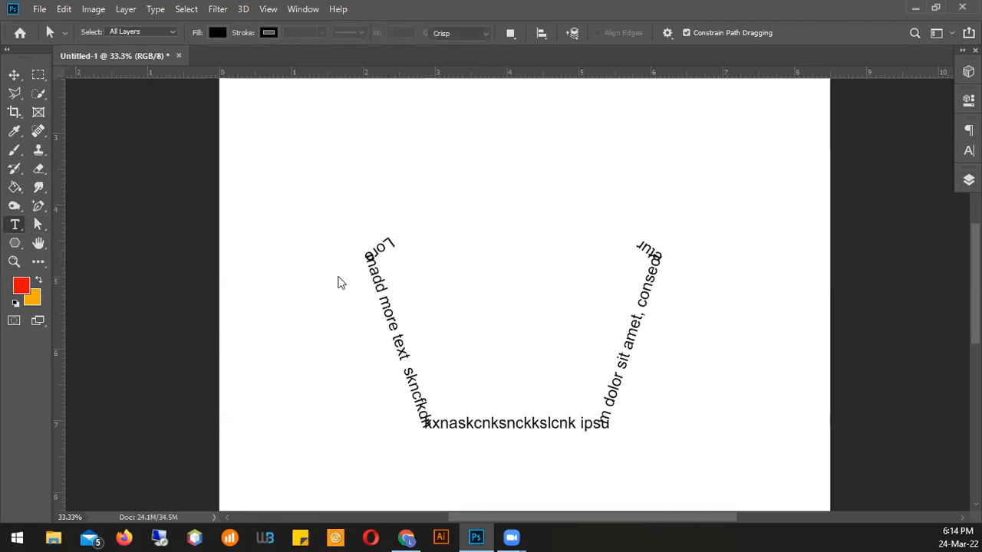
{"action": "left_click", "coordinate": [386, 314]}
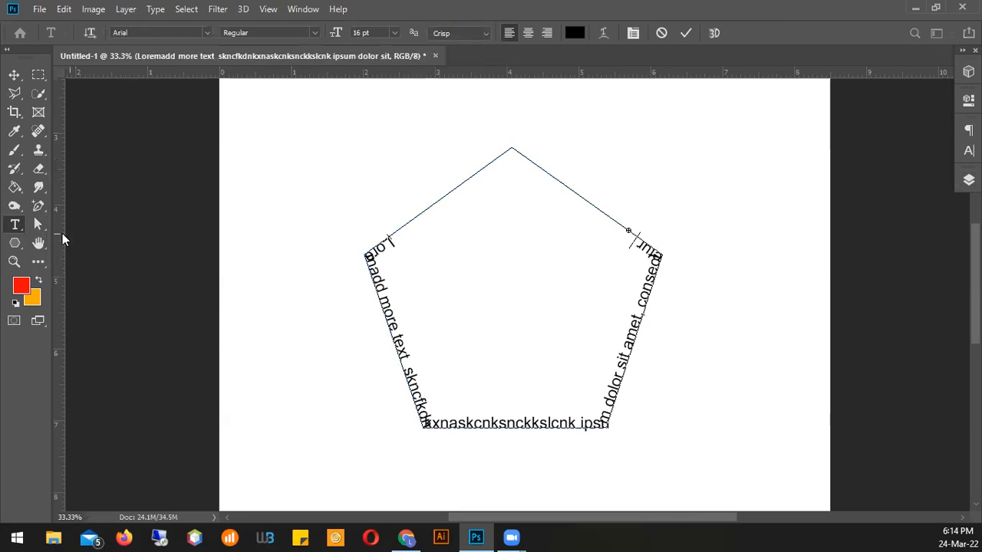
{"action": "left_click", "coordinate": [34, 224]}
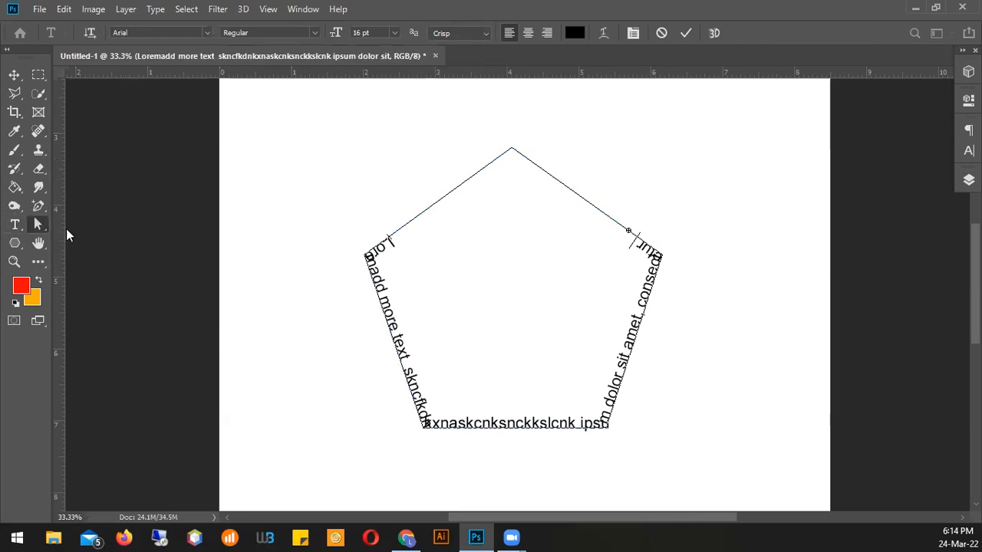
{"action": "left_click", "coordinate": [512, 150]}
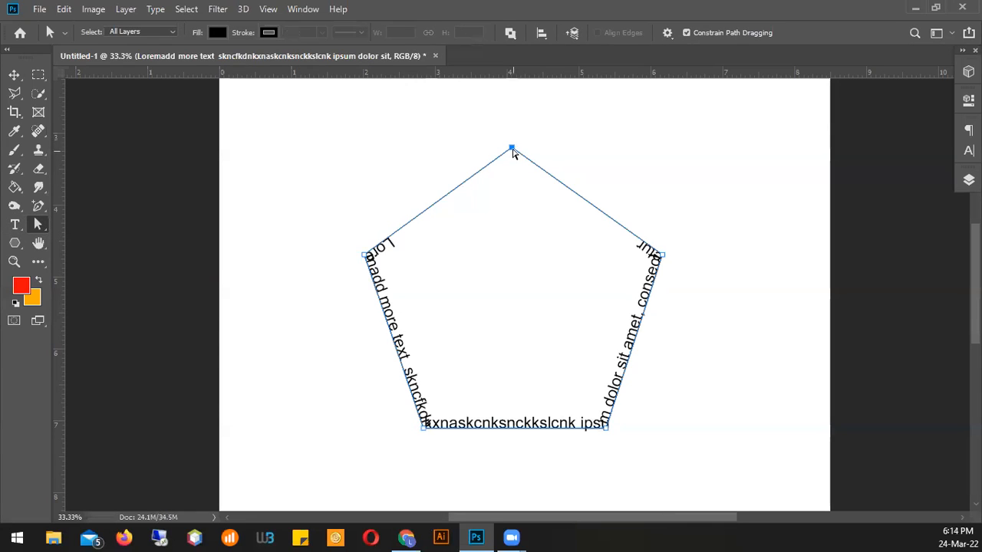
{"action": "left_click_drag", "start_coordinate": [514, 151], "coordinate": [507, 353]}
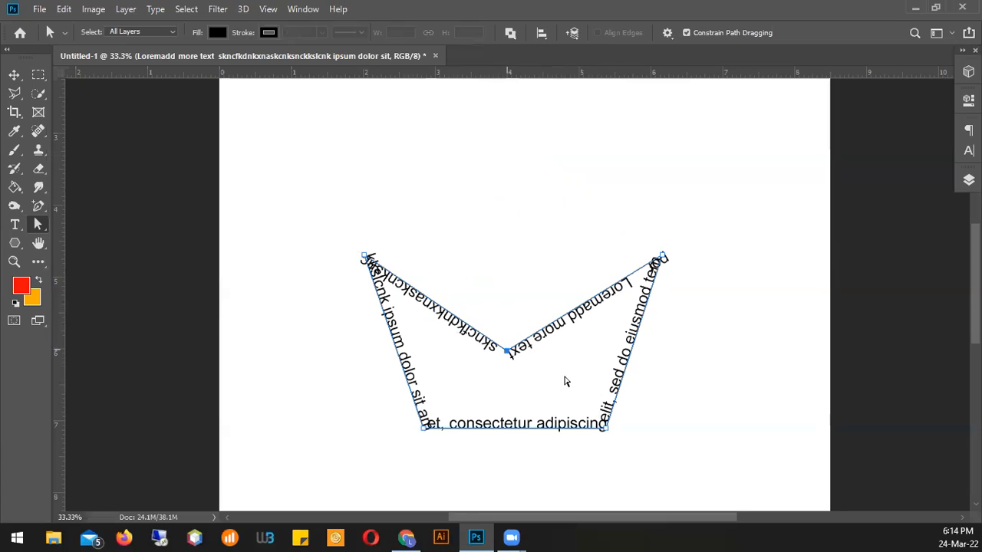
{"action": "left_click_drag", "start_coordinate": [609, 431], "coordinate": [721, 435]}
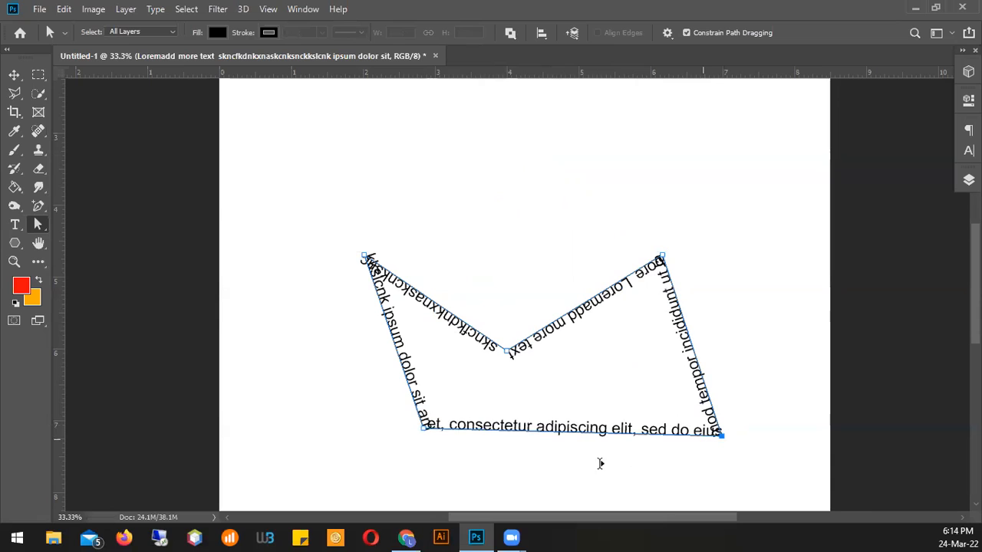
{"action": "left_click_drag", "start_coordinate": [423, 428], "coordinate": [329, 456]}
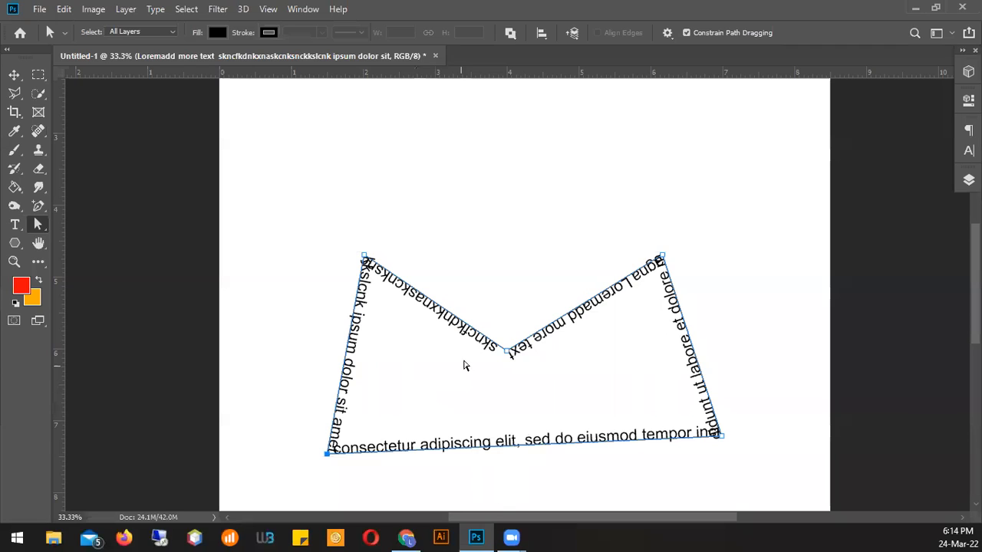
Step: Delete the bottom-left anchor point of the reshaped text path
{"action": "left_click", "coordinate": [508, 351]}
{"action": "key", "text": "Delete"}
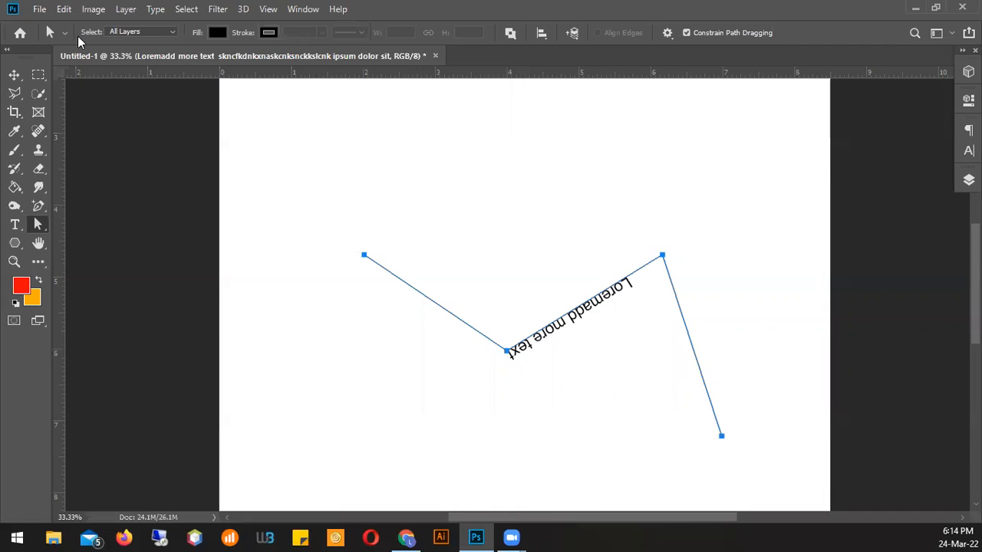
Step: Delete the reshaped path text and draw a circle about 894 px across in the page's lower middle
{"action": "left_click", "coordinate": [13, 75]}
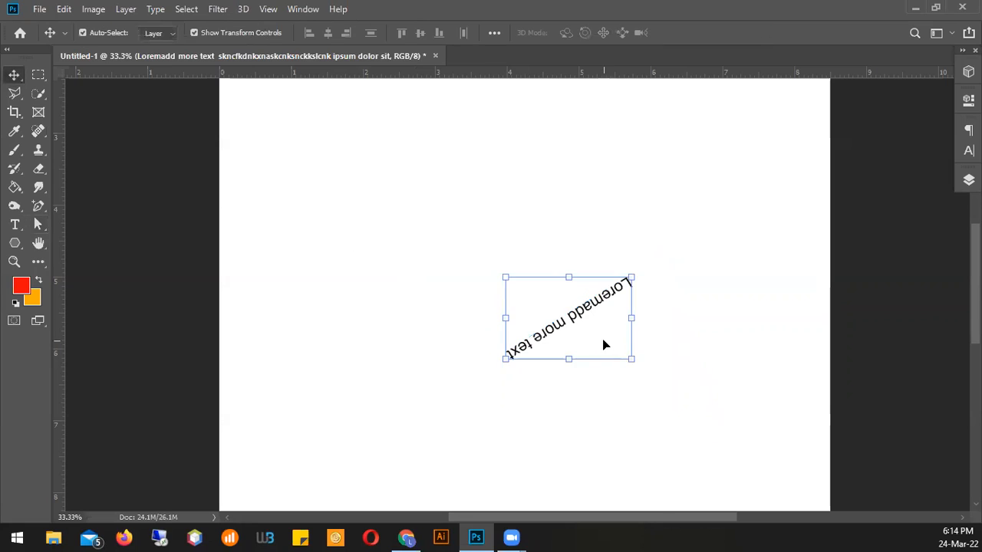
{"action": "key", "text": "Delete"}
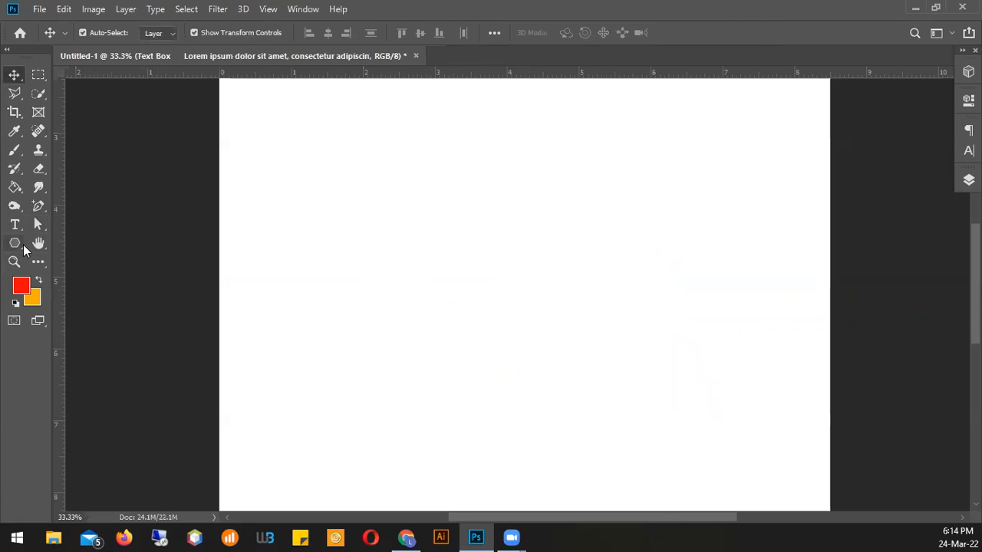
{"action": "left_click", "coordinate": [14, 244]}
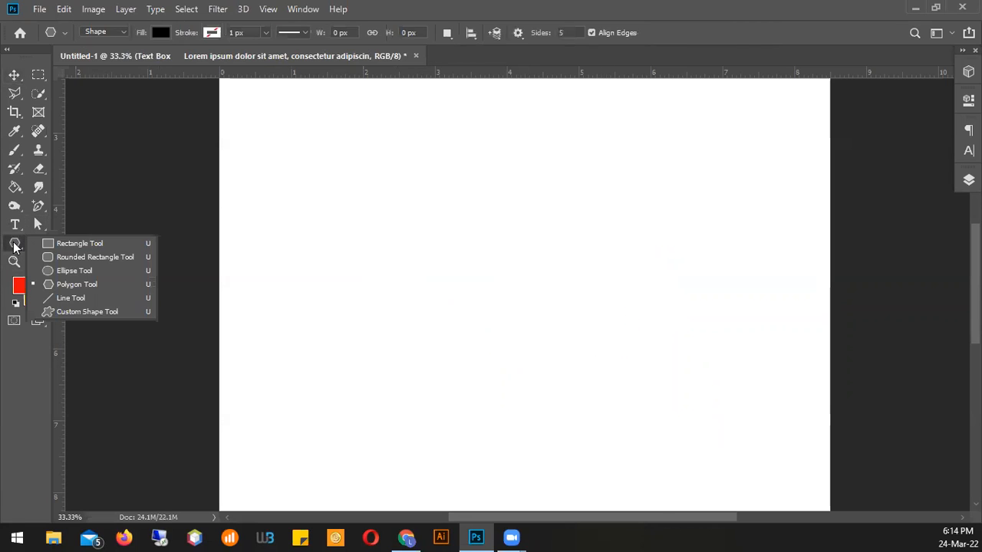
{"action": "left_click", "coordinate": [66, 269]}
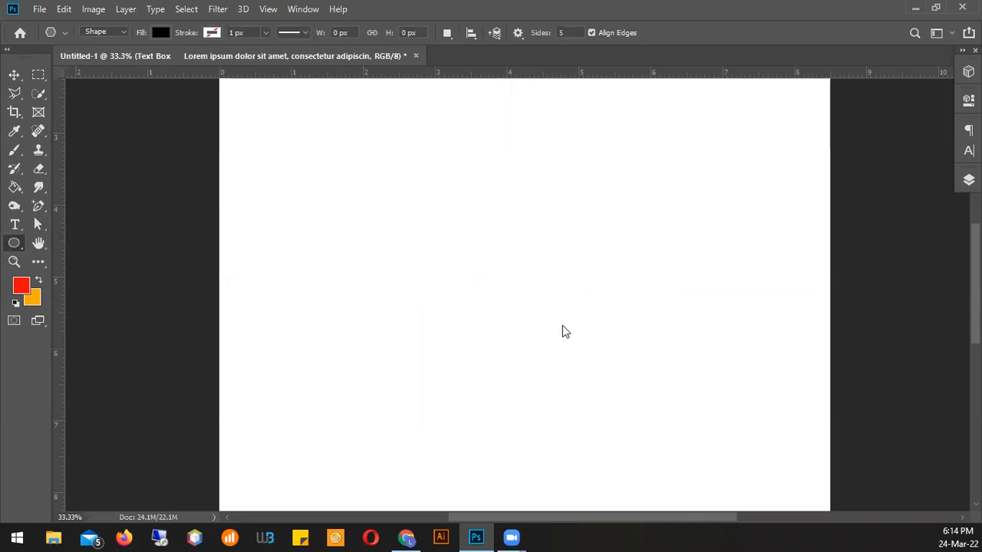
{"action": "left_click_drag", "start_coordinate": [473, 310], "coordinate": [635, 471]}
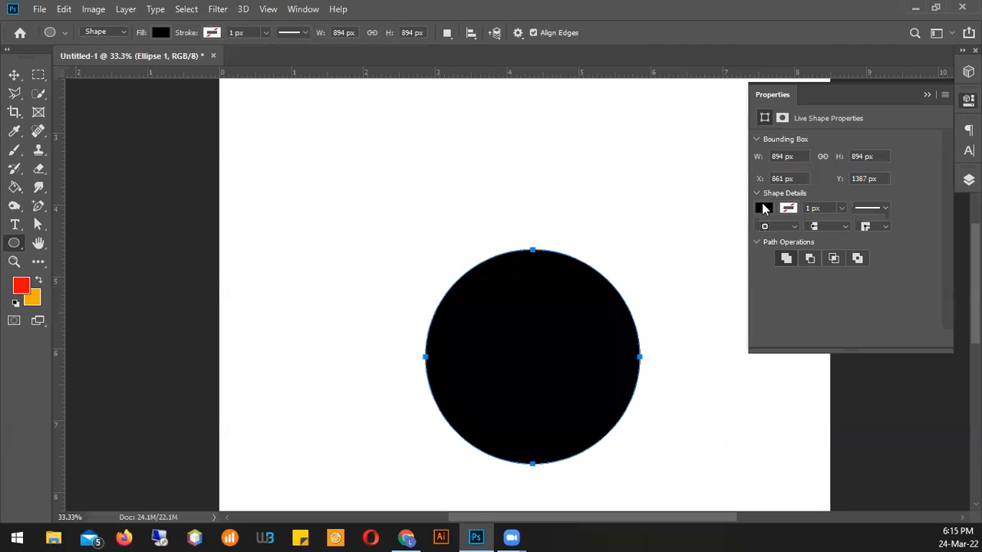
Step: Change the circle's fill colour to green
{"action": "left_click", "coordinate": [763, 207]}
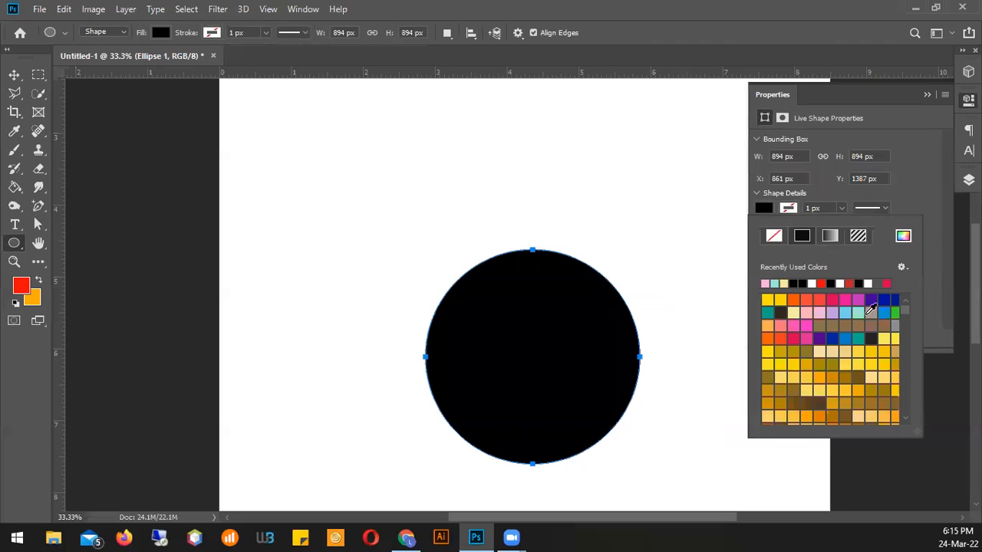
{"action": "left_click", "coordinate": [858, 310]}
{"action": "left_click", "coordinate": [895, 313]}
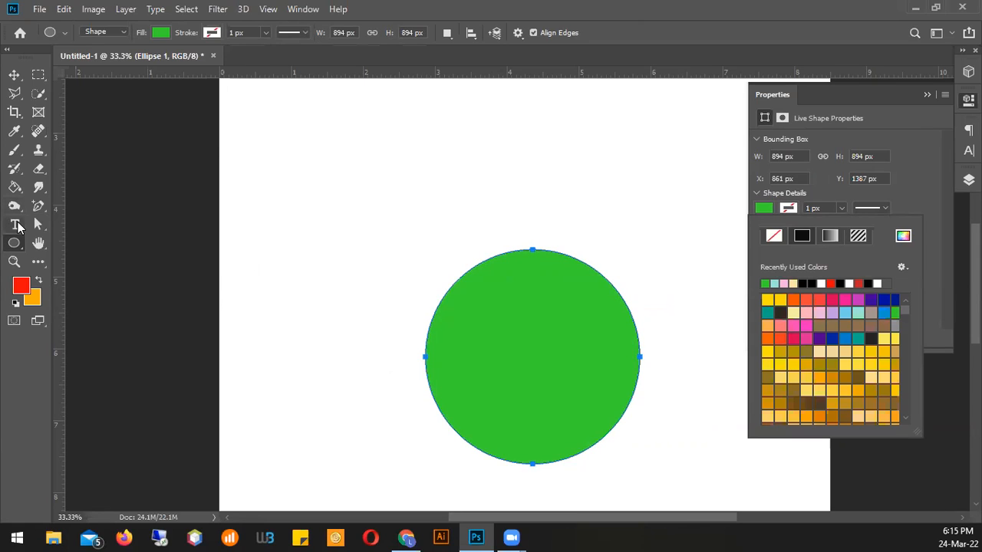
Step: Add the text "type, text will follow your path" along the circle's outline, starting at its upper left
{"action": "left_click", "coordinate": [16, 225]}
{"action": "key", "text": "t"}
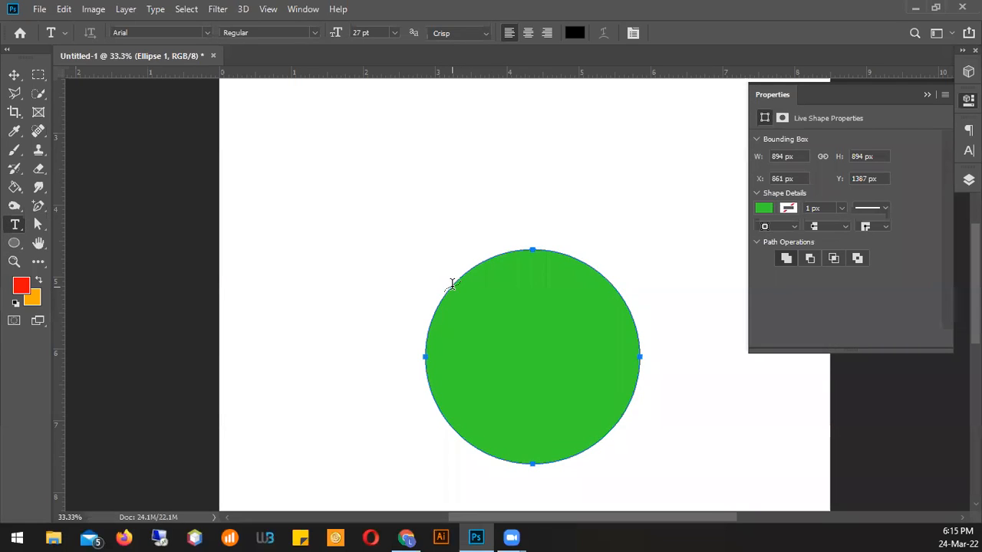
{"action": "left_click", "coordinate": [452, 284]}
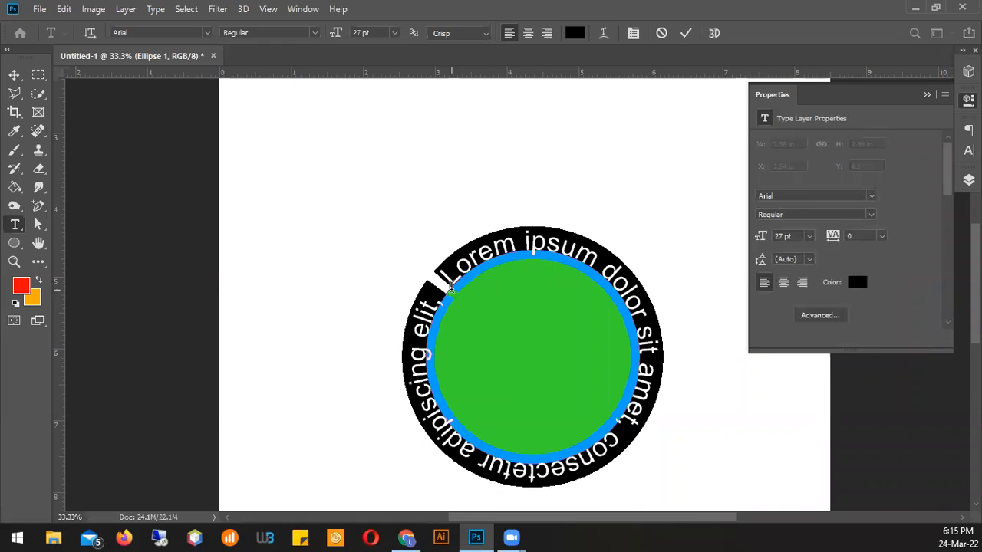
{"action": "type", "text": "type."}
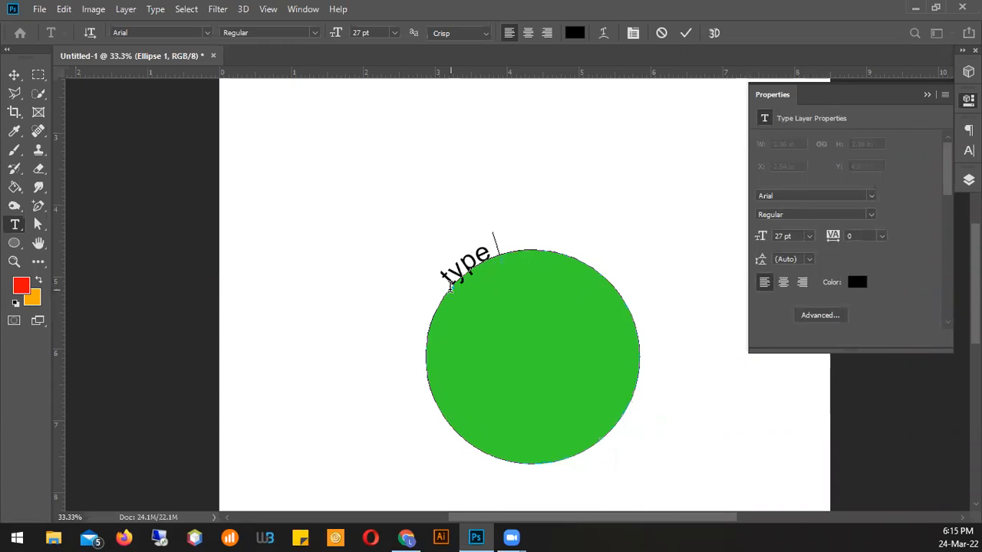
{"action": "type", "text": " text will follow"}
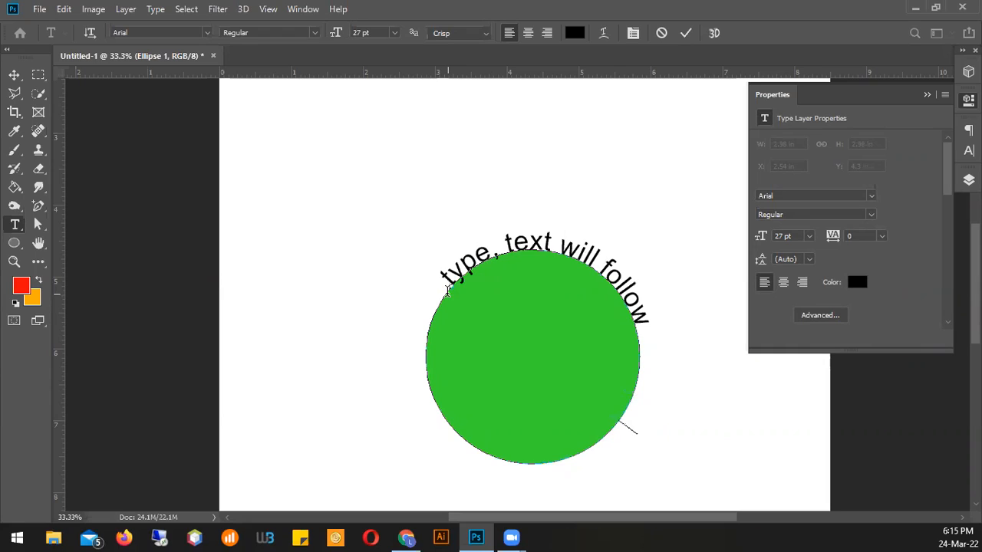
{"action": "type", "text": " your path"}
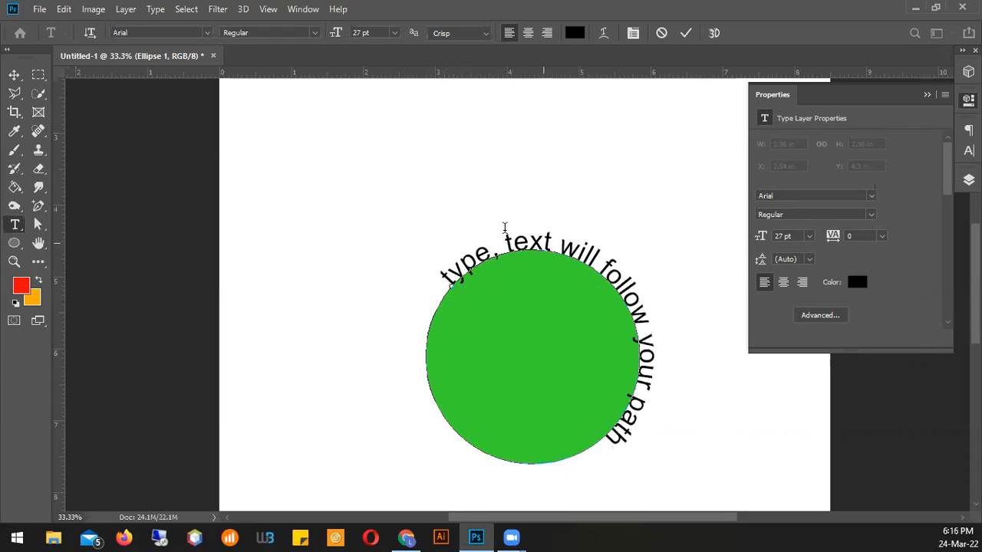
Step: Slide the text's start and end points along the circle so the full sentence arches over its top half
{"action": "left_click", "coordinate": [38, 229]}
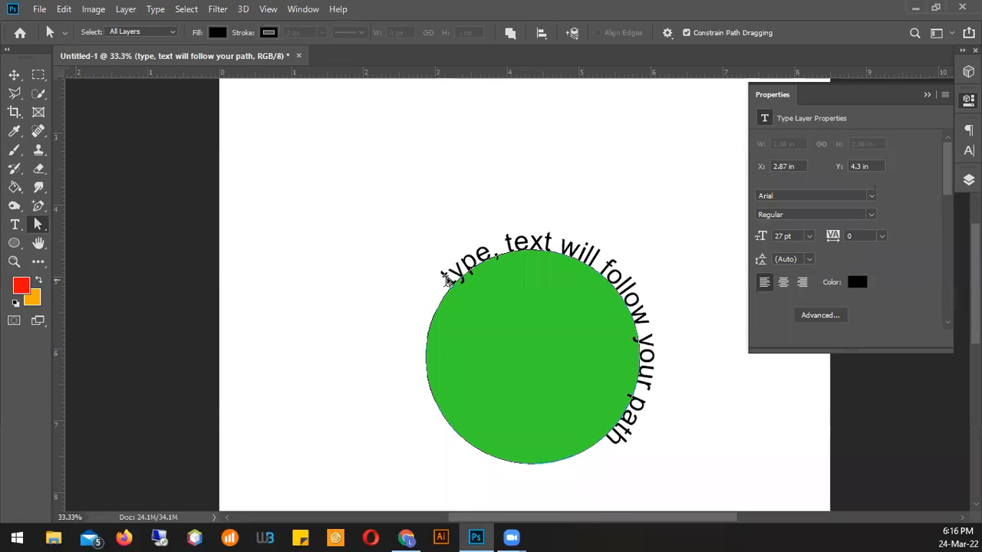
{"action": "left_click_drag", "start_coordinate": [431, 287], "coordinate": [590, 427]}
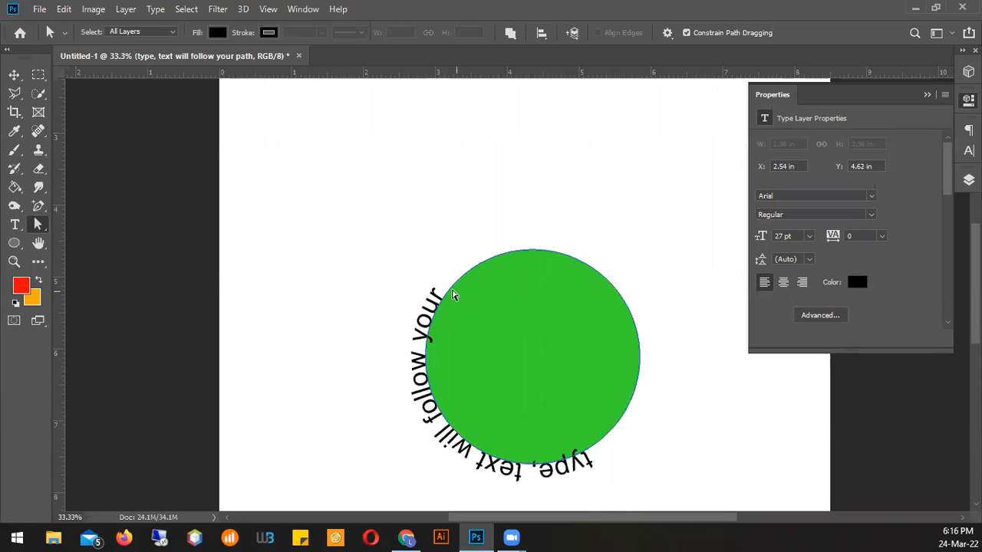
{"action": "left_click_drag", "start_coordinate": [444, 301], "coordinate": [697, 359]}
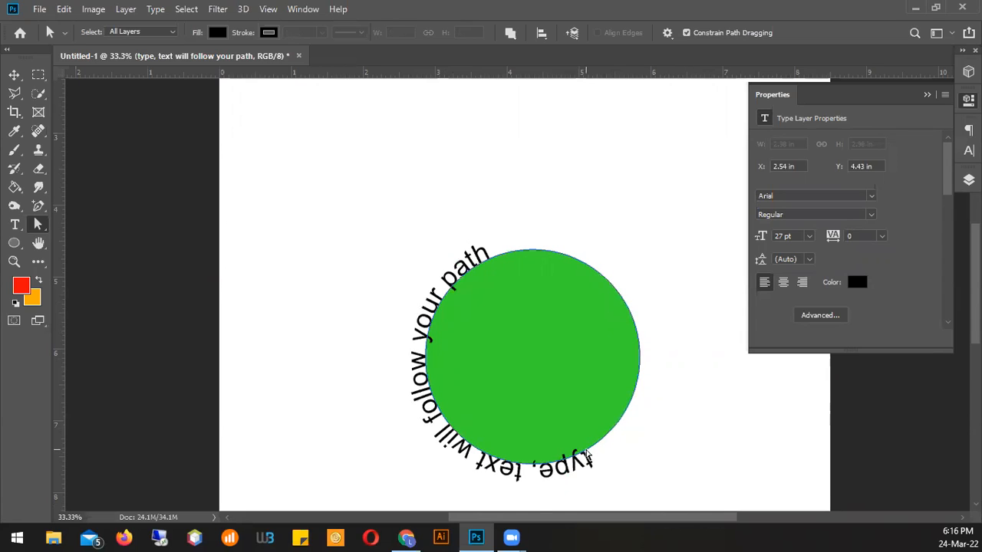
{"action": "left_click_drag", "start_coordinate": [591, 458], "coordinate": [509, 475]}
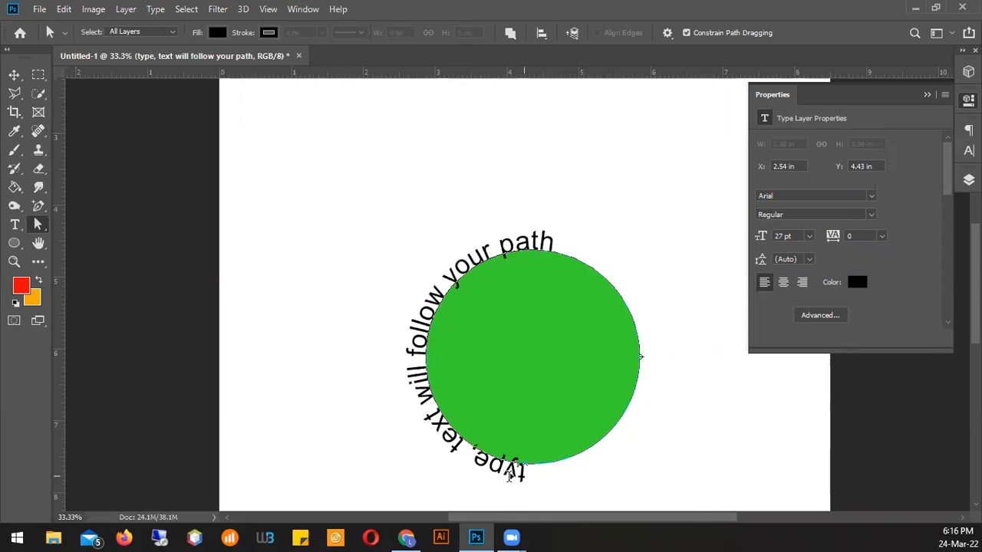
{"action": "left_click_drag", "start_coordinate": [399, 437], "coordinate": [360, 365]}
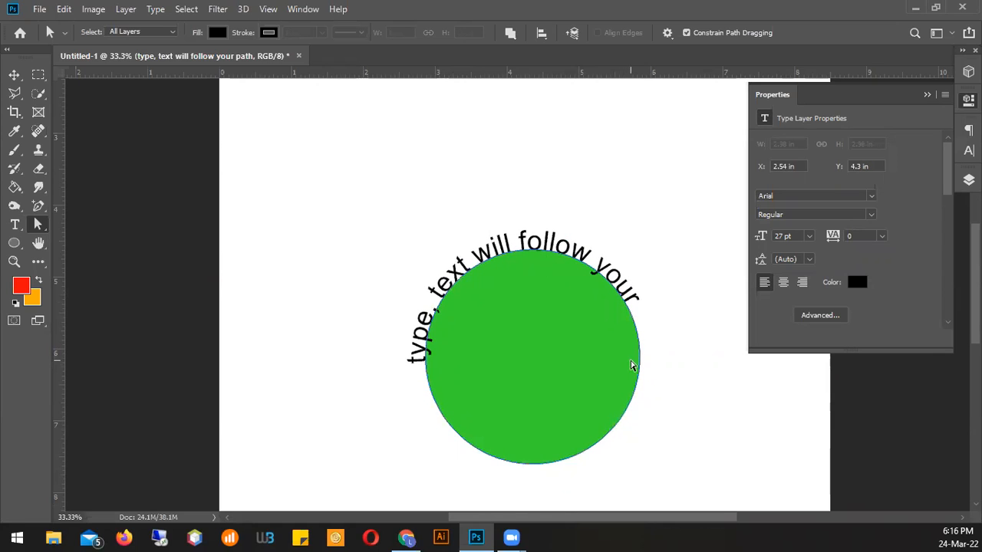
{"action": "left_click_drag", "start_coordinate": [642, 361], "coordinate": [644, 370]}
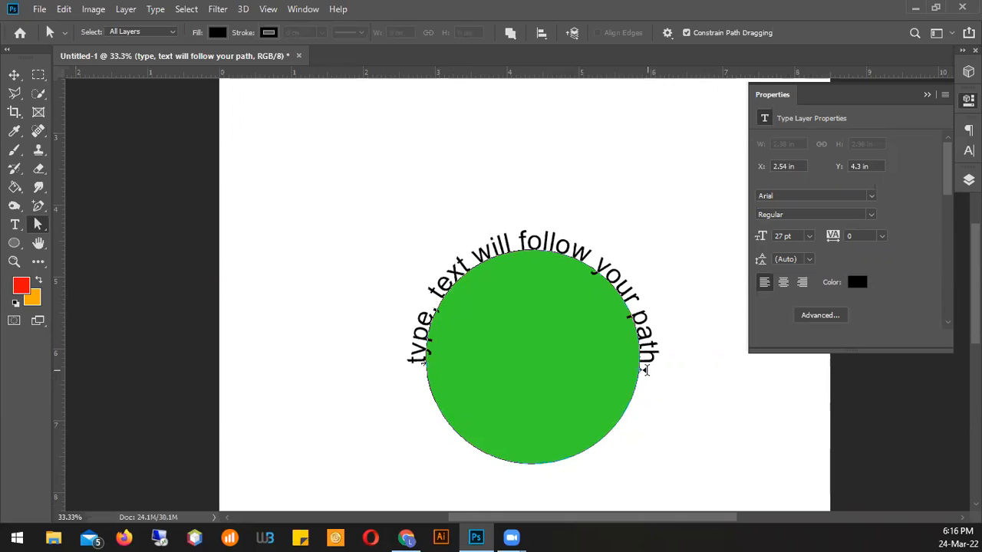
Step: Move the arched text up off the green circle, then select the circle
{"action": "left_click", "coordinate": [15, 74]}
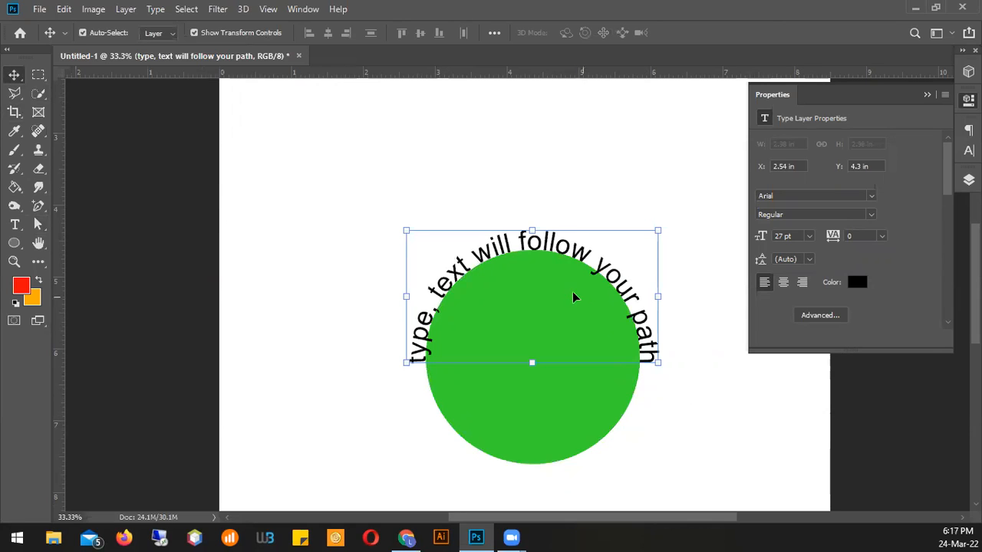
{"action": "left_click_drag", "start_coordinate": [615, 277], "coordinate": [629, 184]}
{"action": "left_click", "coordinate": [545, 348]}
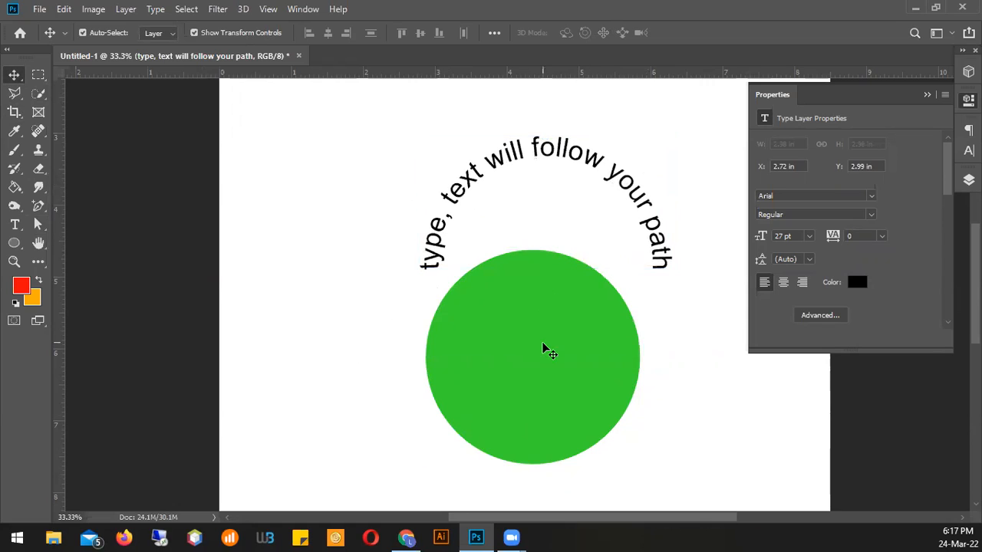
Step: Add a line of point text reading "akscbkjlbcjdcacasdcldncknkcasljadc" above the arched text and commit it
{"action": "left_click", "coordinate": [16, 230]}
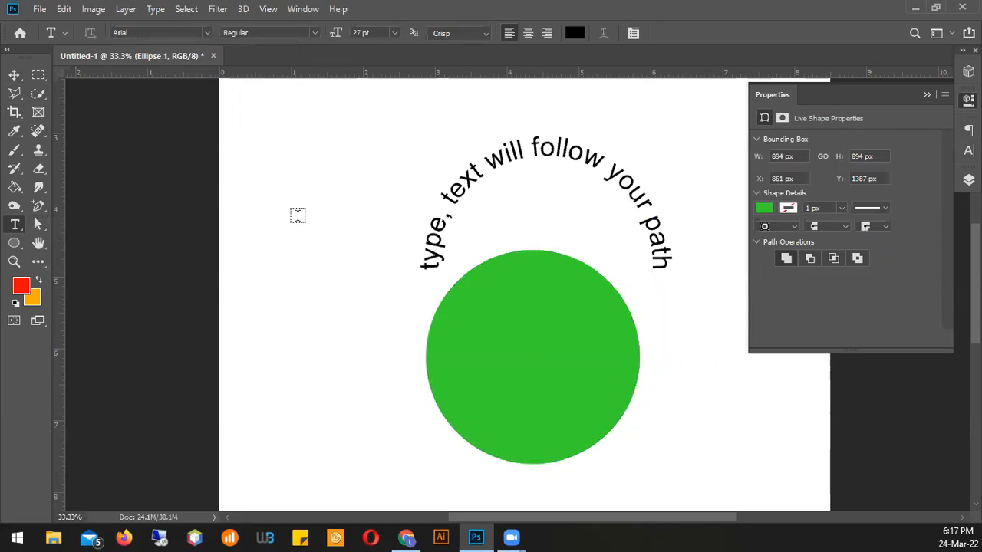
{"action": "left_click", "coordinate": [299, 139]}
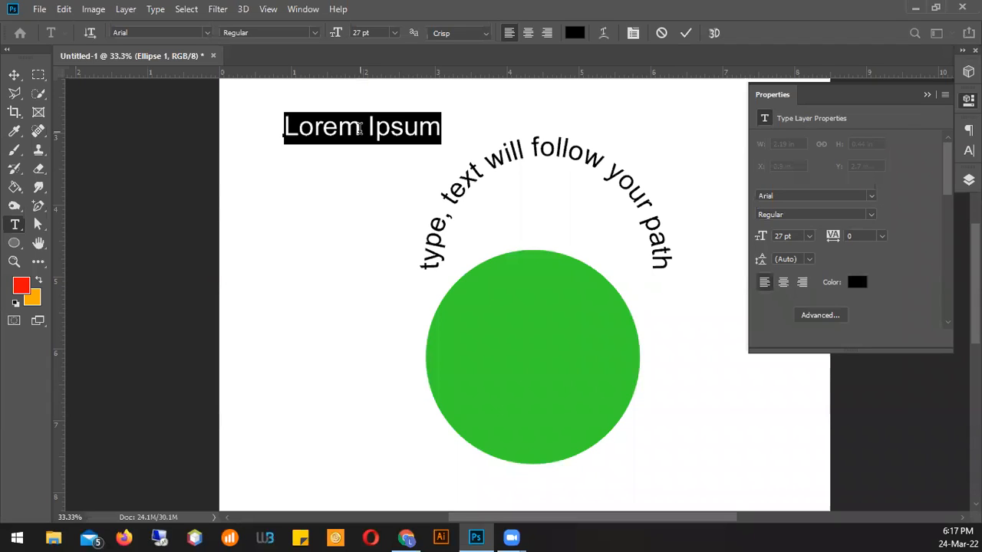
{"action": "left_click", "coordinate": [357, 128]}
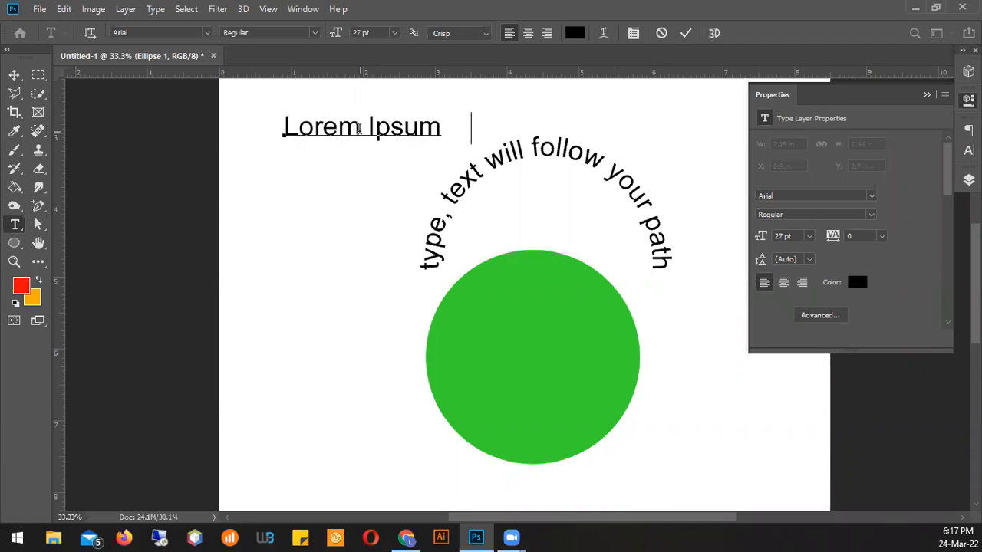
{"action": "key", "text": "ctrl+a"}
{"action": "type", "text": "akscbkjlbcjdcacasdcldncknkcasljadc"}
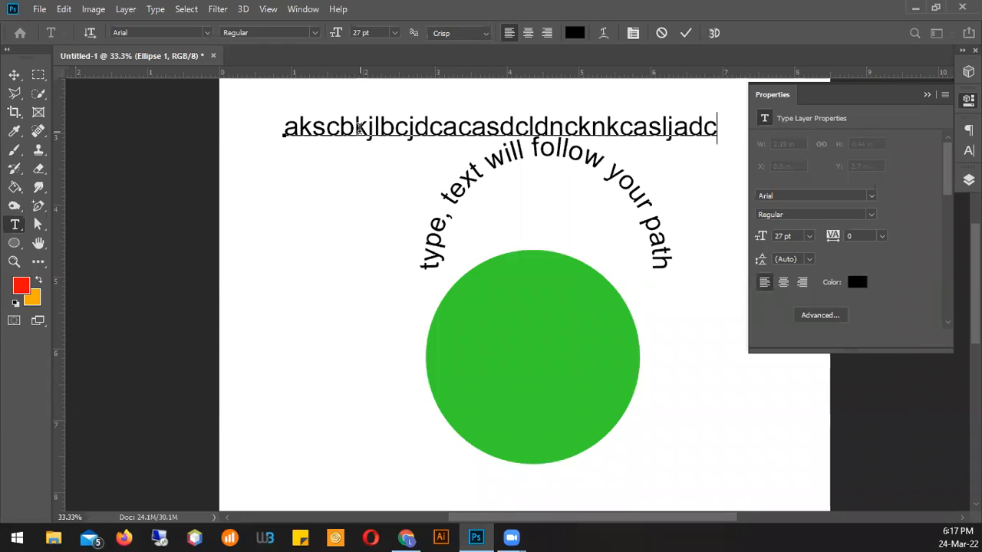
{"action": "key", "text": "ctrl+Return"}
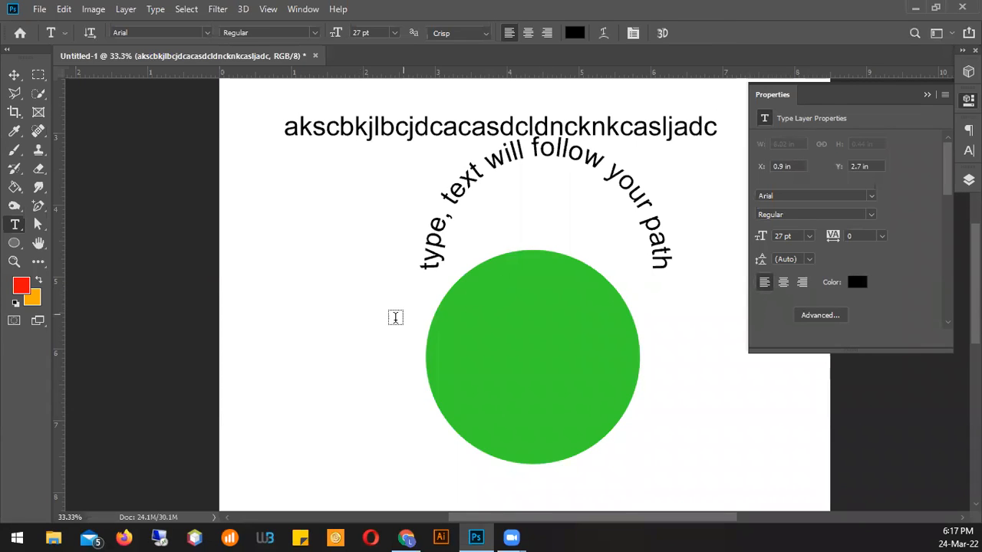
Step: Add a placeholder paragraph text box about 1.5 in wide and 2.23 in high to the left of the circle
{"action": "left_click_drag", "start_coordinate": [259, 313], "coordinate": [366, 468]}
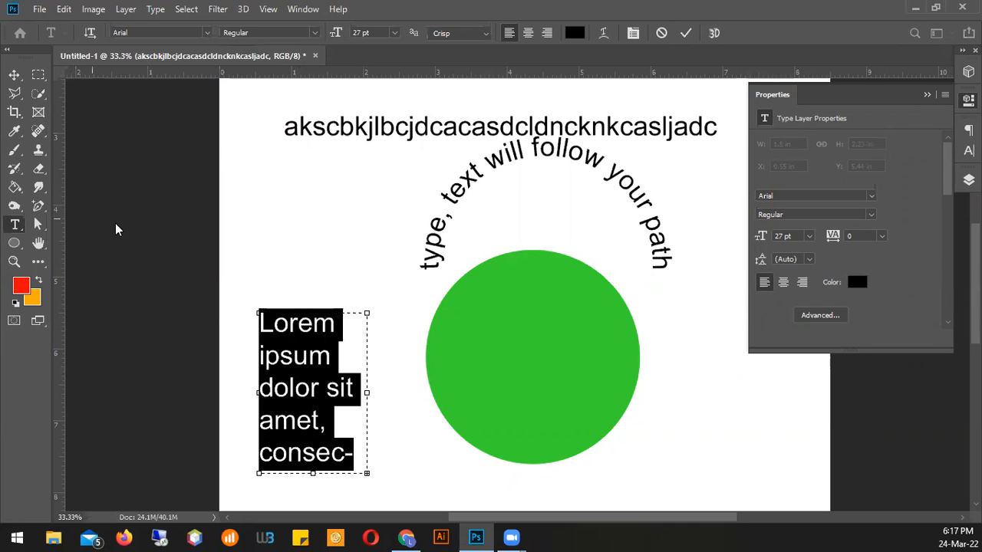
{"action": "left_click", "coordinate": [685, 32]}
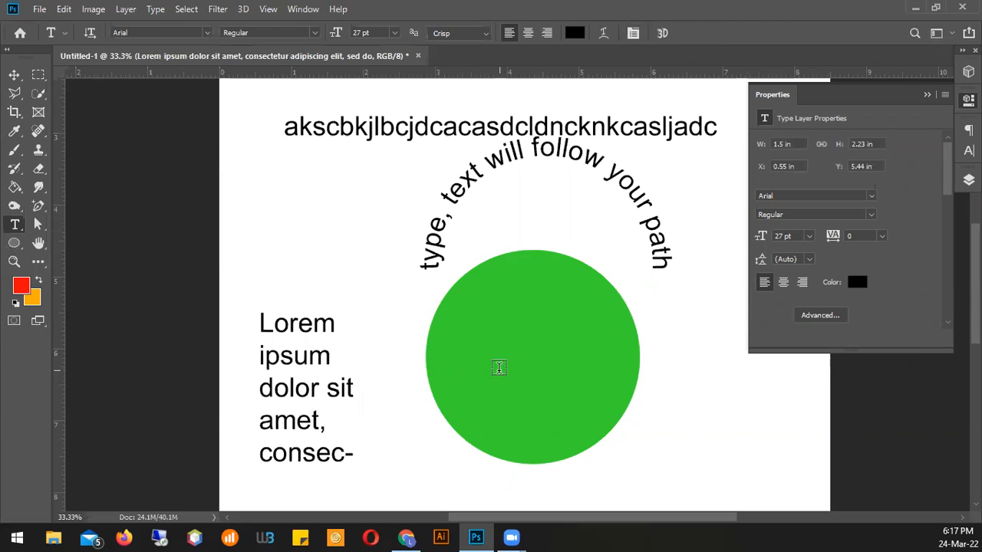
Step: Fill the inside of the green circle with placeholder text shaped to its outline and commit it
{"action": "key", "text": "v"}
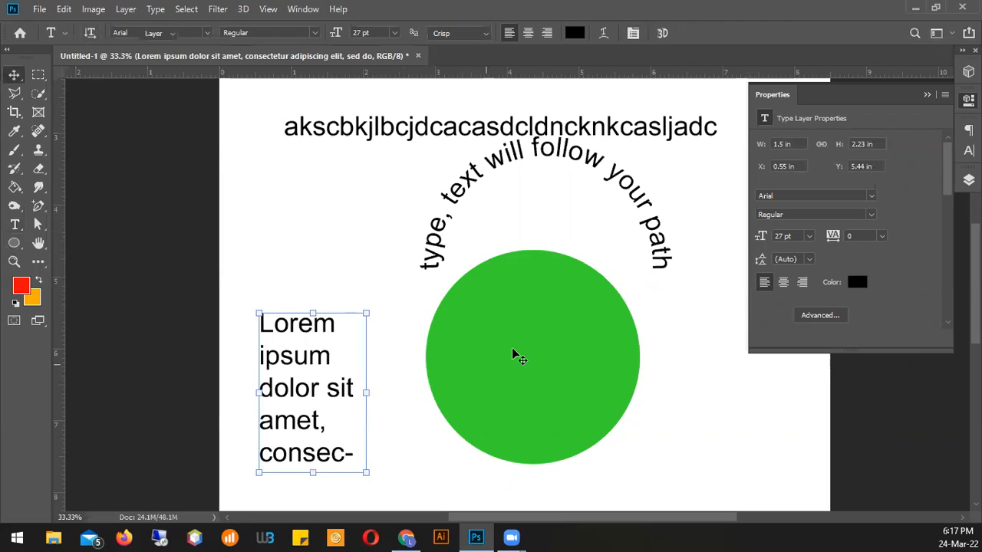
{"action": "left_click", "coordinate": [513, 349]}
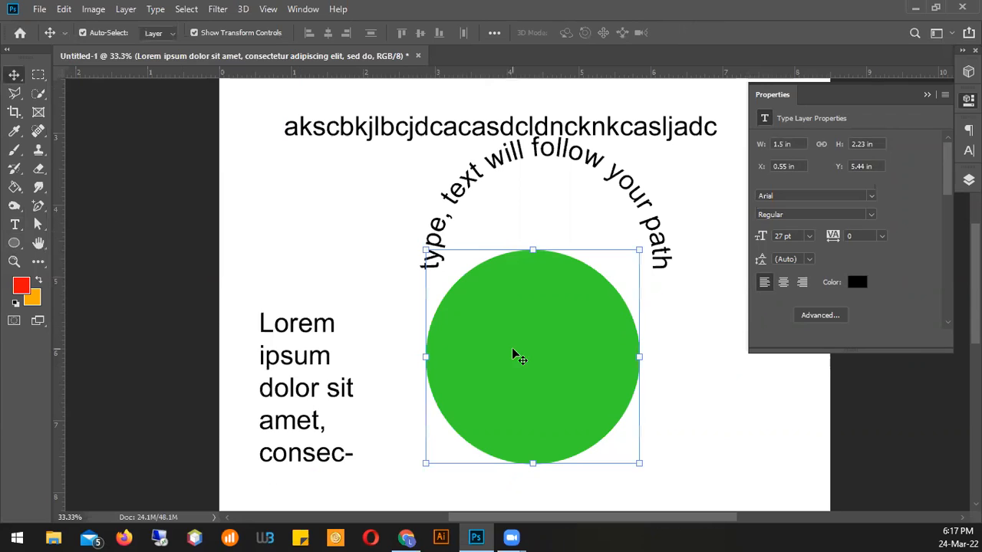
{"action": "left_click", "coordinate": [16, 226]}
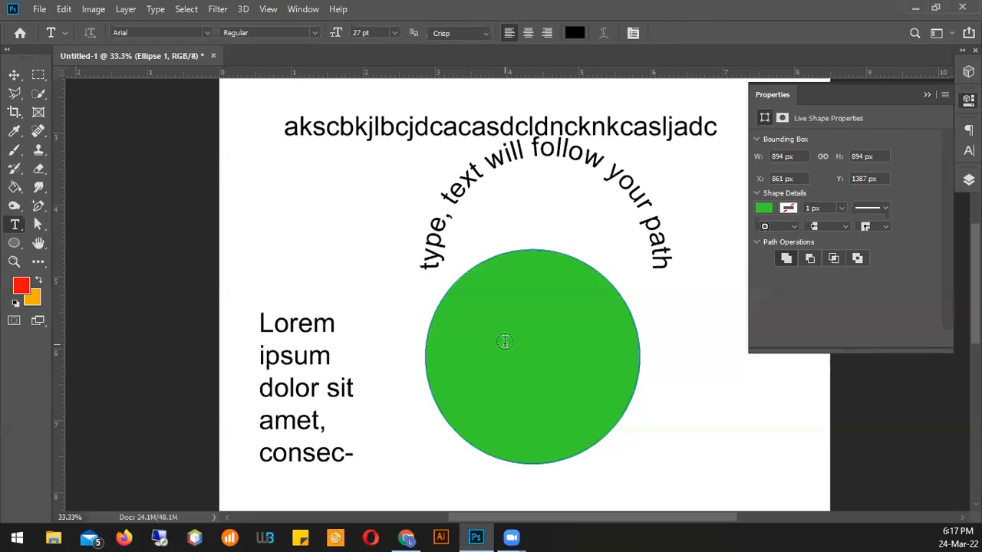
{"action": "left_click", "coordinate": [505, 341]}
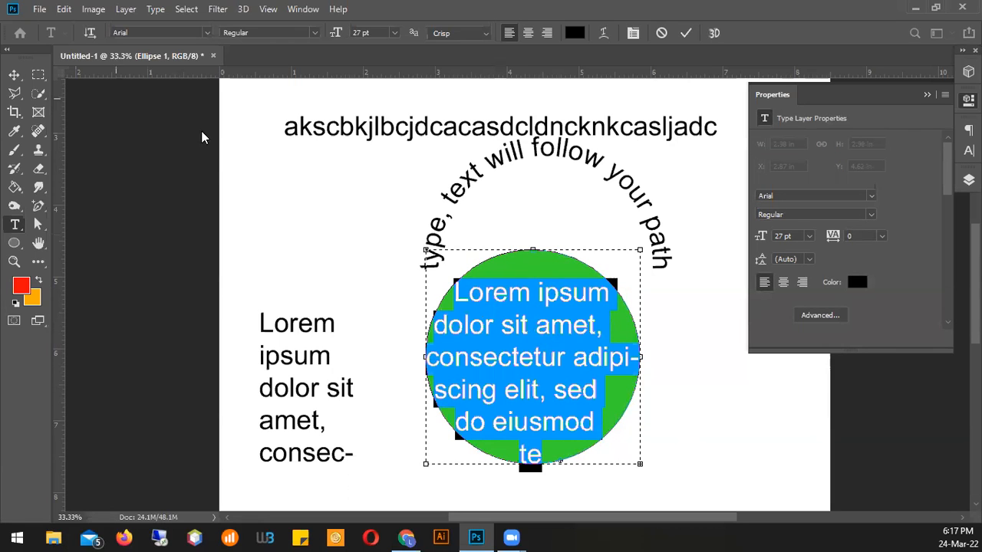
{"action": "left_click", "coordinate": [687, 33]}
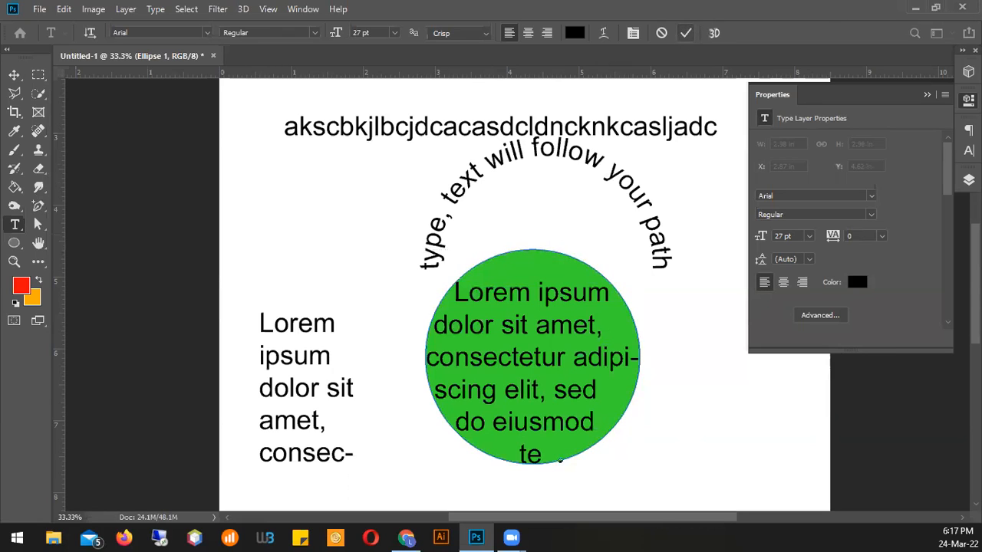
Step: Move the circle-shaped placeholder text off the green circle to the page's lower-right edge
{"action": "key", "text": "v"}
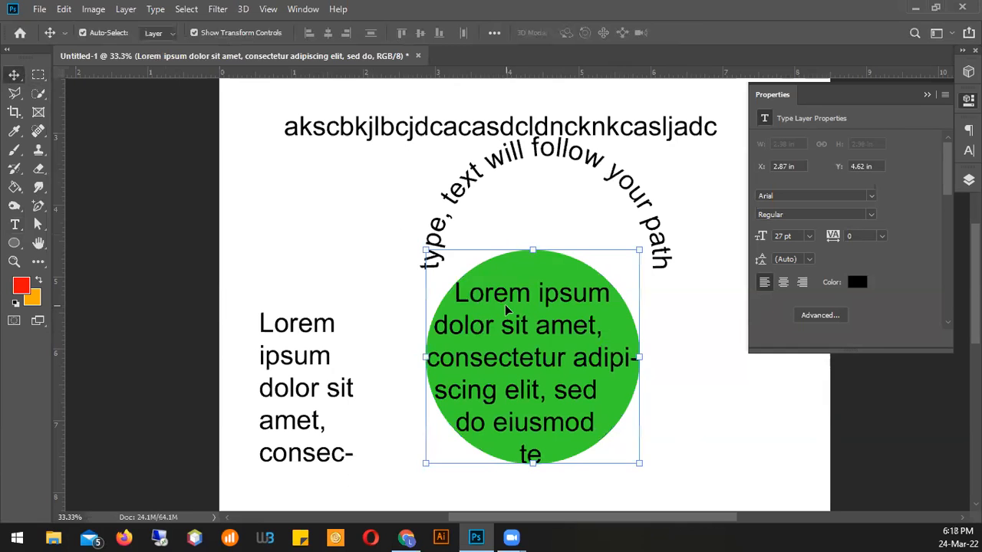
{"action": "left_click_drag", "start_coordinate": [505, 305], "coordinate": [756, 370]}
{"action": "left_click", "coordinate": [17, 224]}
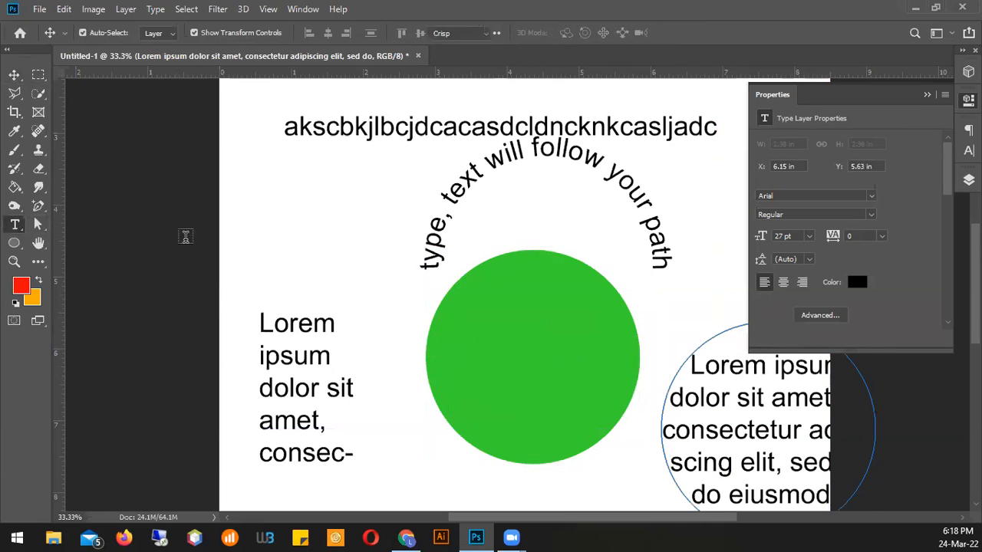
{"action": "key", "text": "v"}
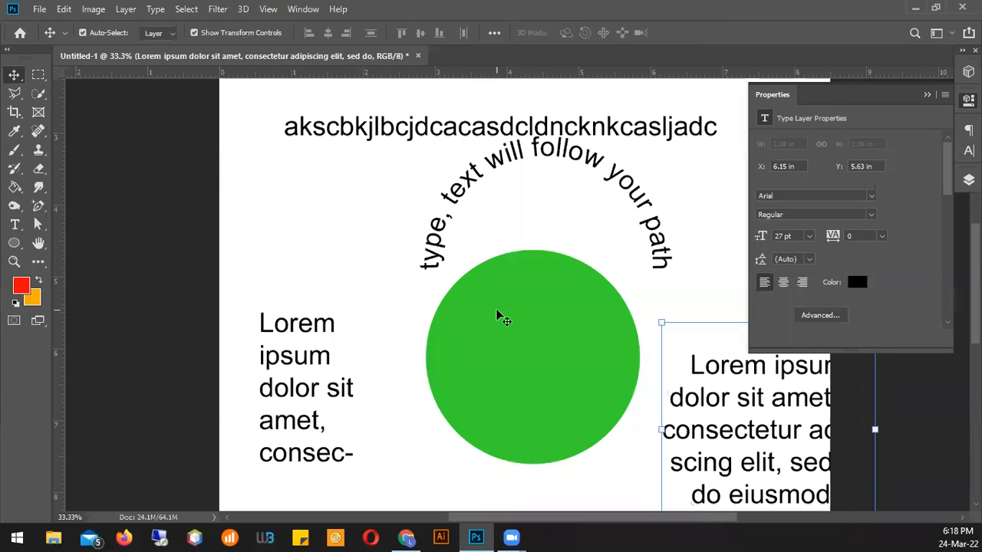
Step: Run placeholder text along the outside edge of the green circle and commit it
{"action": "left_click", "coordinate": [498, 317]}
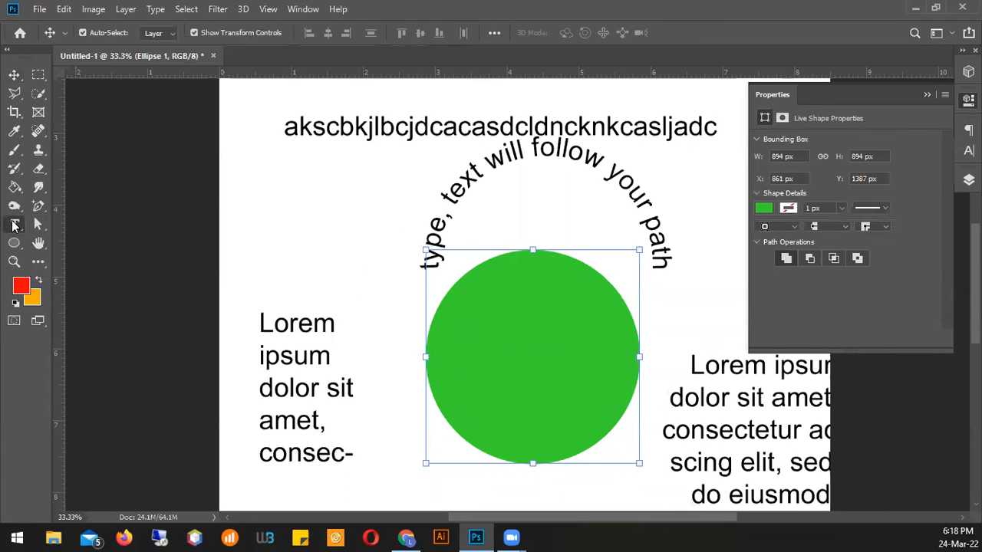
{"action": "left_click", "coordinate": [13, 225]}
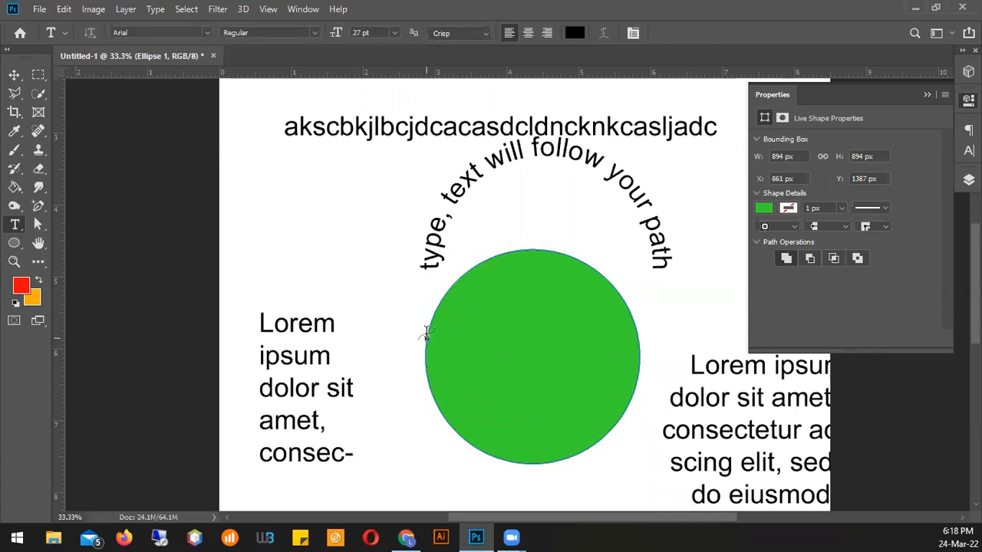
{"action": "left_click", "coordinate": [427, 338]}
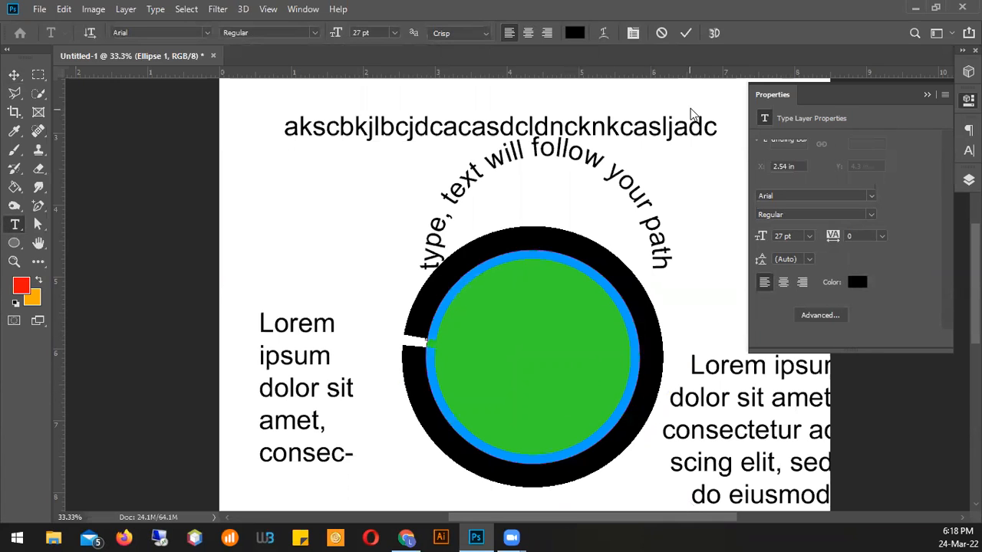
{"action": "left_click", "coordinate": [687, 33]}
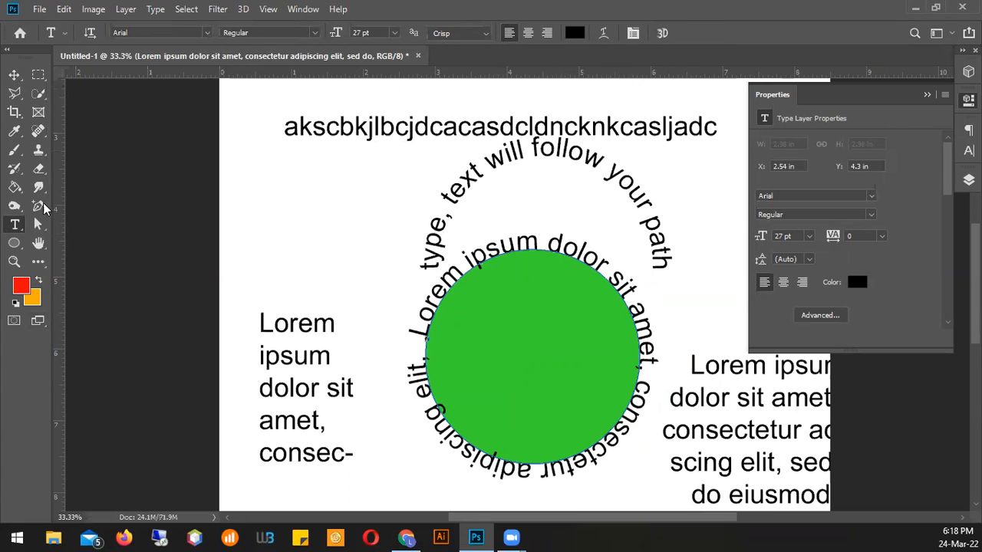
Step: Add vertical placeholder point text reading "Lorem Ipsum" beside the start of the long text line and commit it
{"action": "right_click", "coordinate": [17, 230]}
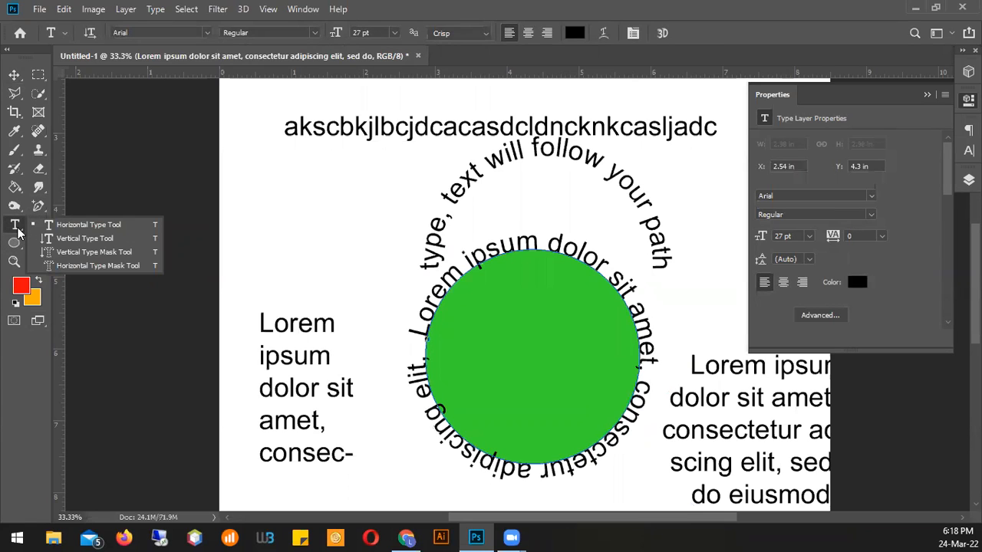
{"action": "left_click", "coordinate": [57, 227]}
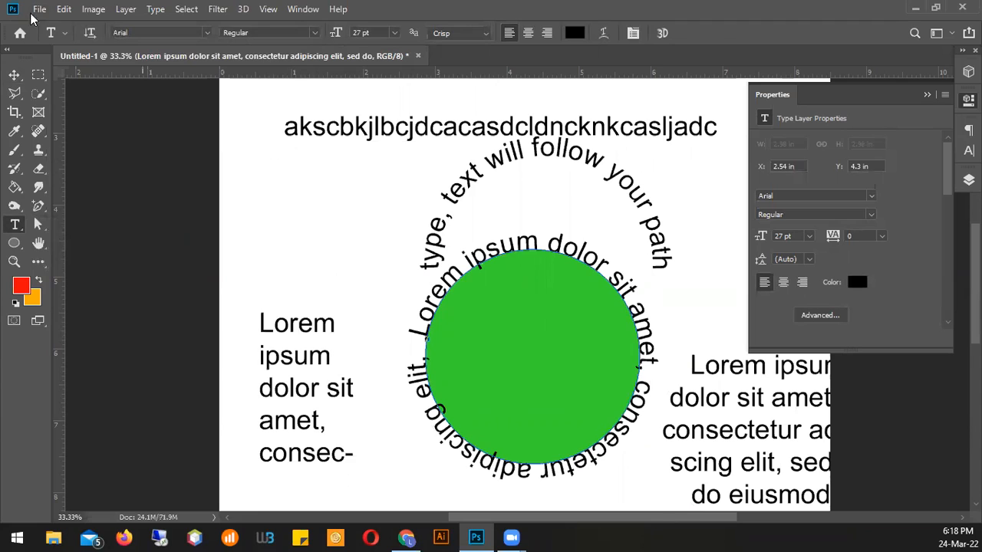
{"action": "right_click", "coordinate": [11, 227]}
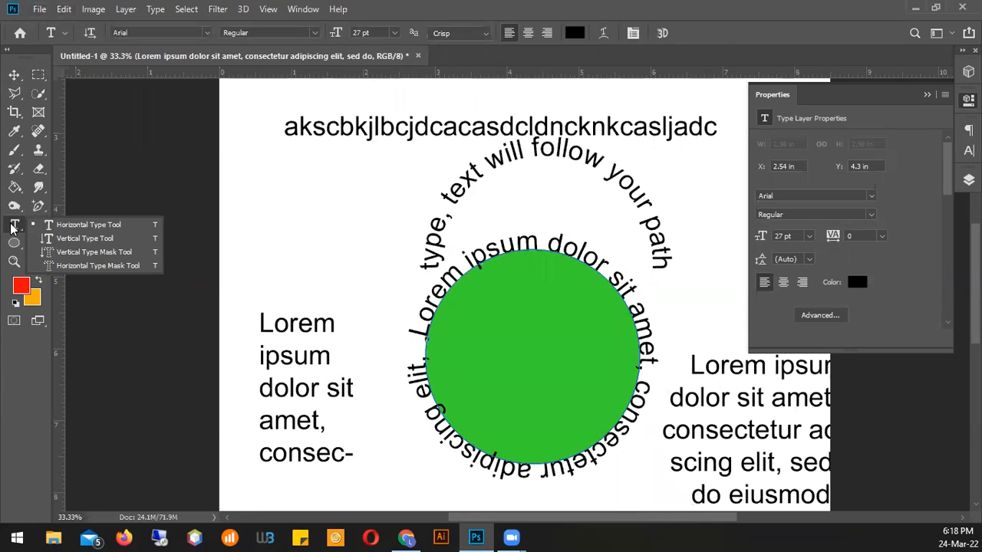
{"action": "left_click", "coordinate": [62, 236]}
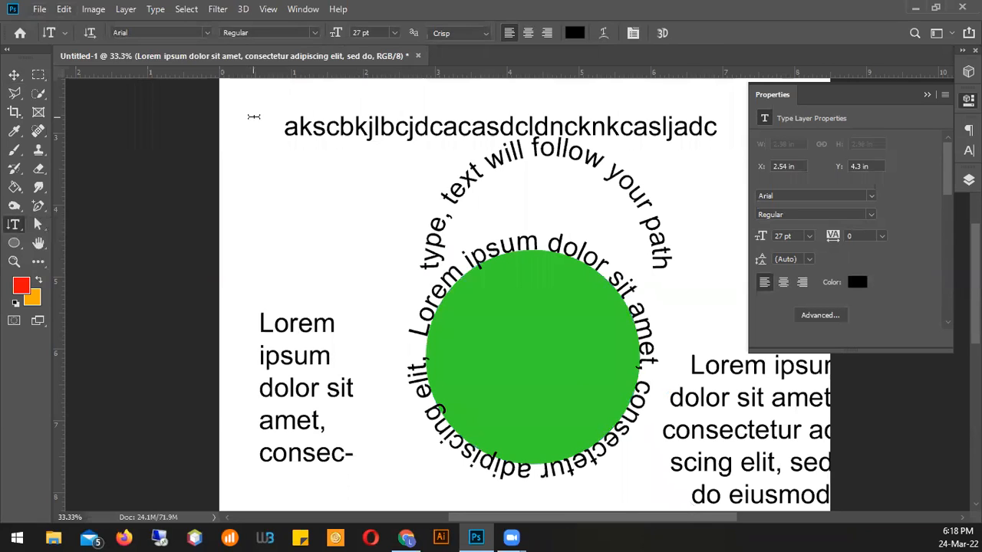
{"action": "left_click", "coordinate": [253, 115]}
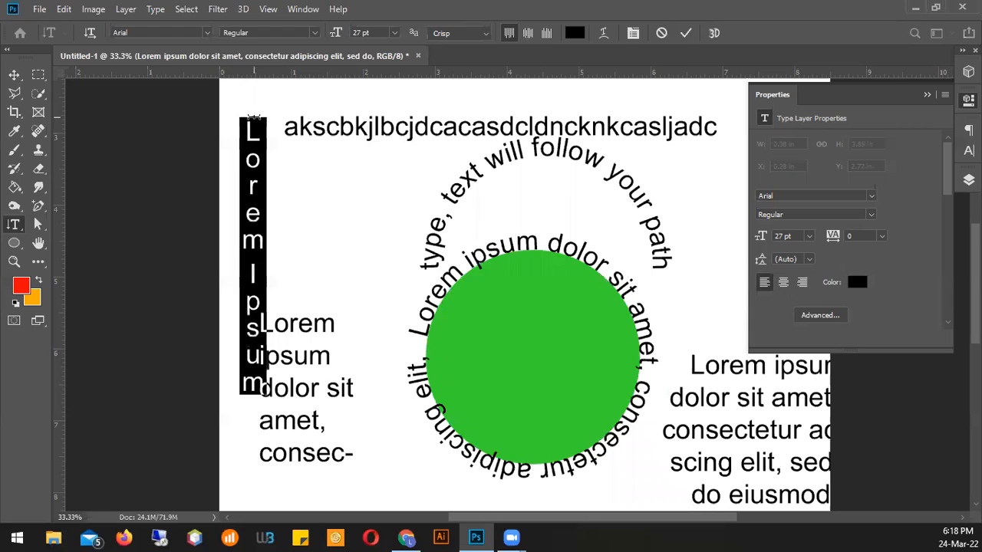
{"action": "left_click", "coordinate": [14, 75]}
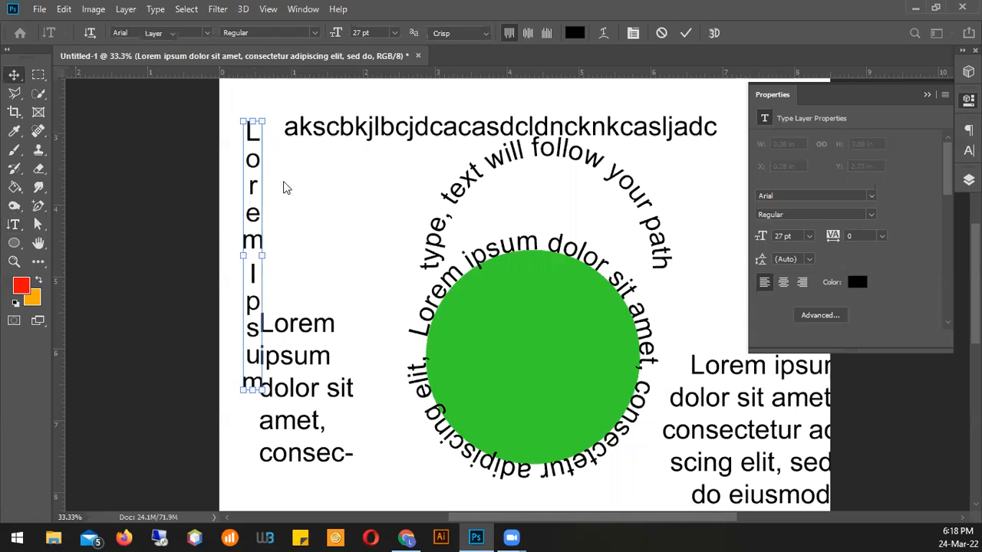
Step: Delete the green circle with all its surrounding texts, and the vertical "Lorem Ipsum" text, to clear the page
{"action": "left_click_drag", "start_coordinate": [282, 82], "coordinate": [566, 375]}
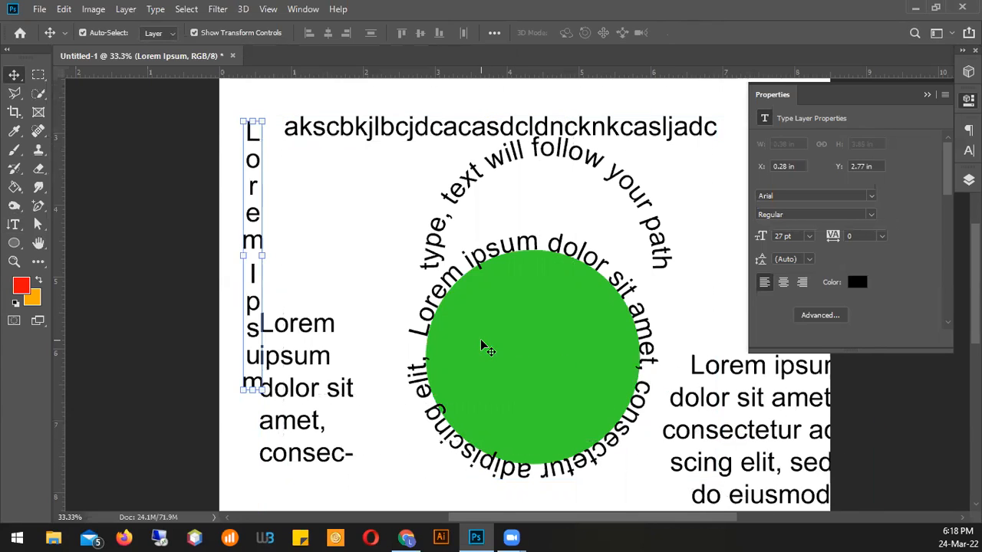
{"action": "key", "text": "Delete"}
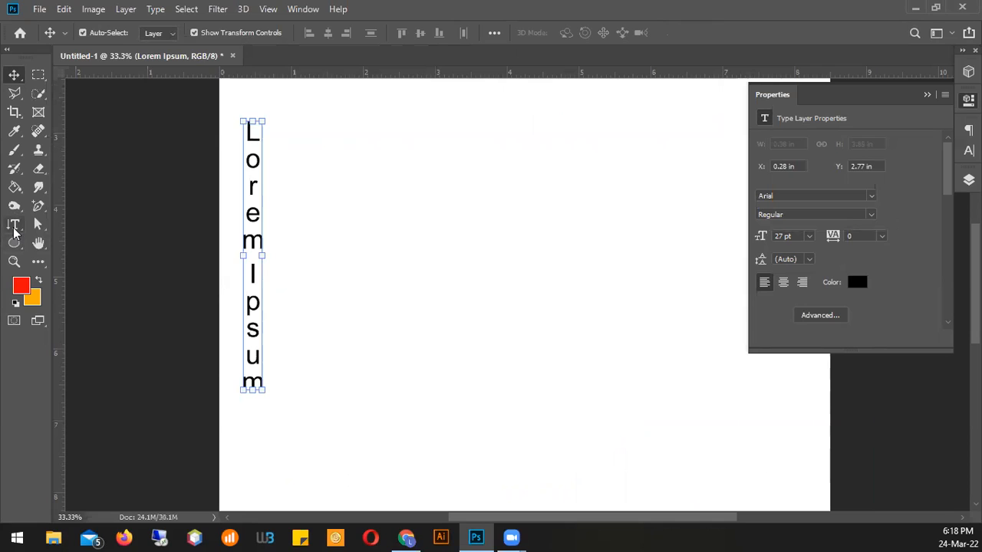
{"action": "left_click", "coordinate": [14, 224]}
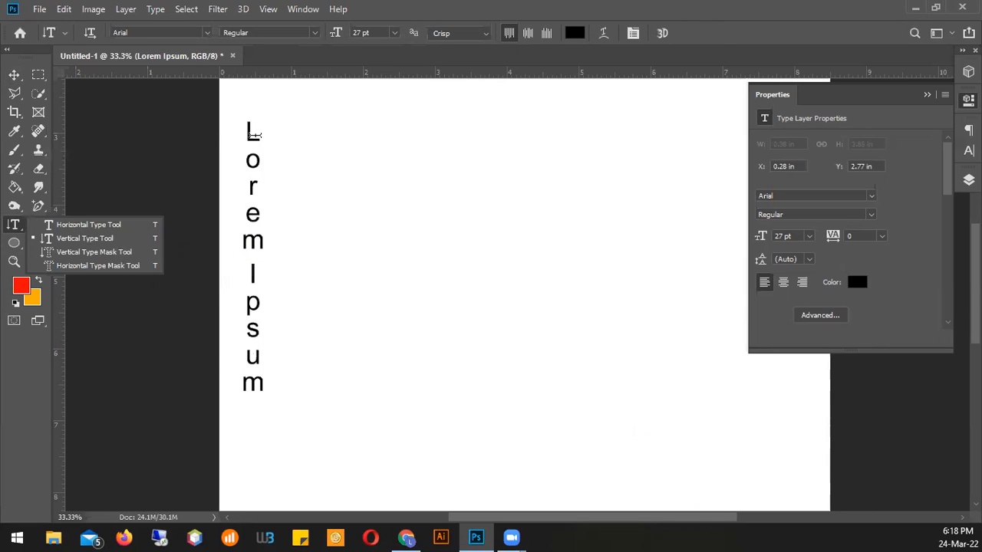
{"action": "left_click", "coordinate": [96, 225]}
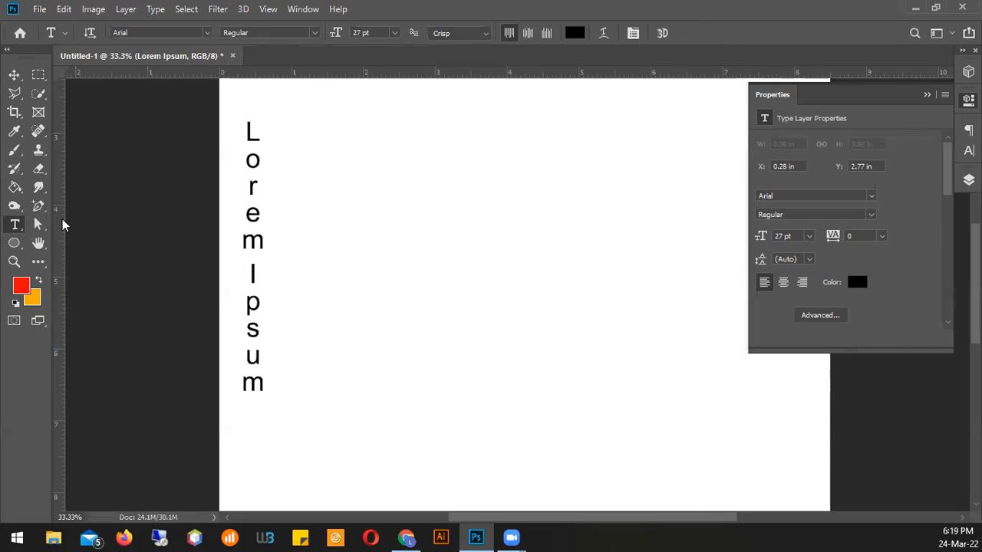
{"action": "left_click", "coordinate": [15, 77]}
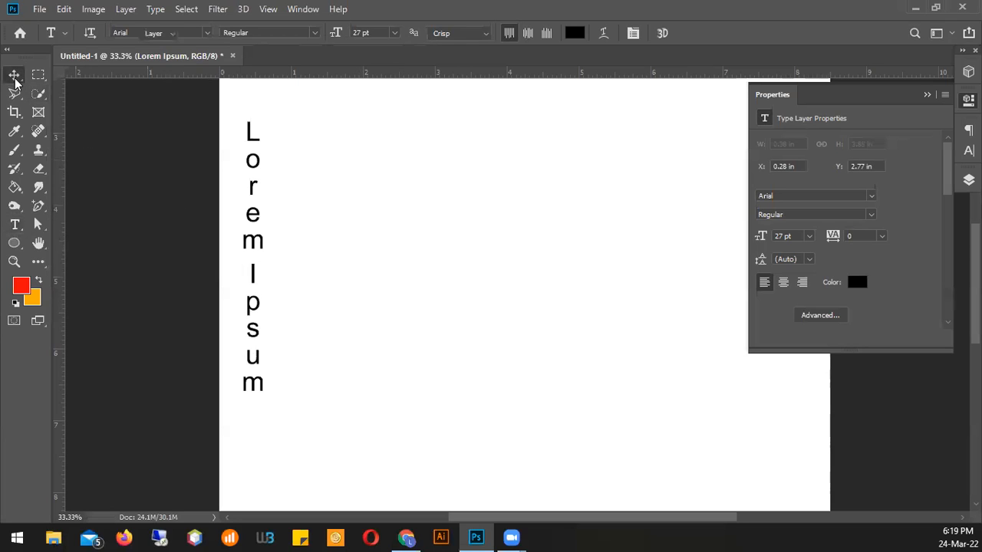
{"action": "key", "text": "Delete"}
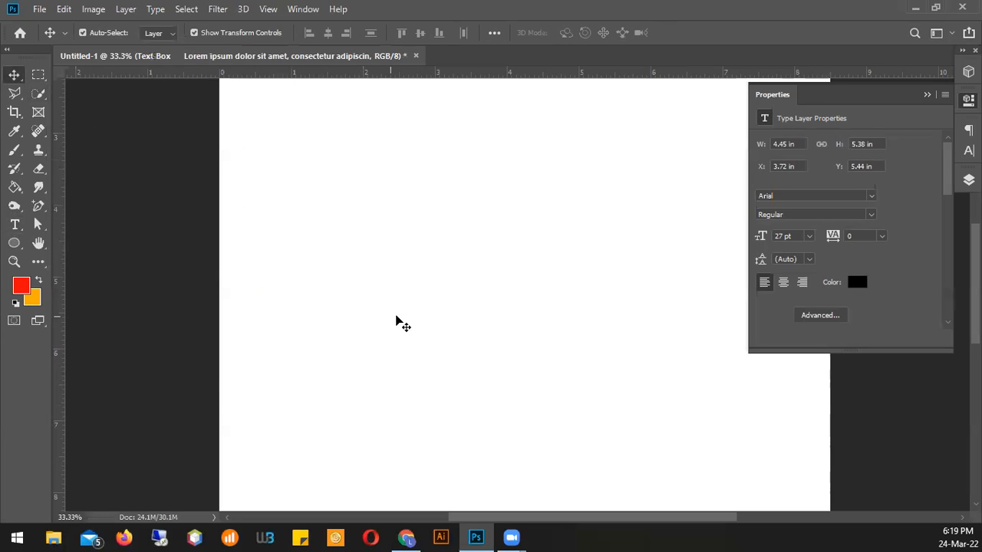
Step: Set the Pen tool to Shape mode with the whole blank page in view
{"action": "left_click", "coordinate": [430, 311], "text": "ctrl+alt"}
{"action": "left_click", "coordinate": [473, 325], "text": "ctrl+alt"}
{"action": "left_click_drag", "start_coordinate": [527, 276], "coordinate": [404, 281]}
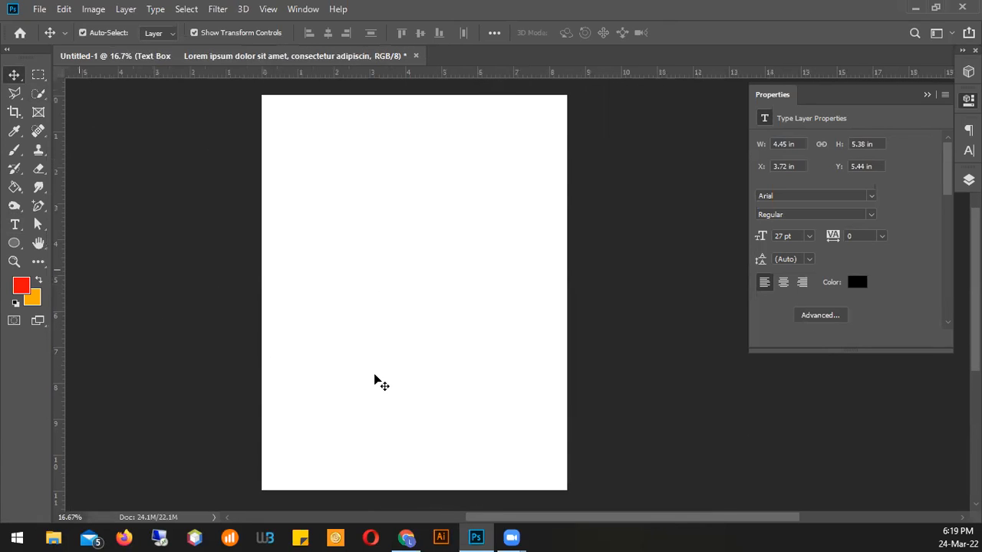
{"action": "left_click", "coordinate": [38, 205]}
{"action": "left_click", "coordinate": [75, 207]}
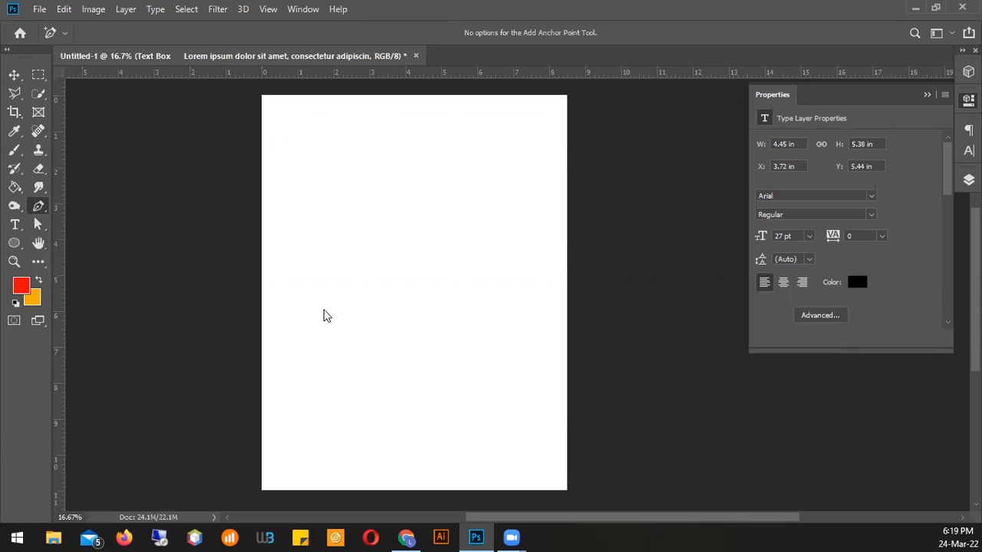
{"action": "left_click", "coordinate": [35, 209]}
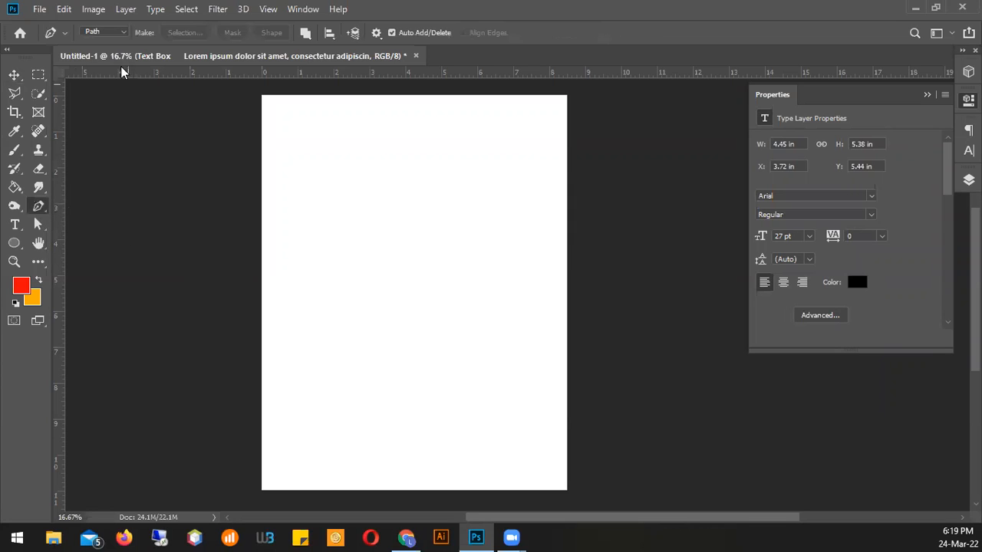
{"action": "left_click", "coordinate": [123, 32]}
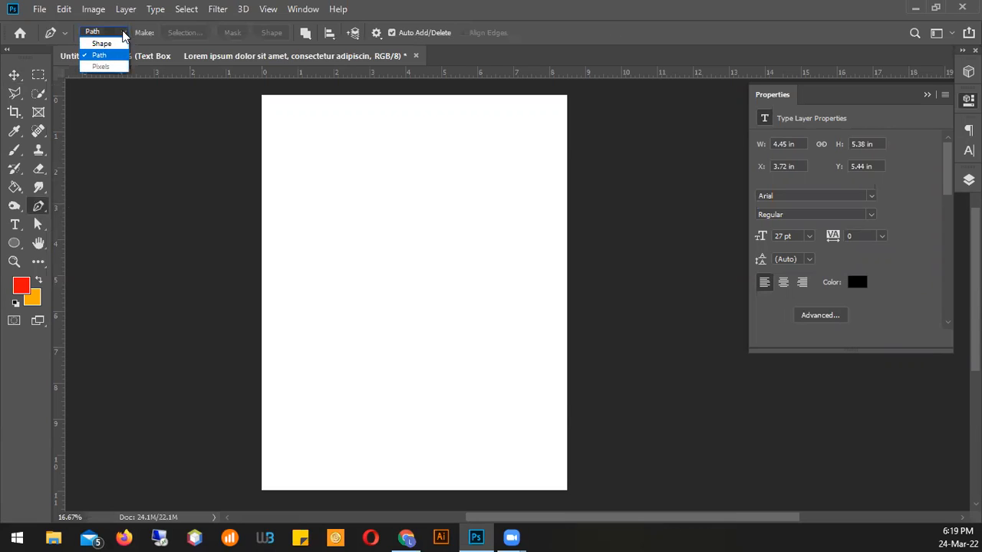
{"action": "left_click", "coordinate": [114, 42]}
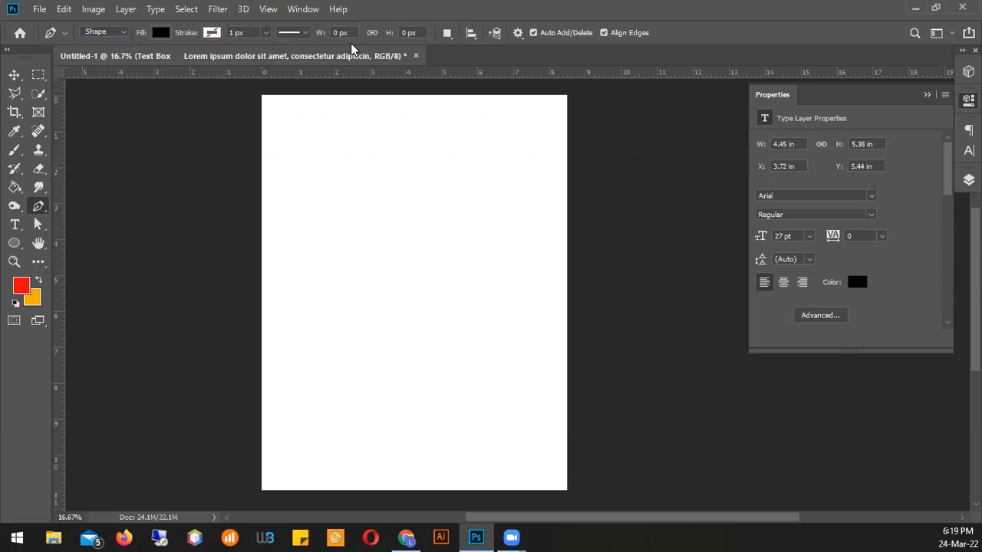
{"action": "left_click", "coordinate": [310, 11]}
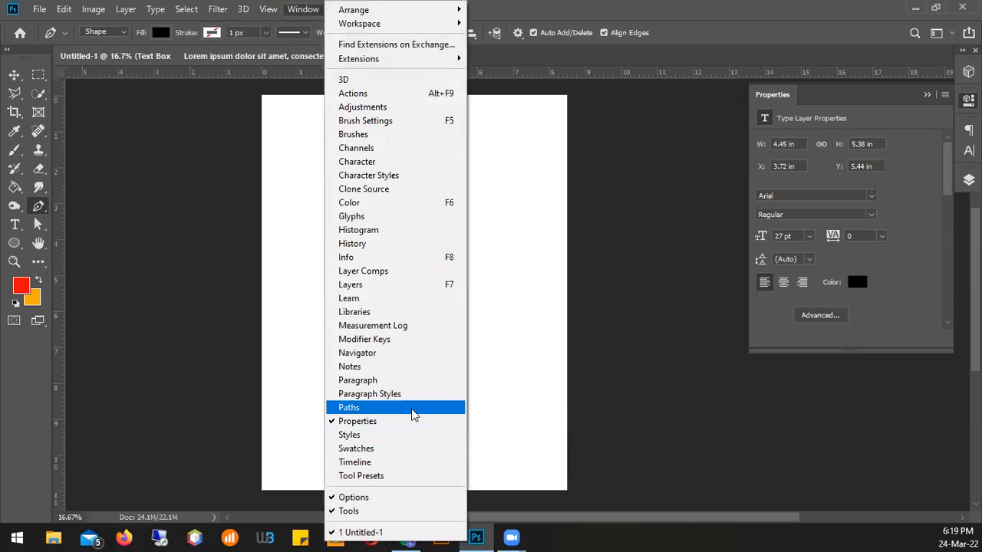
{"action": "left_click", "coordinate": [102, 46]}
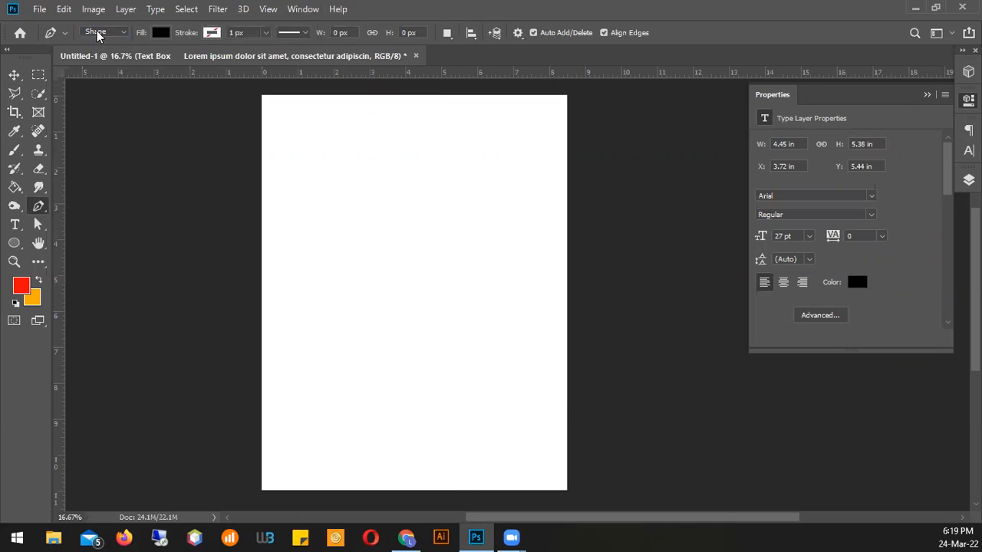
{"action": "left_click", "coordinate": [123, 33]}
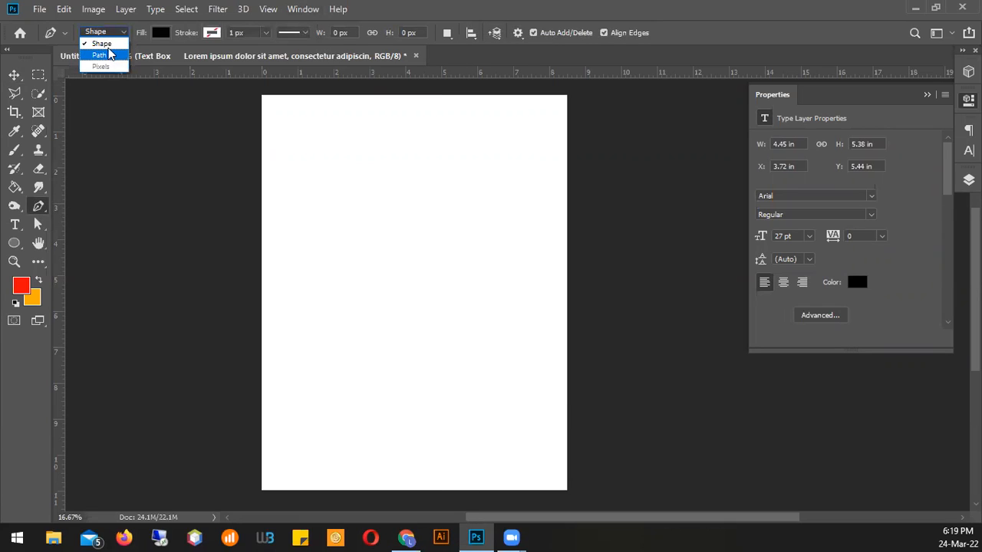
{"action": "left_click", "coordinate": [102, 44]}
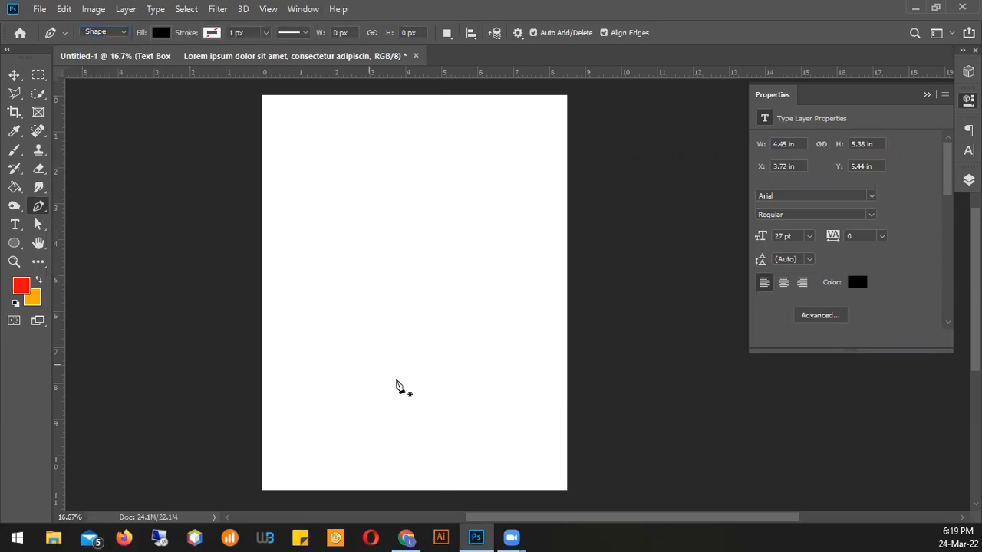
Step: Draw a closed black shape about 3342 px wide and 3021 px high, with a wavy upper edge rising across the lower page
{"action": "left_click", "coordinate": [231, 423]}
{"action": "left_click_drag", "start_coordinate": [376, 377], "coordinate": [480, 395]}
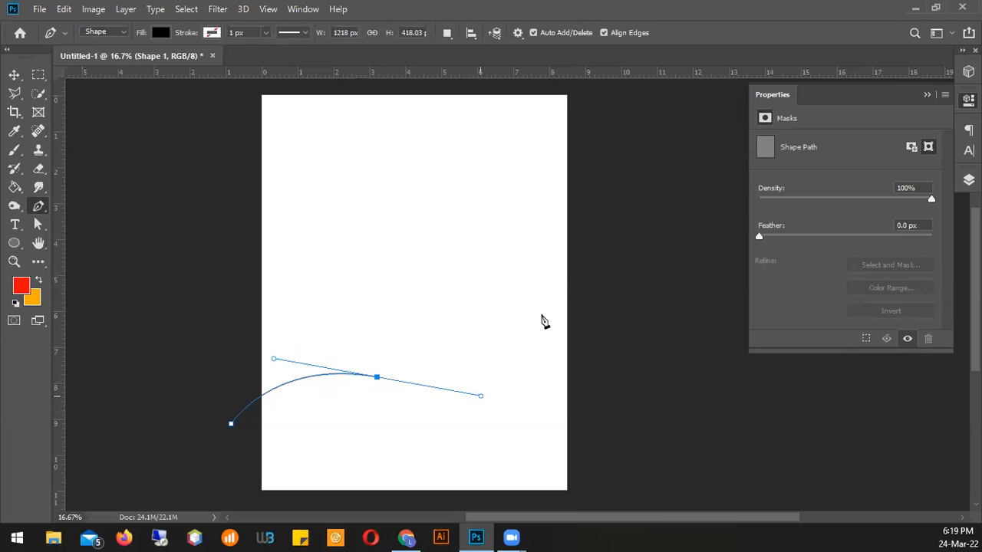
{"action": "left_click", "coordinate": [554, 157]}
{"action": "left_click_drag", "start_coordinate": [558, 156], "coordinate": [619, 115]}
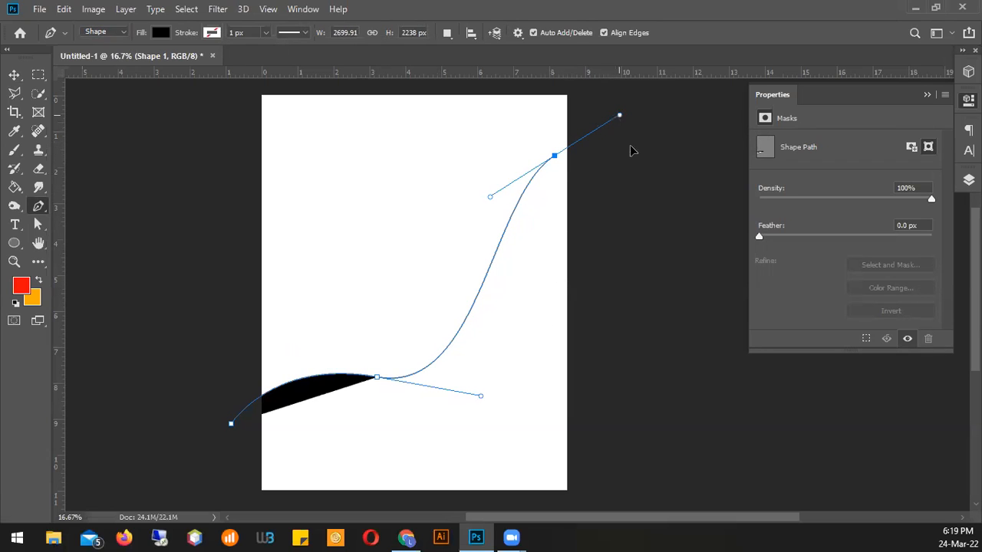
{"action": "left_click", "coordinate": [632, 217]}
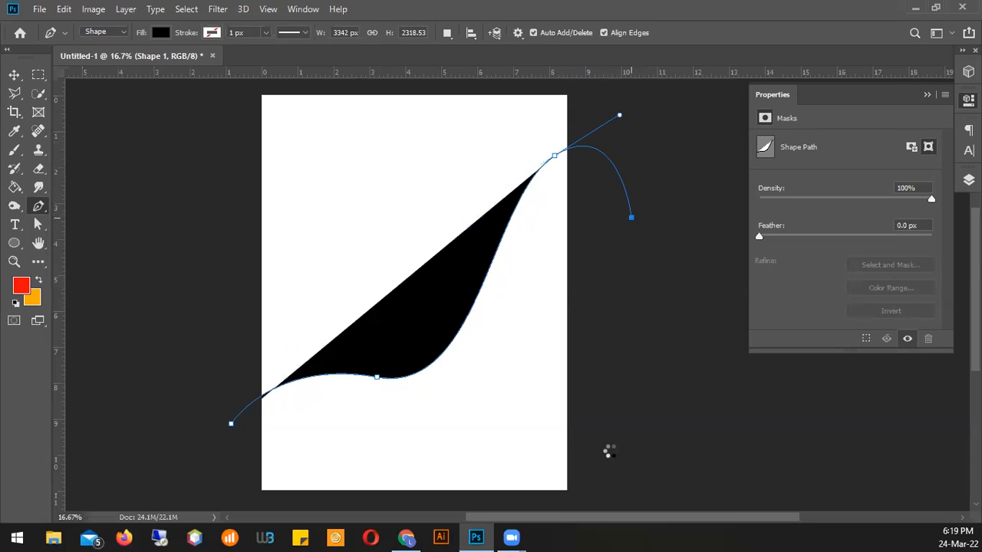
{"action": "left_click", "coordinate": [583, 508]}
{"action": "left_click", "coordinate": [255, 497]}
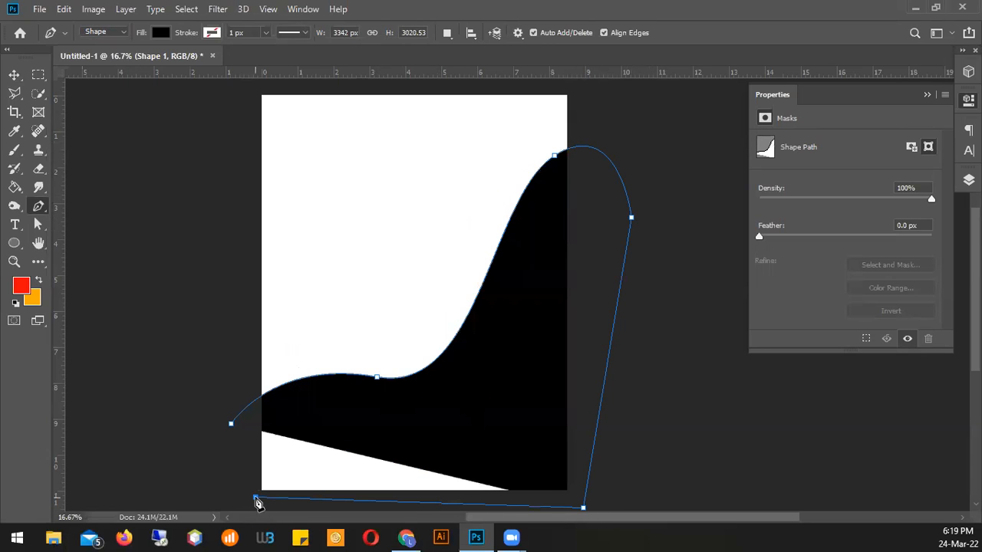
{"action": "left_click", "coordinate": [233, 426]}
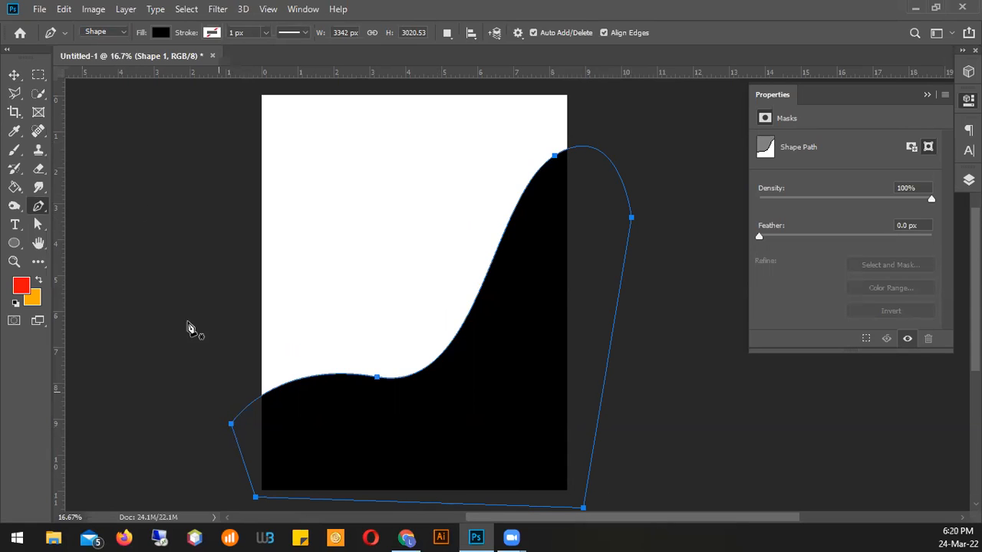
{"action": "left_click", "coordinate": [14, 75]}
{"action": "left_click", "coordinate": [686, 398]}
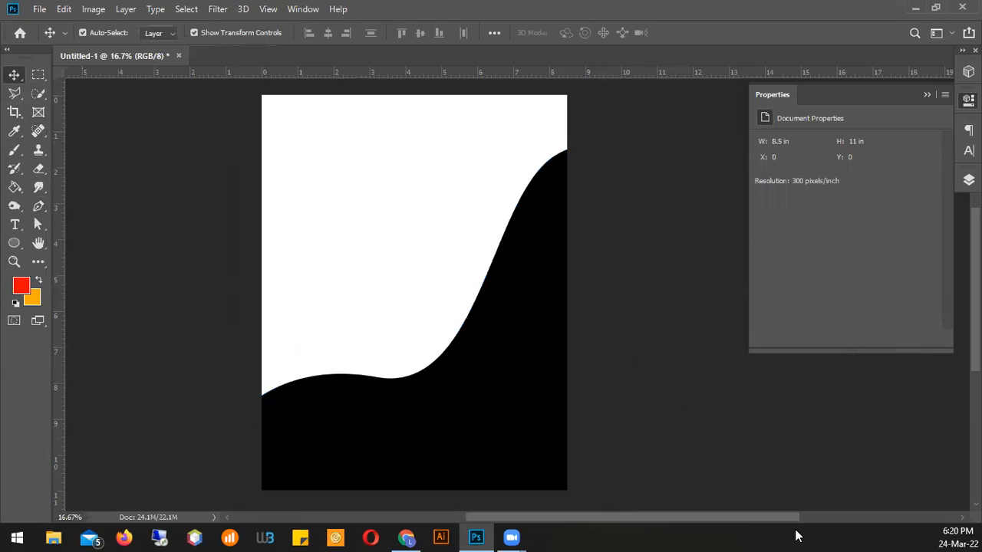
Step: Change the fill of the black wavy shape to light green ddffa1
{"action": "left_click", "coordinate": [549, 420]}
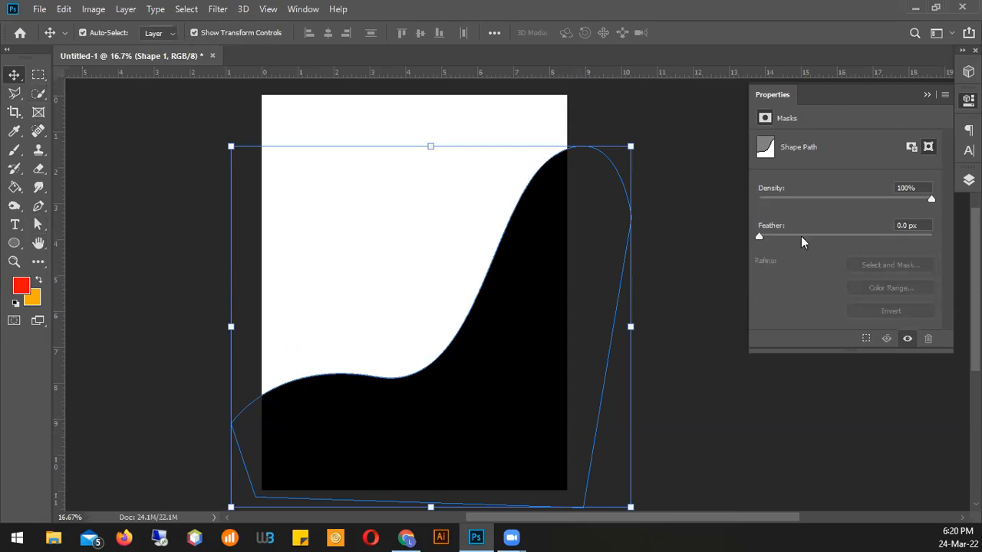
{"action": "left_click", "coordinate": [14, 242]}
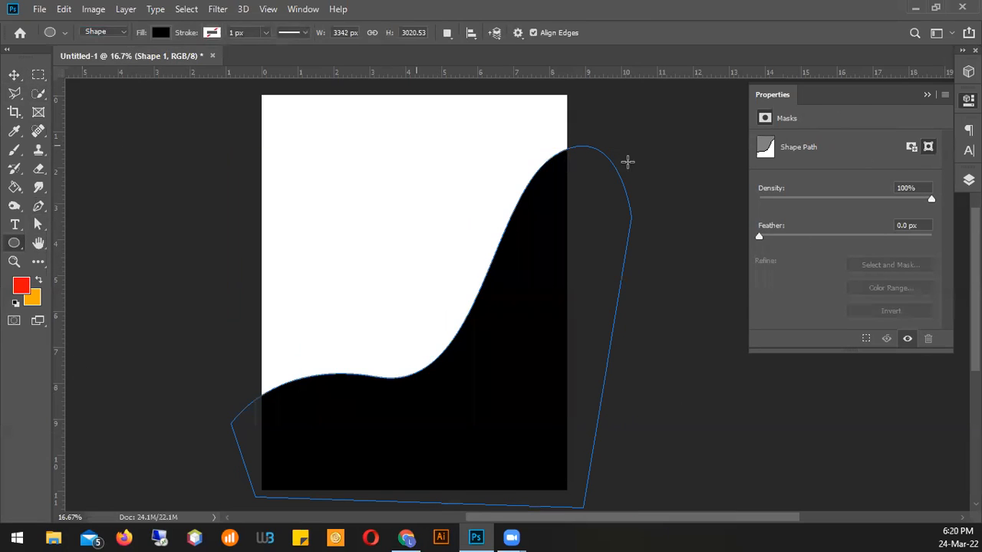
{"action": "left_click", "coordinate": [968, 179]}
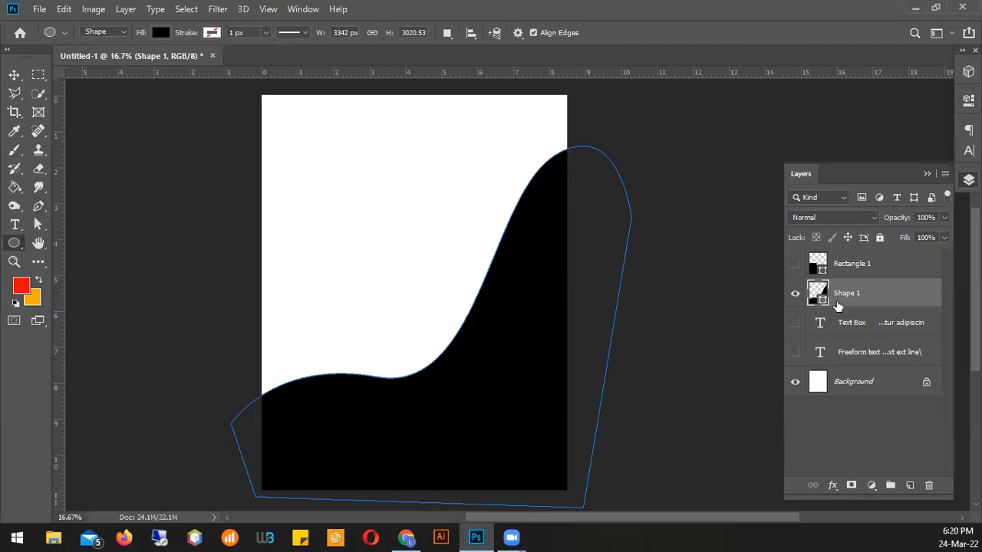
{"action": "double_click", "coordinate": [819, 292]}
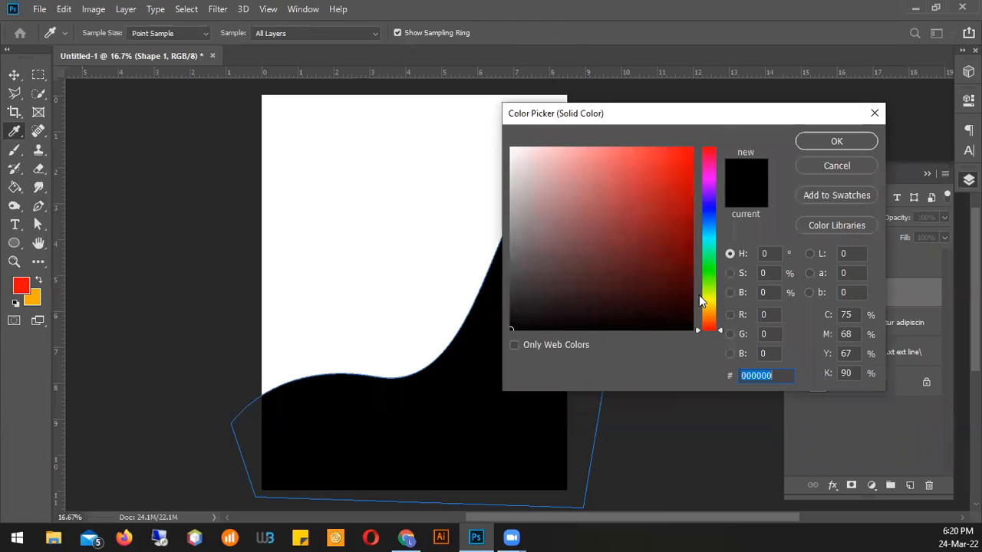
{"action": "left_click_drag", "start_coordinate": [707, 296], "coordinate": [709, 289]}
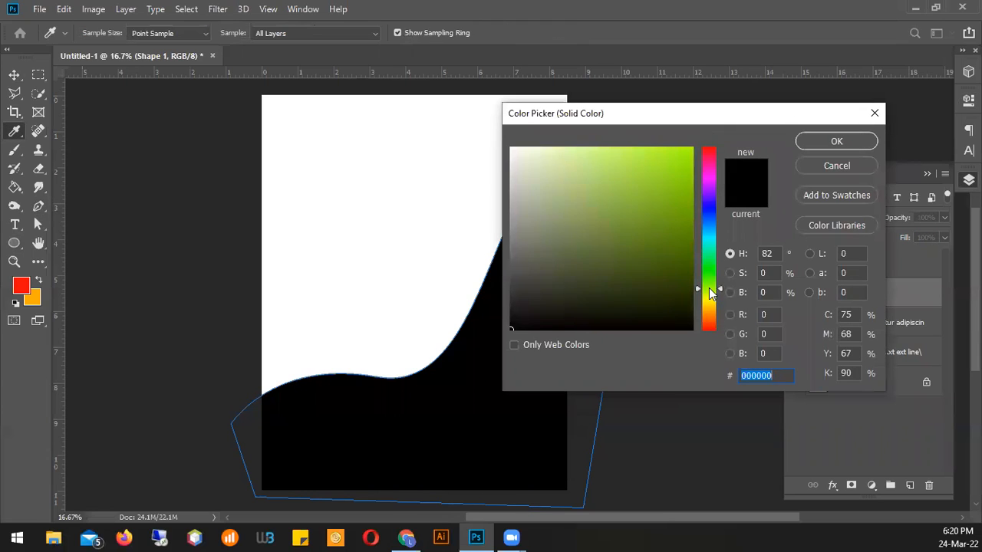
{"action": "left_click", "coordinate": [560, 146]}
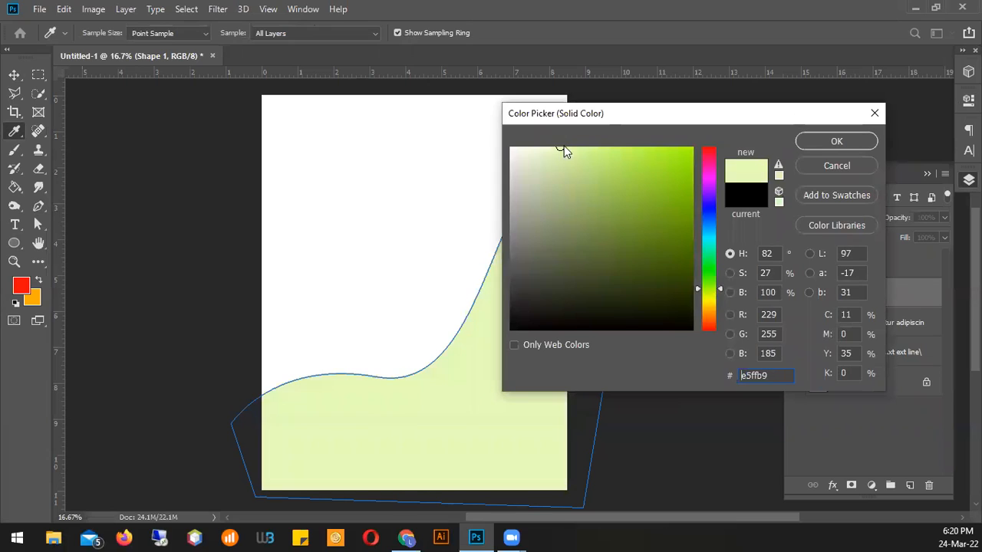
{"action": "left_click", "coordinate": [577, 147]}
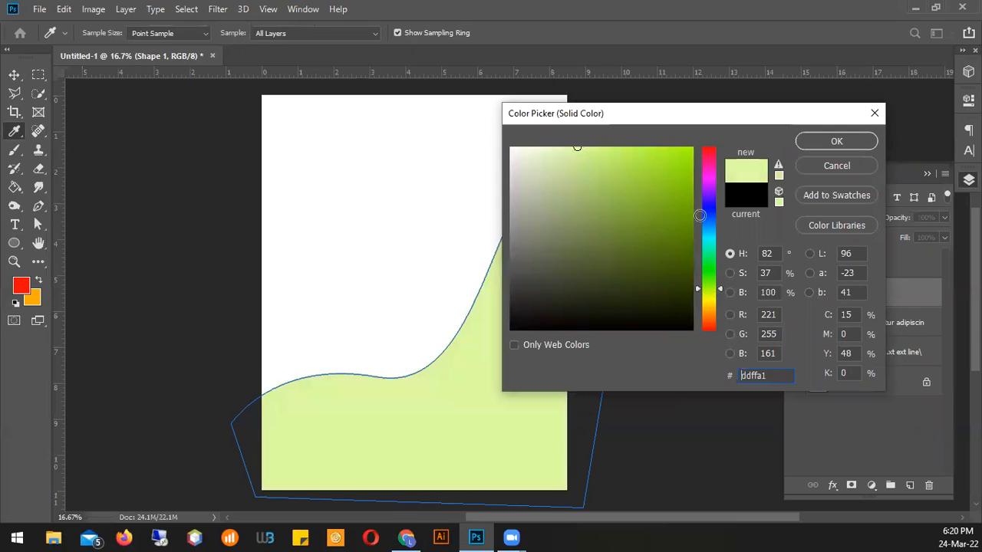
{"action": "left_click", "coordinate": [845, 144]}
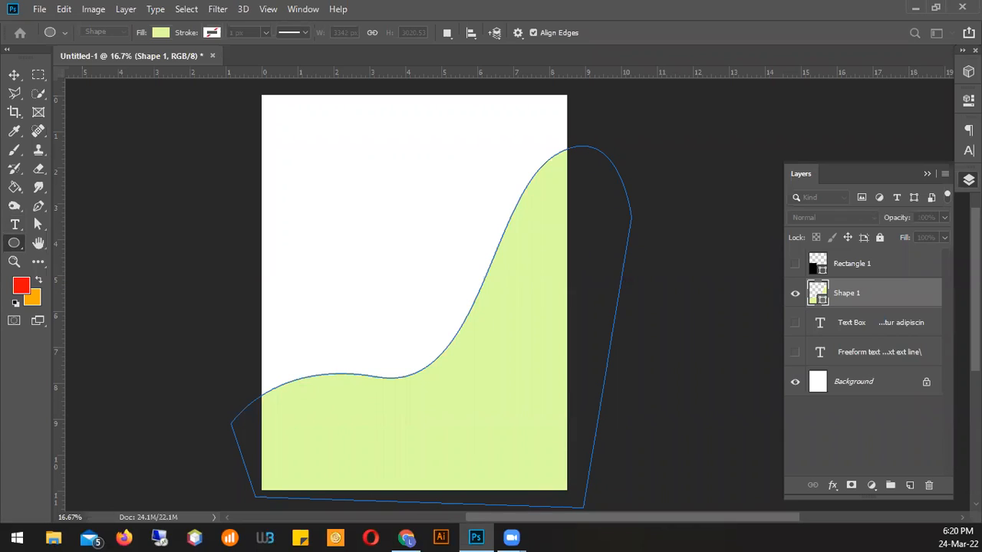
{"action": "left_click", "coordinate": [470, 247]}
{"action": "left_click", "coordinate": [574, 288]}
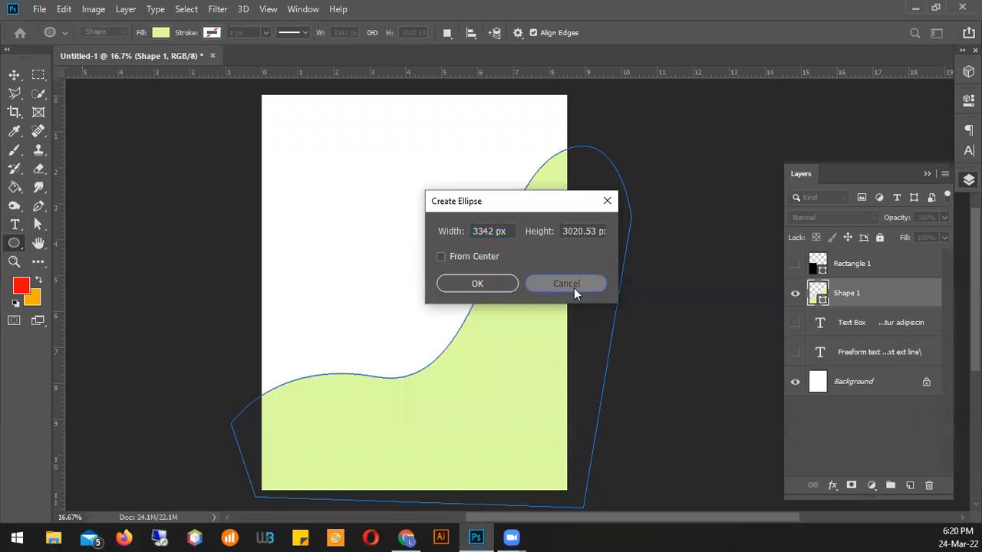
{"action": "left_click", "coordinate": [14, 74]}
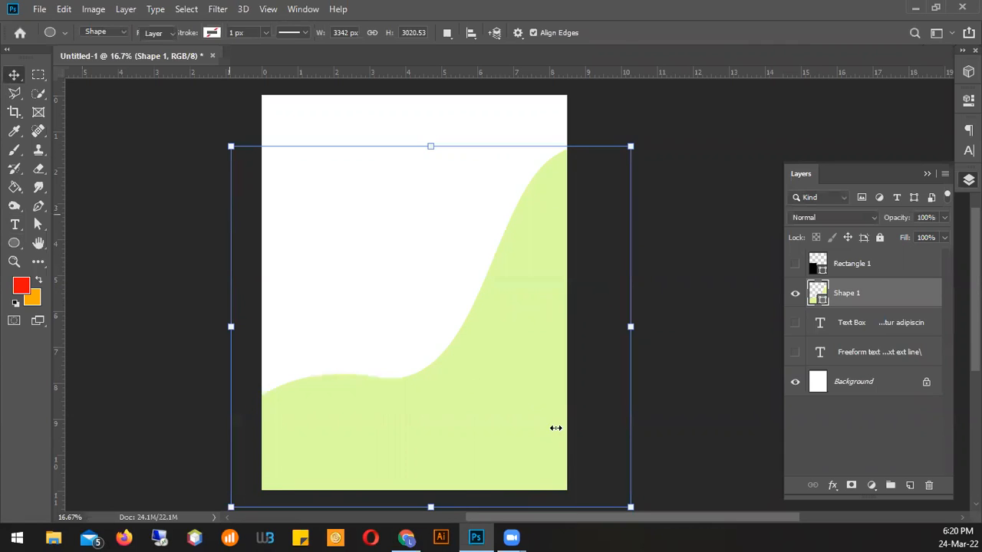
{"action": "key", "text": "ctrl+t"}
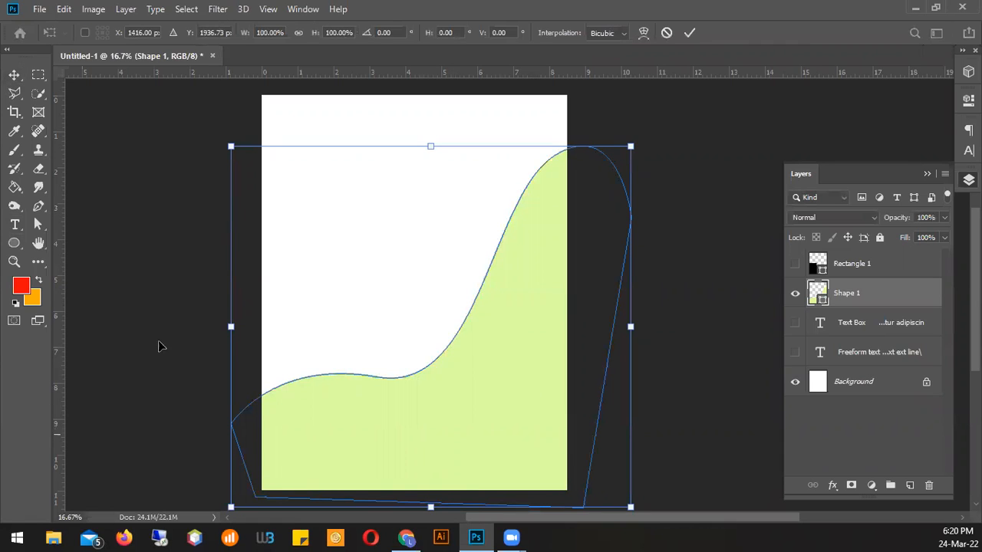
Step: Add horizontal "Lorem ipsum" placeholder text on the path along the green shape's wavy upper edge and commit it
{"action": "left_click", "coordinate": [14, 224]}
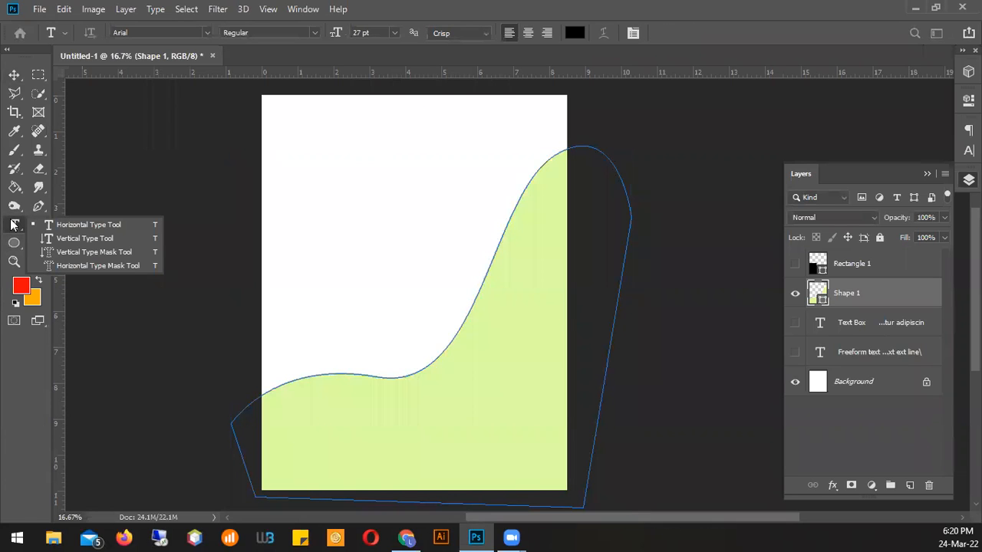
{"action": "left_click", "coordinate": [536, 14]}
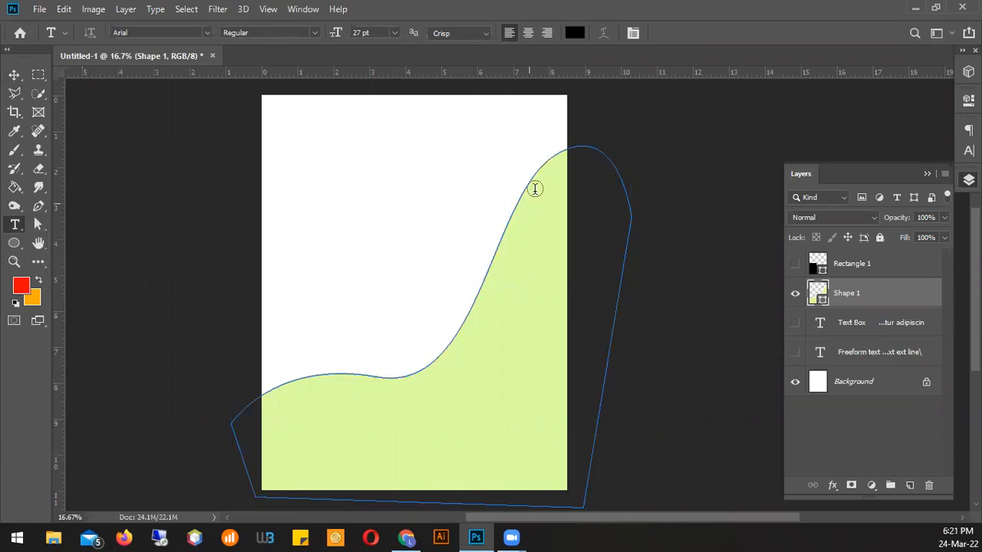
{"action": "left_click", "coordinate": [292, 378]}
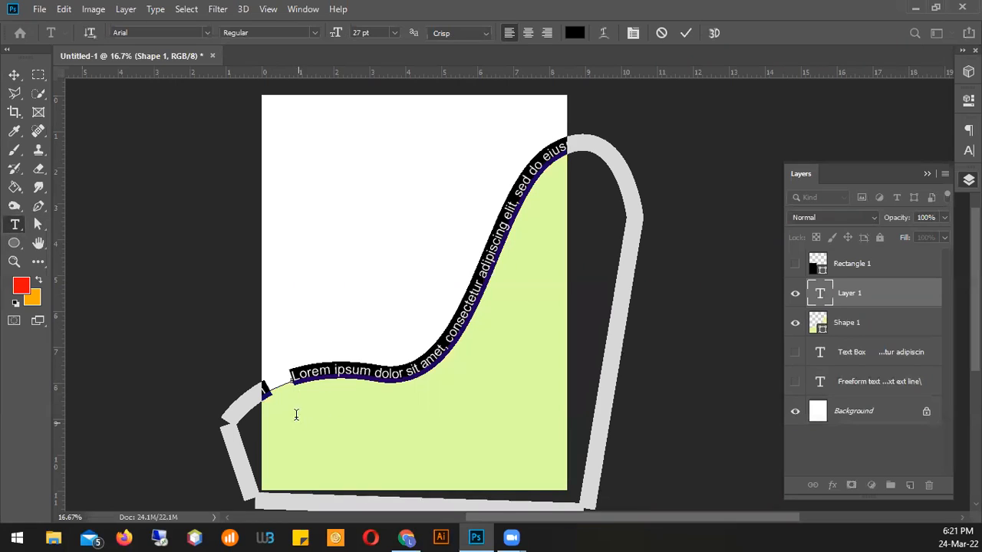
{"action": "left_click", "coordinate": [34, 223]}
{"action": "left_click", "coordinate": [512, 254]}
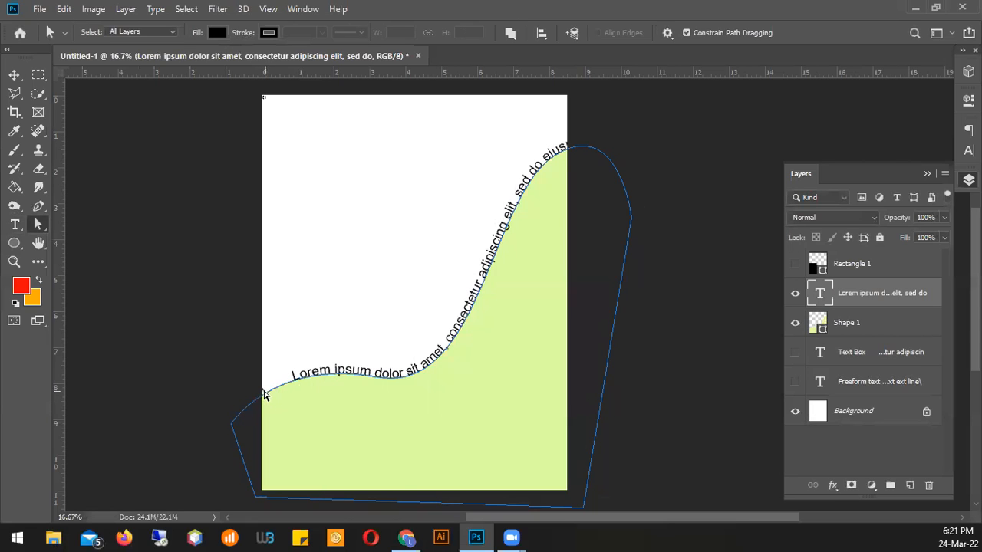
Step: Slide the start of the path text along the wave so it begins just before the dip in the curve
{"action": "mouse_move", "coordinate": [262, 389]}
{"action": "left_mouse_down"}
{"action": "mouse_move", "coordinate": [225, 440]}
{"action": "mouse_move", "coordinate": [516, 521]}
{"action": "mouse_move", "coordinate": [647, 347]}
{"action": "mouse_move", "coordinate": [548, 149]}
{"action": "mouse_move", "coordinate": [535, 154]}
{"action": "left_mouse_up"}
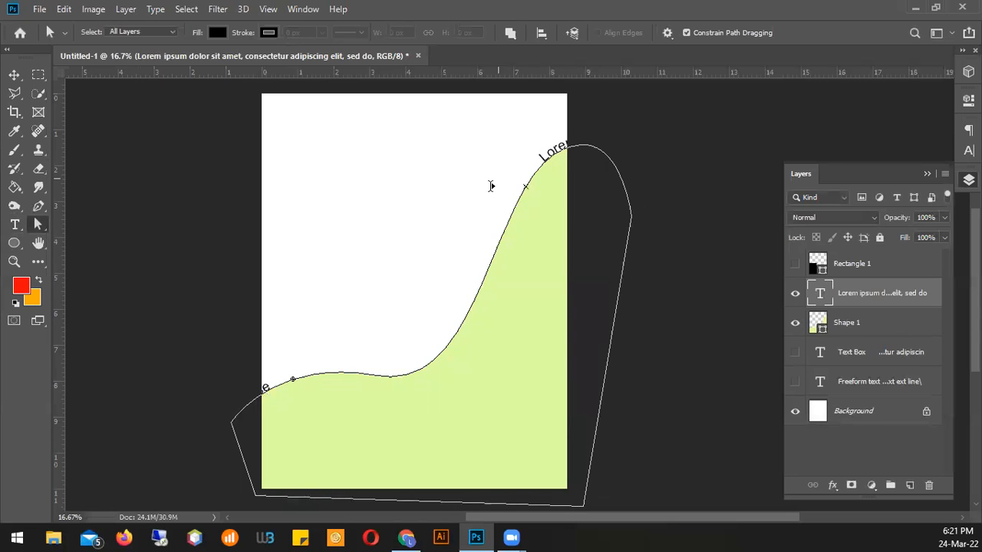
{"action": "left_click_drag", "start_coordinate": [244, 375], "coordinate": [248, 370]}
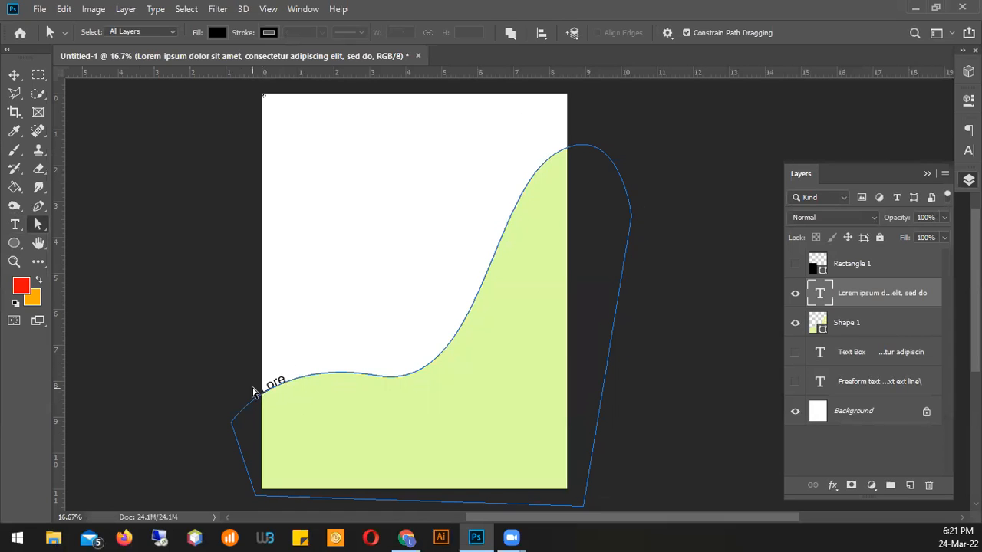
{"action": "left_click_drag", "start_coordinate": [281, 376], "coordinate": [281, 376]}
{"action": "left_click_drag", "start_coordinate": [338, 352], "coordinate": [474, 288]}
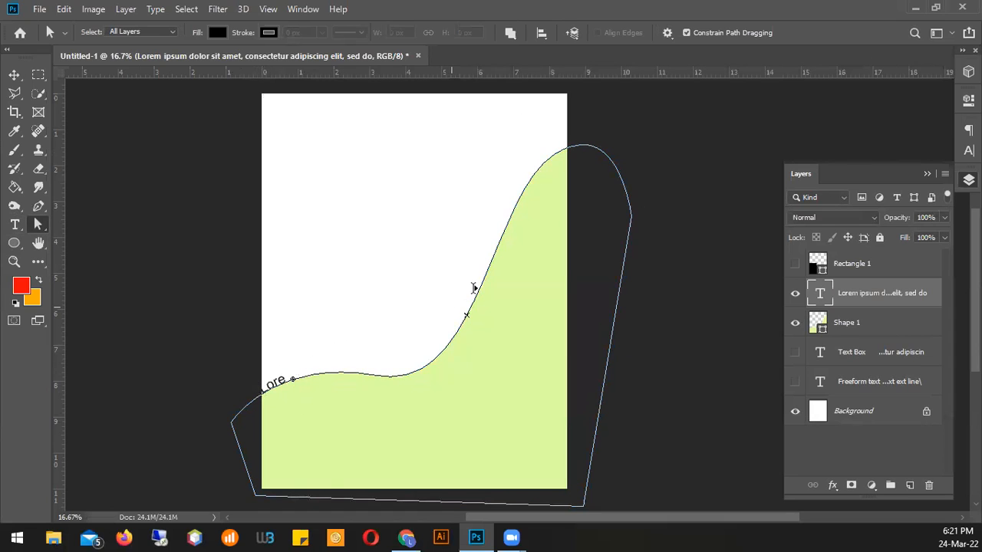
{"action": "left_click_drag", "start_coordinate": [535, 167], "coordinate": [527, 170]}
{"action": "left_click_drag", "start_coordinate": [487, 207], "coordinate": [352, 353]}
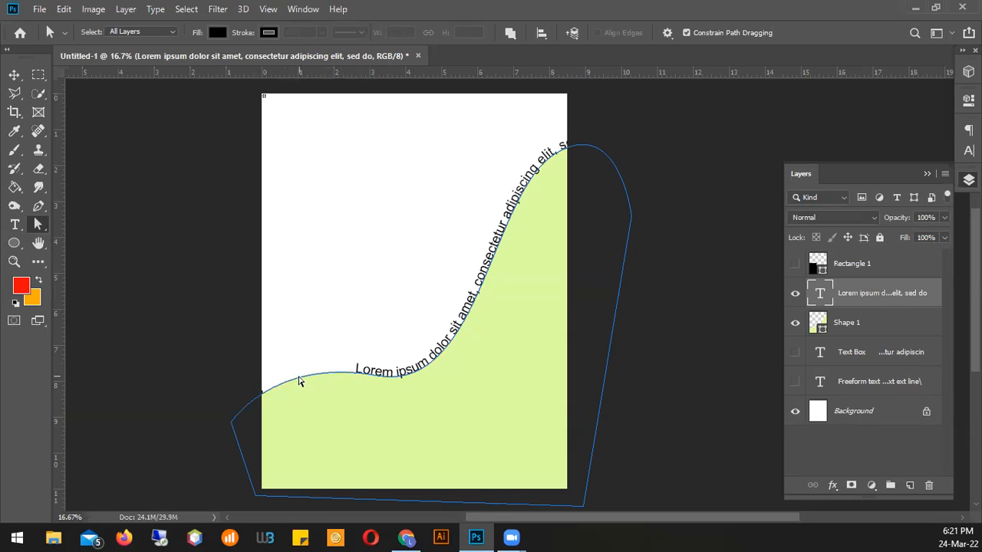
Step: Adjust the path text's start and end points so it runs along the wave from the page's left edge to its right edge
{"action": "left_click", "coordinate": [304, 370]}
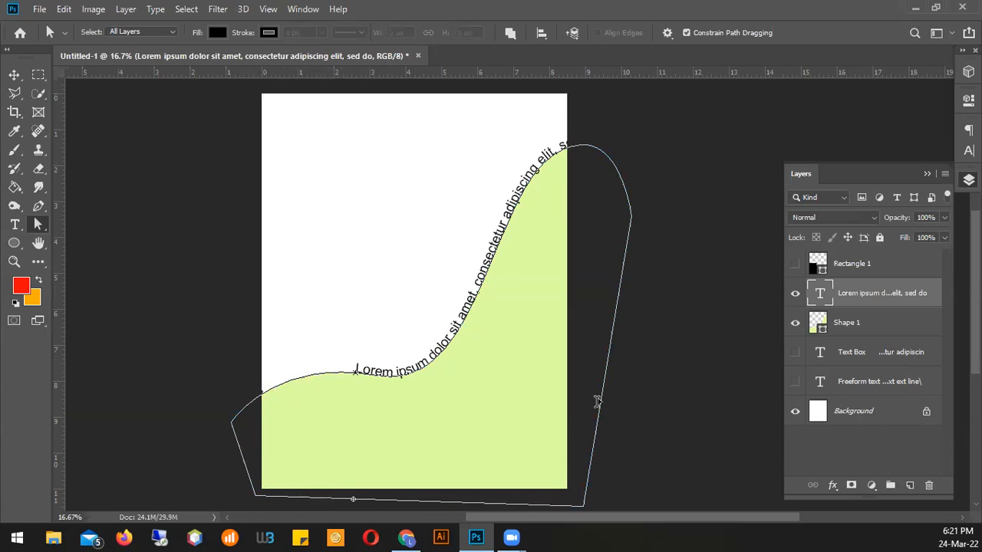
{"action": "scroll", "coordinate": [597, 402], "scroll_direction": "down", "scroll_amount": 1}
{"action": "mouse_move", "coordinate": [563, 142]}
{"action": "left_mouse_down"}
{"action": "mouse_move", "coordinate": [530, 159]}
{"action": "mouse_move", "coordinate": [528, 146]}
{"action": "mouse_move", "coordinate": [501, 145]}
{"action": "mouse_move", "coordinate": [506, 138]}
{"action": "left_mouse_up"}
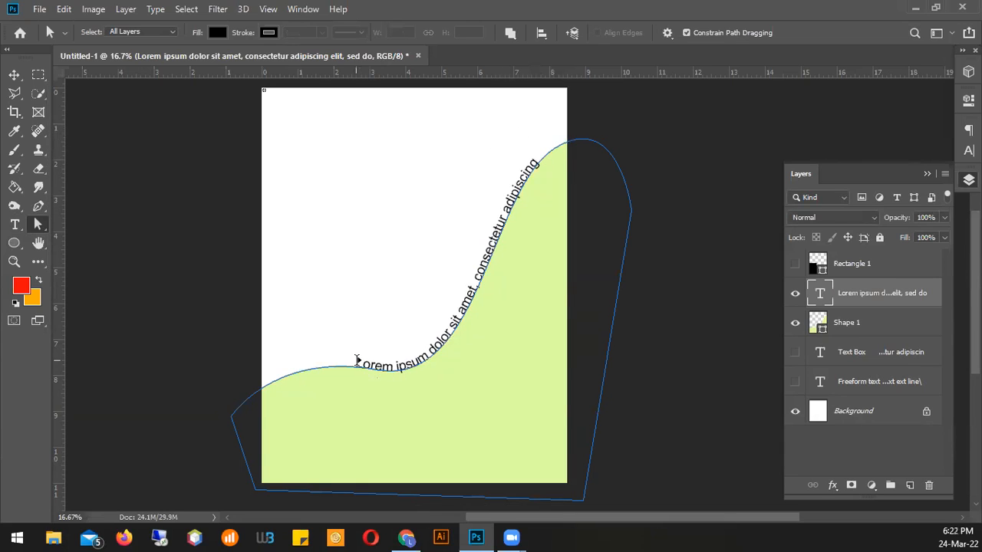
{"action": "mouse_move", "coordinate": [357, 362]}
{"action": "left_mouse_down"}
{"action": "mouse_move", "coordinate": [298, 356]}
{"action": "mouse_move", "coordinate": [262, 371]}
{"action": "left_mouse_up"}
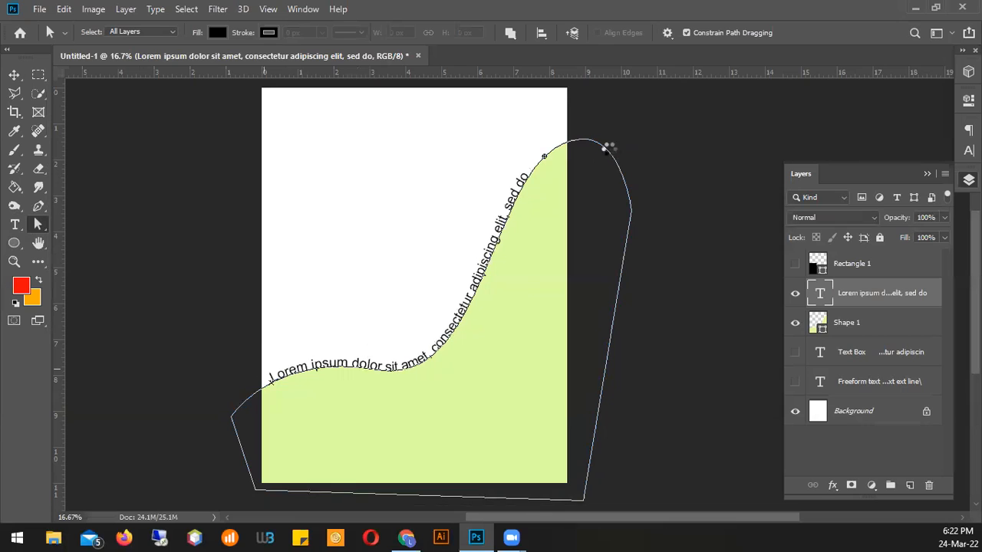
{"action": "left_click", "coordinate": [519, 171]}
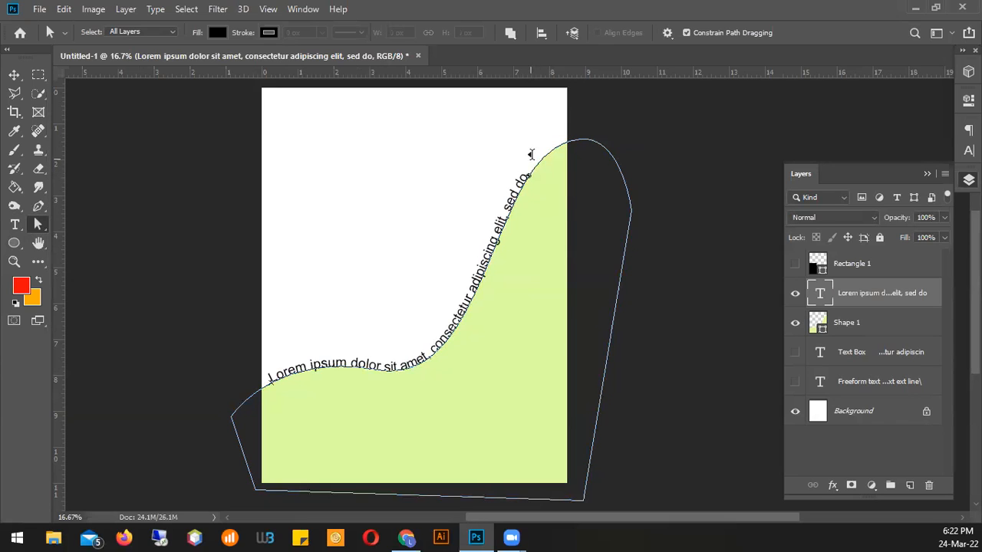
{"action": "left_click_drag", "start_coordinate": [553, 124], "coordinate": [565, 120]}
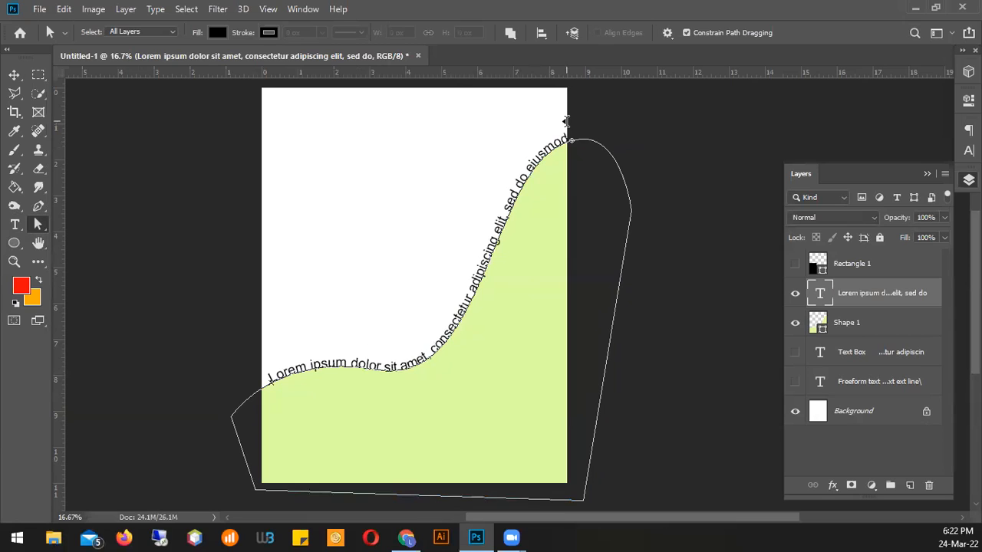
Step: Deselect the path text, hide the Shape 1 layer to view the curved text alone, and show the layer again
{"action": "left_click", "coordinate": [13, 75]}
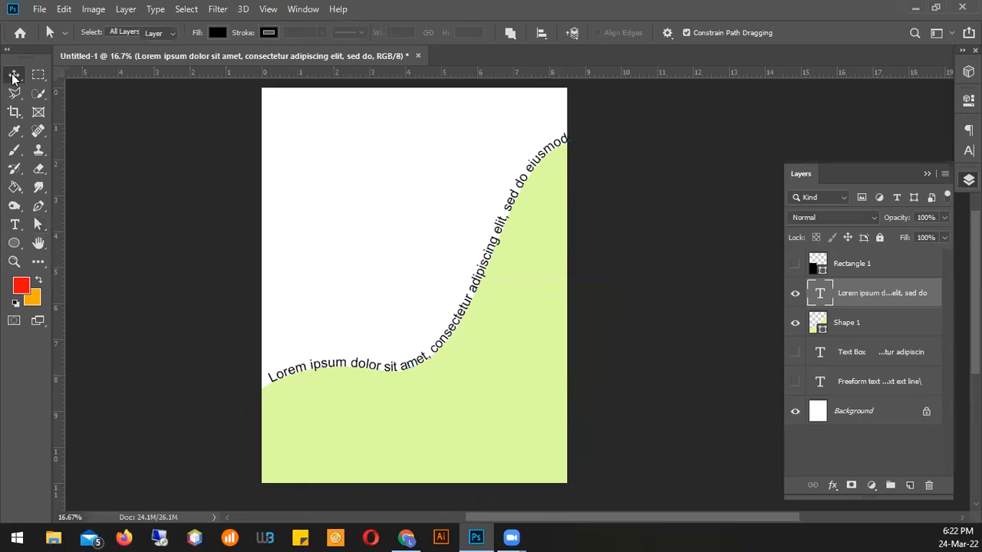
{"action": "left_click", "coordinate": [193, 409]}
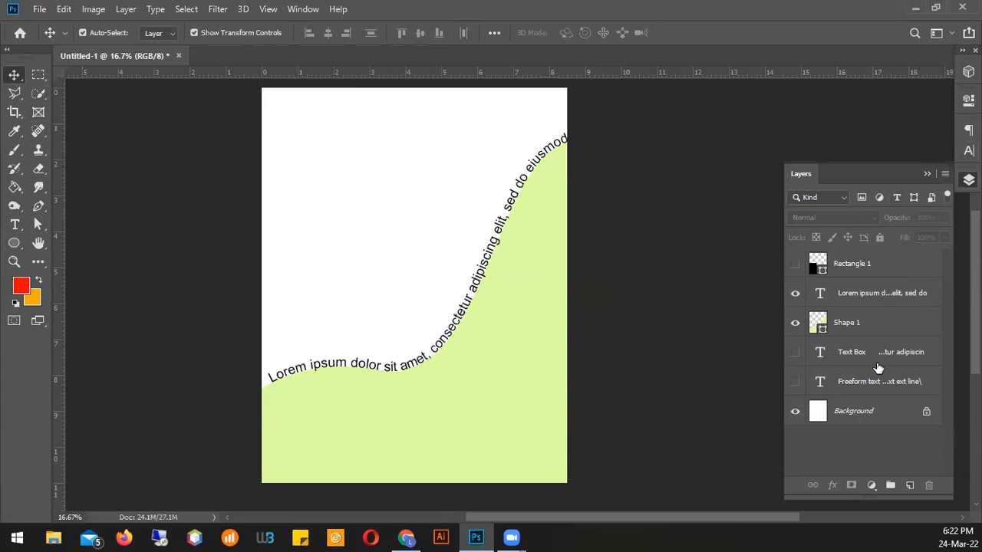
{"action": "left_click", "coordinate": [796, 323]}
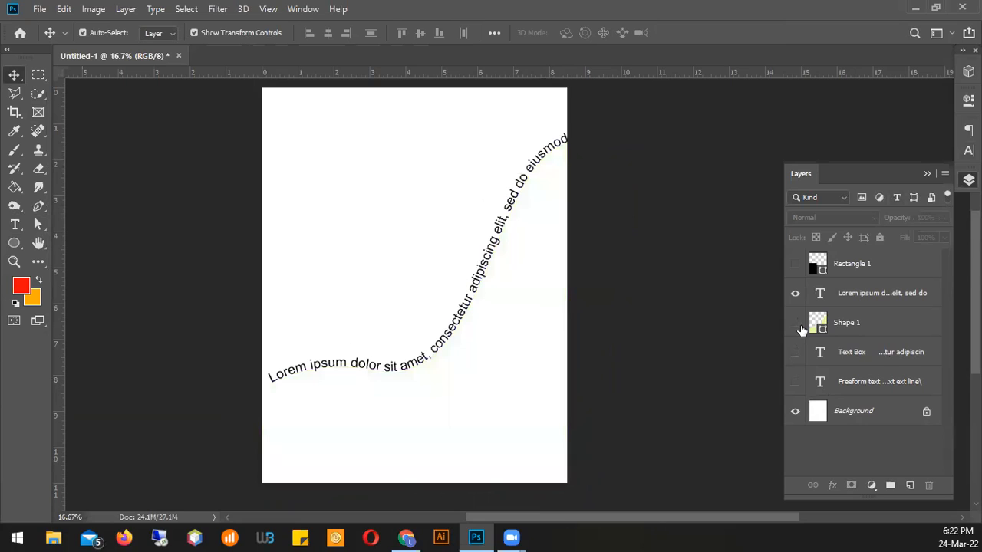
{"action": "left_click", "coordinate": [800, 326]}
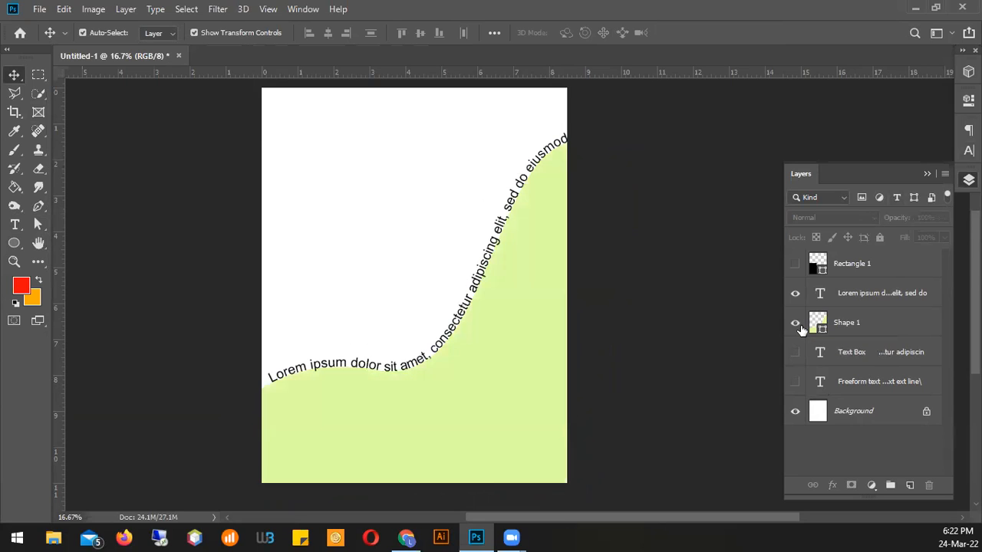
Step: Change the color of the curved path text to red ff0000
{"action": "left_click", "coordinate": [895, 289]}
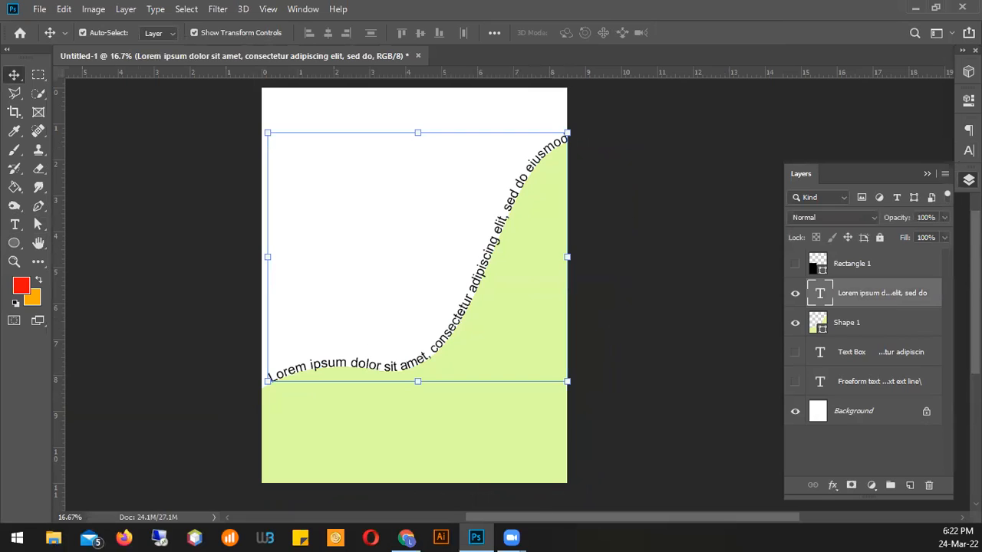
{"action": "left_click", "coordinate": [969, 151]}
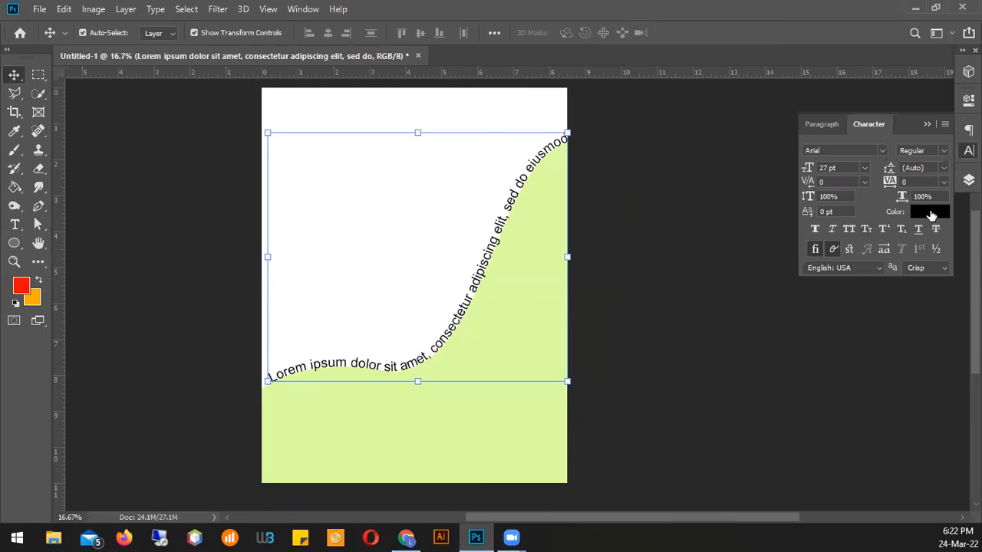
{"action": "left_click", "coordinate": [930, 216]}
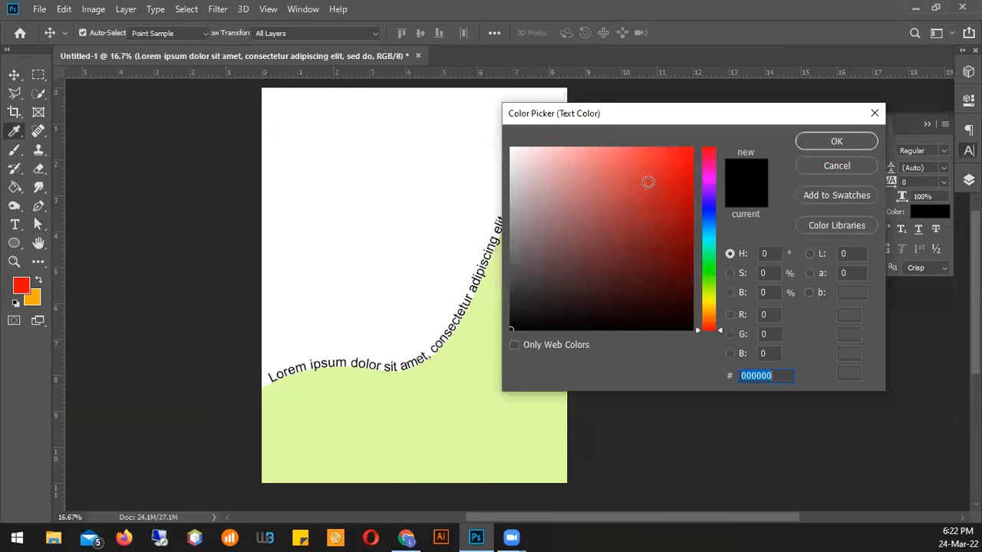
{"action": "type", "text": "ff0000"}
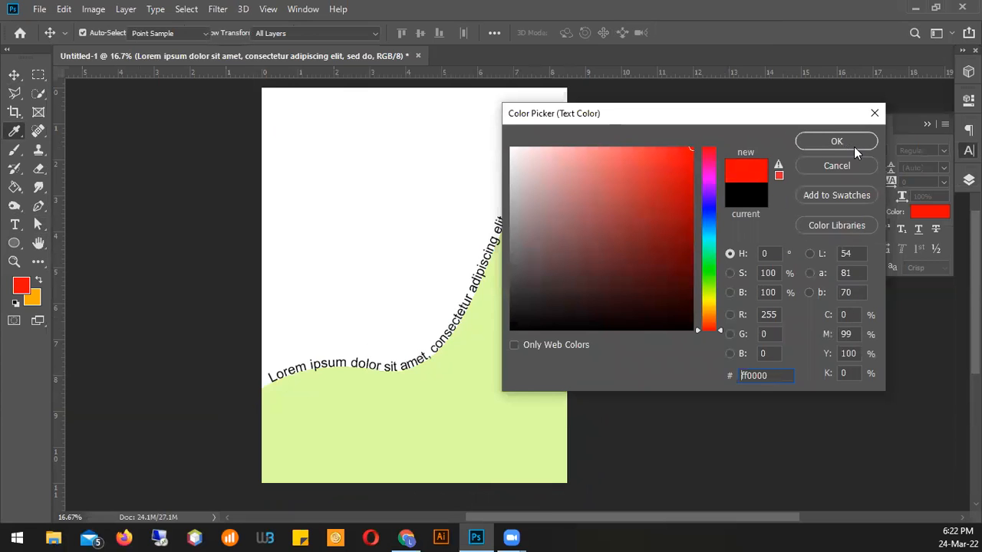
{"action": "left_click", "coordinate": [836, 142]}
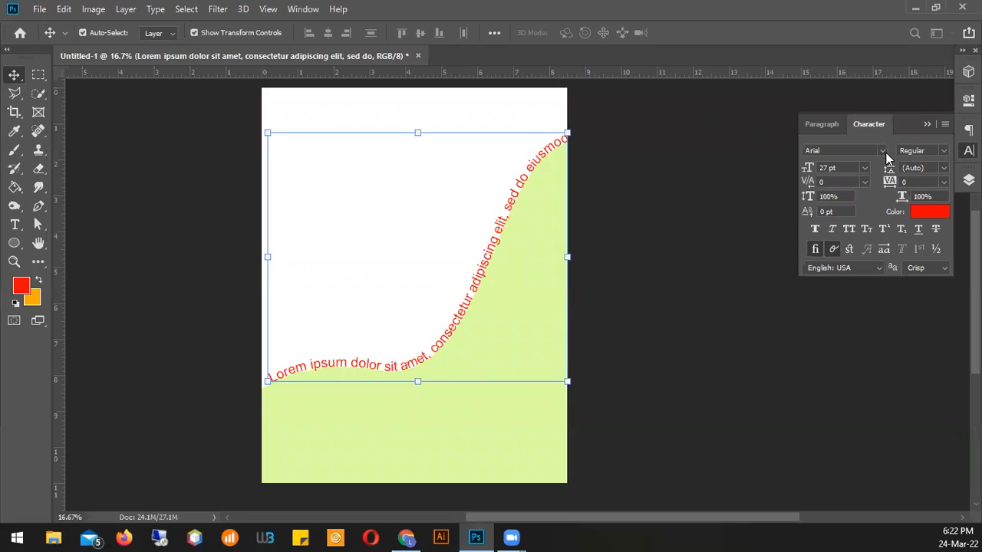
Step: Change the font of the curved path text to Allessa Personal Use
{"action": "left_click", "coordinate": [881, 153]}
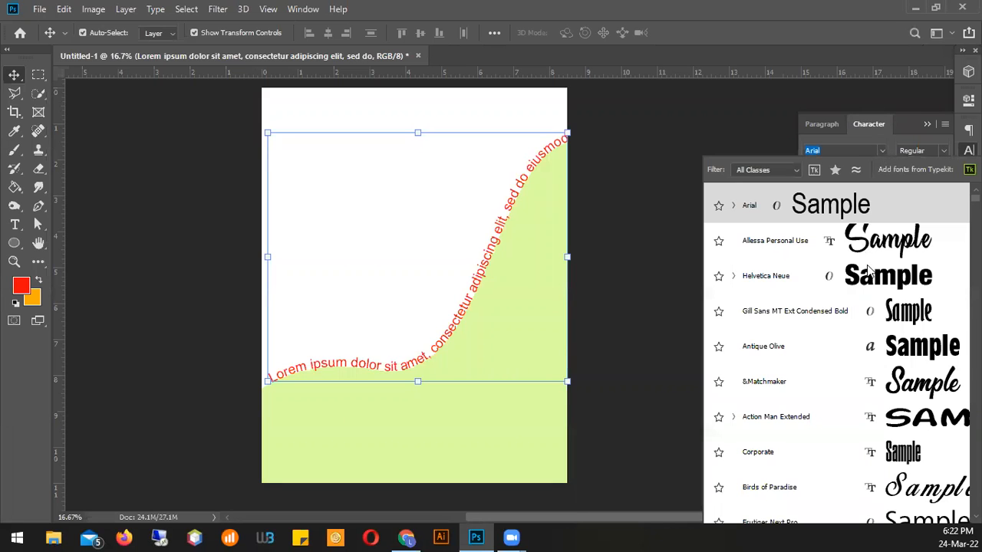
{"action": "left_click", "coordinate": [881, 157]}
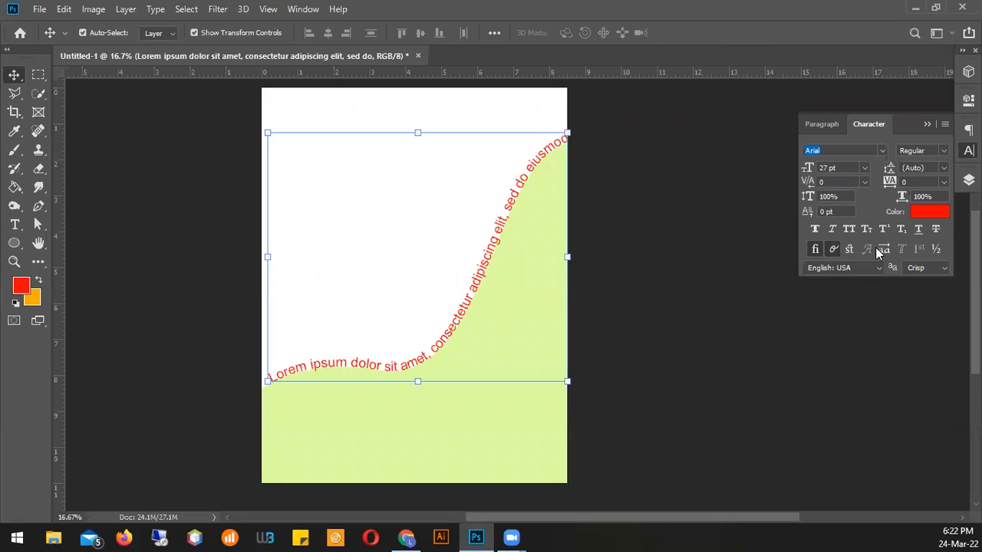
{"action": "left_click", "coordinate": [884, 152]}
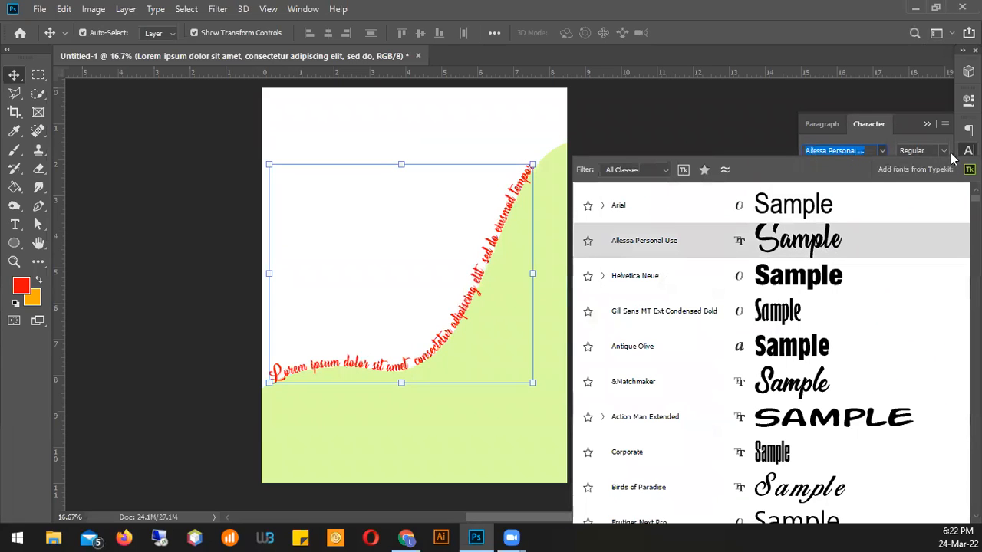
{"action": "left_click", "coordinate": [741, 28]}
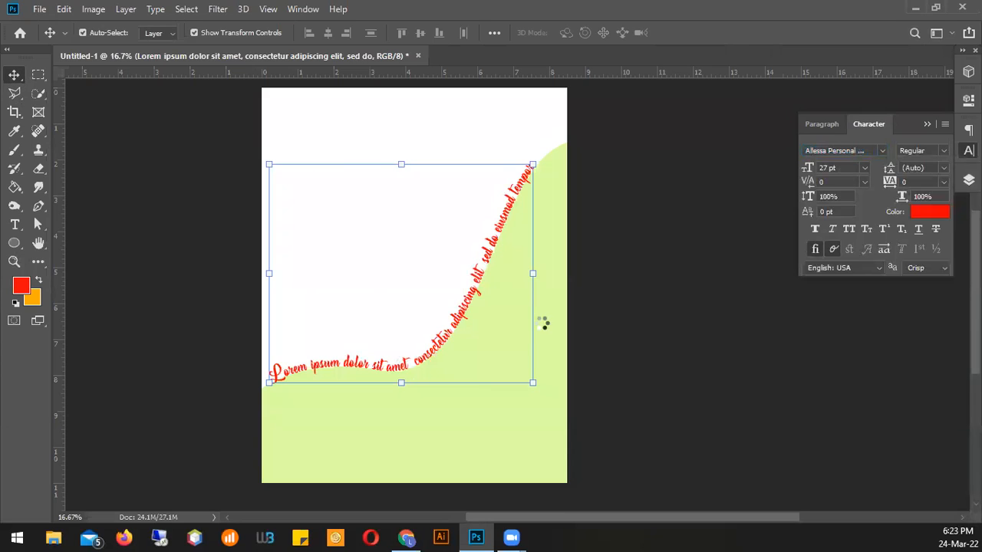
Step: Hide the curved path text layer and select the Shape 1 layer, ready for the Type tool
{"action": "left_click", "coordinate": [523, 426]}
{"action": "left_click", "coordinate": [523, 426]}
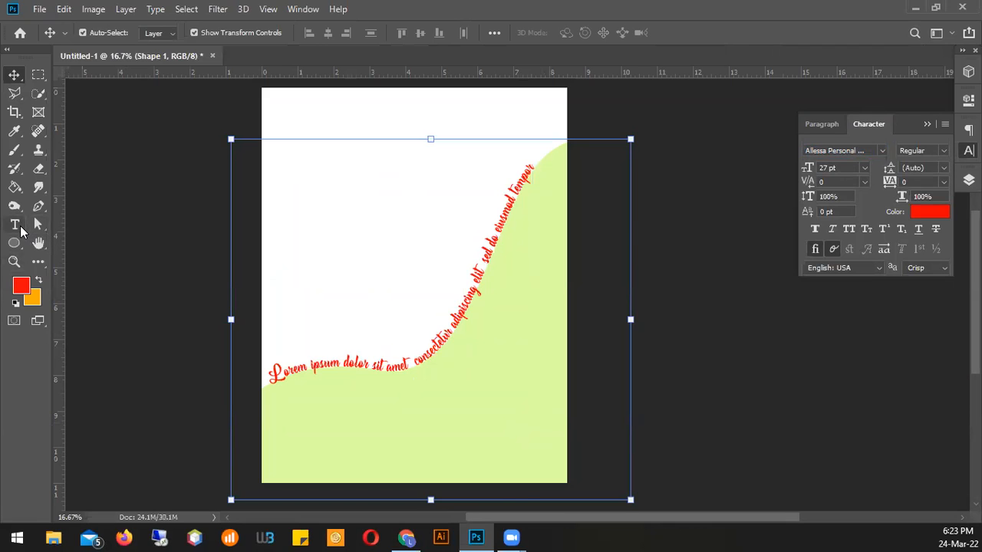
{"action": "left_click", "coordinate": [14, 224]}
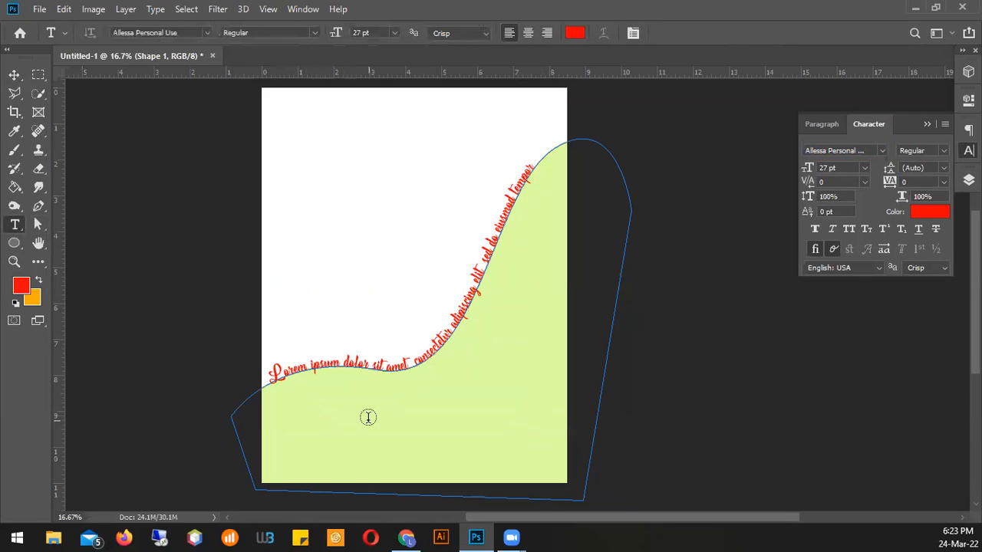
{"action": "left_click", "coordinate": [509, 371]}
{"action": "left_click", "coordinate": [727, 283]}
{"action": "left_click", "coordinate": [968, 180]}
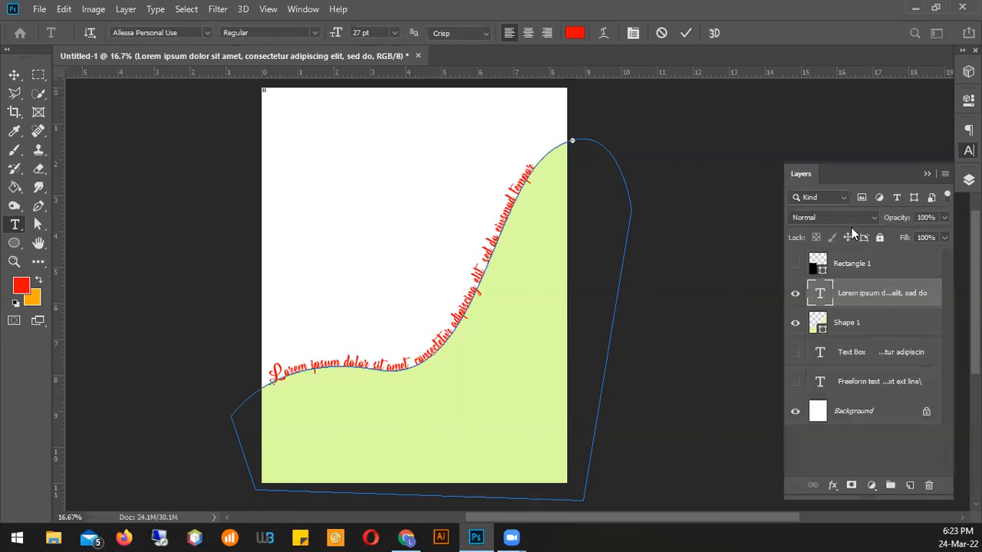
{"action": "left_click", "coordinate": [795, 293]}
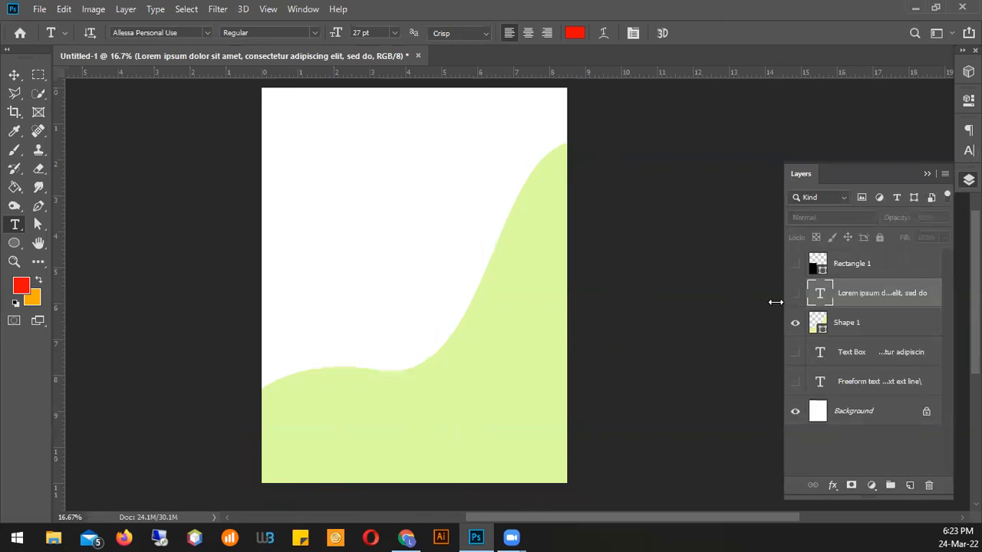
{"action": "left_click", "coordinate": [859, 322]}
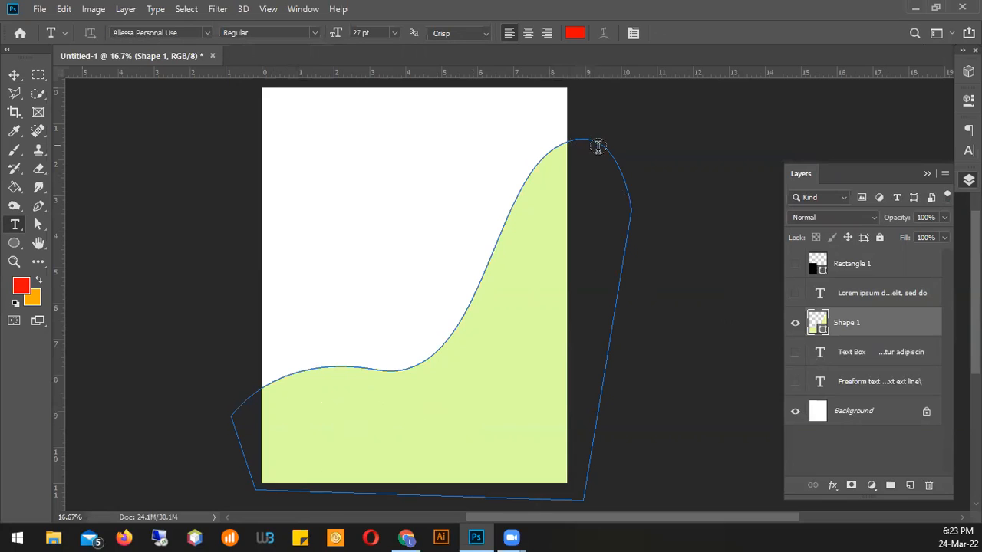
Step: Create area text inside the wavy green shape and fill it with repeated Lorem ipsum placeholder text
{"action": "left_click", "coordinate": [352, 413]}
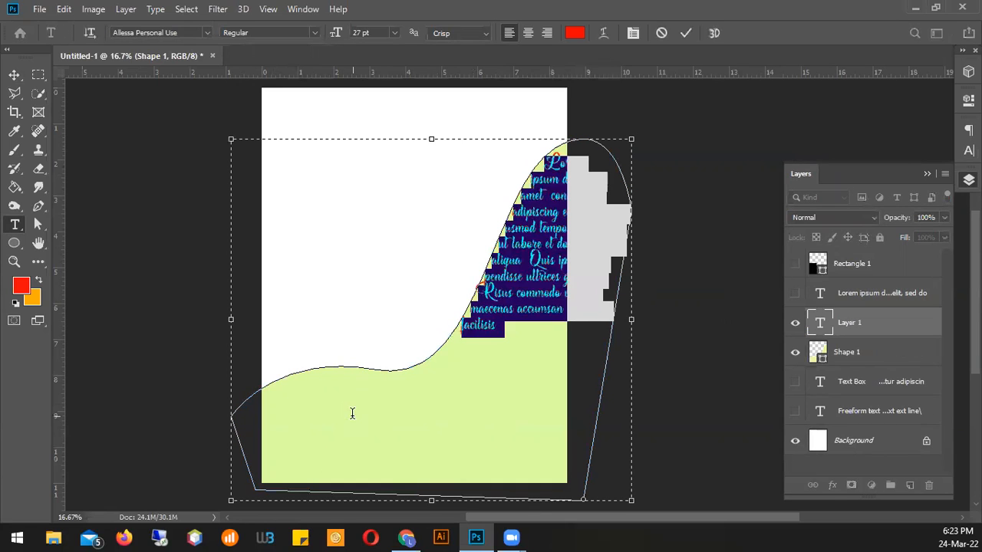
{"action": "left_click", "coordinate": [528, 340]}
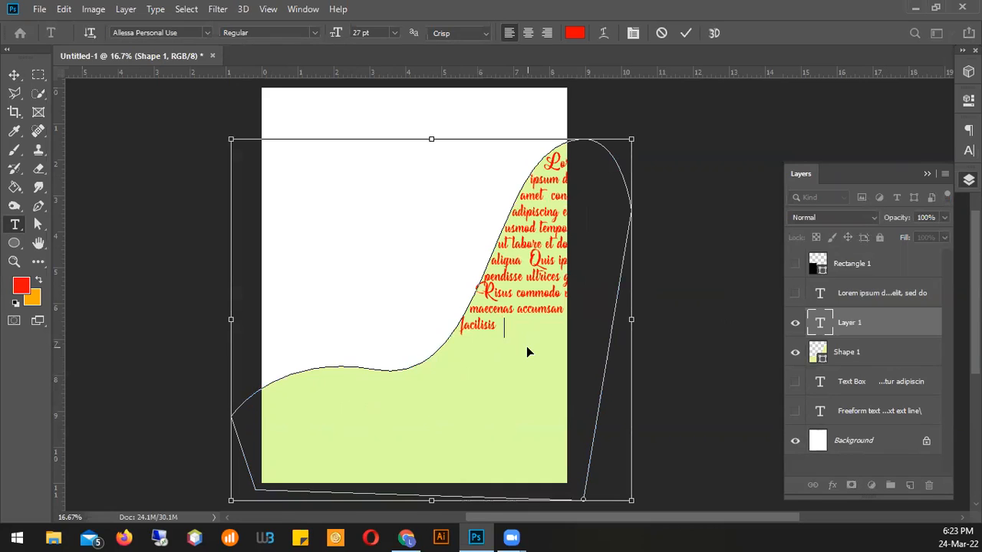
{"action": "type", "text": "Lorem ipsum dolor sit amet, consectetur adipiscing elit, sed do eiusmod tempor incididunt ut labore et dolore magna aliqua. Quis ipsum suspendisse ultrices gravida. Risus commodo viverra maecenas accumsan lacus vel facilisis."}
{"action": "type", "text": "Lorem ipsum dolor sit amet consectetur adipiscing elit sed do eiusmod tempor incididunt ut labore et dolore magna aliqua Quis ipsum suspendisse ultrices gravida Risus commodo viverra maecenas accumsan lacus vel facilisis"}
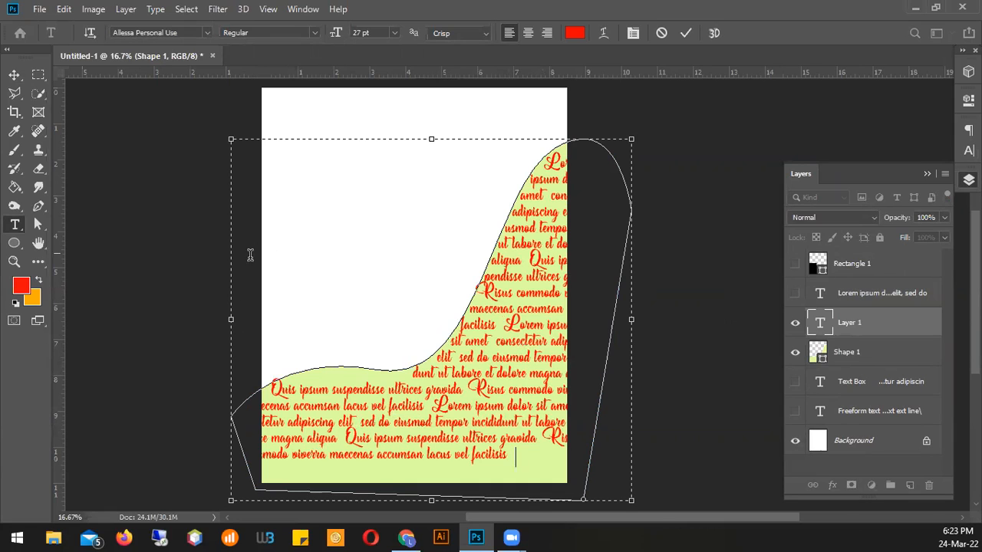
Step: Pull the text boundary's right anchor point in to the page's right edge and tighten the curve handle at the wave's peak
{"action": "left_click", "coordinate": [40, 226]}
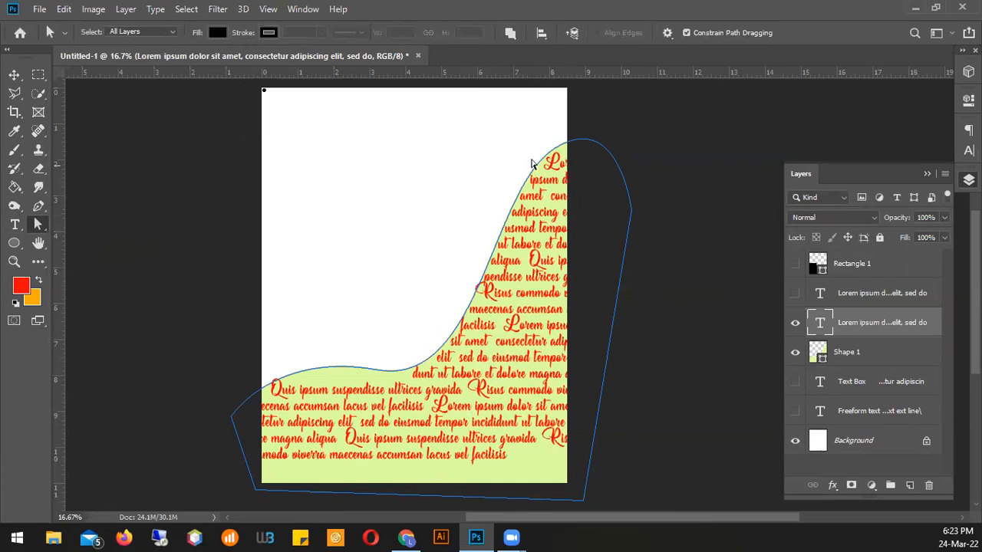
{"action": "left_click", "coordinate": [631, 210]}
{"action": "left_click", "coordinate": [631, 209]}
{"action": "left_click_drag", "start_coordinate": [621, 219], "coordinate": [569, 288]}
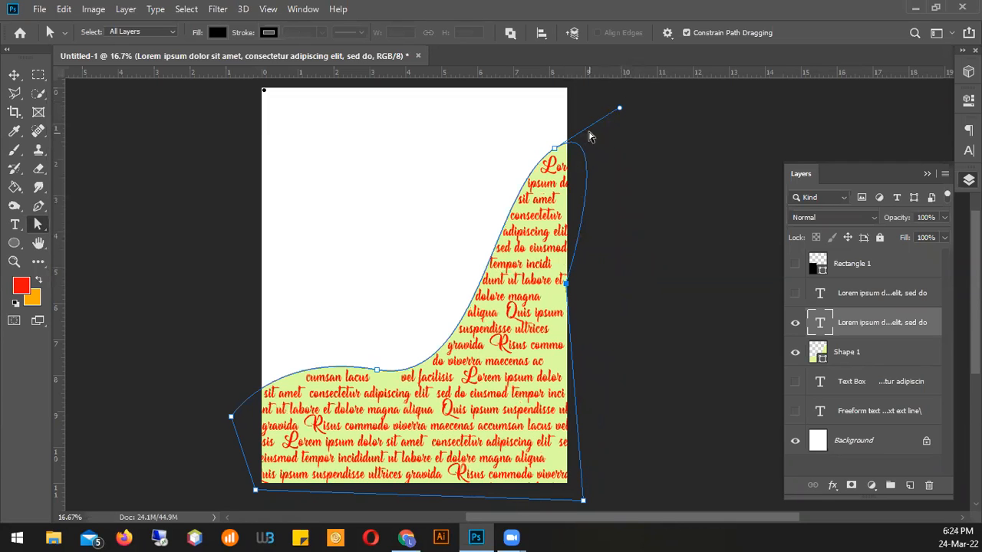
{"action": "left_click_drag", "start_coordinate": [611, 115], "coordinate": [577, 116]}
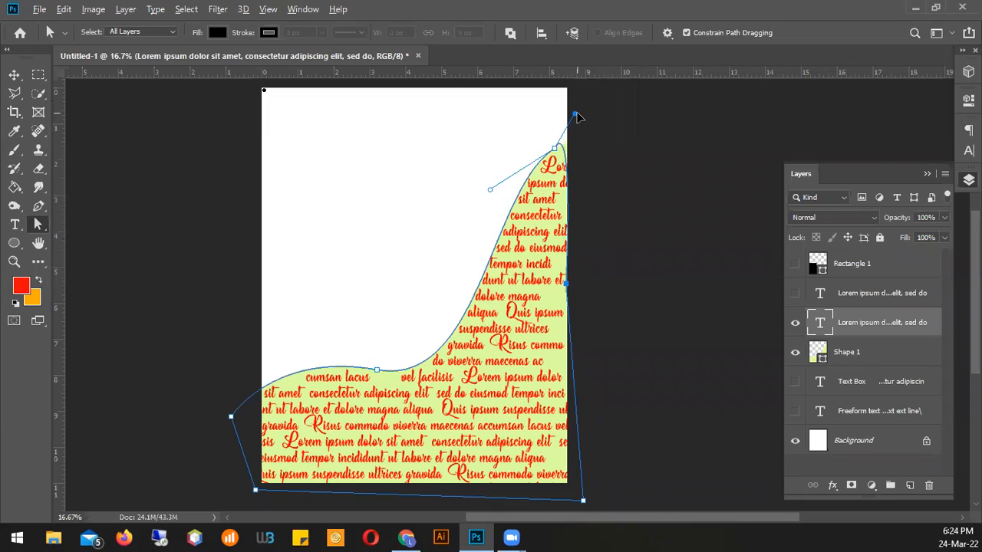
Step: Move the text boundary's two lower anchor points onto the page's bottom corners
{"action": "left_click", "coordinate": [583, 502]}
{"action": "left_click_drag", "start_coordinate": [583, 500], "coordinate": [566, 482]}
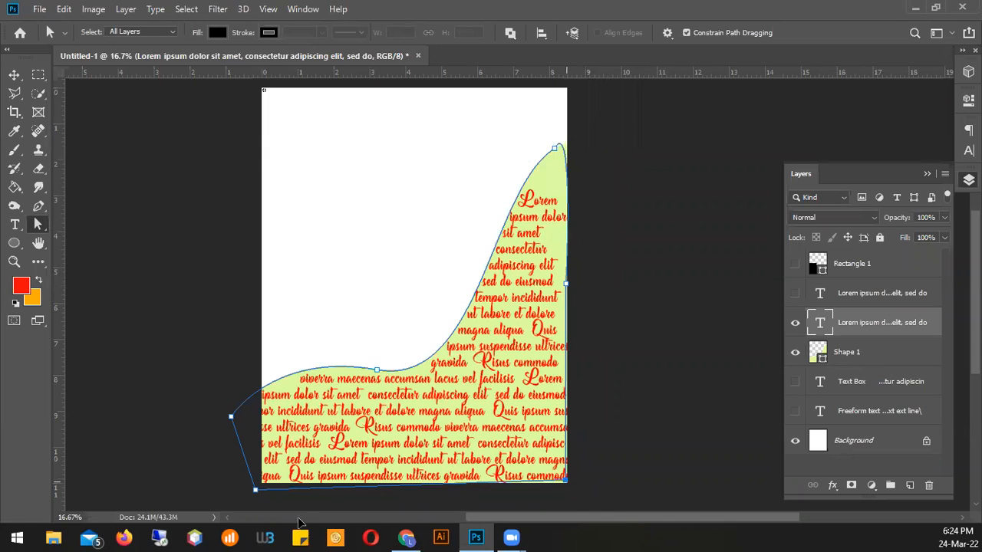
{"action": "left_click", "coordinate": [256, 491]}
{"action": "left_click_drag", "start_coordinate": [261, 476], "coordinate": [264, 478]}
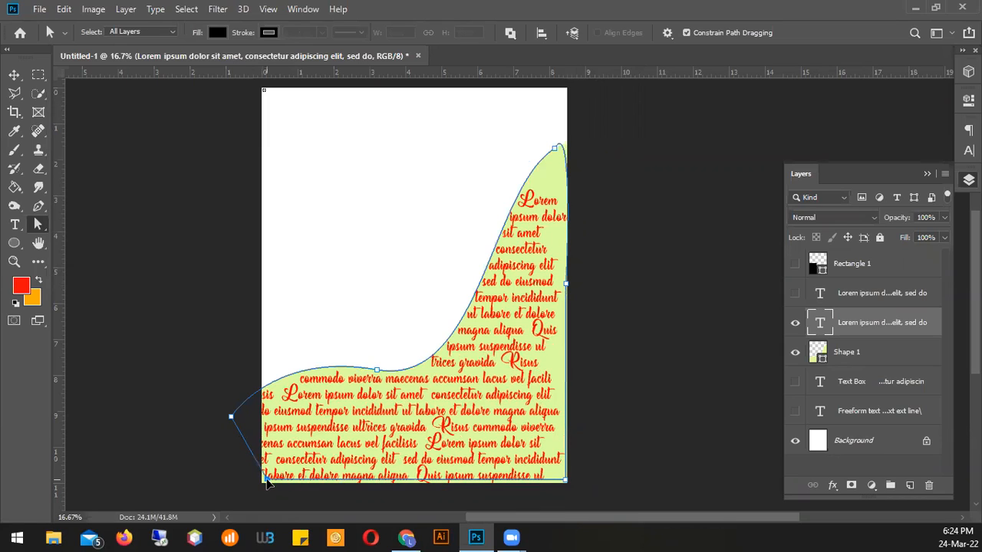
Step: Move the text boundary's outer left anchor point onto the page's left edge and adjust the adjoining curve handle to follow the wave
{"action": "left_click", "coordinate": [230, 418]}
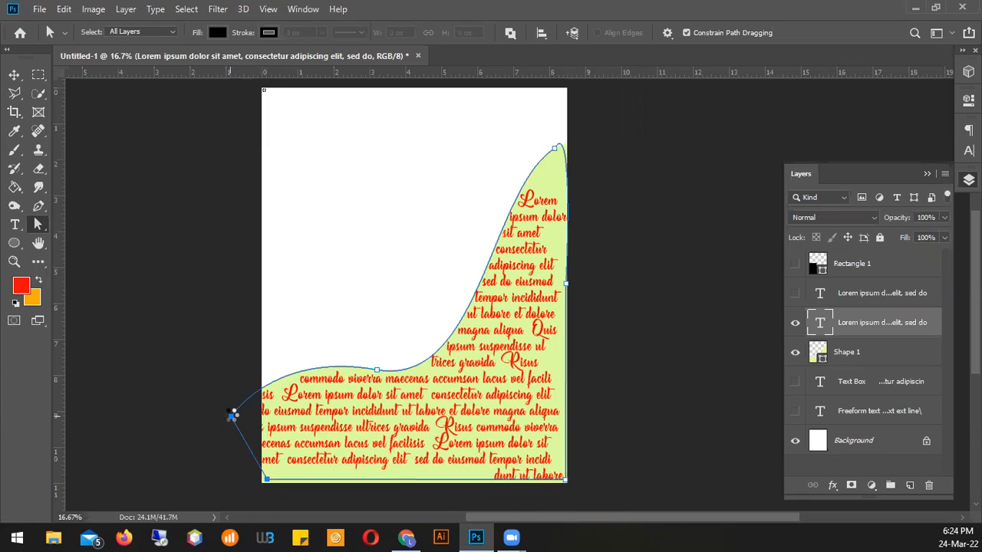
{"action": "left_click_drag", "start_coordinate": [233, 420], "coordinate": [267, 399]}
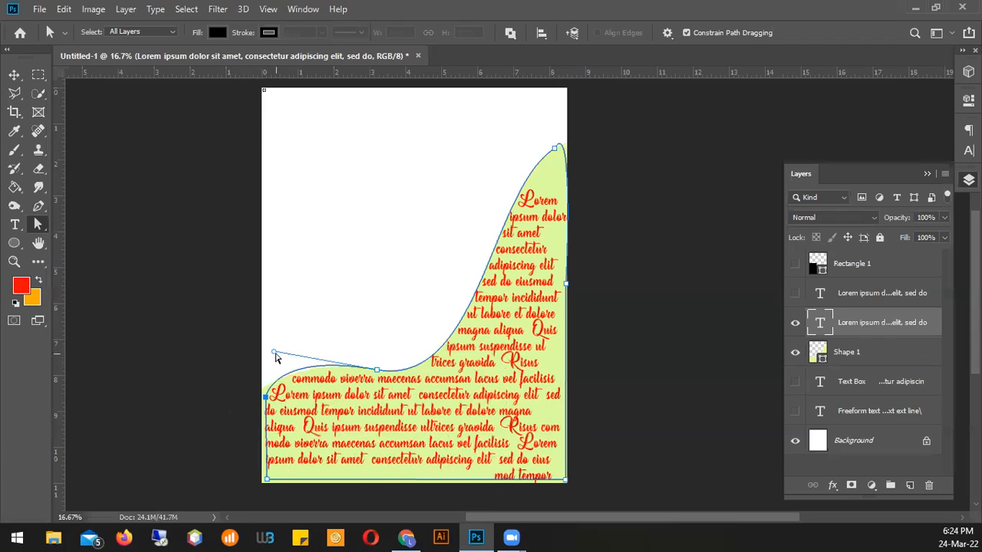
{"action": "left_click_drag", "start_coordinate": [280, 351], "coordinate": [288, 356]}
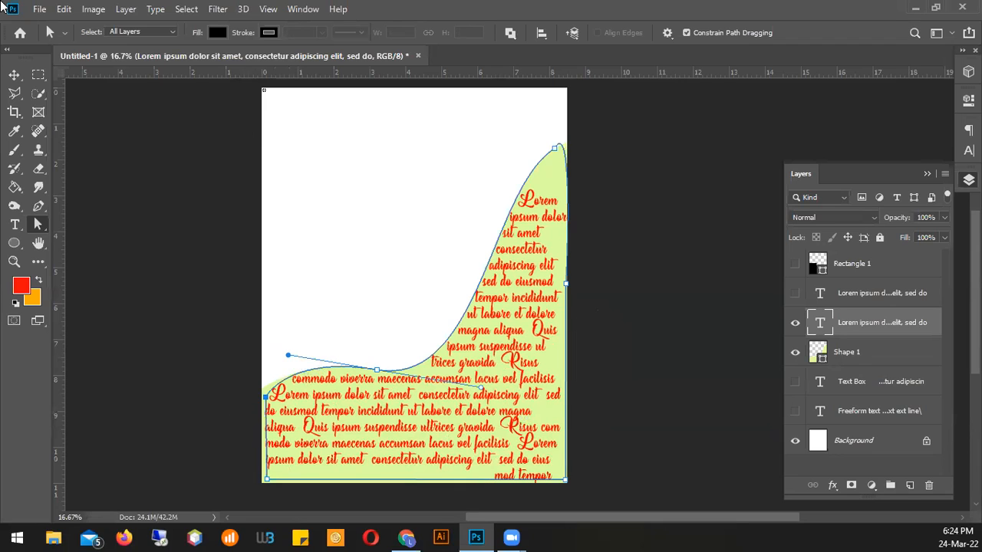
{"action": "left_click", "coordinate": [15, 75]}
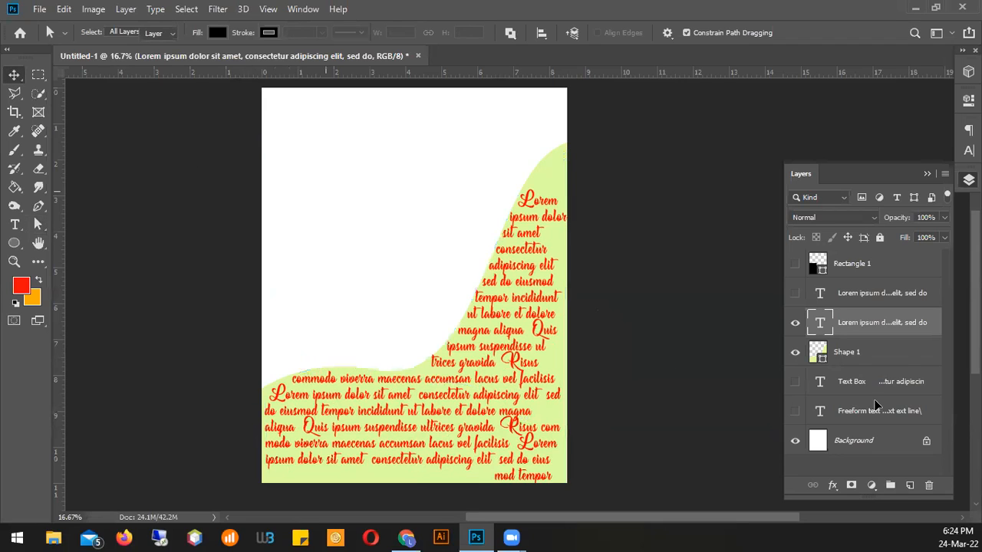
Step: Show the curved path text layer again and nudge the shape-filling text slightly down and to the right
{"action": "left_click", "coordinate": [794, 294]}
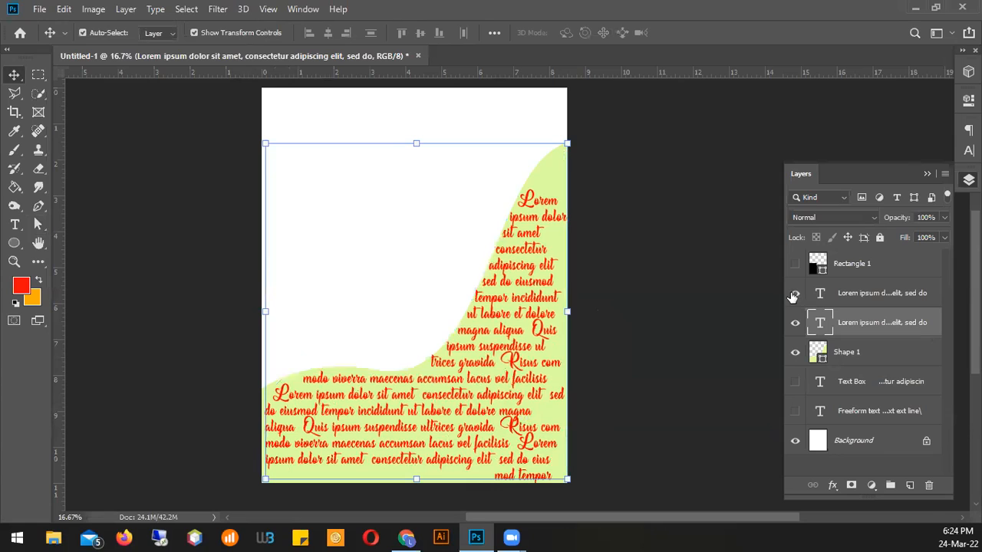
{"action": "left_click", "coordinate": [879, 351]}
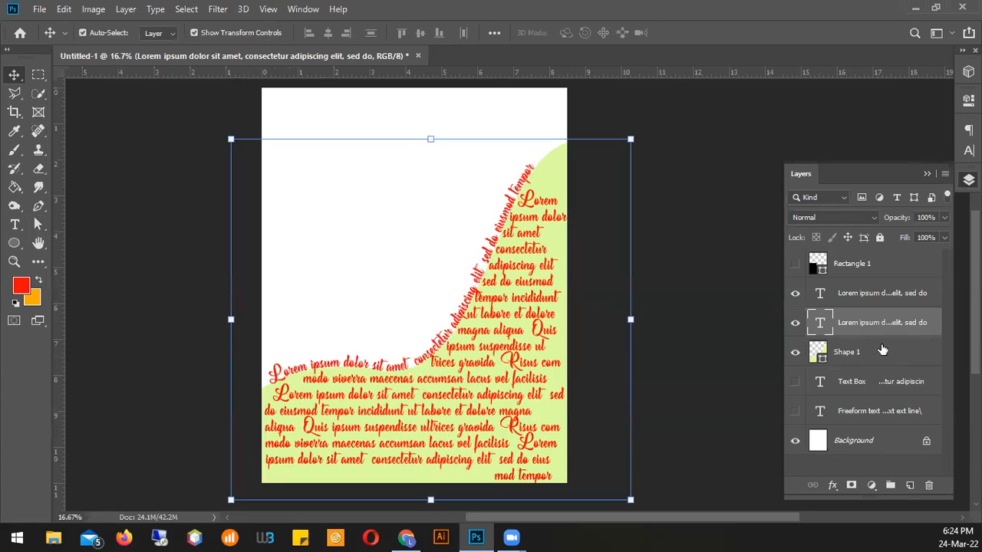
{"action": "left_click", "coordinate": [882, 293]}
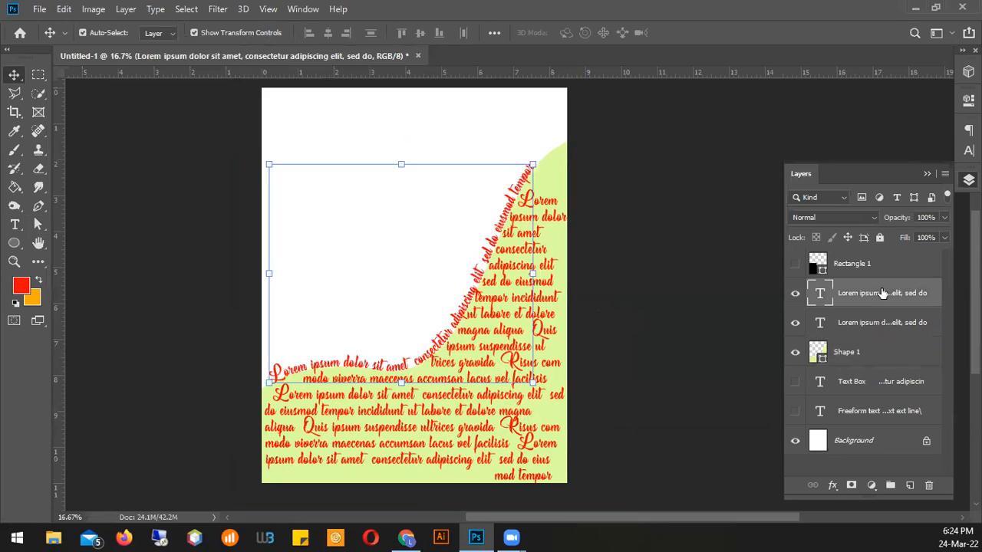
{"action": "left_click", "coordinate": [927, 328]}
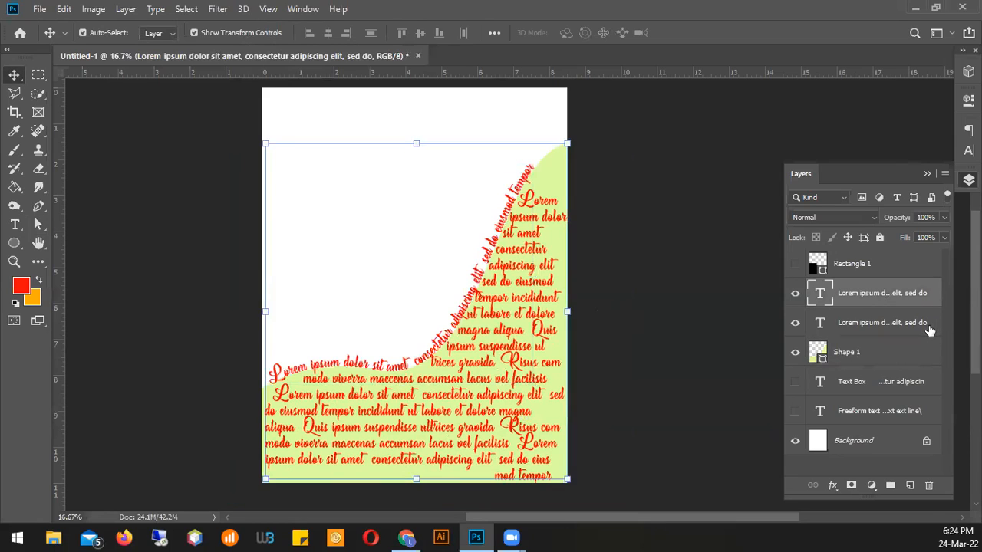
{"action": "key", "text": "Down"}
{"action": "key", "text": "Right"}
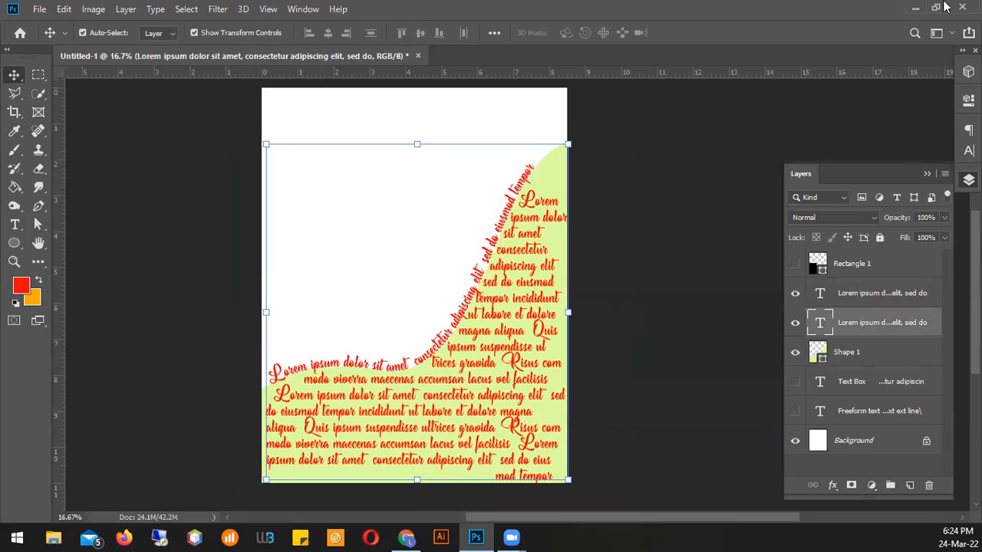
Step: Change the color of the shape-filling text to black 000000
{"action": "left_click", "coordinate": [969, 151]}
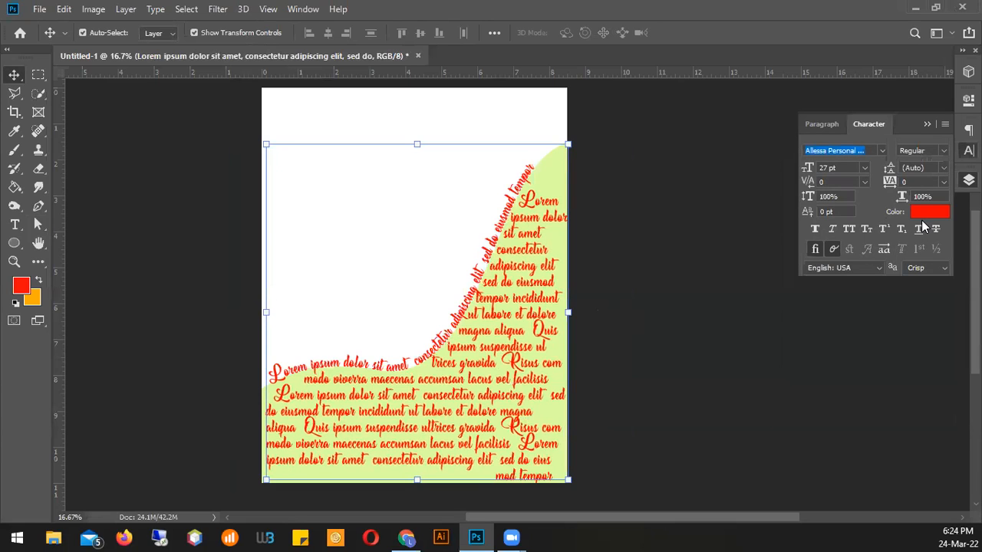
{"action": "left_click", "coordinate": [923, 218]}
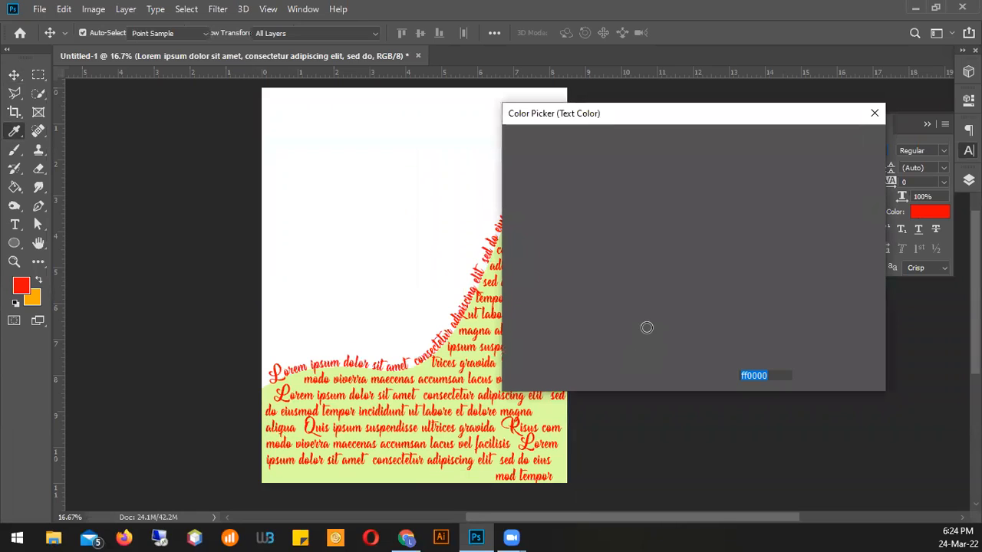
{"action": "left_click", "coordinate": [662, 330]}
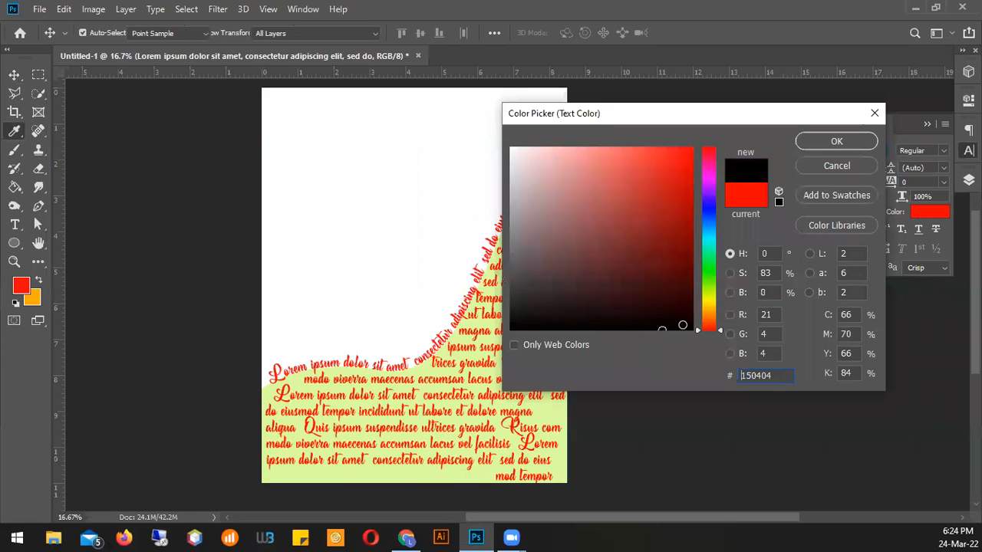
{"action": "left_click", "coordinate": [837, 141]}
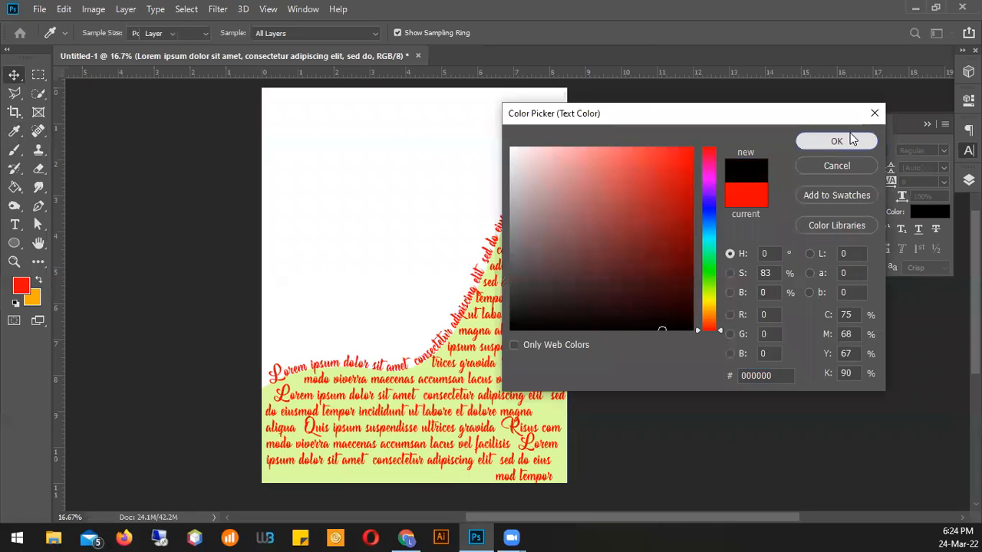
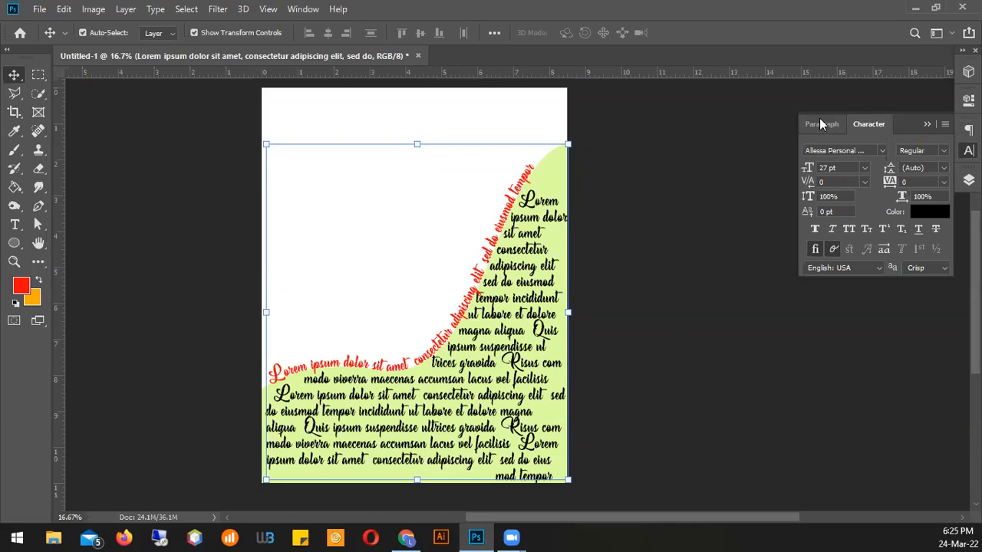
Step: Open the Glyphs panel, group it with the Character and Paragraph panels, and float the collapsed group outside the dock
{"action": "left_click", "coordinate": [301, 9]}
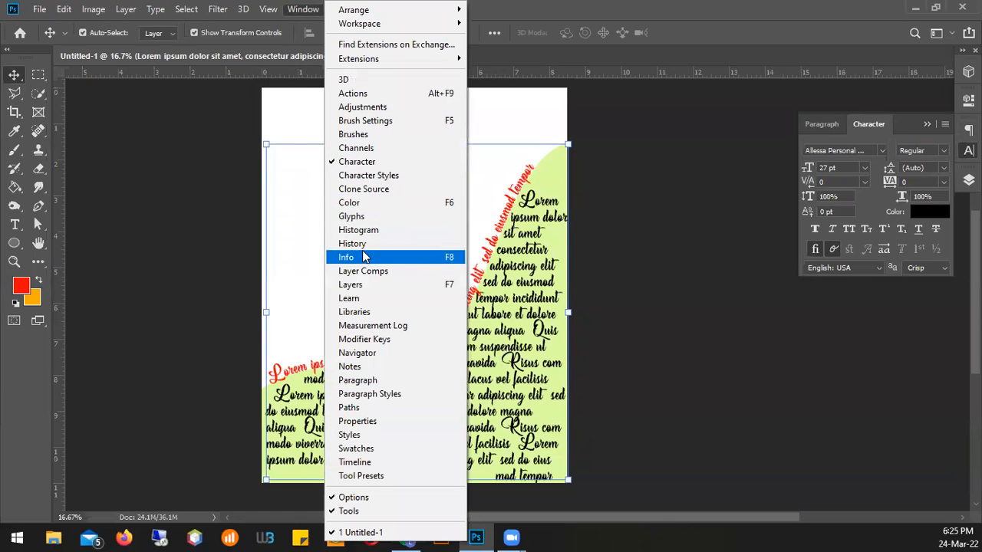
{"action": "left_click", "coordinate": [358, 218]}
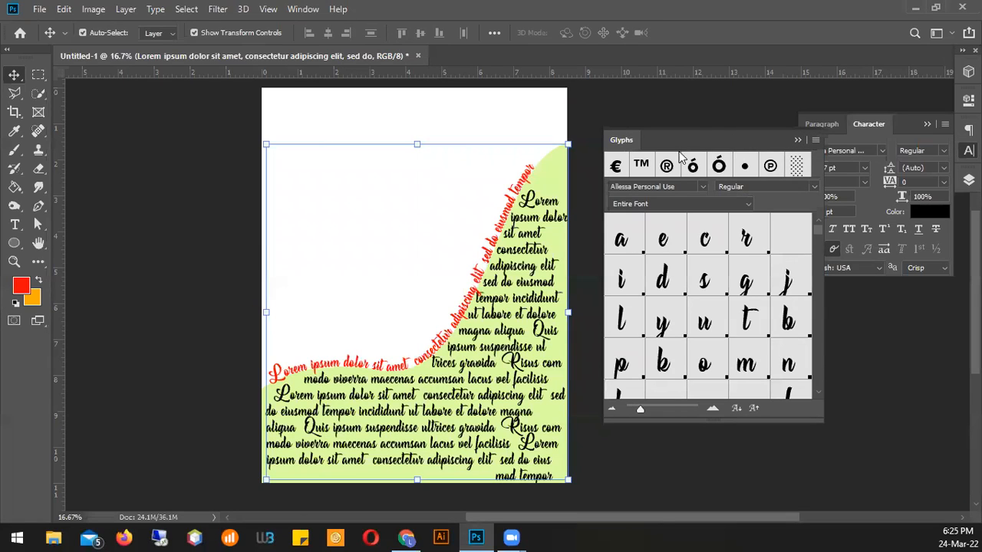
{"action": "left_click_drag", "start_coordinate": [621, 139], "coordinate": [969, 165]}
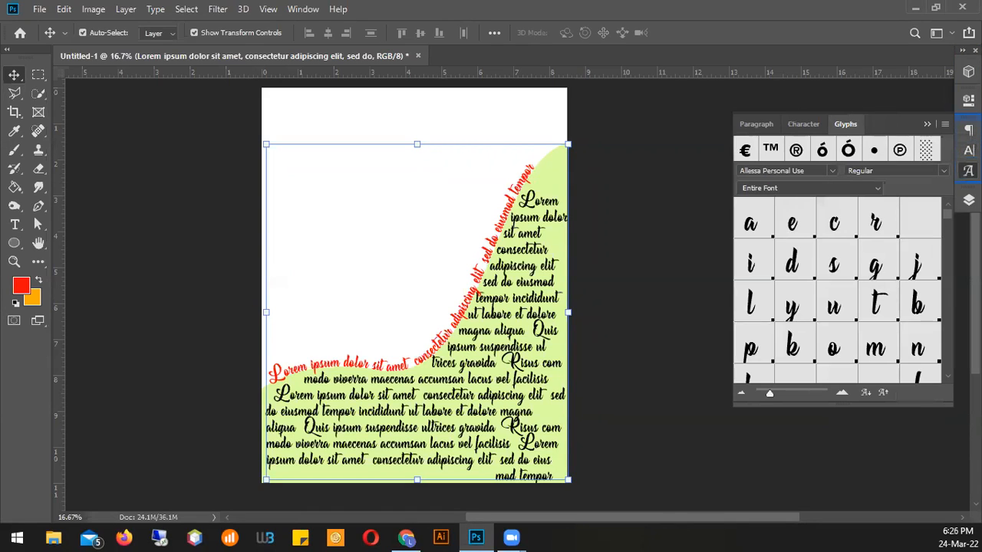
{"action": "left_click_drag", "start_coordinate": [968, 118], "coordinate": [884, 134]}
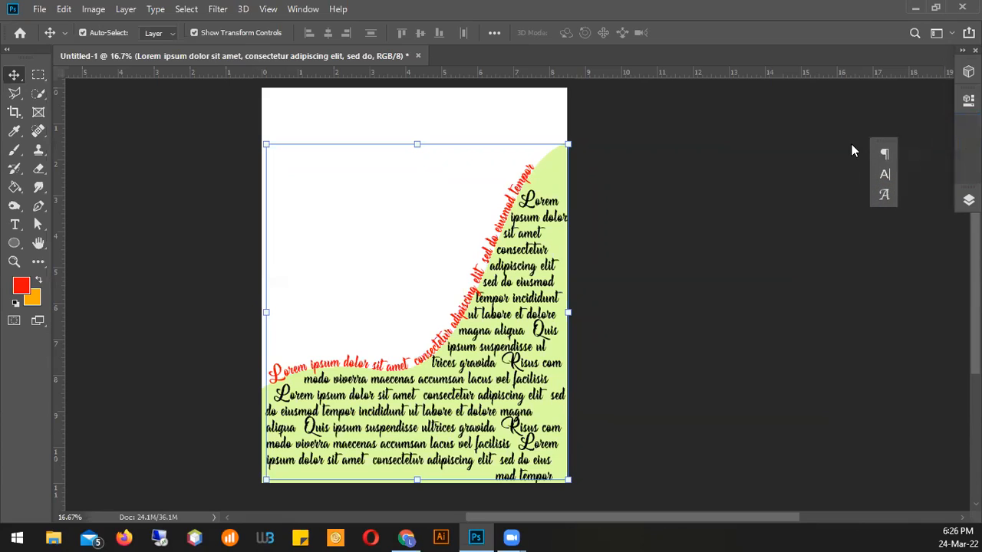
Step: Move the floating type panel group slightly lower beside the canvas and hide every layer except the Background
{"action": "left_click", "coordinate": [790, 249]}
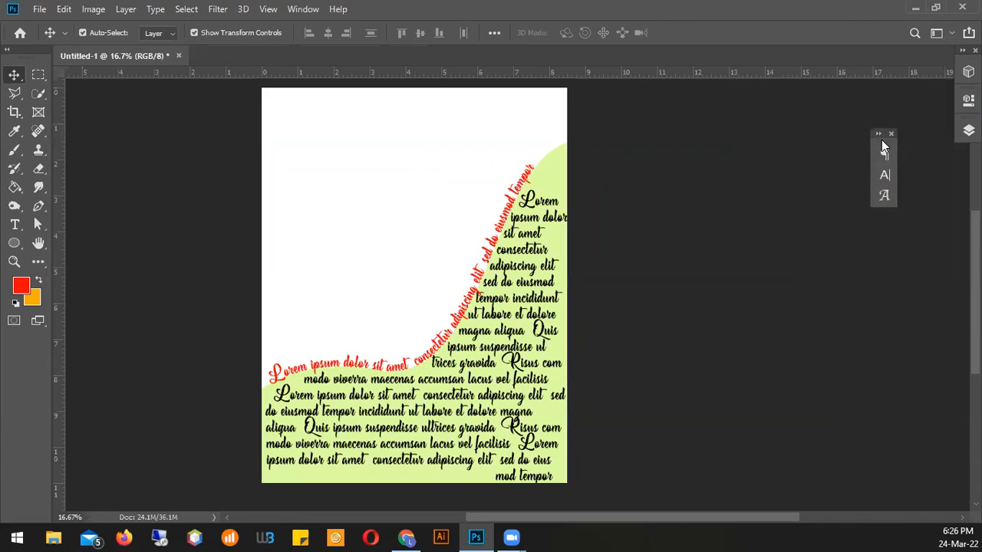
{"action": "left_click_drag", "start_coordinate": [881, 145], "coordinate": [911, 227]}
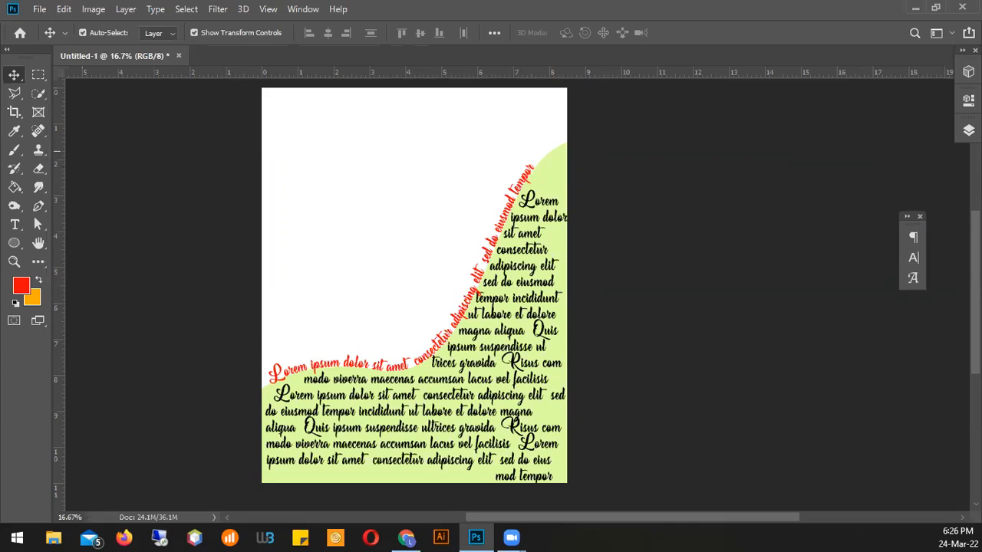
{"action": "left_click", "coordinate": [968, 129]}
{"action": "left_click_drag", "start_coordinate": [795, 247], "coordinate": [798, 307]}
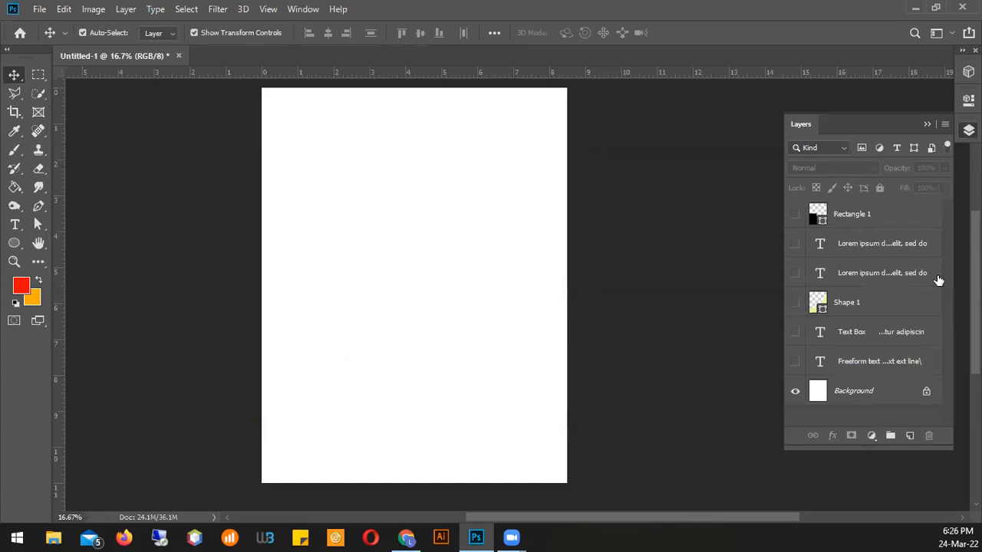
{"action": "left_click", "coordinate": [927, 125]}
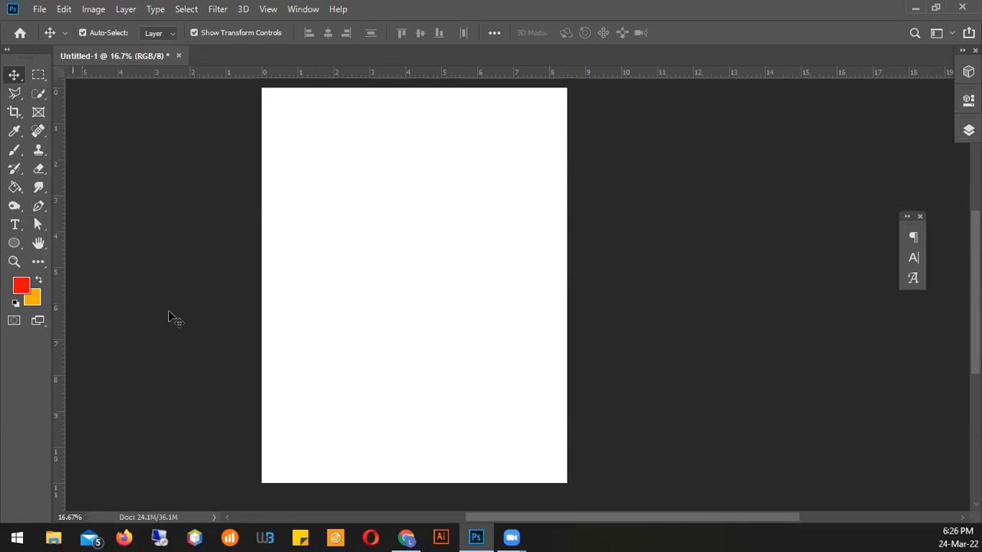
Step: Create a paragraph text box of placeholder text across the upper half of the blank page
{"action": "left_click", "coordinate": [15, 224]}
{"action": "left_click_drag", "start_coordinate": [297, 178], "coordinate": [535, 342]}
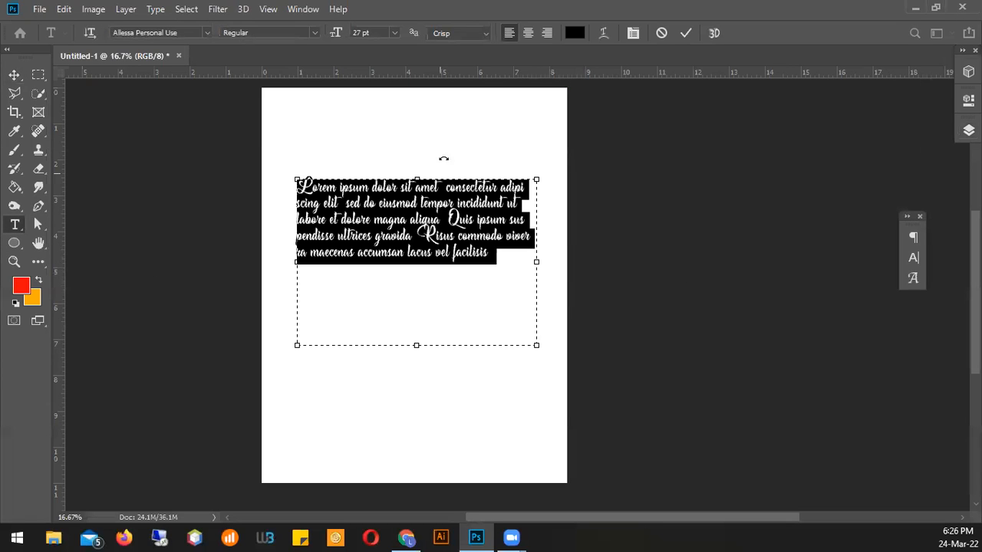
{"action": "left_click", "coordinate": [685, 34]}
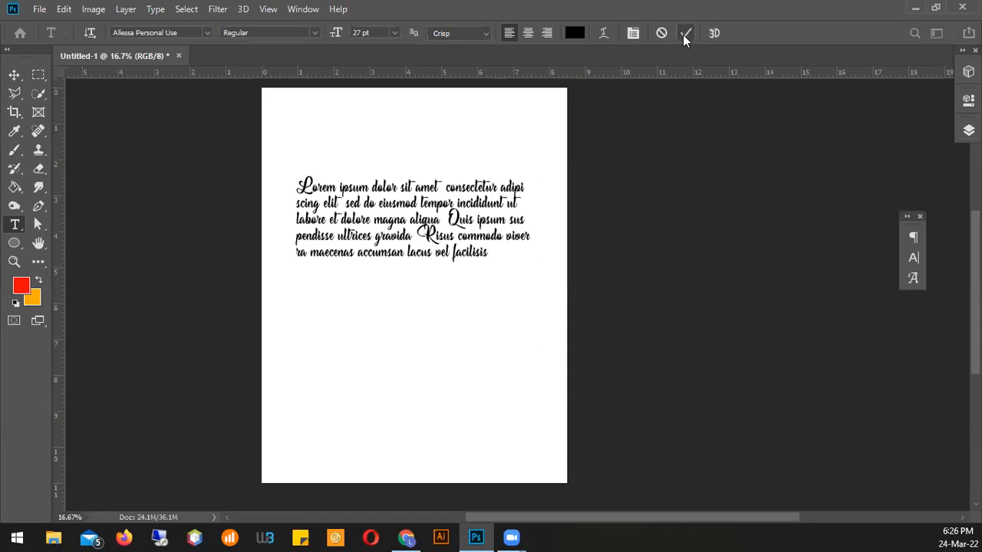
Step: Place Character above Paragraph in the floating panel group and open the Character panel
{"action": "left_click", "coordinate": [913, 258]}
{"action": "mouse_move", "coordinate": [915, 240]}
{"action": "left_mouse_down"}
{"action": "mouse_move", "coordinate": [912, 259]}
{"action": "mouse_move", "coordinate": [912, 239]}
{"action": "left_mouse_up"}
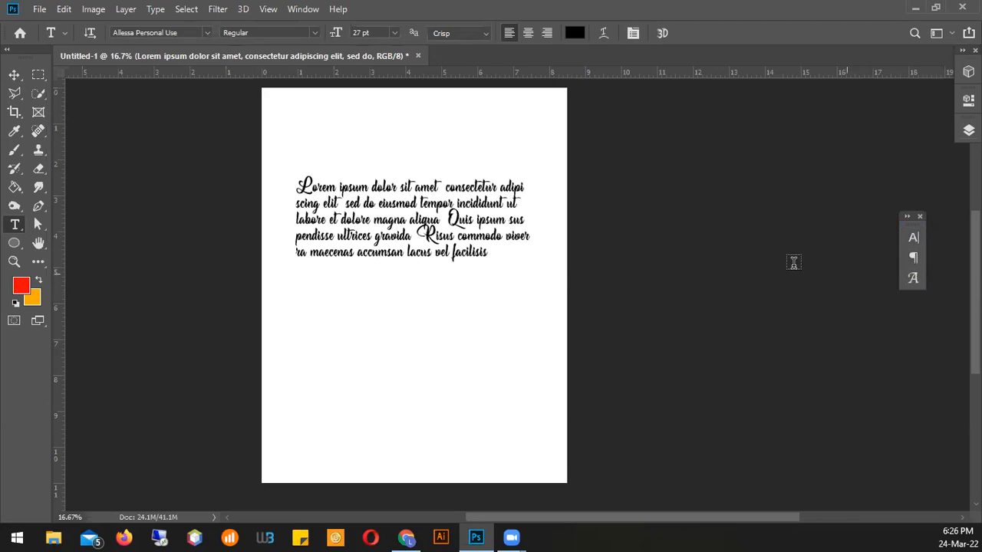
{"action": "left_click", "coordinate": [301, 9]}
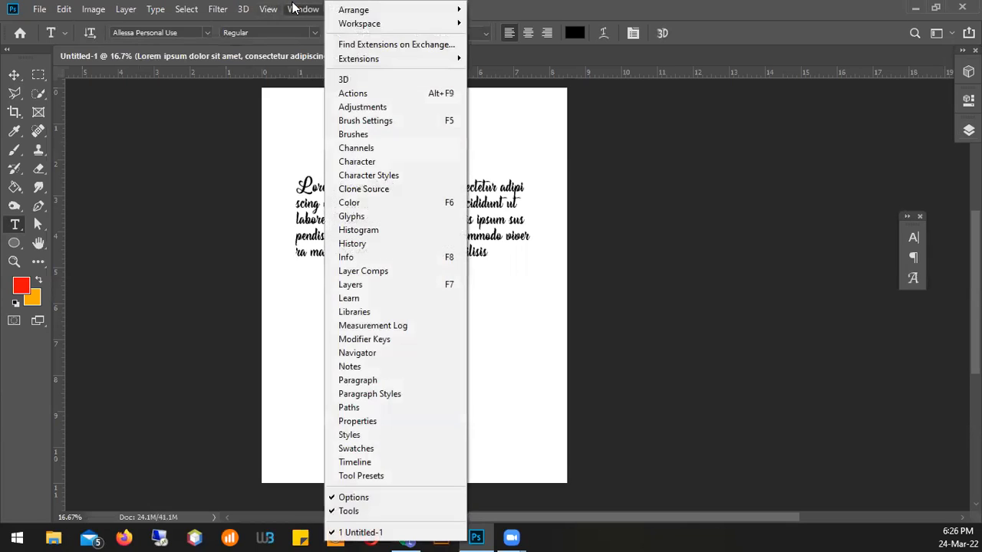
{"action": "left_click", "coordinate": [369, 162]}
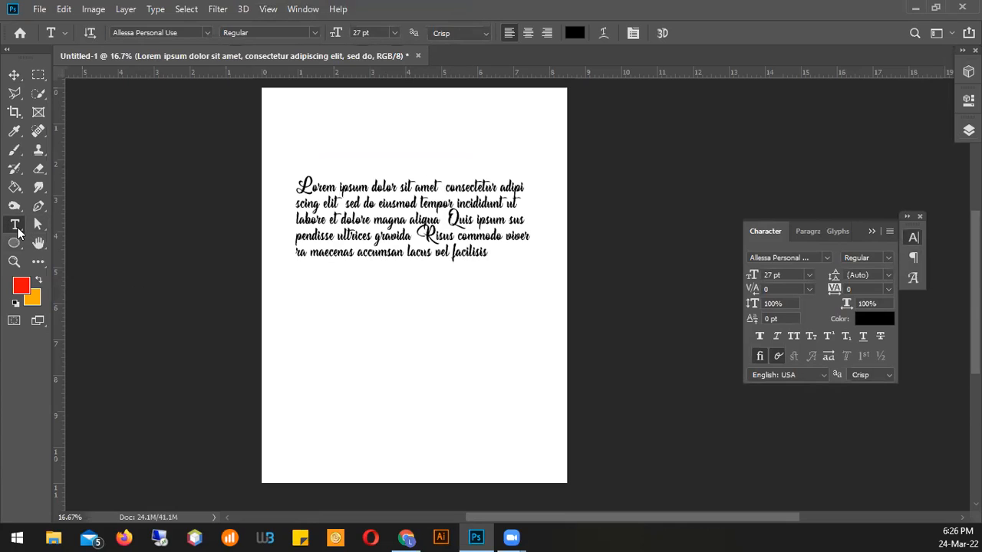
Step: Toggle the Character panel closed and open repeatedly, leaving it open
{"action": "left_click", "coordinate": [633, 34]}
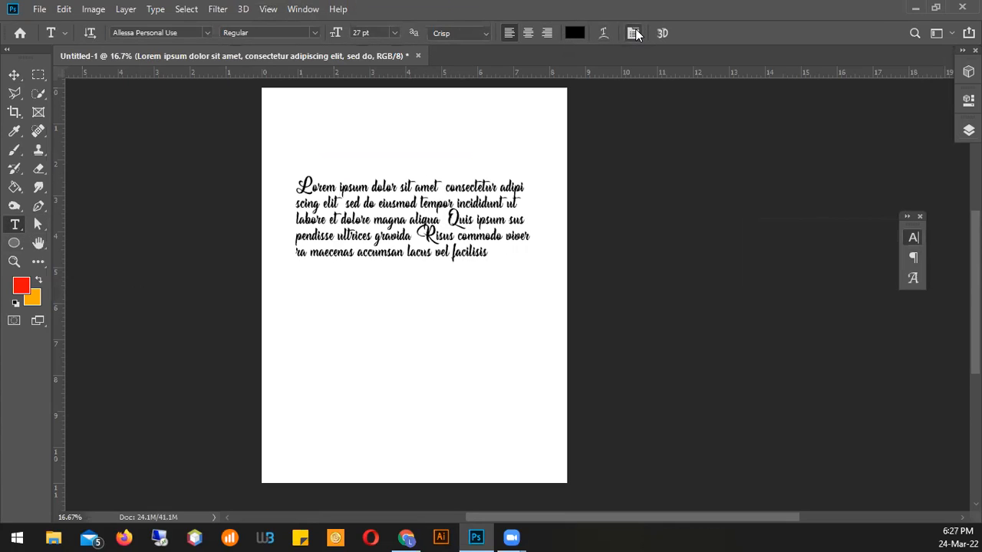
{"action": "left_click", "coordinate": [630, 34]}
{"action": "left_click", "coordinate": [631, 34]}
{"action": "left_click", "coordinate": [630, 34]}
{"action": "left_click", "coordinate": [630, 34]}
{"action": "left_click", "coordinate": [626, 35]}
{"action": "left_click", "coordinate": [627, 34]}
{"action": "left_click", "coordinate": [626, 34]}
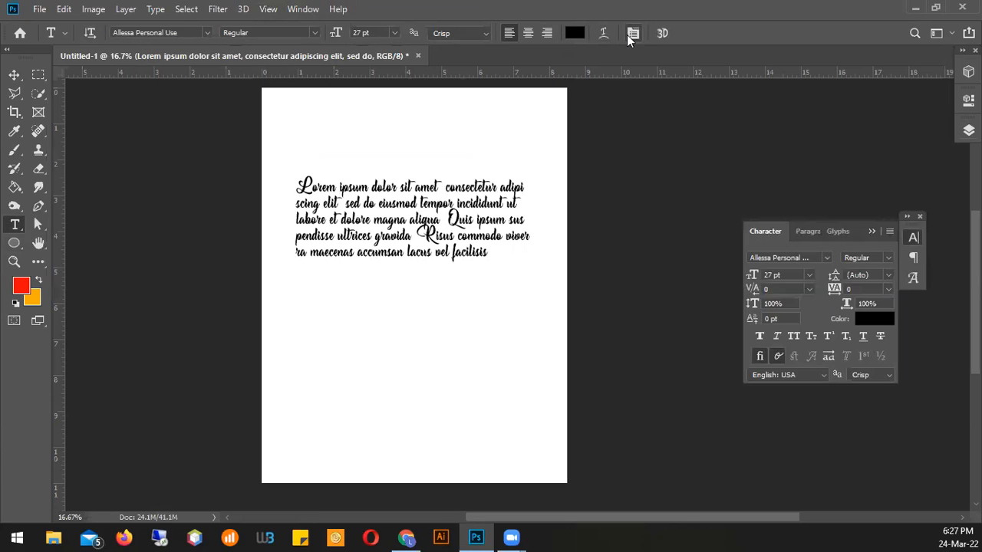
{"action": "left_click", "coordinate": [626, 34]}
{"action": "left_click", "coordinate": [627, 34]}
Step: Move the placeholder paragraph slightly down and to the right and change the whole layer's font to Helvetica Neue
{"action": "left_click", "coordinate": [14, 74]}
{"action": "left_click_drag", "start_coordinate": [464, 189], "coordinate": [468, 202]}
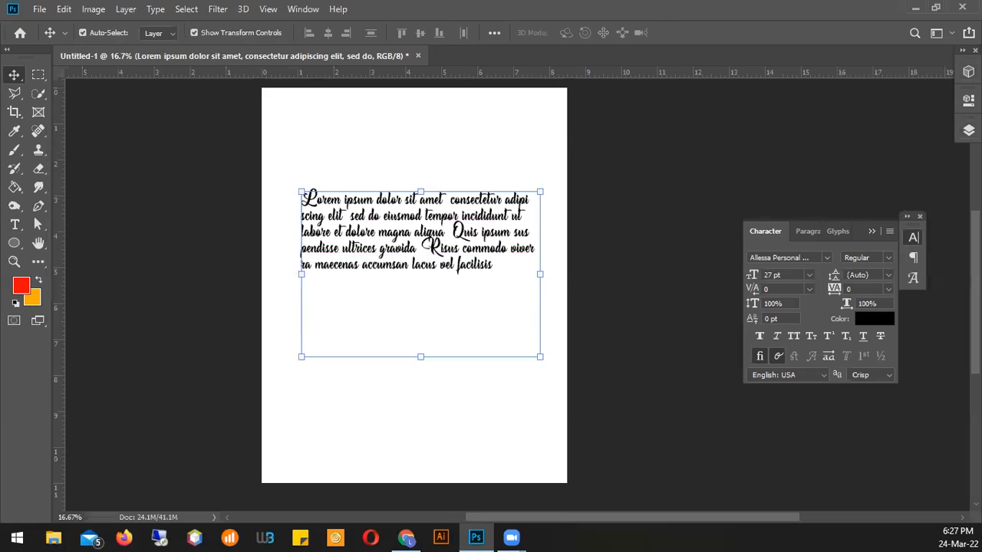
{"action": "left_click", "coordinate": [968, 130]}
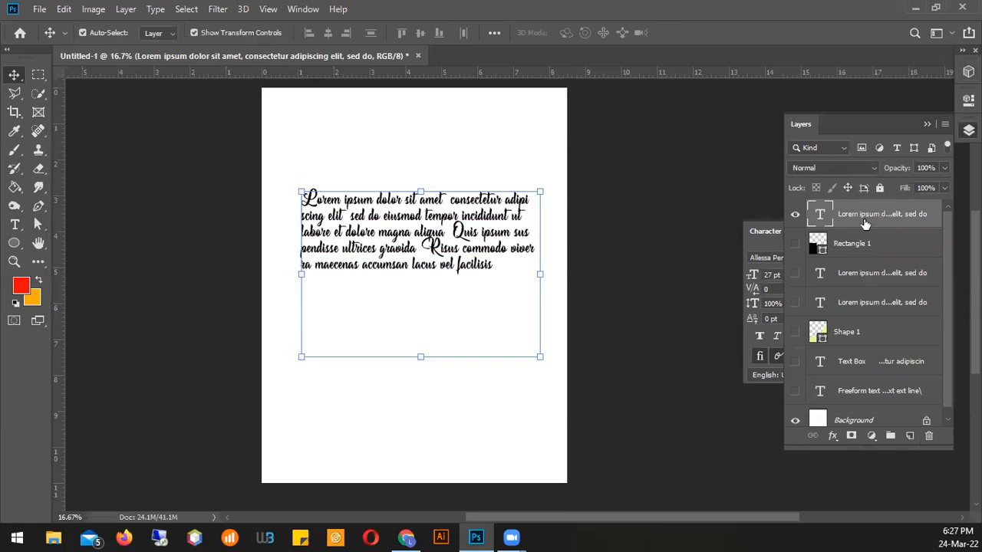
{"action": "left_click", "coordinate": [930, 124]}
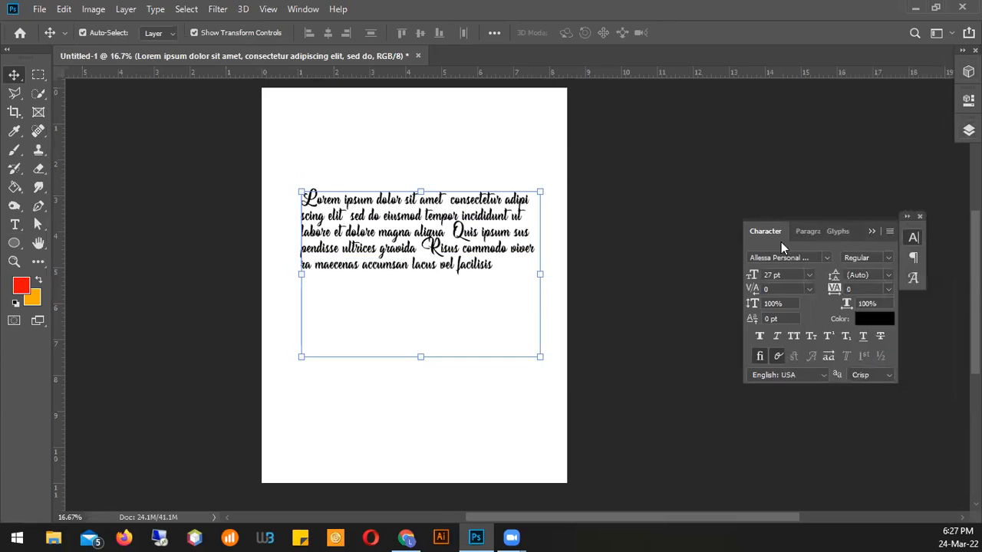
{"action": "left_click", "coordinate": [826, 258]}
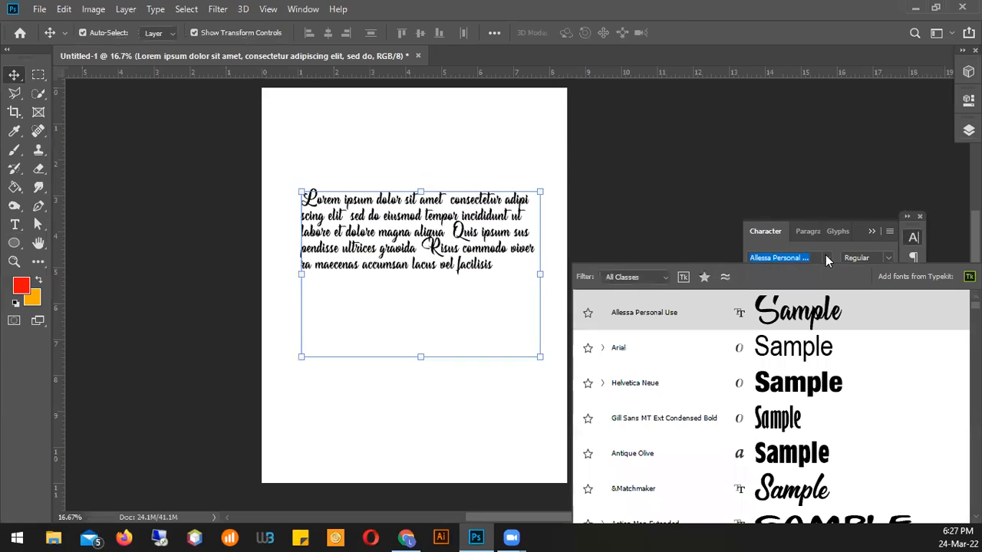
{"action": "left_click", "coordinate": [805, 389]}
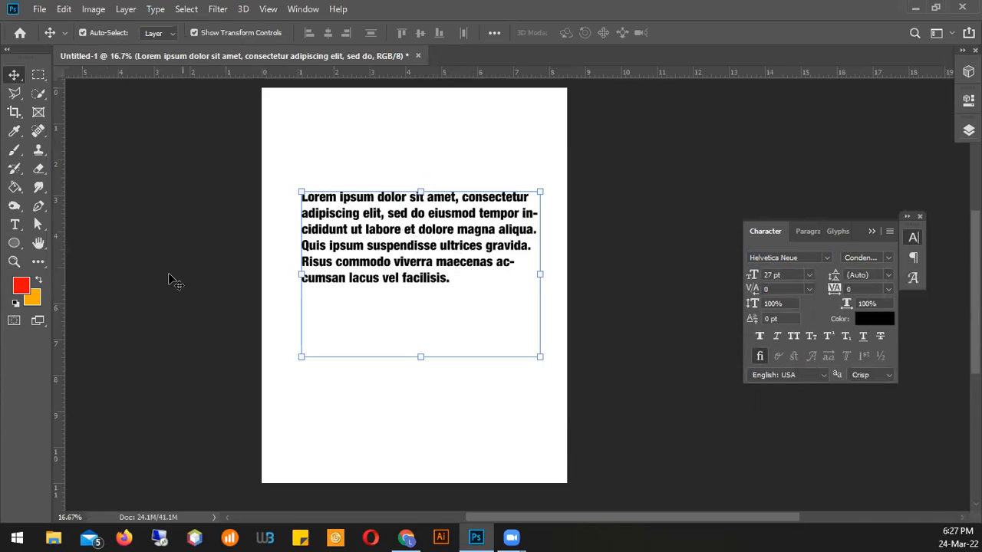
Step: Try the Allessa Personal Use font on the text from "Quis ipsum" to the end of the paragraph
{"action": "left_click", "coordinate": [15, 224]}
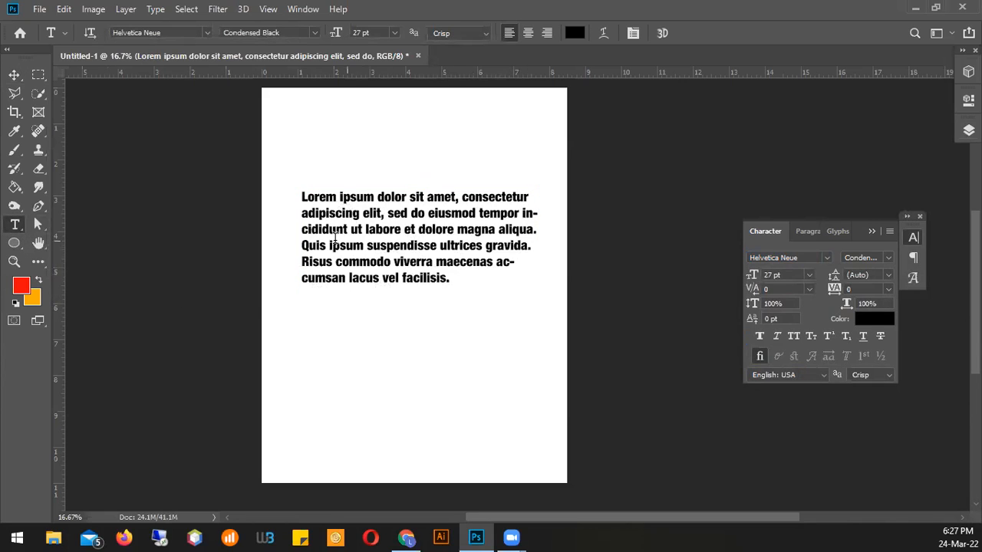
{"action": "left_click_drag", "start_coordinate": [305, 244], "coordinate": [366, 278]}
{"action": "left_click_drag", "start_coordinate": [303, 245], "coordinate": [464, 282]}
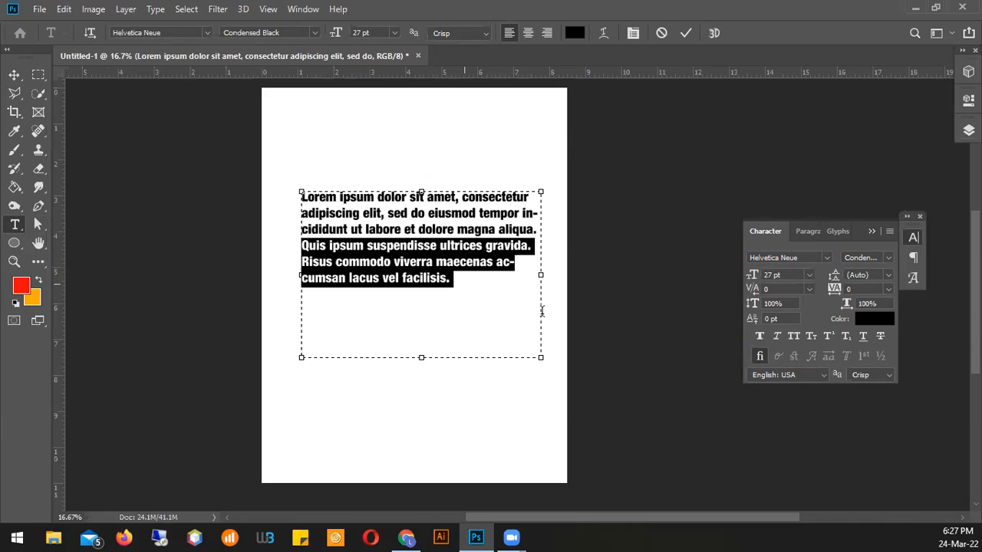
{"action": "left_click", "coordinate": [826, 257]}
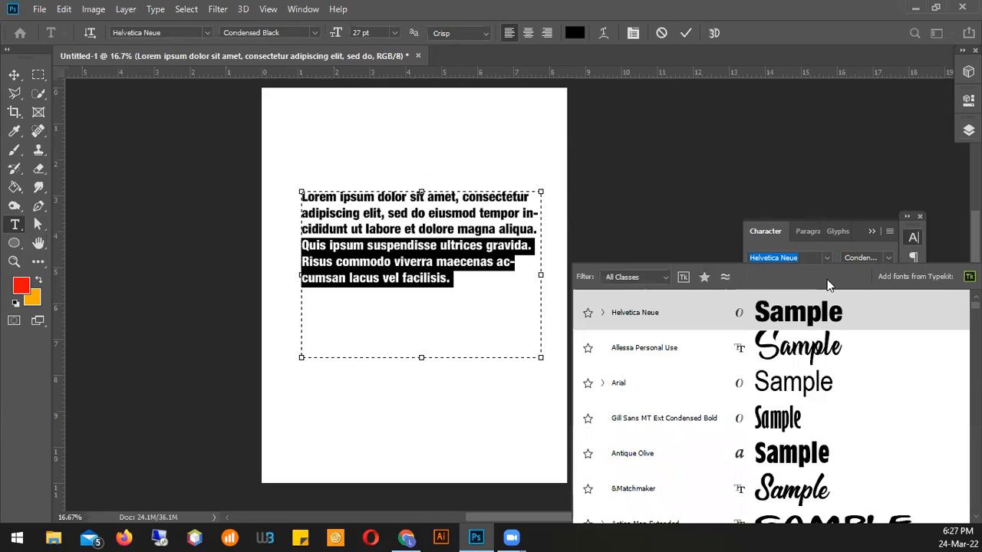
{"action": "left_click", "coordinate": [778, 353]}
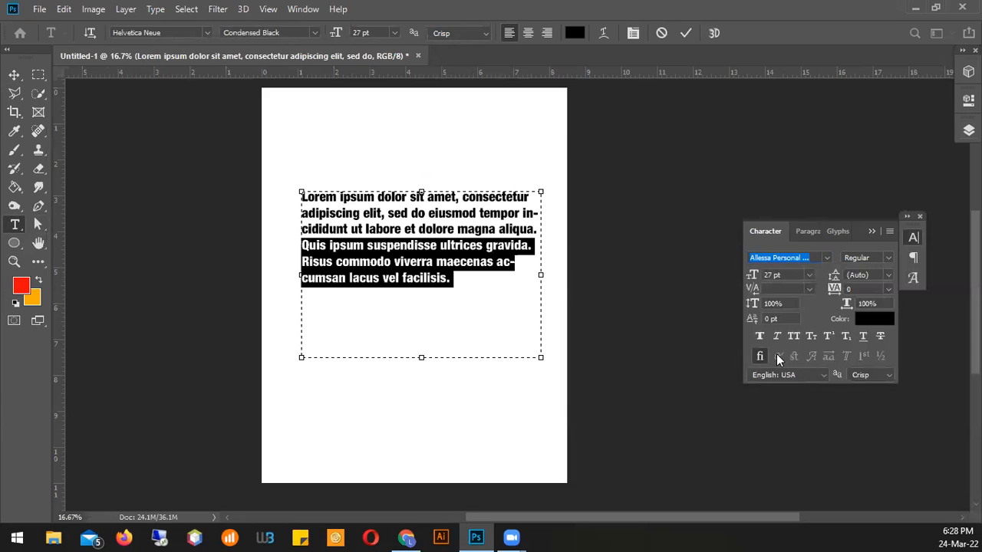
{"action": "left_click", "coordinate": [825, 255]}
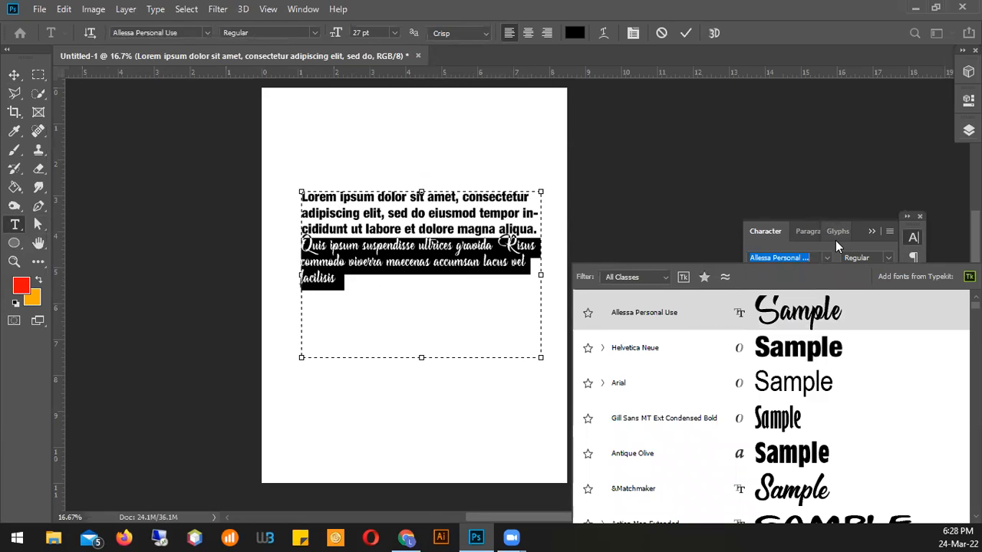
{"action": "left_click", "coordinate": [685, 32]}
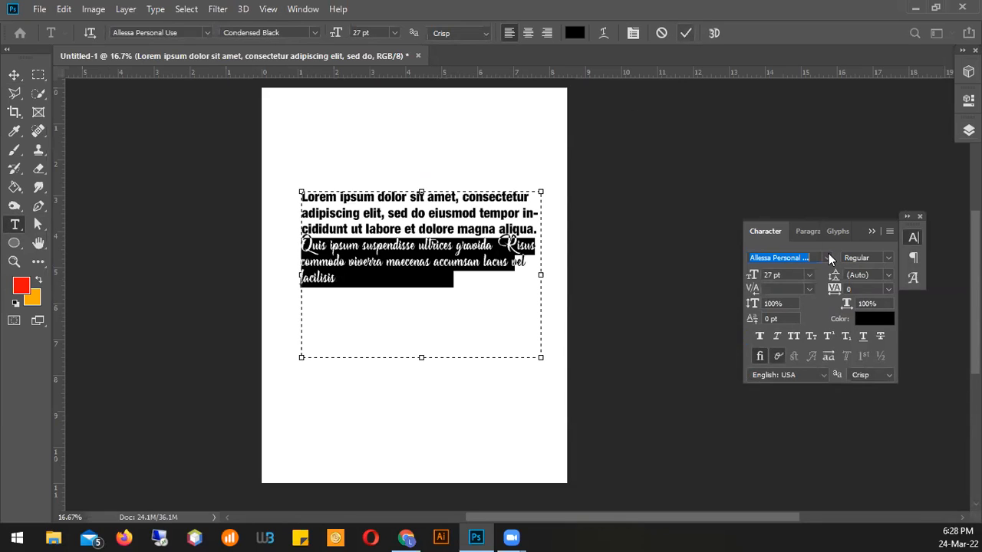
{"action": "left_click", "coordinate": [866, 323]}
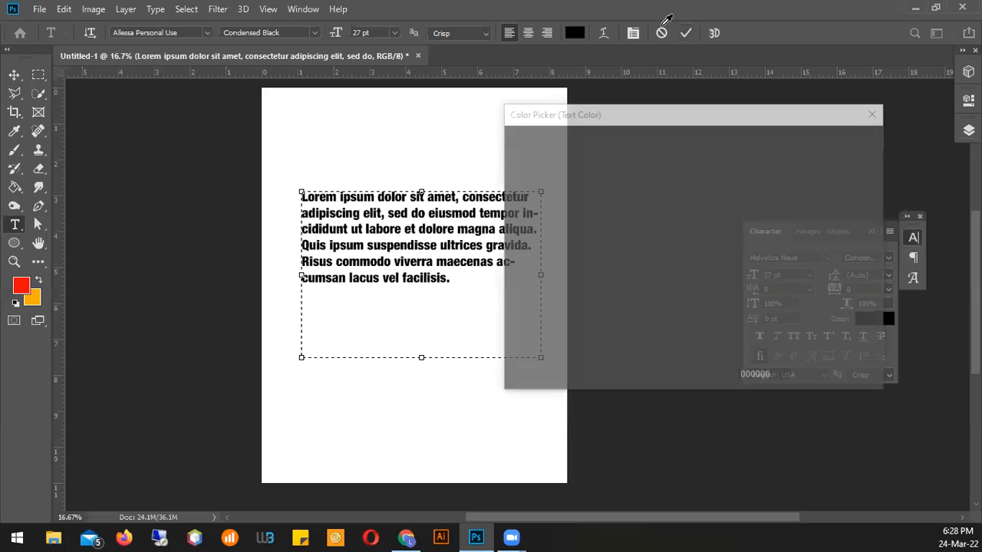
{"action": "left_click", "coordinate": [873, 114]}
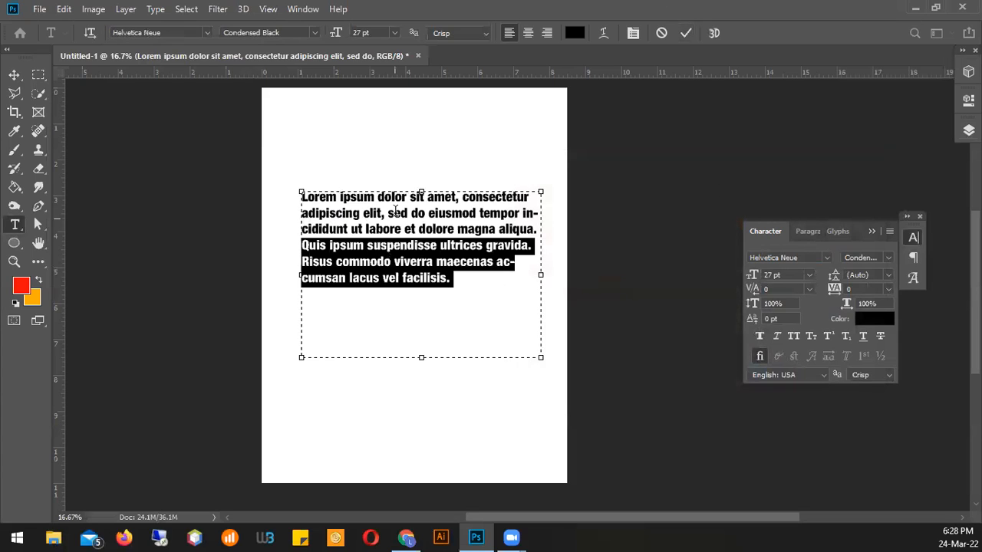
Step: Color only the words "Lorem ipsum" at the start of the paragraph red fe0000
{"action": "left_click_drag", "start_coordinate": [303, 197], "coordinate": [366, 193]}
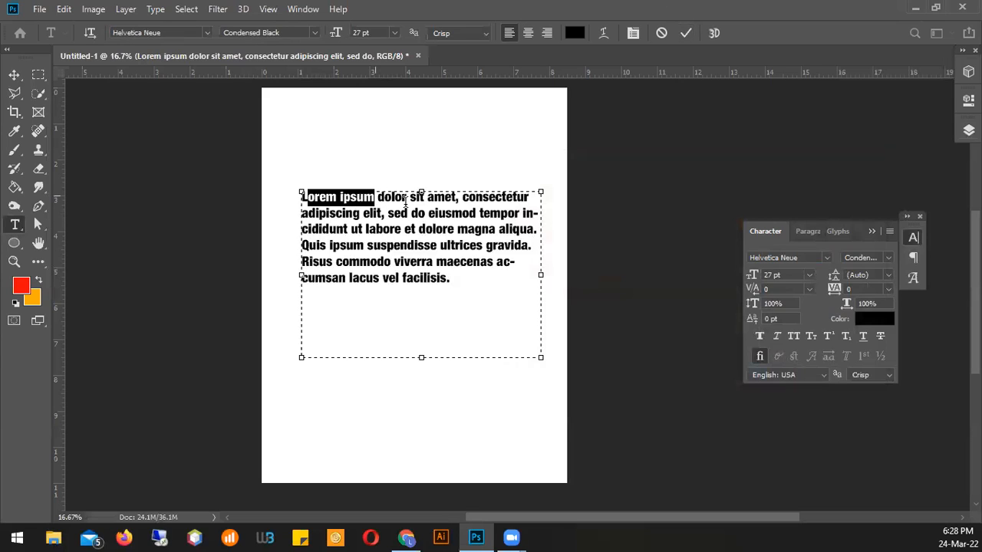
{"action": "key", "text": "Right"}
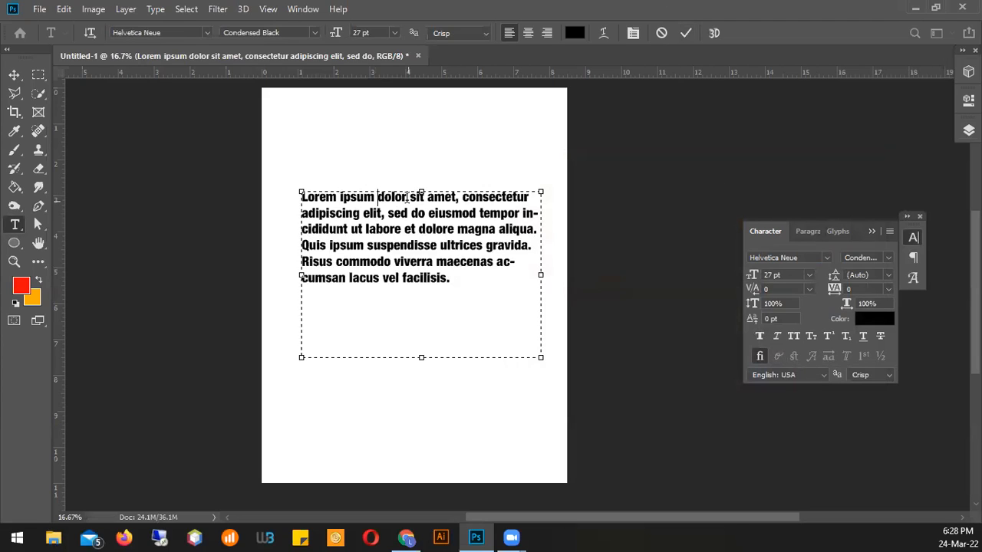
{"action": "left_click_drag", "start_coordinate": [377, 197], "coordinate": [286, 195]}
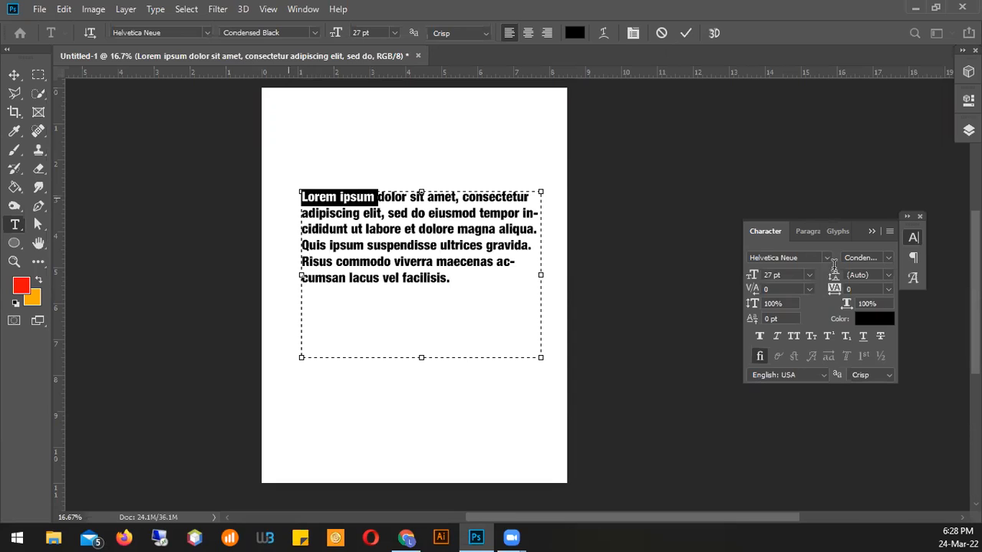
{"action": "left_click", "coordinate": [876, 325]}
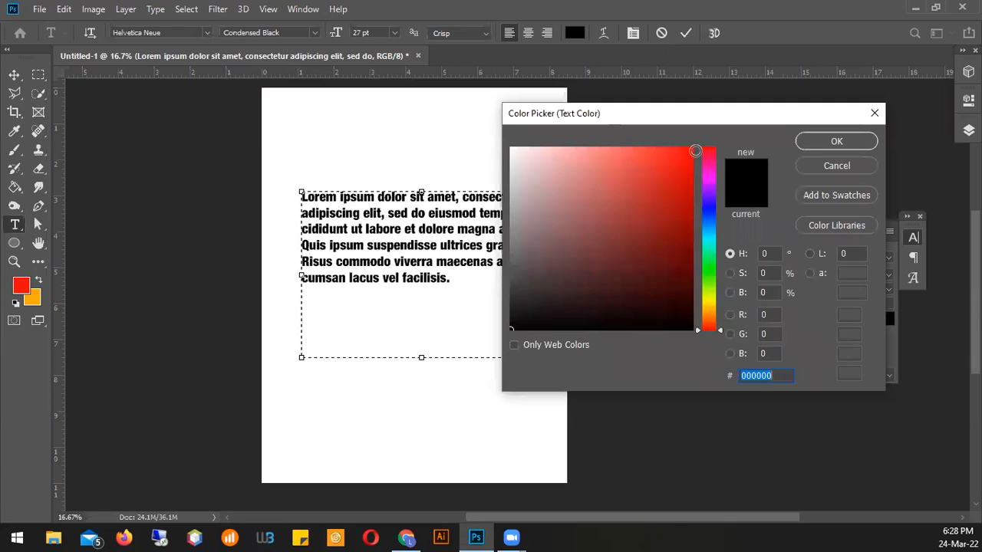
{"action": "left_click", "coordinate": [701, 148]}
{"action": "left_click_drag", "start_coordinate": [701, 148], "coordinate": [798, 157]}
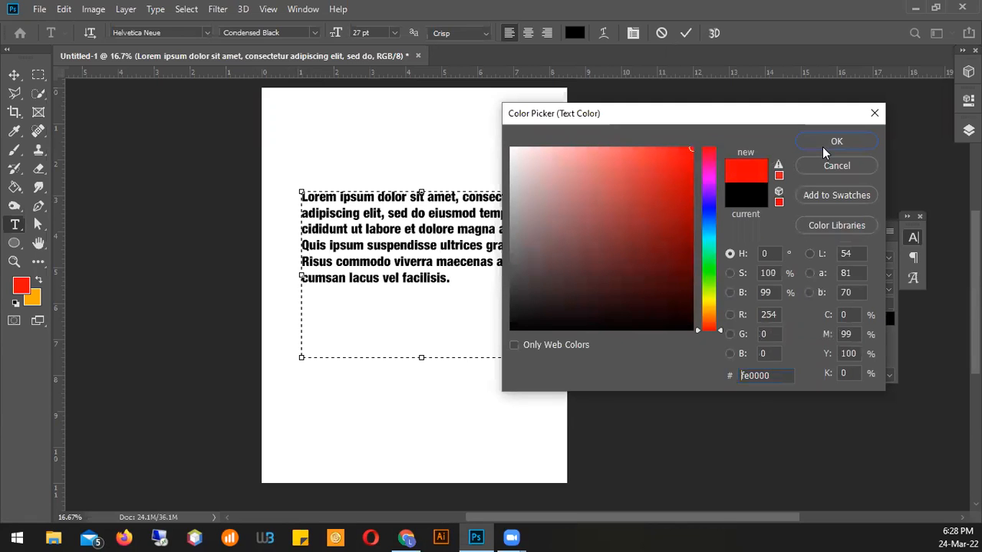
{"action": "left_click", "coordinate": [822, 146]}
{"action": "key", "text": "ctrl+shift+Right"}
{"action": "key", "text": "ctrl+shift+Right"}
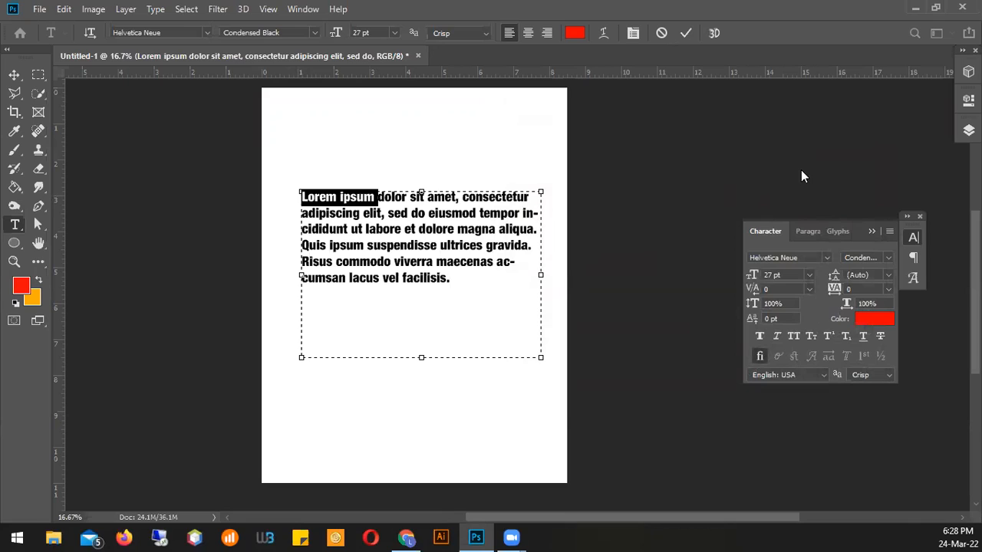
{"action": "left_click", "coordinate": [684, 35]}
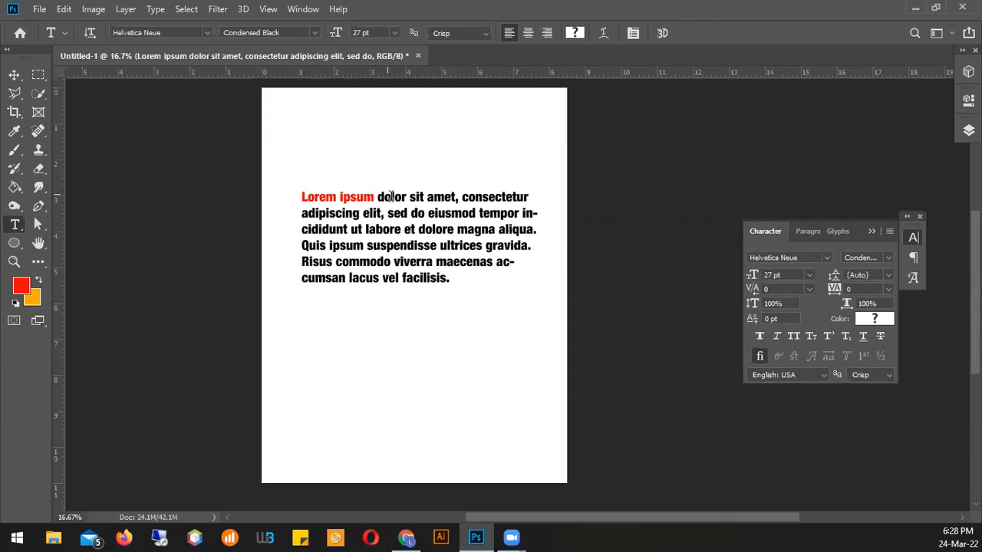
Step: Set only the words "ultrices gravida." in the paragraph to the 25 Ultra Light style and commit the text edit
{"action": "left_click", "coordinate": [440, 245]}
{"action": "left_click_drag", "start_coordinate": [440, 244], "coordinate": [532, 246]}
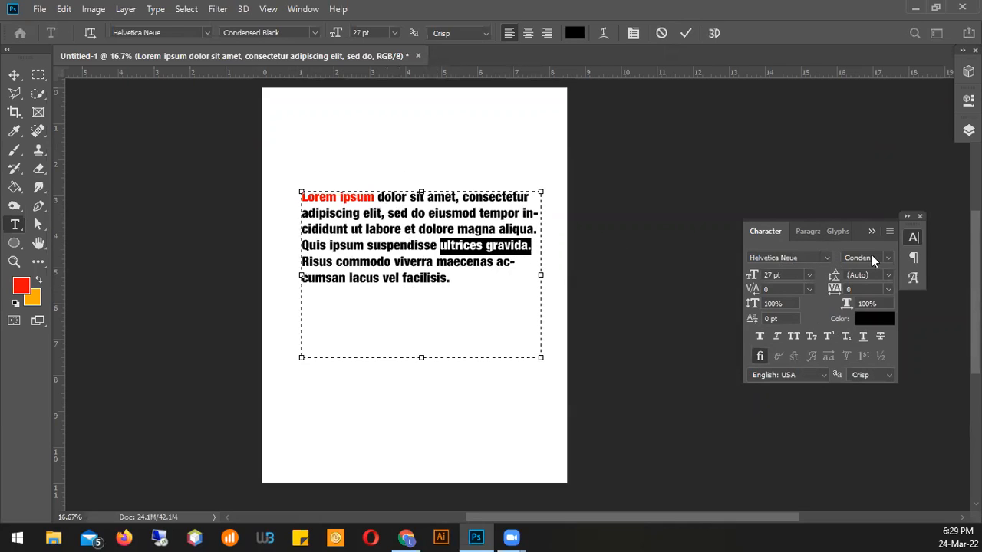
{"action": "left_click", "coordinate": [886, 262]}
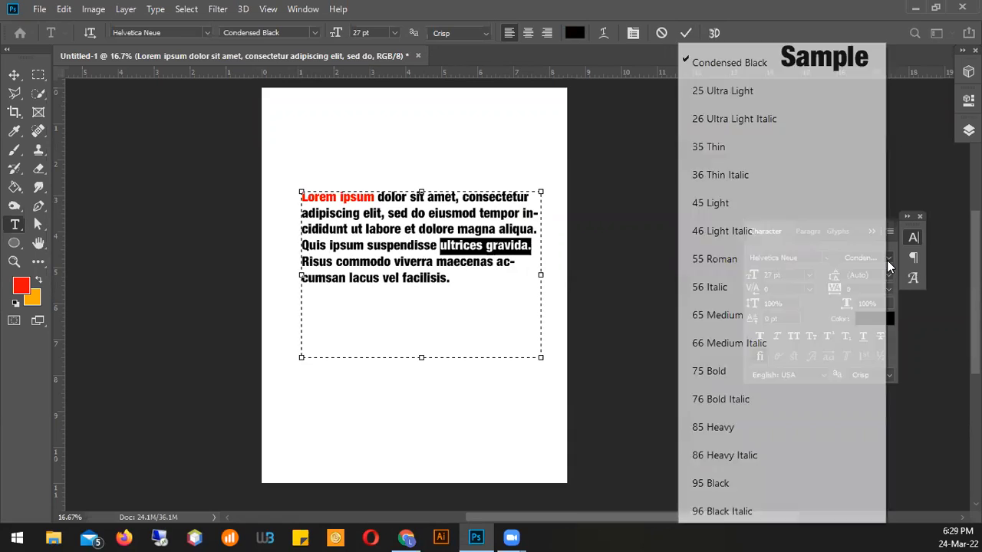
{"action": "left_click", "coordinate": [740, 95]}
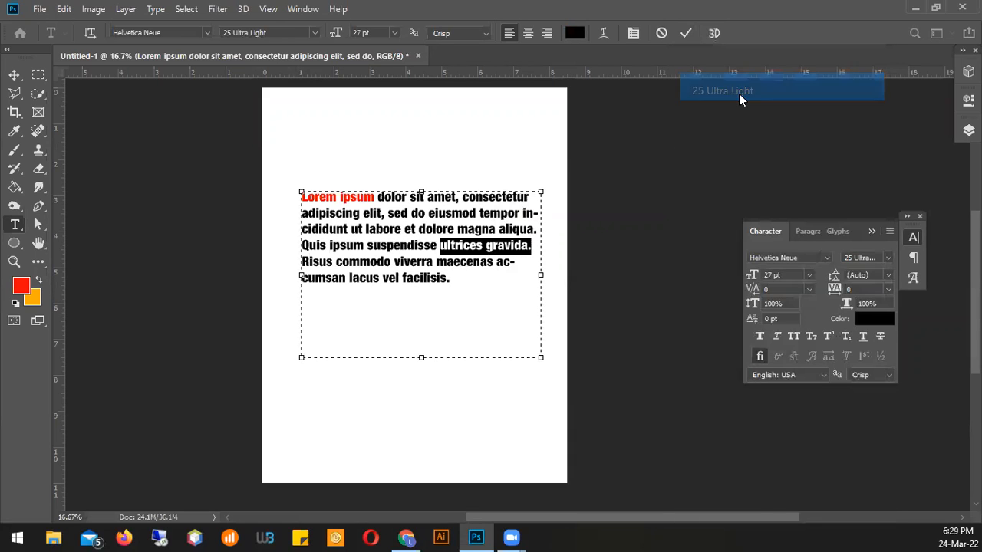
{"action": "key", "text": "shift+Left"}
{"action": "key", "text": "shift+Left"}
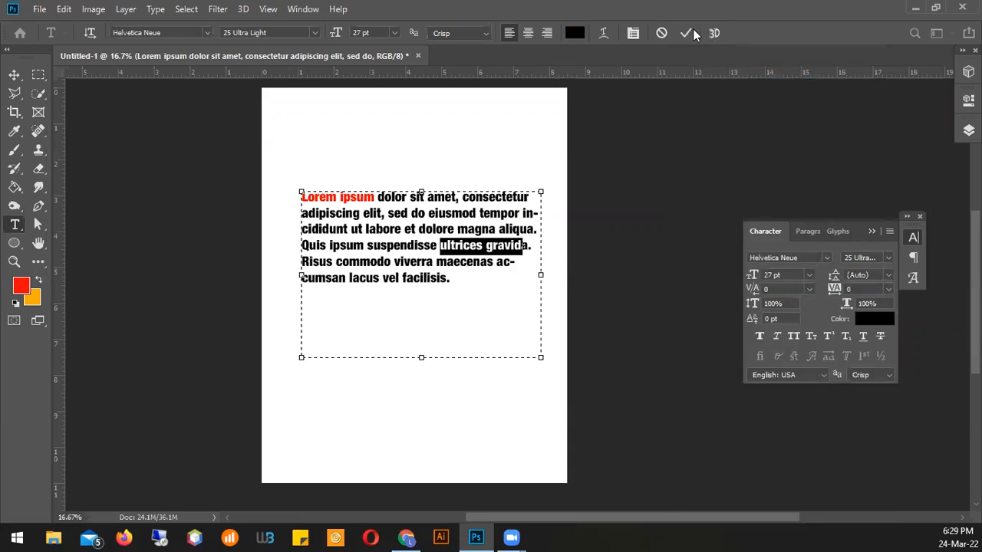
{"action": "left_click", "coordinate": [687, 33]}
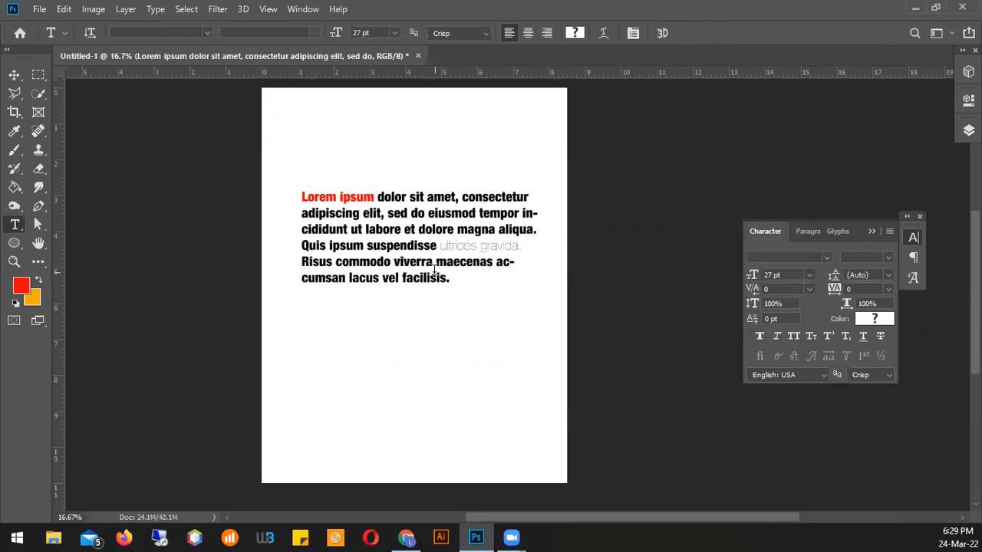
Step: Change the font of the first sentence, "Lorem ipsum" through "magna aliqua.", to Antique Olive Bold Condensed and check its available styles
{"action": "left_click", "coordinate": [464, 247]}
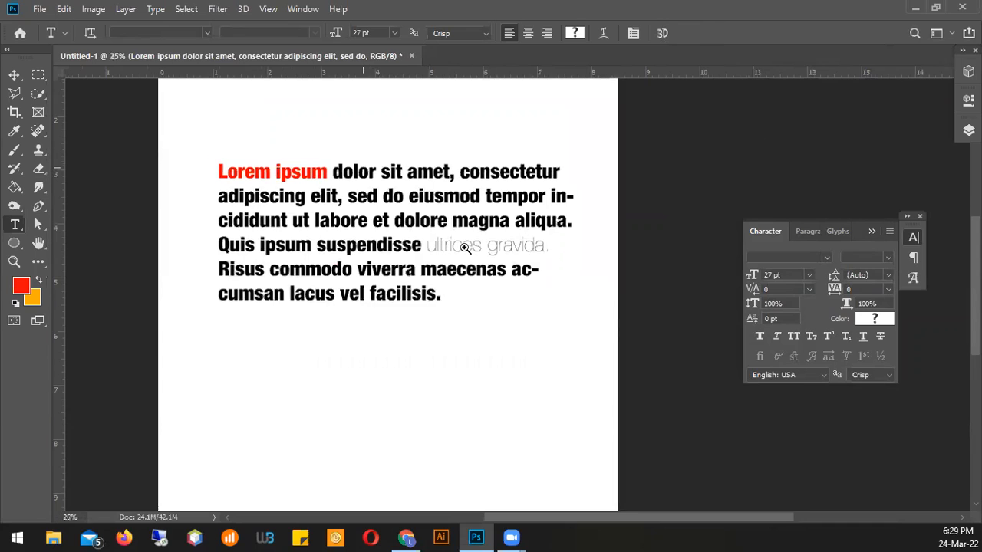
{"action": "left_click", "coordinate": [466, 250]}
{"action": "left_click_drag", "start_coordinate": [399, 268], "coordinate": [412, 309]}
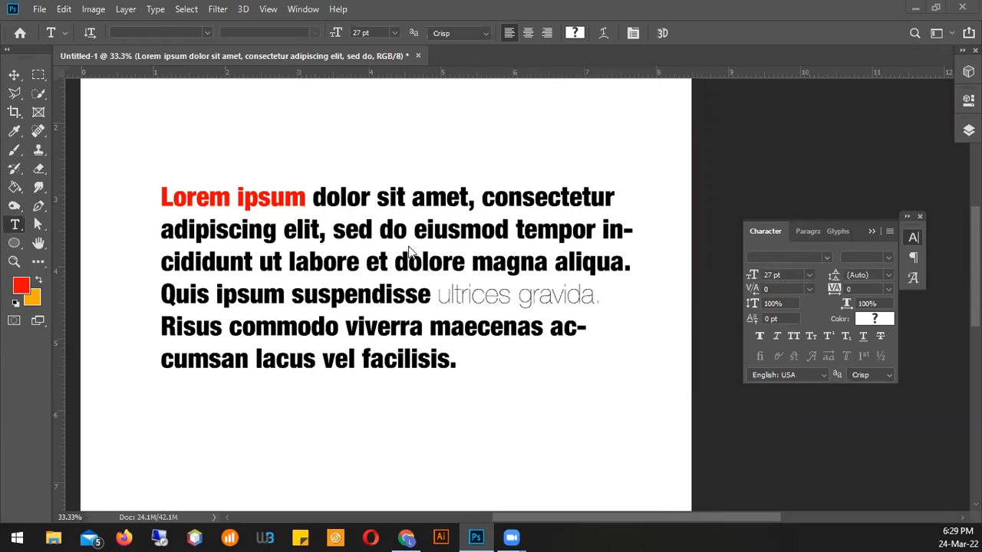
{"action": "left_click", "coordinate": [610, 229]}
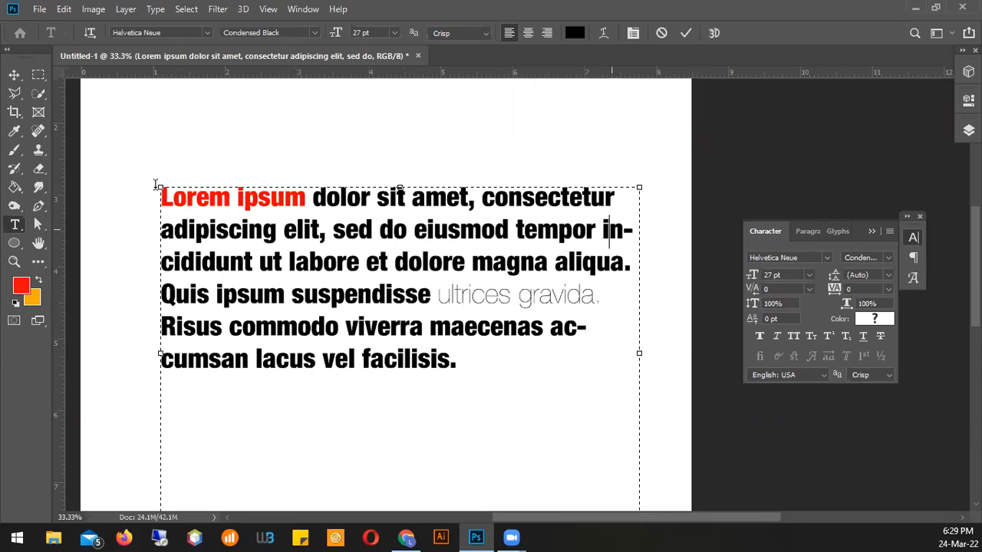
{"action": "left_click_drag", "start_coordinate": [161, 197], "coordinate": [642, 238]}
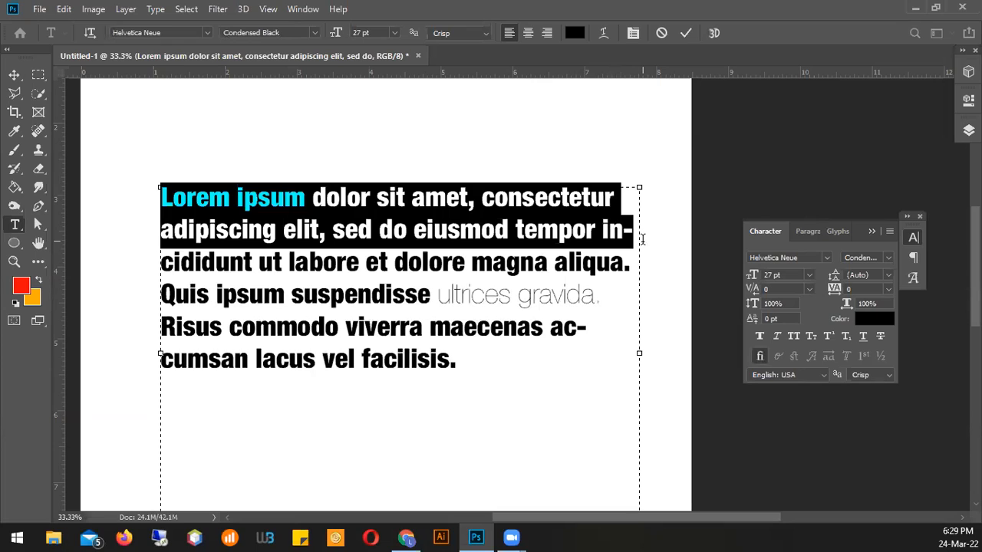
{"action": "key", "text": "ctrl+h"}
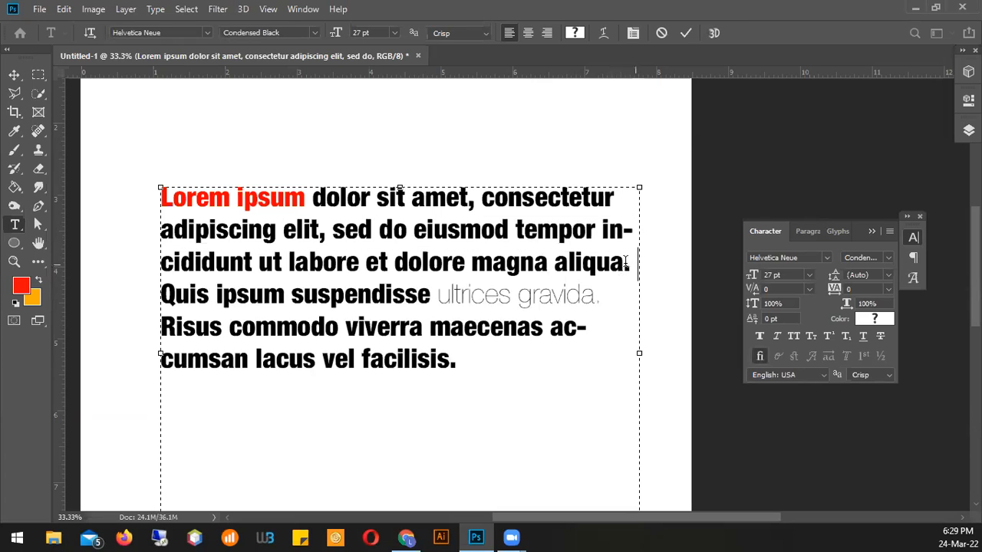
{"action": "left_click_drag", "start_coordinate": [629, 262], "coordinate": [132, 185]}
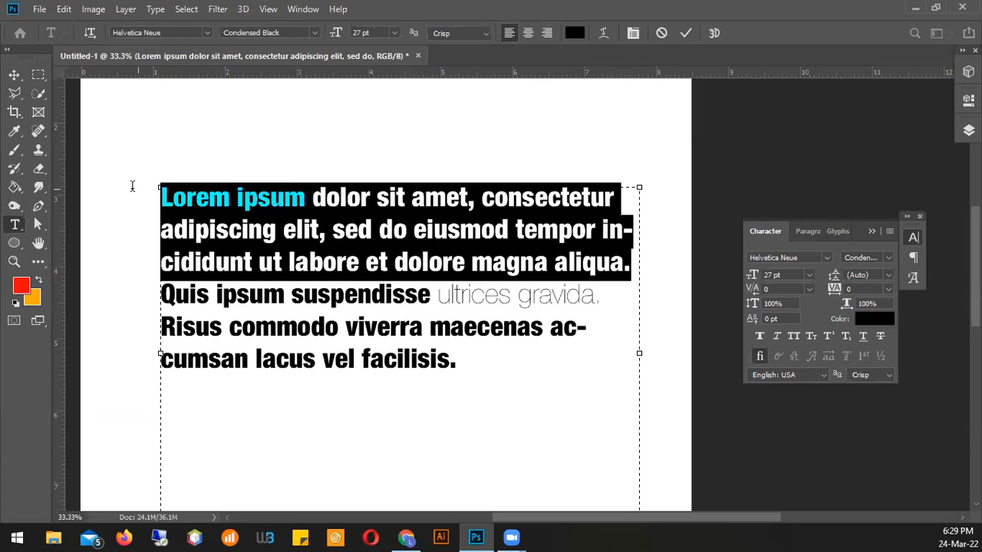
{"action": "left_click", "coordinate": [828, 254]}
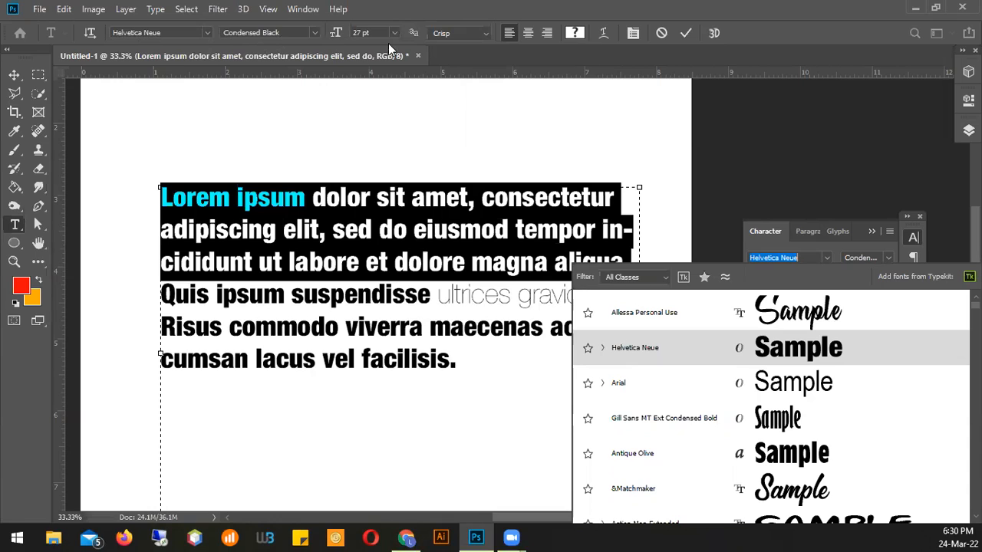
{"action": "key", "text": "Up"}
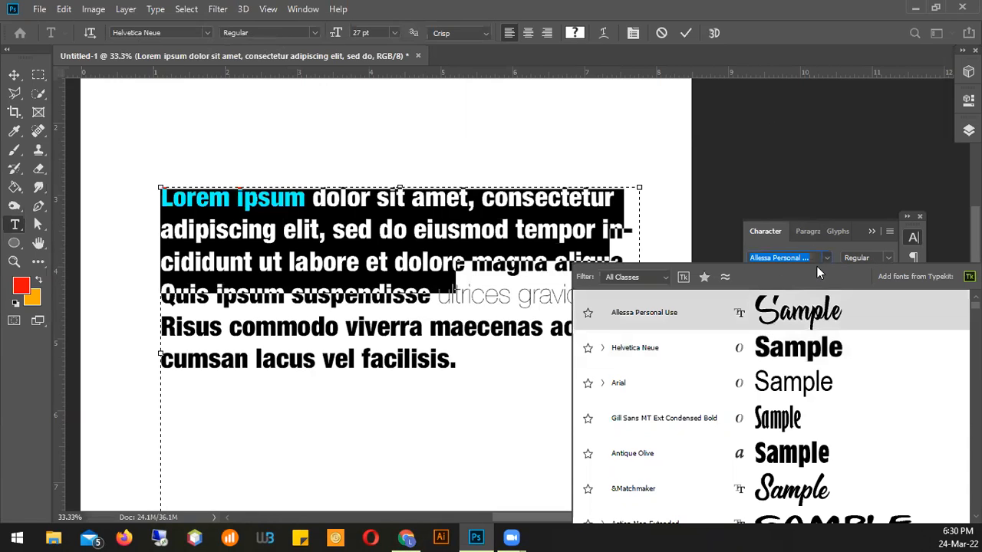
{"action": "left_click", "coordinate": [791, 235]}
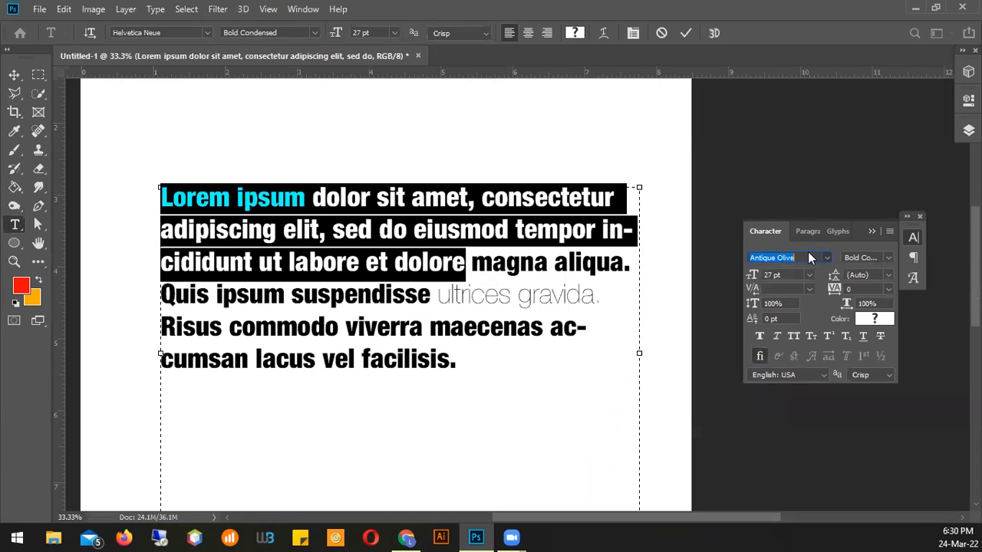
{"action": "left_click", "coordinate": [887, 256]}
{"action": "left_click", "coordinate": [888, 256]}
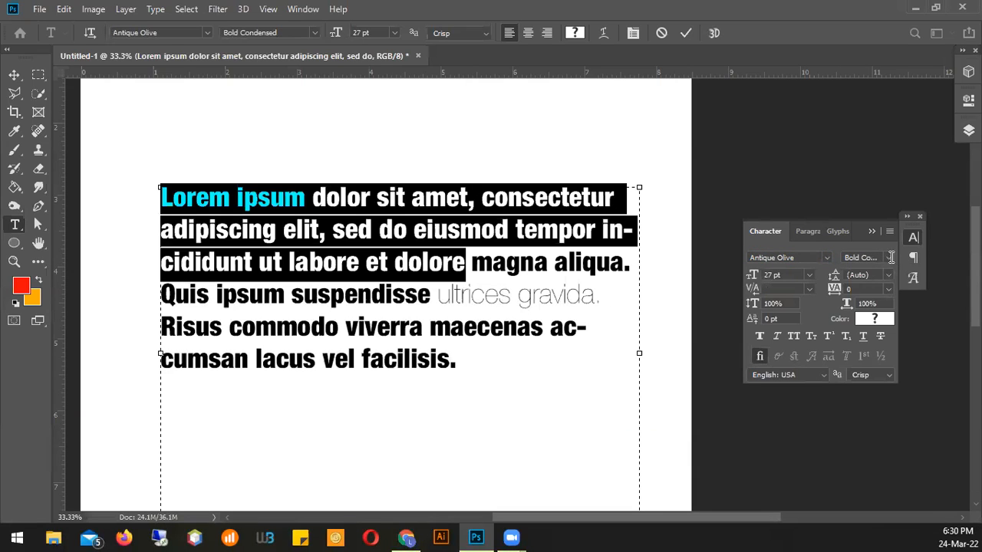
{"action": "left_click", "coordinate": [886, 258]}
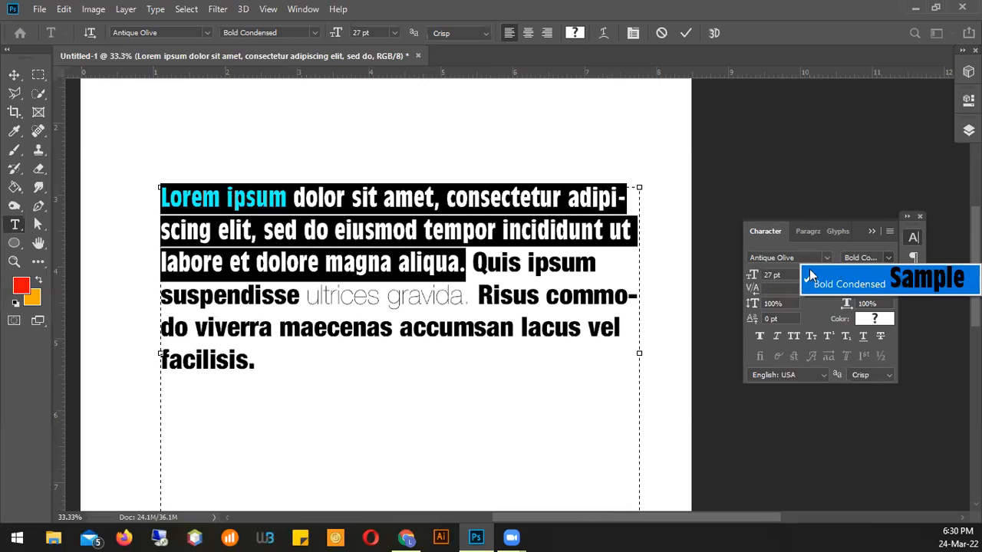
{"action": "left_click", "coordinate": [829, 258]}
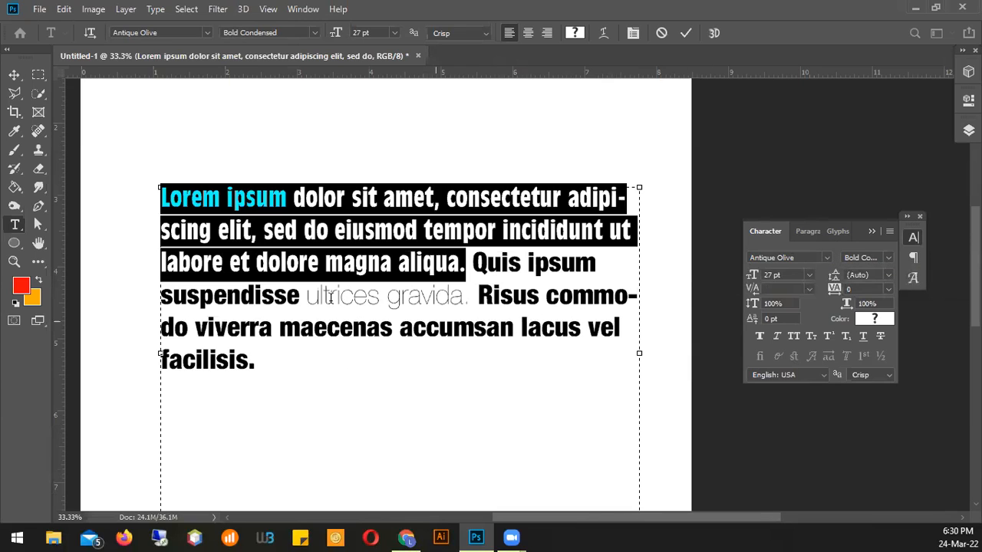
Step: Apply the 96 Black Italic style to the end of the paragraph, from "do viverra" to "facilisis."
{"action": "left_click_drag", "start_coordinate": [258, 366], "coordinate": [163, 338]}
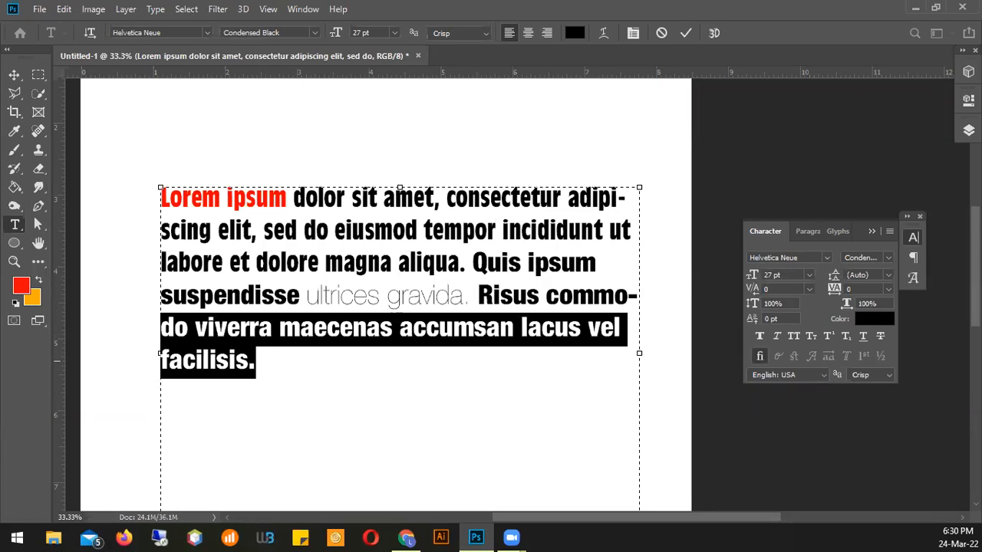
{"action": "left_click", "coordinate": [887, 257]}
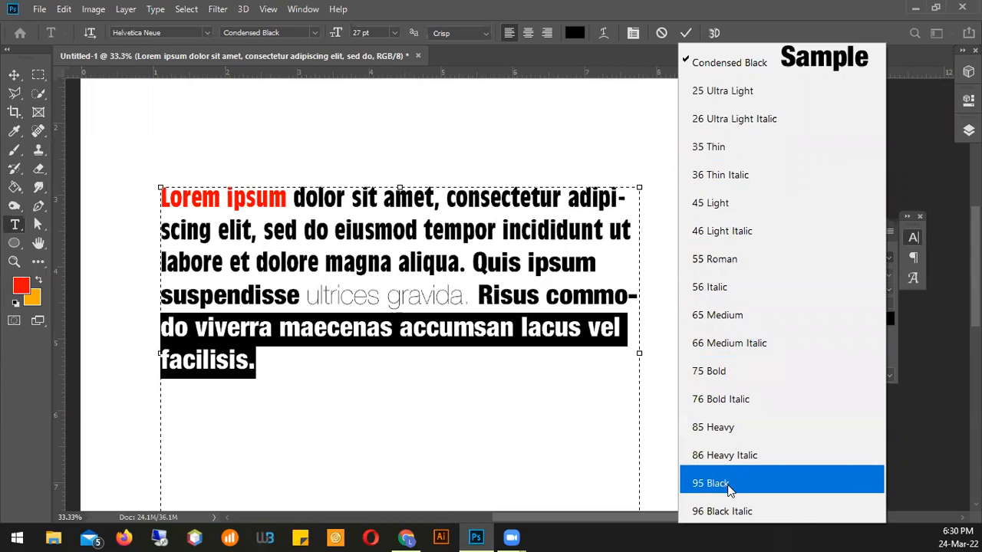
{"action": "left_click", "coordinate": [755, 511]}
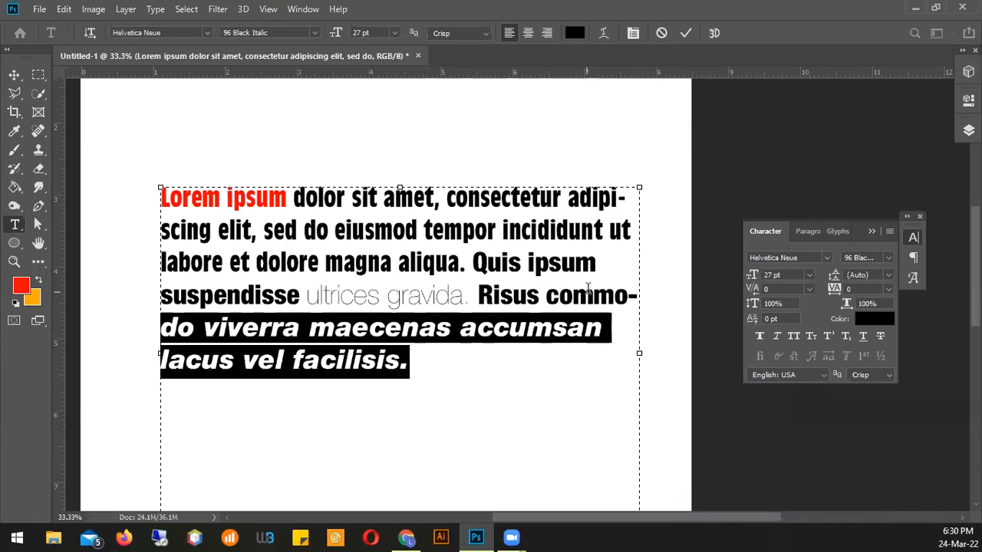
{"action": "left_click_drag", "start_coordinate": [549, 262], "coordinate": [313, 242]}
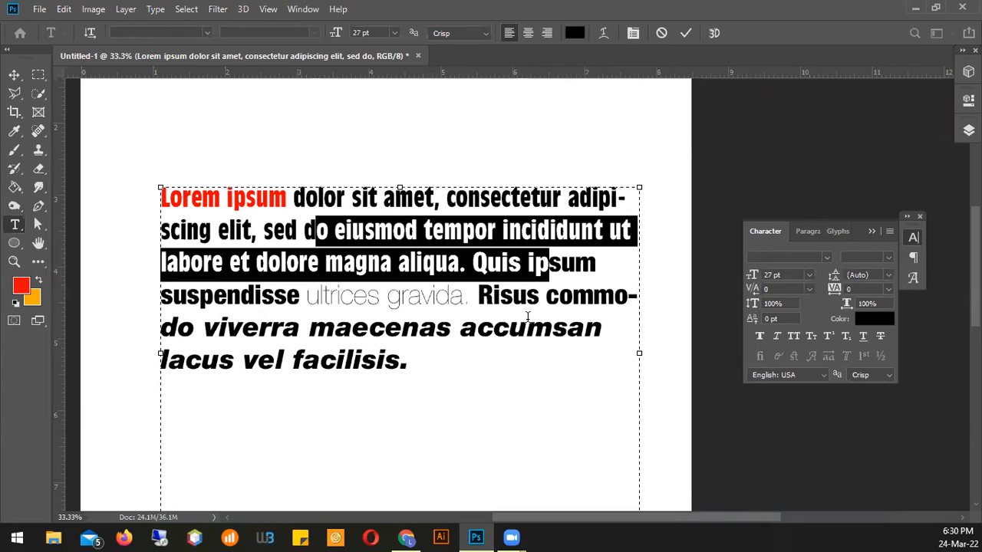
{"action": "left_click", "coordinate": [559, 296]}
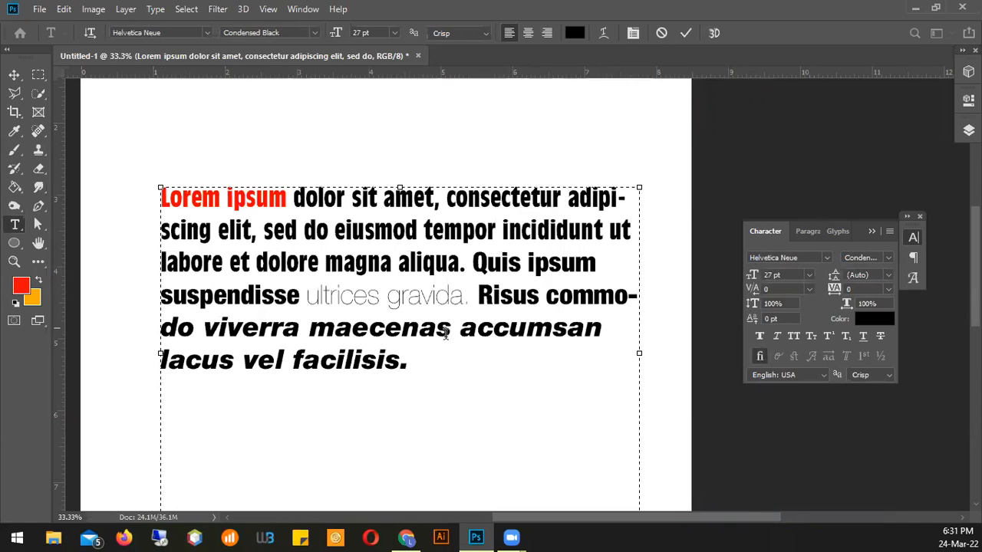
Step: Select the whole paragraph, try a font size of 12 pt and settle on 30 pt
{"action": "left_click_drag", "start_coordinate": [403, 364], "coordinate": [145, 177]}
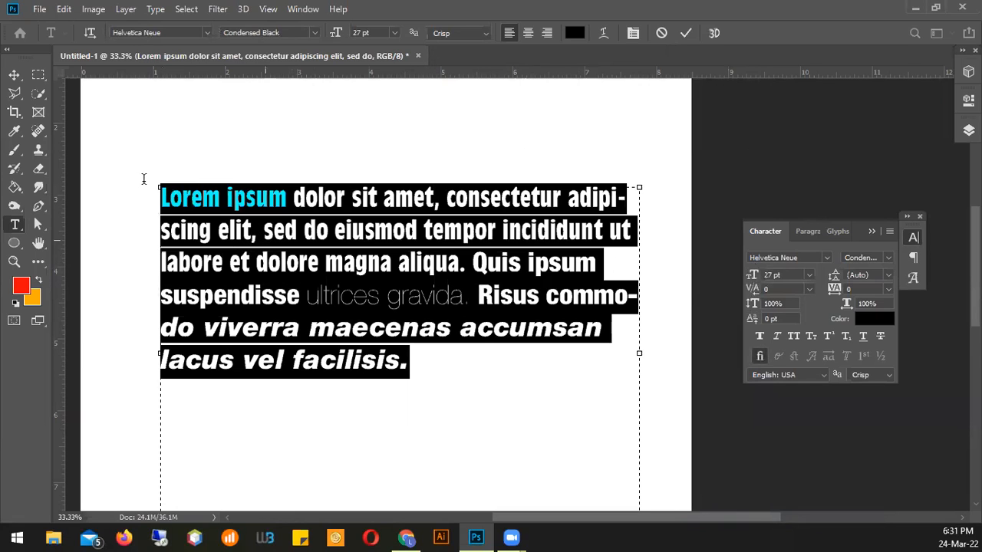
{"action": "left_click", "coordinate": [810, 275]}
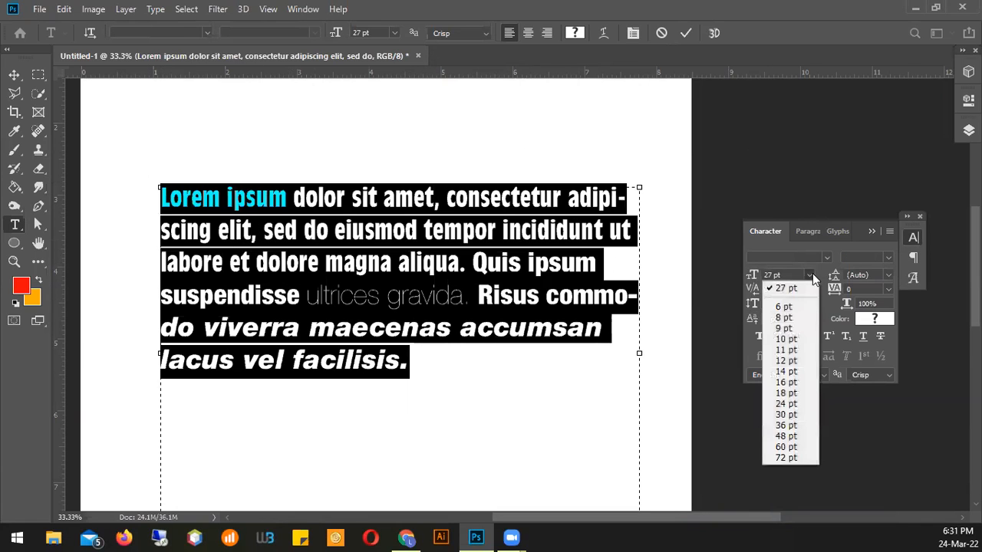
{"action": "left_click", "coordinate": [790, 360]}
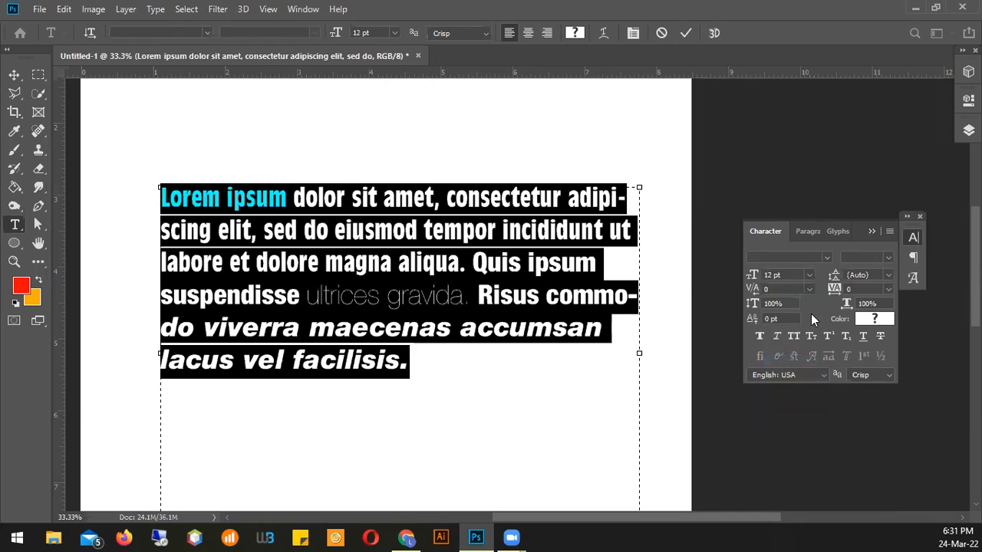
{"action": "left_click", "coordinate": [807, 274]}
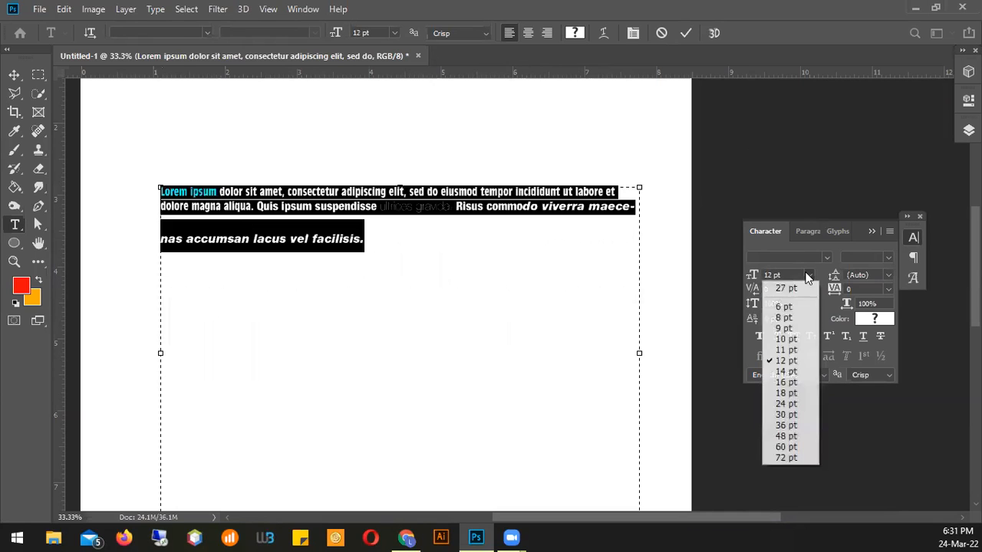
{"action": "left_click", "coordinate": [788, 414]}
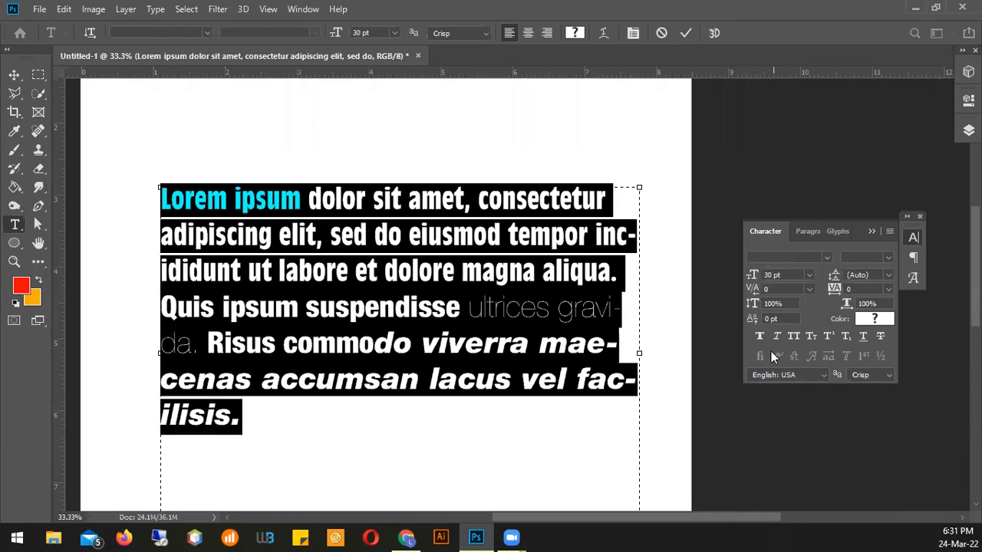
Step: Try leading of 60 pt and 10 pt on the whole paragraph and return it to Auto
{"action": "left_click", "coordinate": [887, 278]}
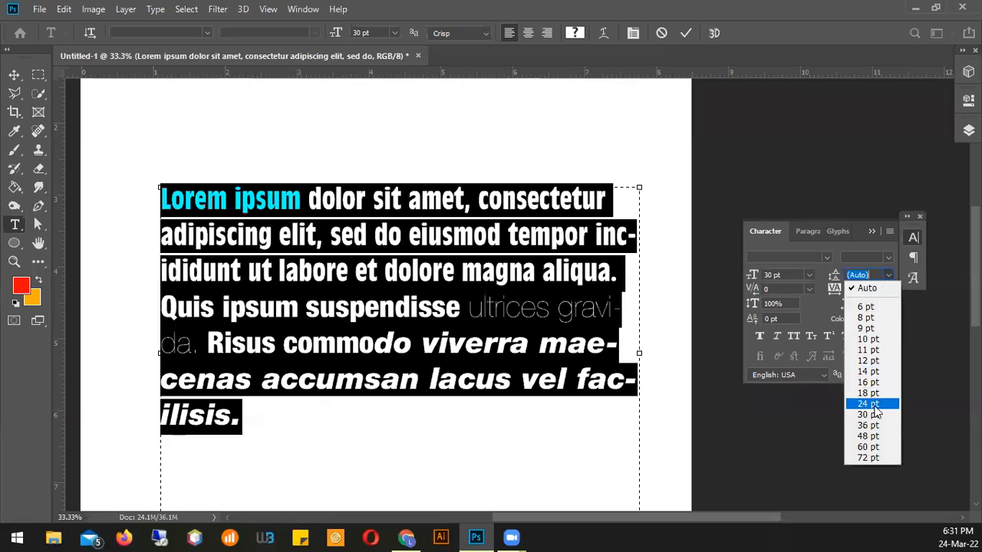
{"action": "left_click", "coordinate": [871, 447]}
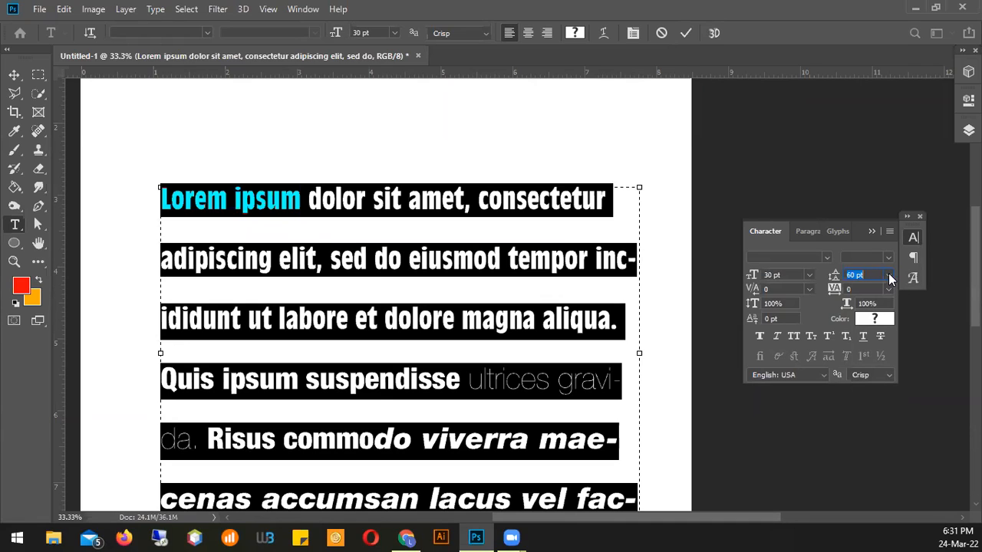
{"action": "left_click", "coordinate": [890, 276]}
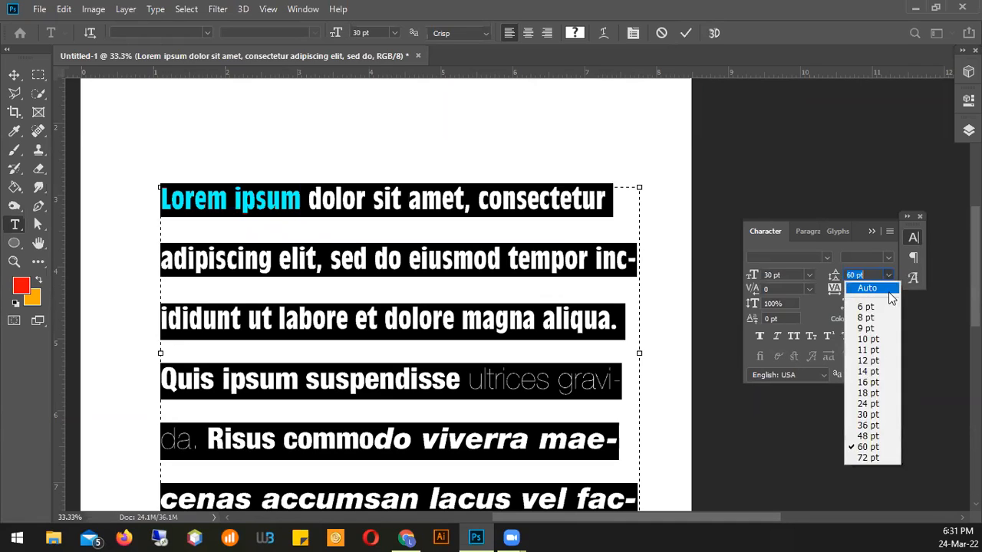
{"action": "left_click", "coordinate": [869, 339]}
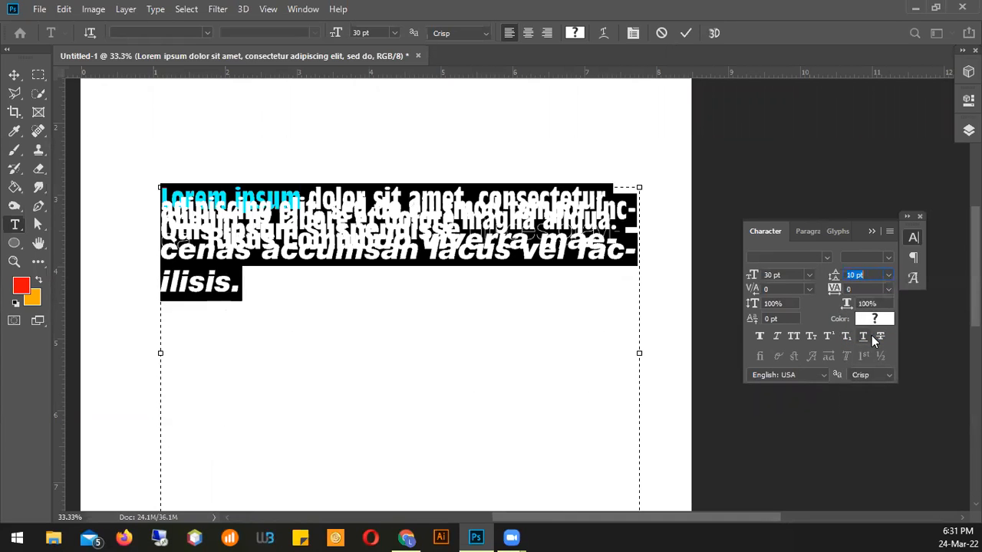
{"action": "left_click", "coordinate": [887, 276]}
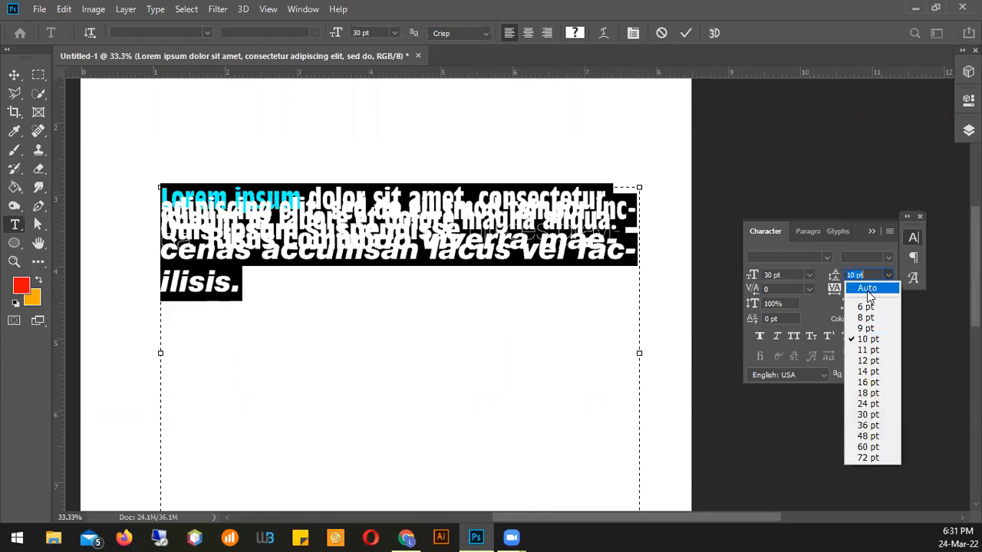
{"action": "left_click", "coordinate": [867, 290]}
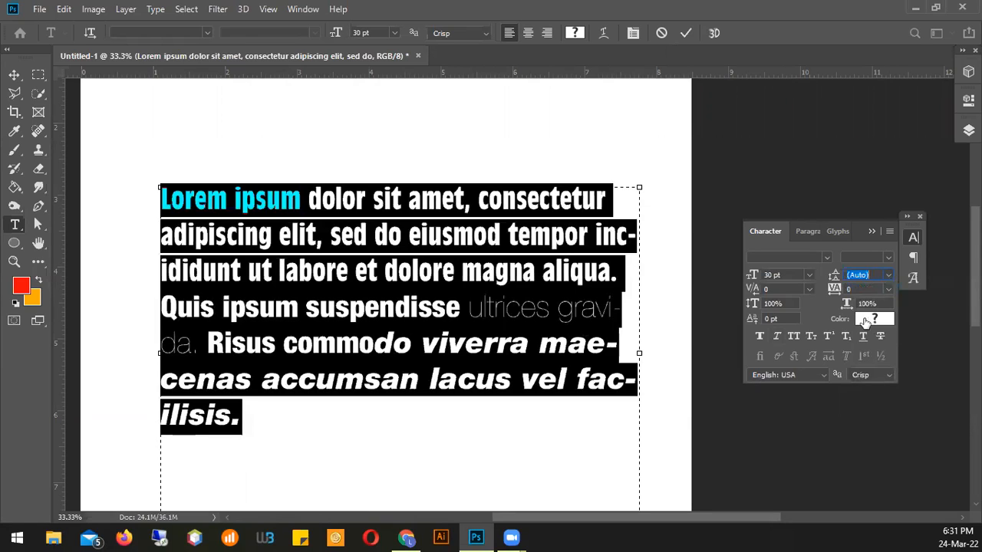
Step: Look through the kerning options for the selected paragraph without changing the value
{"action": "left_click", "coordinate": [809, 289]}
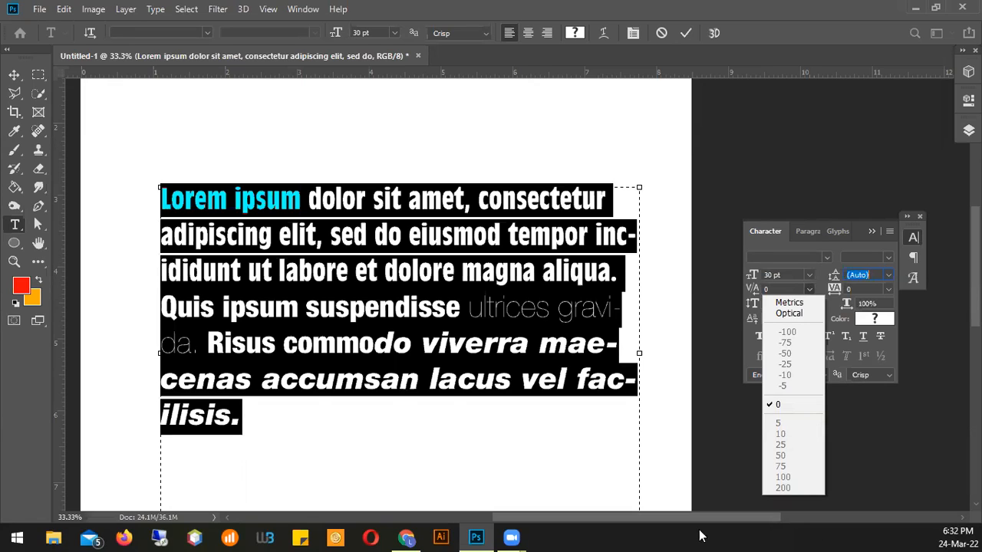
{"action": "left_click", "coordinate": [744, 302]}
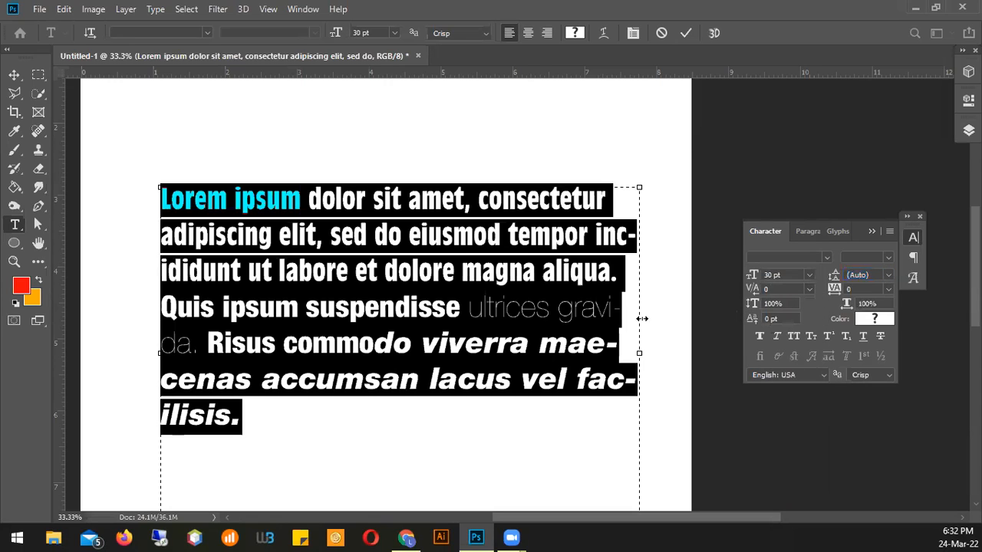
Step: Set the selected paragraph's kerning to Metrics, try Optical for comparison and return it to Metrics
{"action": "left_click", "coordinate": [809, 289]}
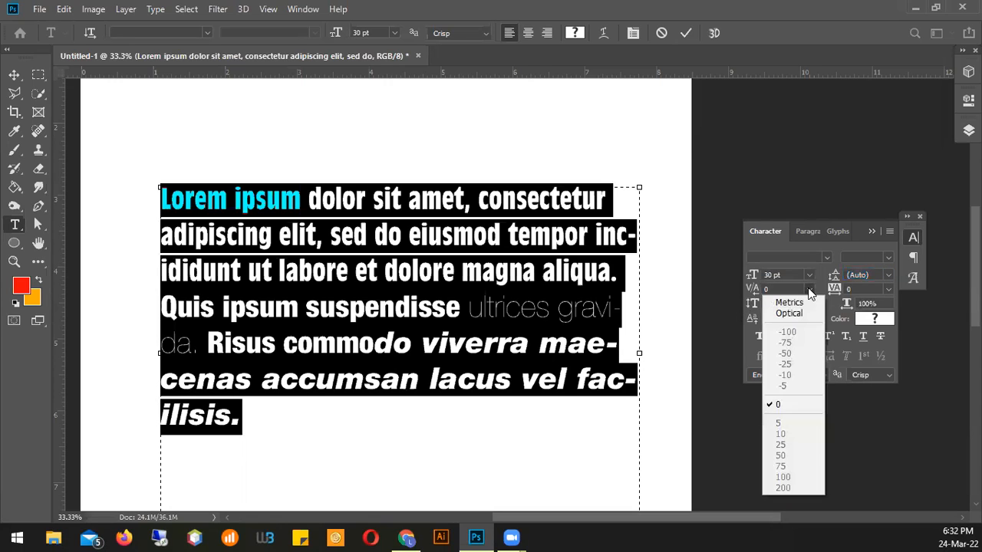
{"action": "left_click", "coordinate": [807, 302]}
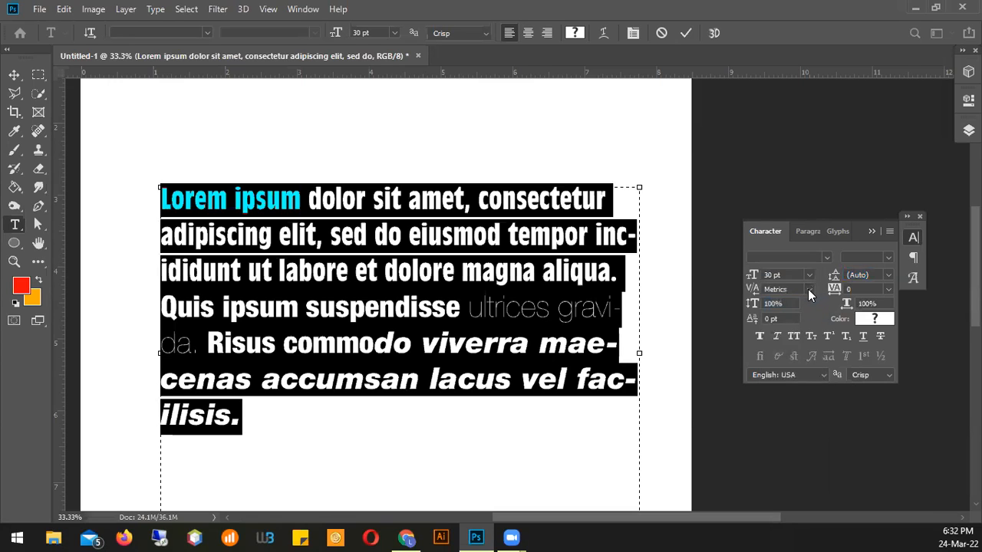
{"action": "left_click", "coordinate": [808, 289]}
{"action": "left_click", "coordinate": [809, 314]}
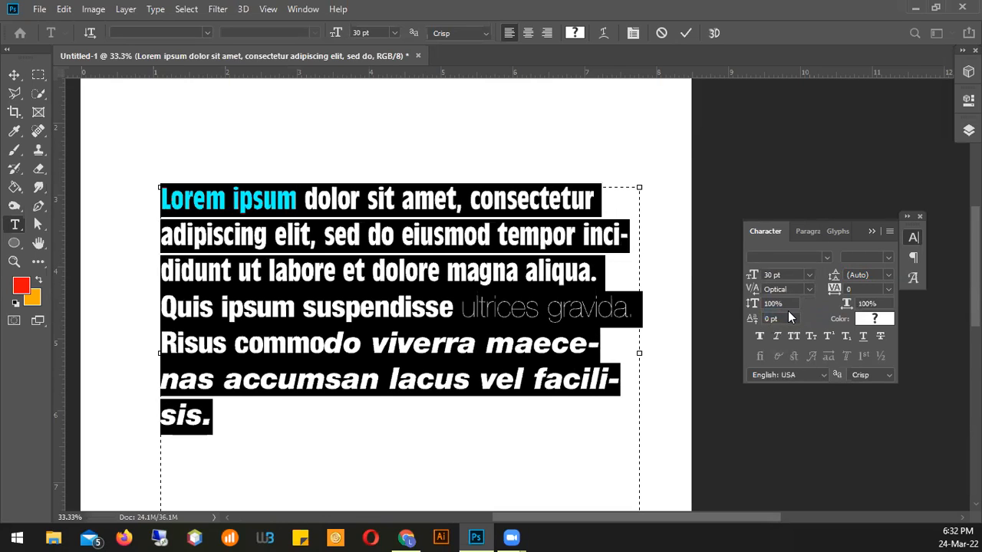
{"action": "left_click", "coordinate": [808, 290]}
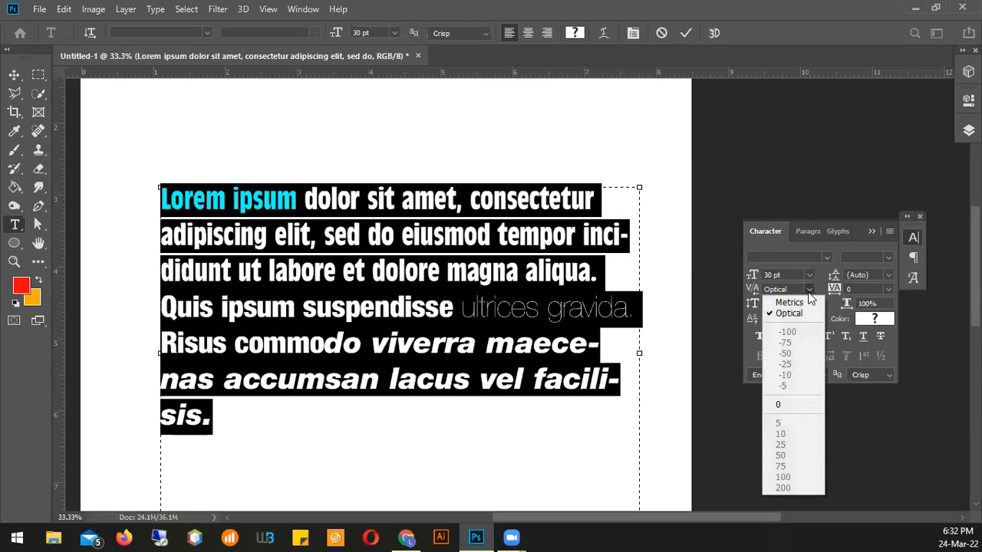
{"action": "left_click", "coordinate": [806, 303]}
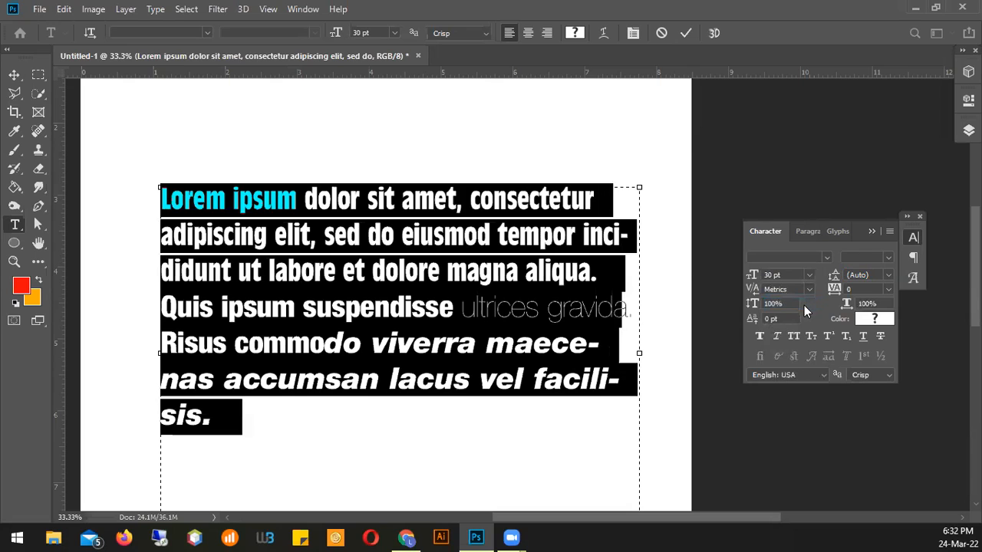
{"action": "left_click", "coordinate": [807, 290]}
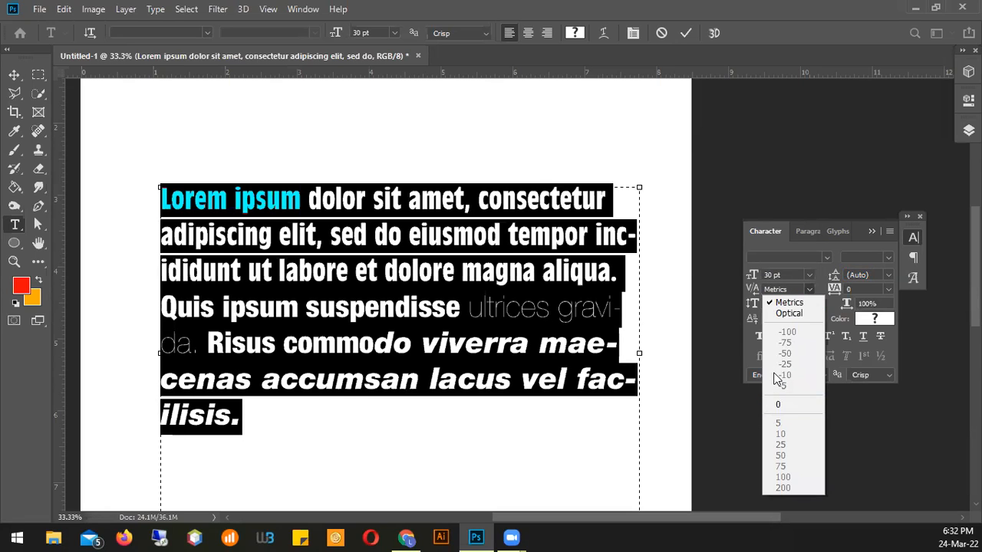
{"action": "left_click", "coordinate": [792, 286]}
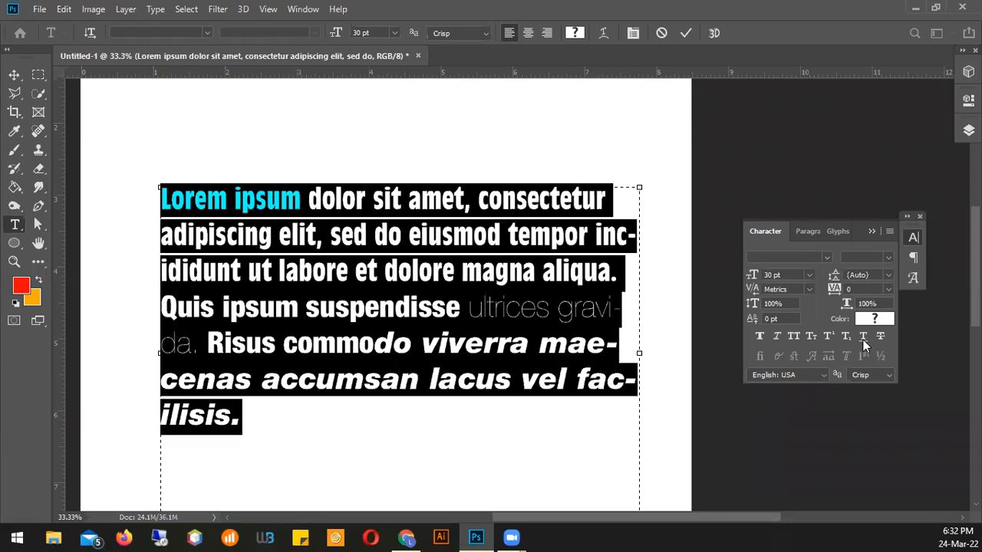
Step: Try a tracking of -100 on the selected paragraph and settle on 100
{"action": "left_click", "coordinate": [888, 290]}
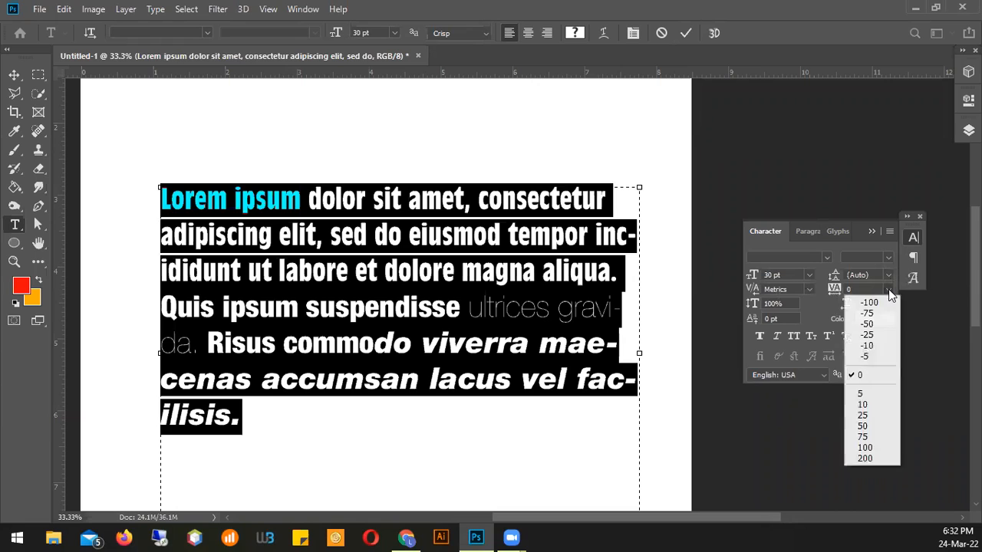
{"action": "left_click", "coordinate": [875, 304]}
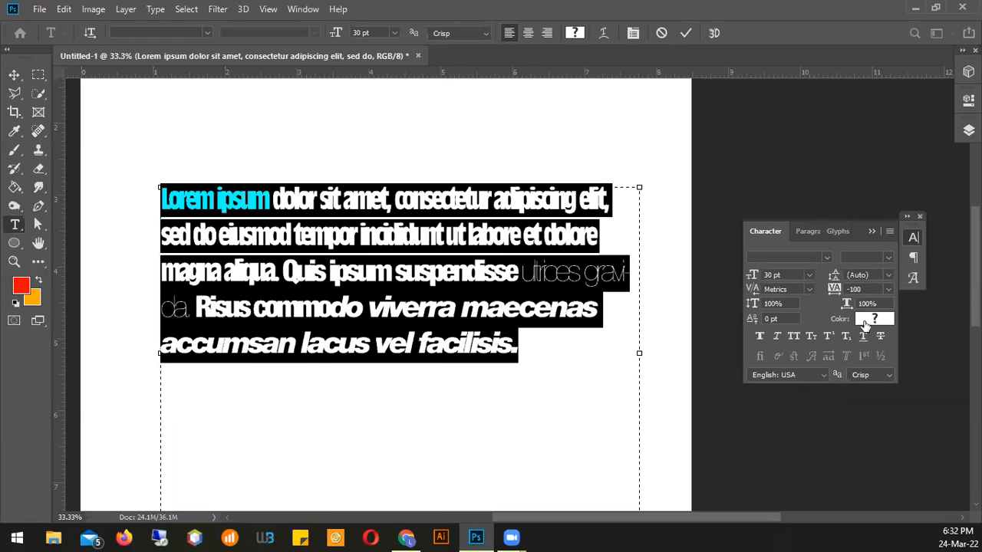
{"action": "left_click", "coordinate": [888, 289]}
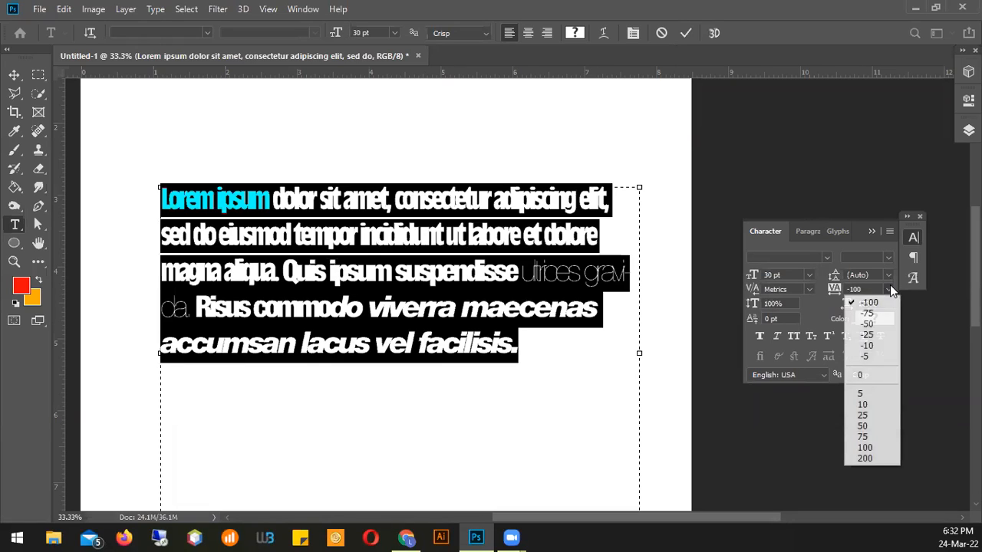
{"action": "left_click", "coordinate": [869, 451]}
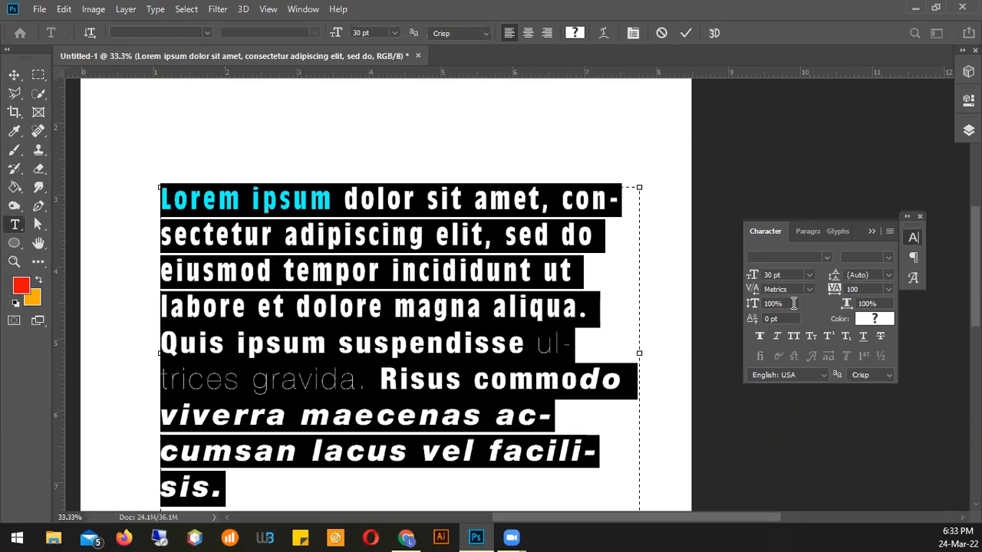
Step: Try vertical scales of 200% and 50% on the selected paragraph and return it to 100%
{"action": "left_click_drag", "start_coordinate": [793, 303], "coordinate": [770, 303]}
{"action": "type", "text": "2"}
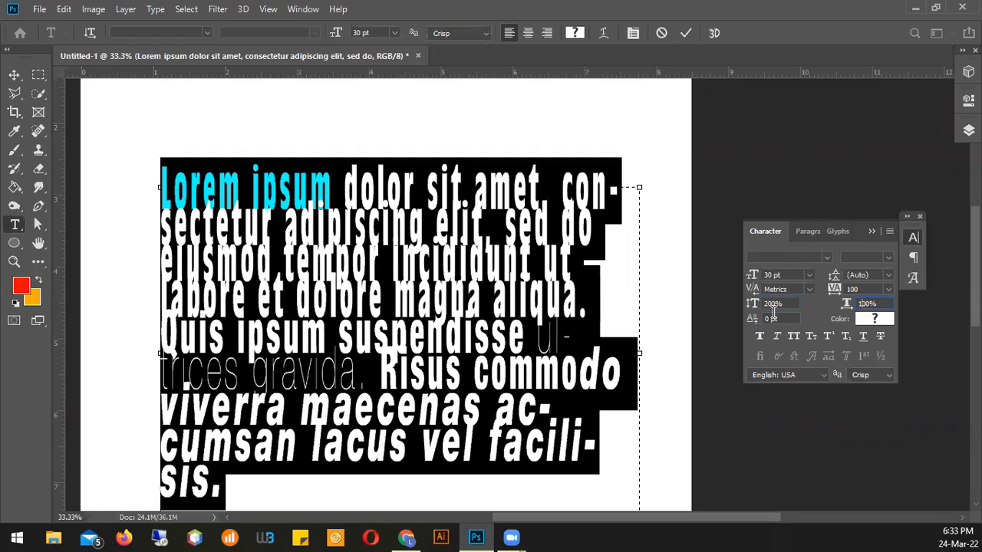
{"action": "left_click", "coordinate": [751, 303]}
{"action": "type", "text": "50%"}
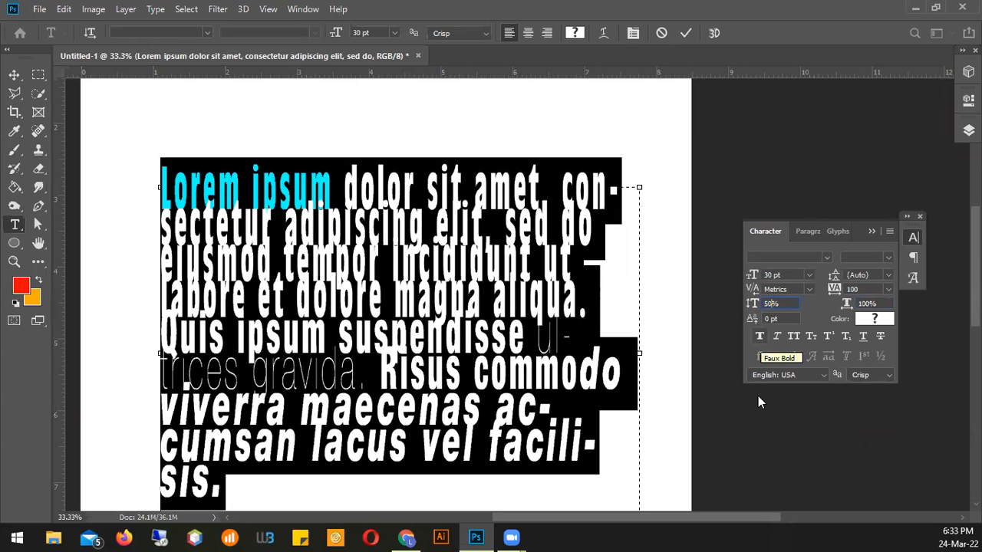
{"action": "key", "text": "Return"}
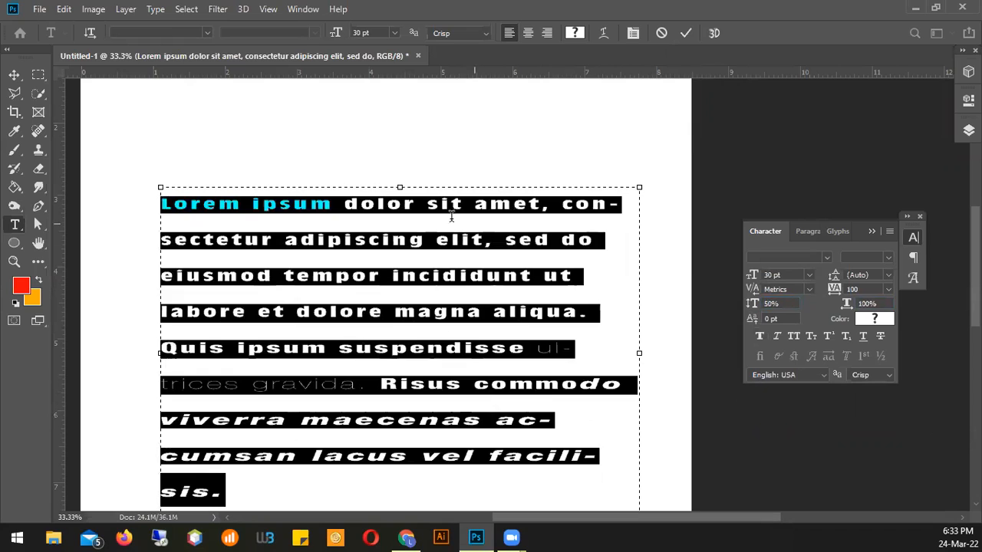
{"action": "left_click", "coordinate": [867, 303]}
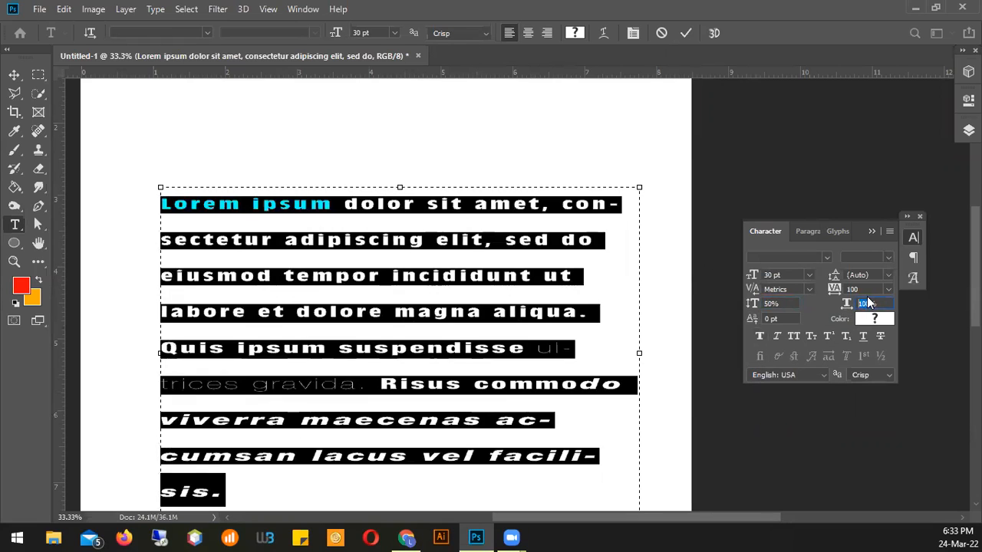
{"action": "left_click", "coordinate": [790, 303]}
{"action": "type", "text": "100%"}
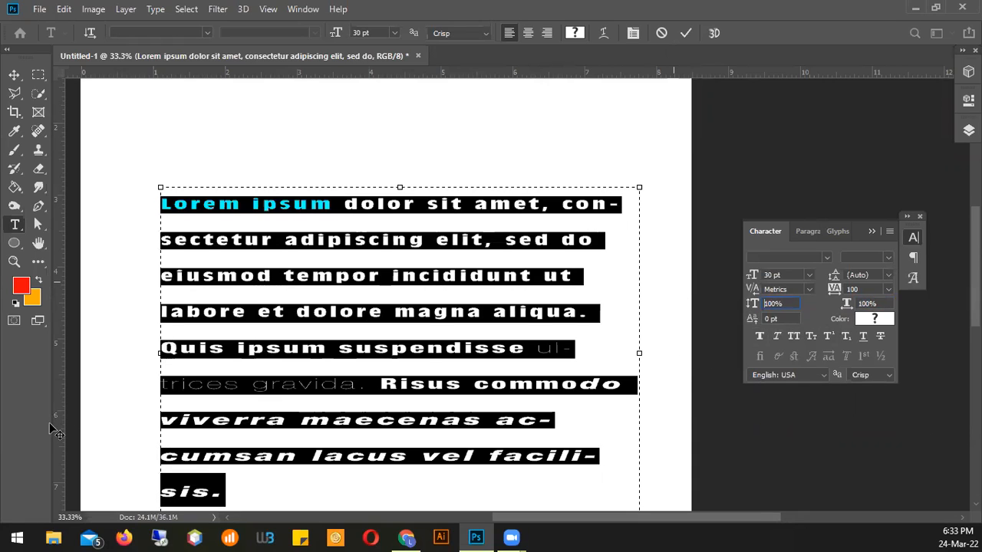
{"action": "key", "text": "Return"}
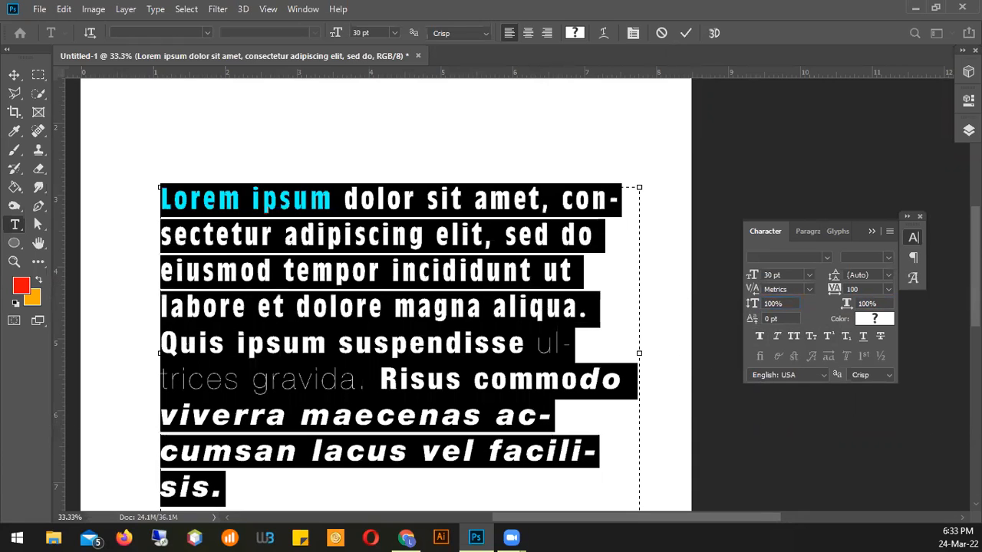